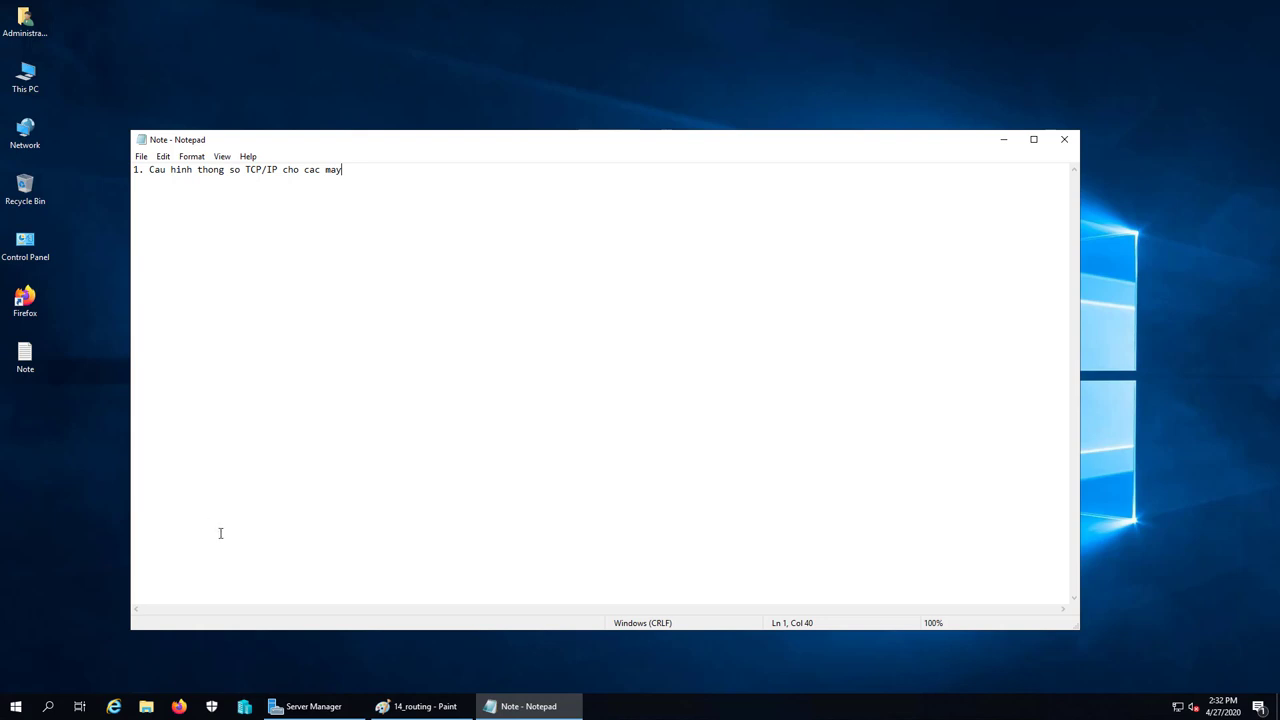
Open the host's Virtual Switch Manager and select the 192.168.254.0/24 switch
{"action": "left_click", "coordinate": [244, 706]}
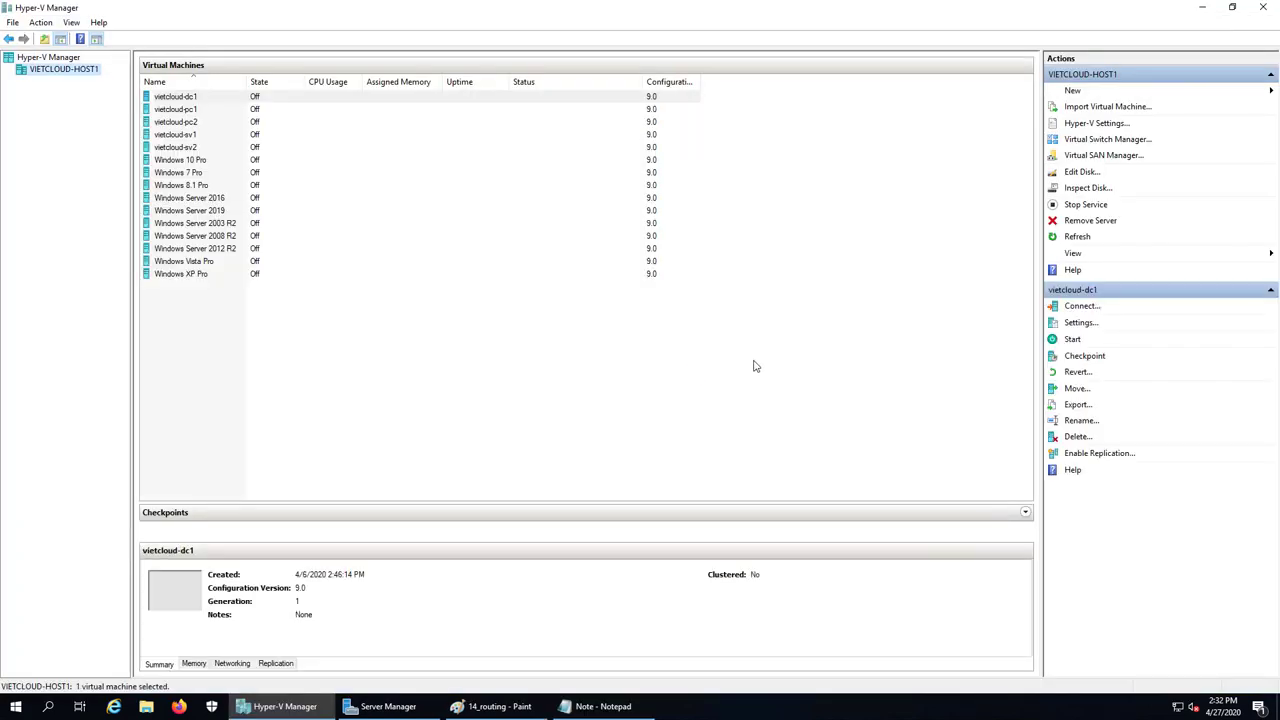
{"action": "right_click", "coordinate": [80, 71]}
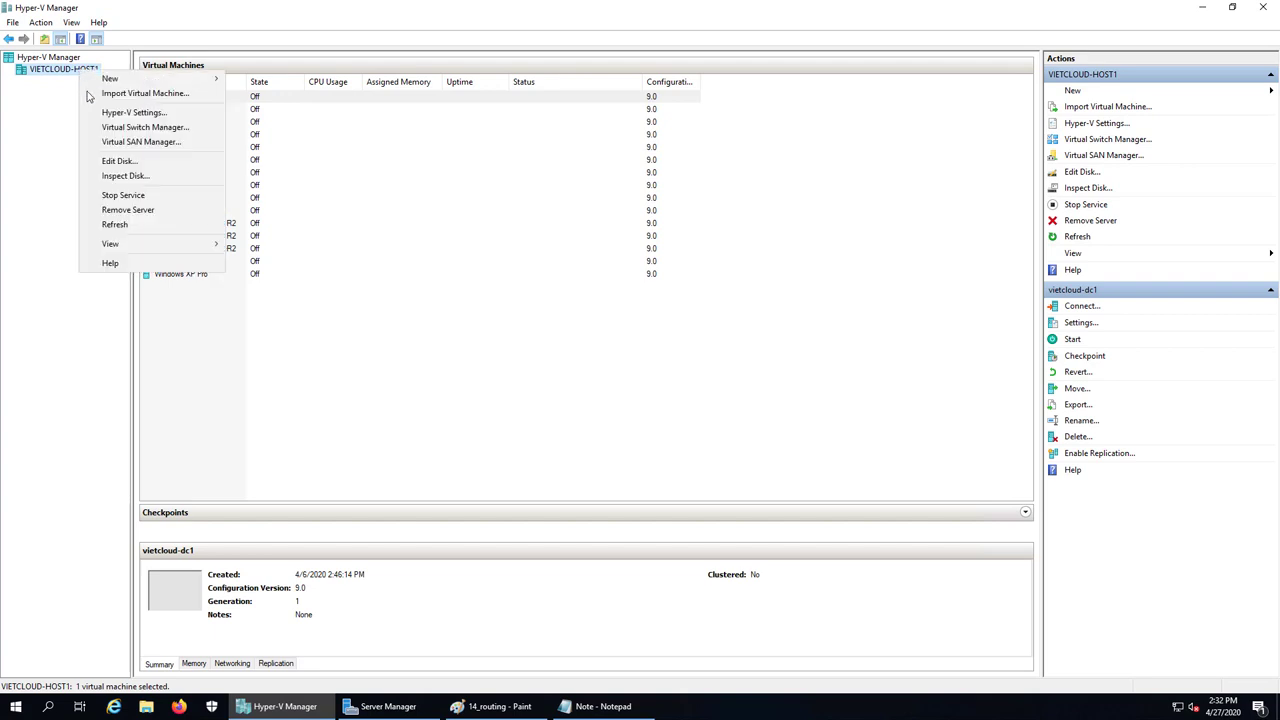
{"action": "left_click", "coordinate": [111, 128]}
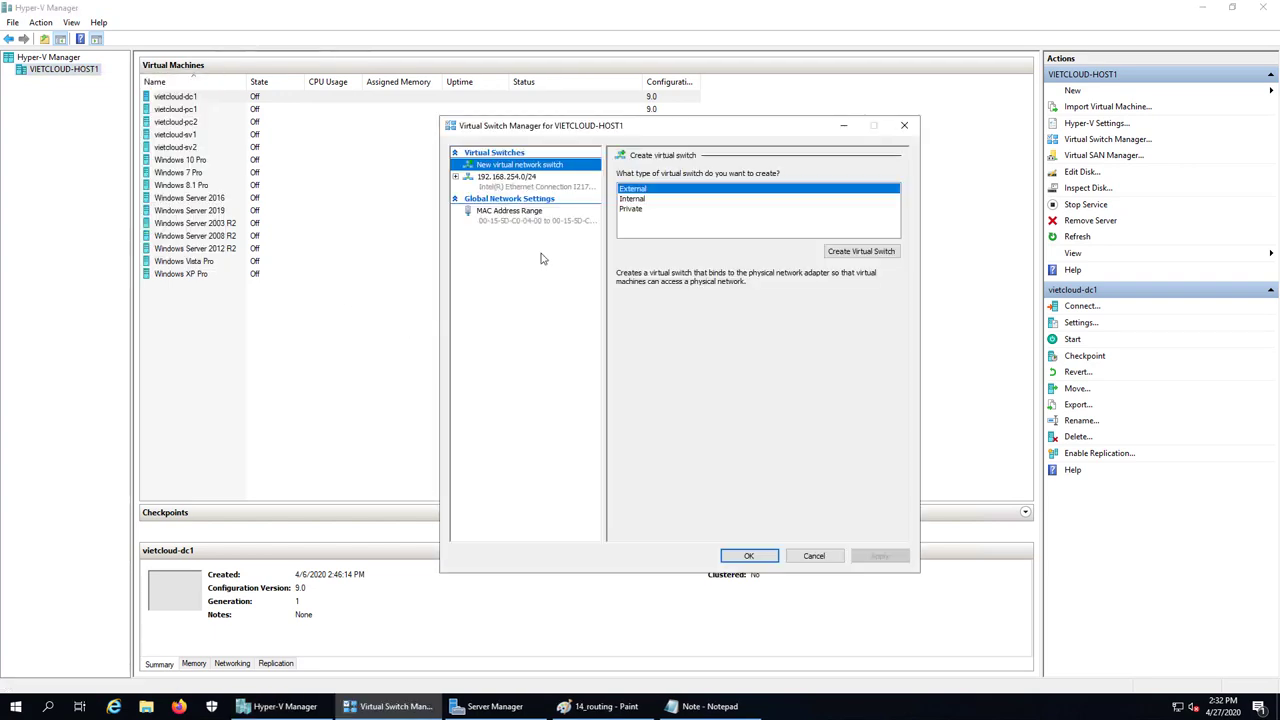
{"action": "left_click", "coordinate": [521, 188]}
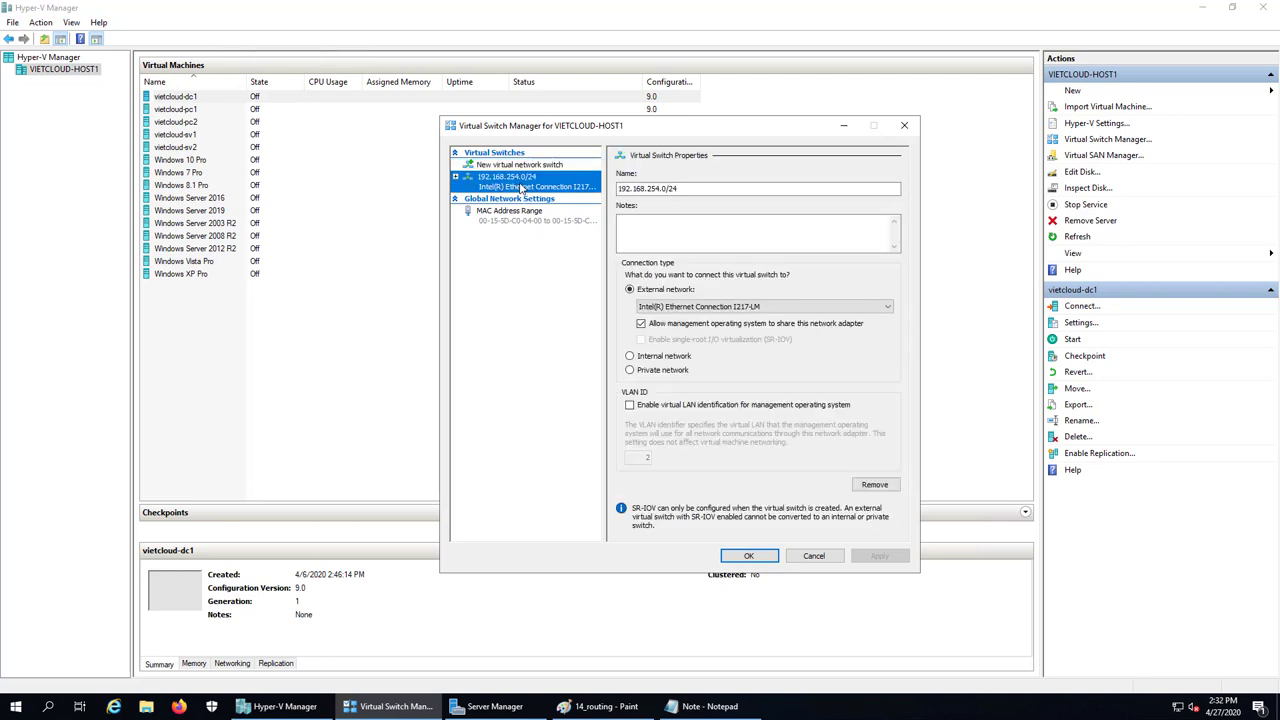
Check the switch's External network adapter list, keeping the Intel I217-LM adapter unchanged
{"action": "left_click", "coordinate": [636, 188]}
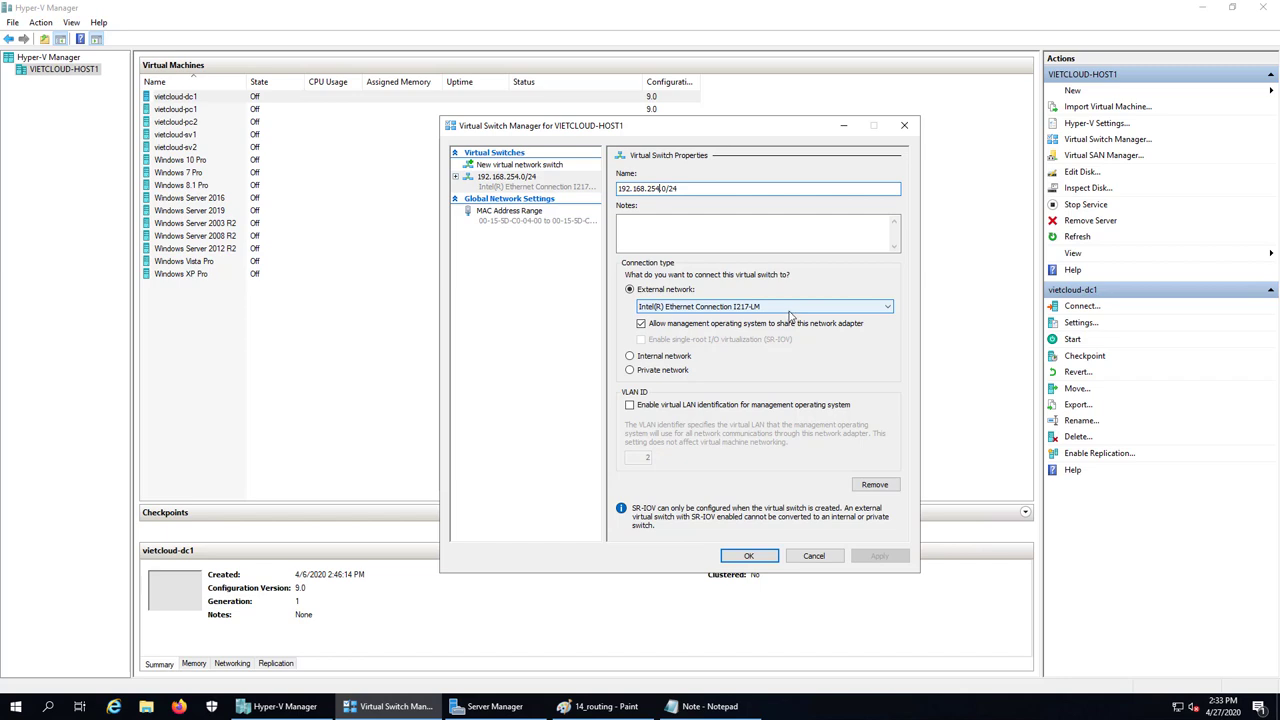
{"action": "left_click", "coordinate": [789, 311]}
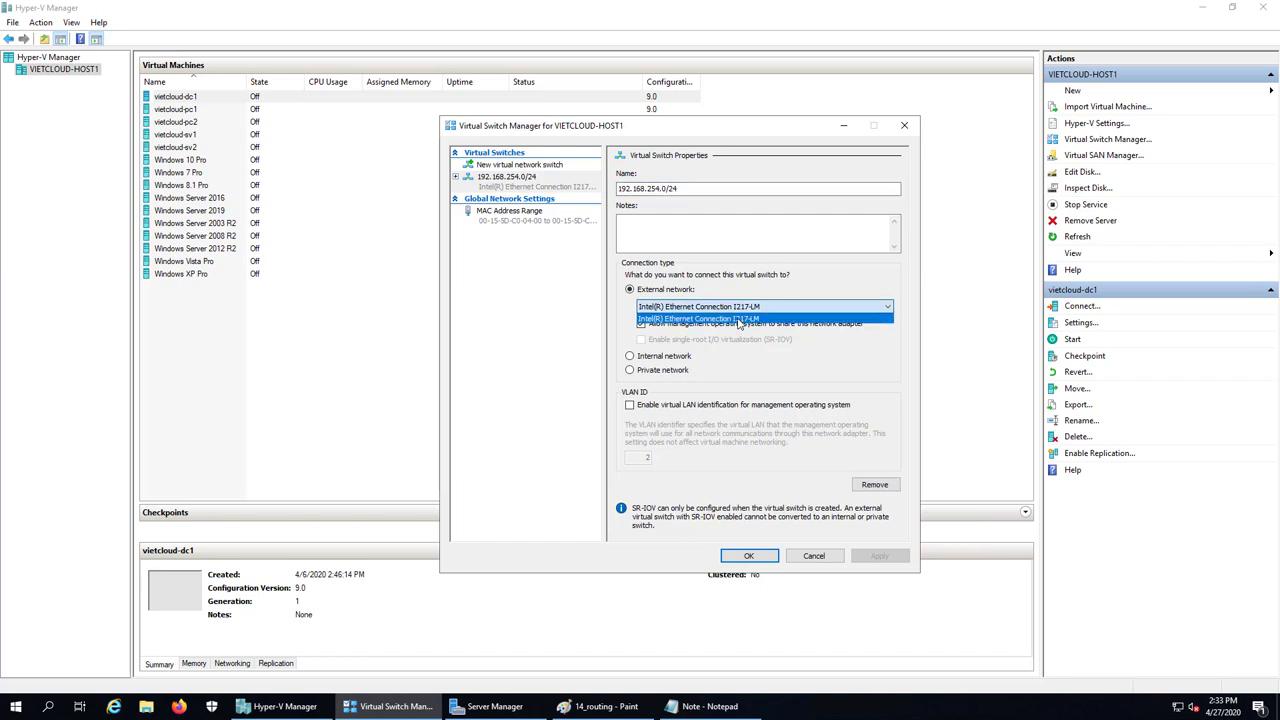
{"action": "left_click", "coordinate": [828, 356]}
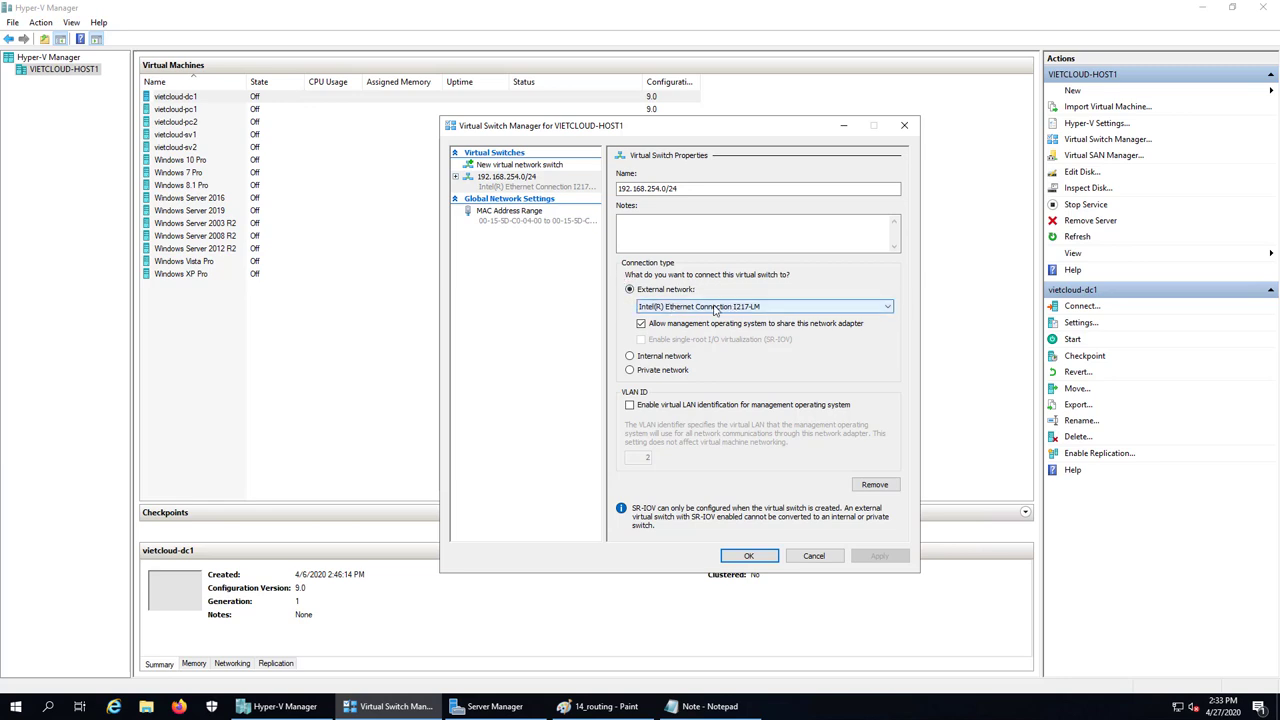
{"action": "left_click", "coordinate": [714, 308]}
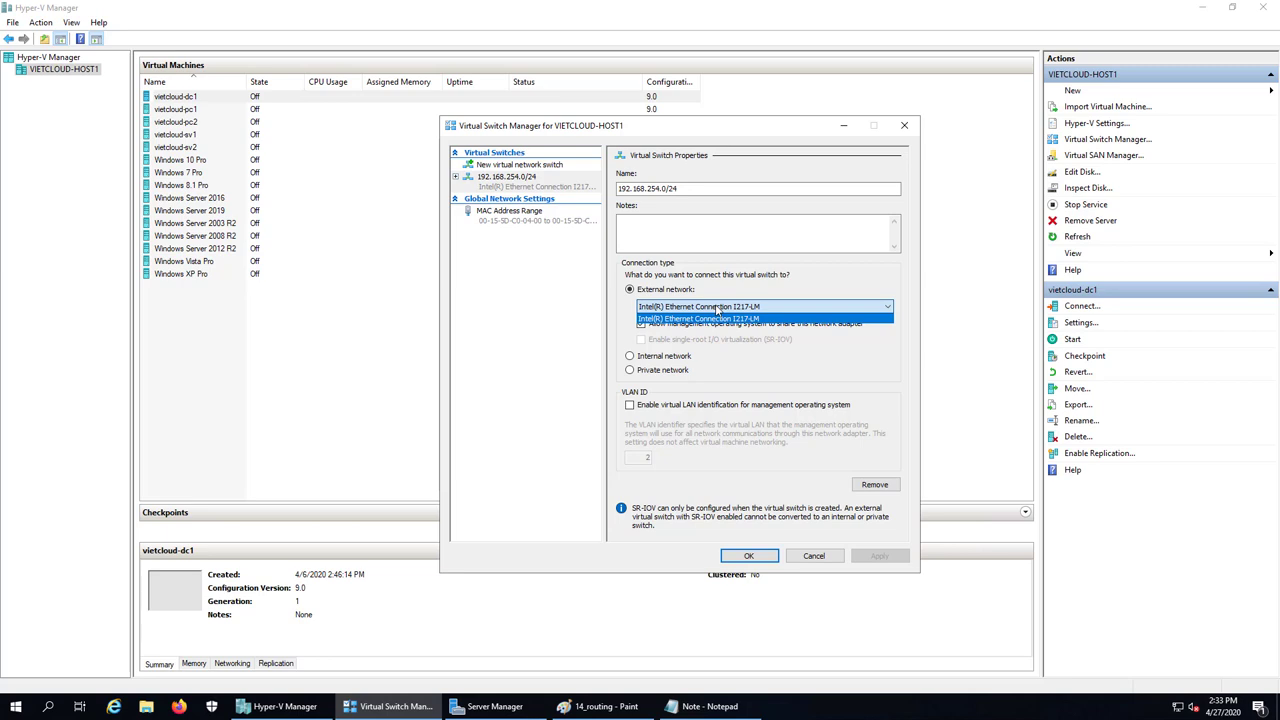
{"action": "left_click", "coordinate": [772, 356]}
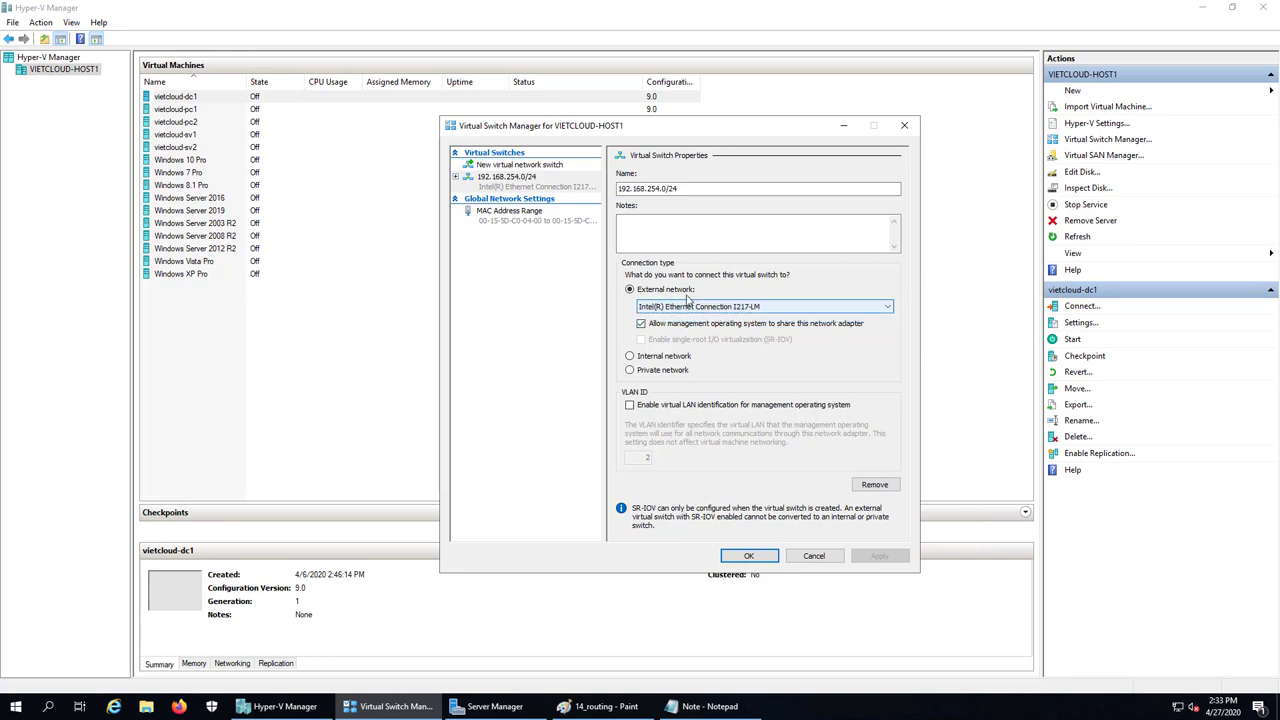
{"action": "left_click", "coordinate": [760, 306]}
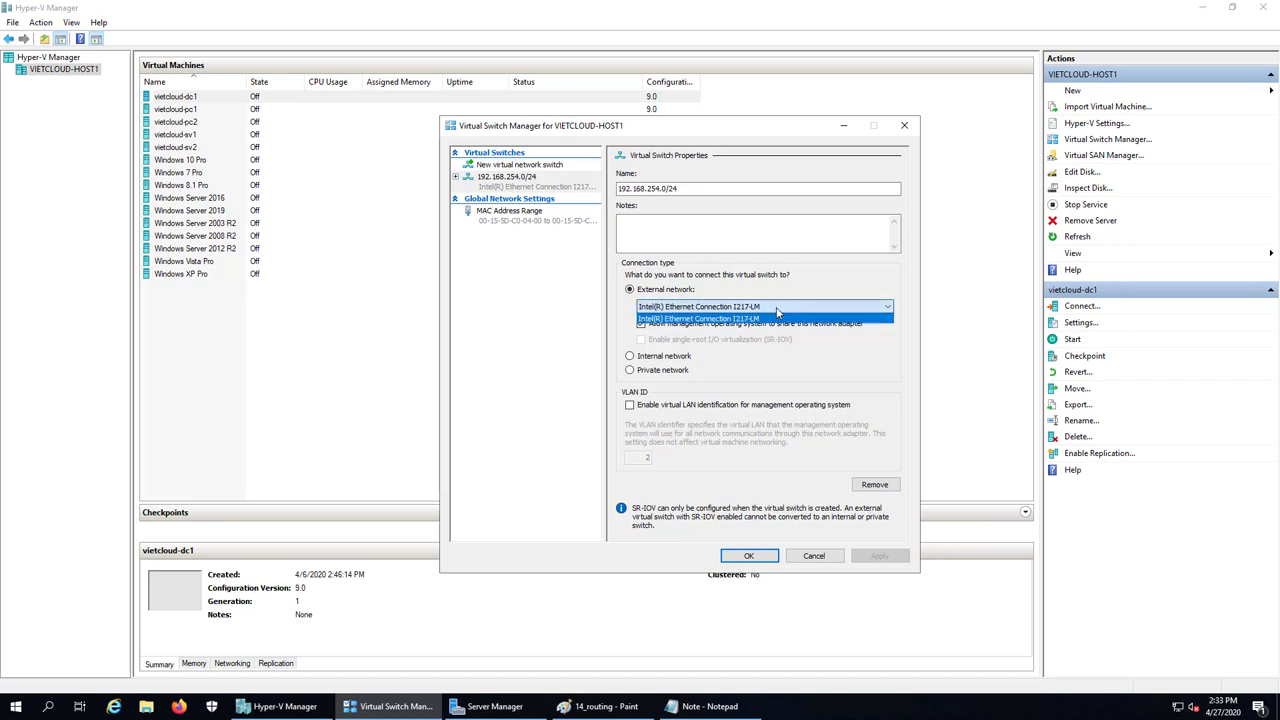
{"action": "left_click", "coordinate": [770, 371]}
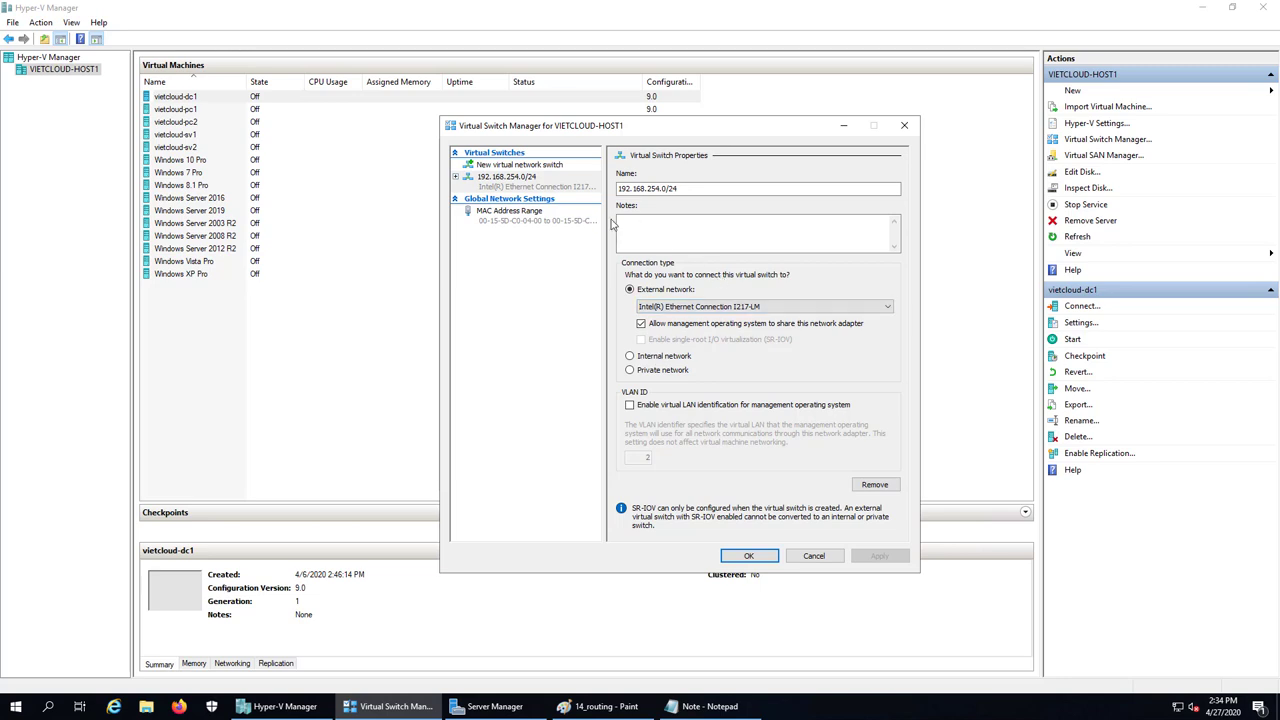
{"action": "left_click", "coordinate": [518, 190]}
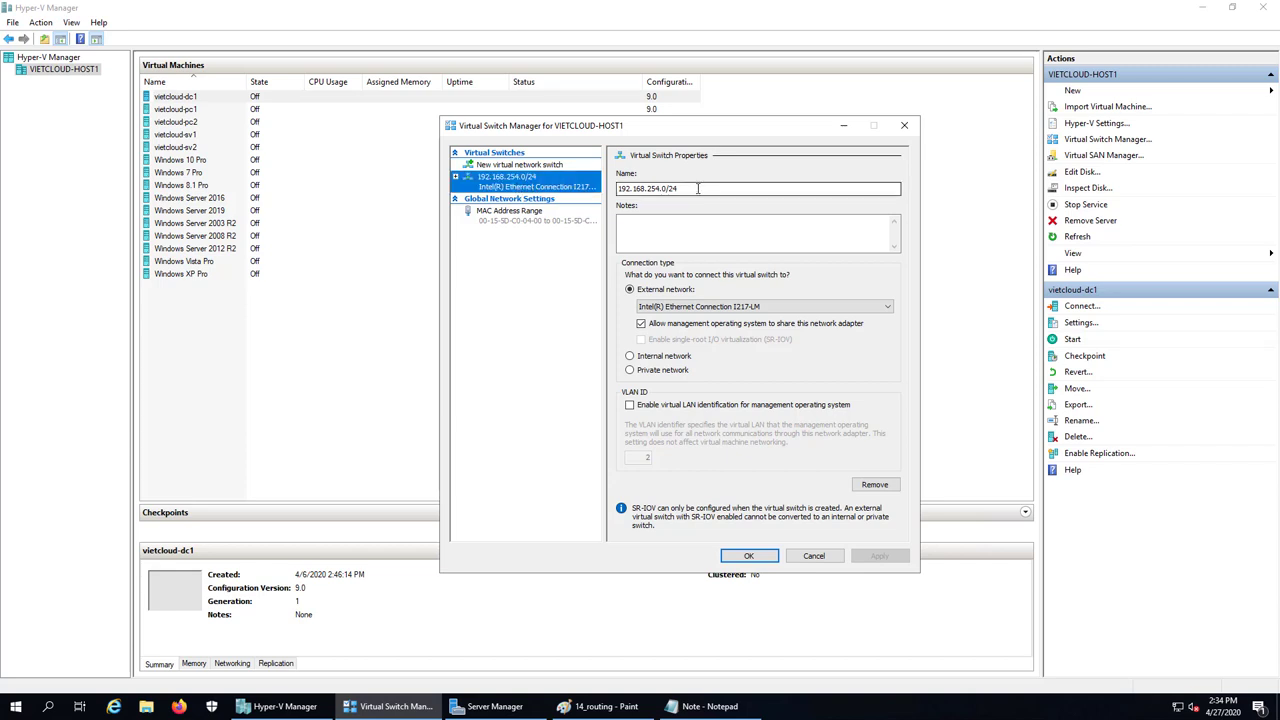
Begin a new Private virtual switch, then bring up the 14_routing diagram in Paint
{"action": "left_click_drag", "start_coordinate": [698, 188], "coordinate": [616, 188]}
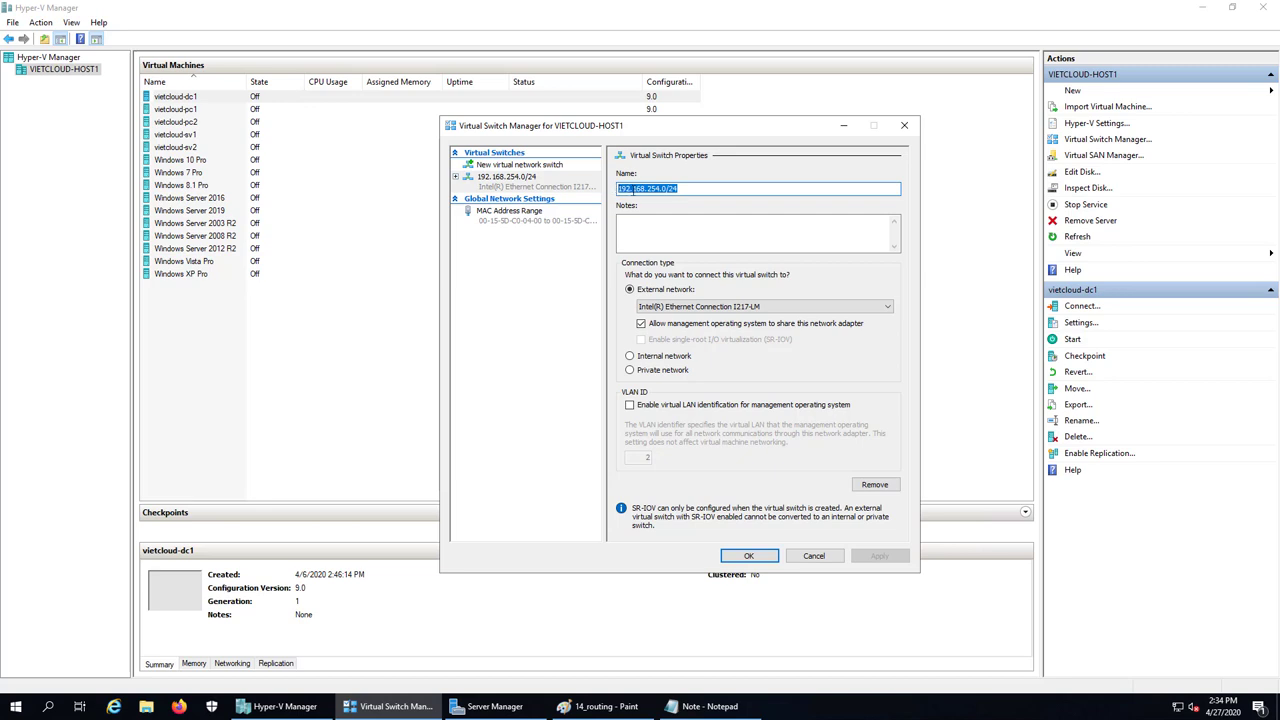
{"action": "left_click", "coordinate": [687, 188]}
{"action": "left_click", "coordinate": [519, 166]}
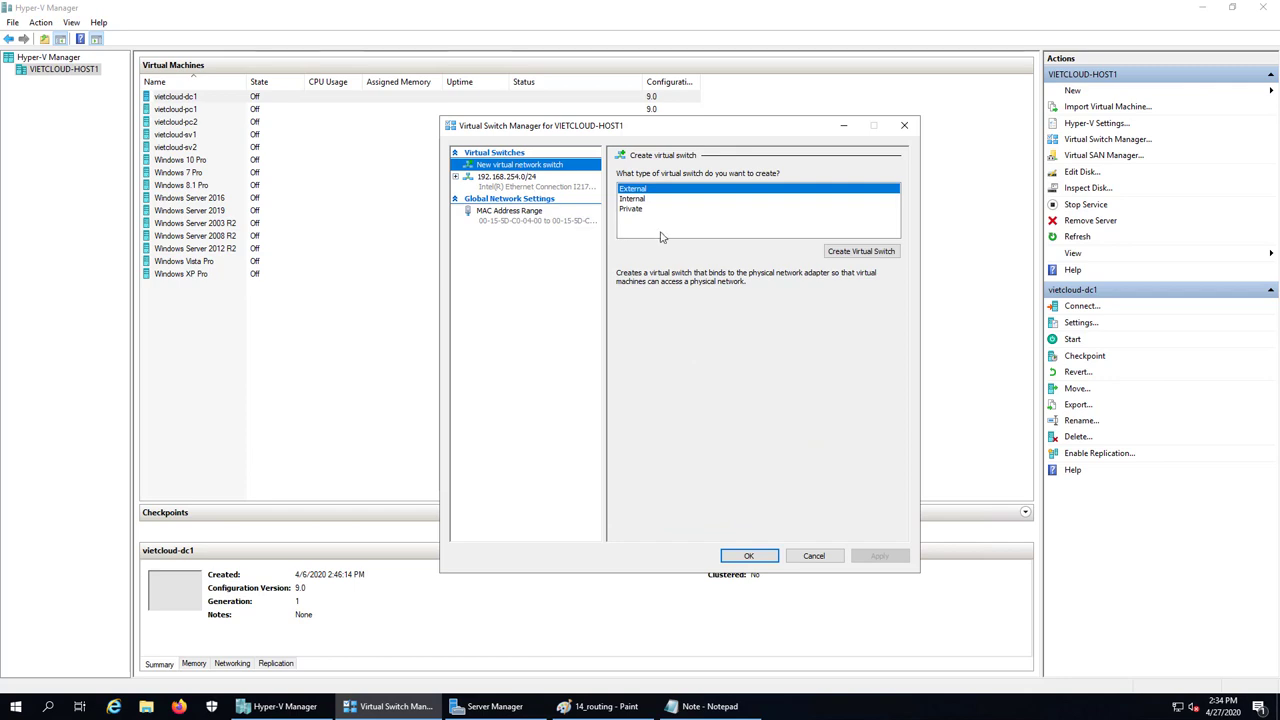
{"action": "left_click", "coordinate": [637, 200]}
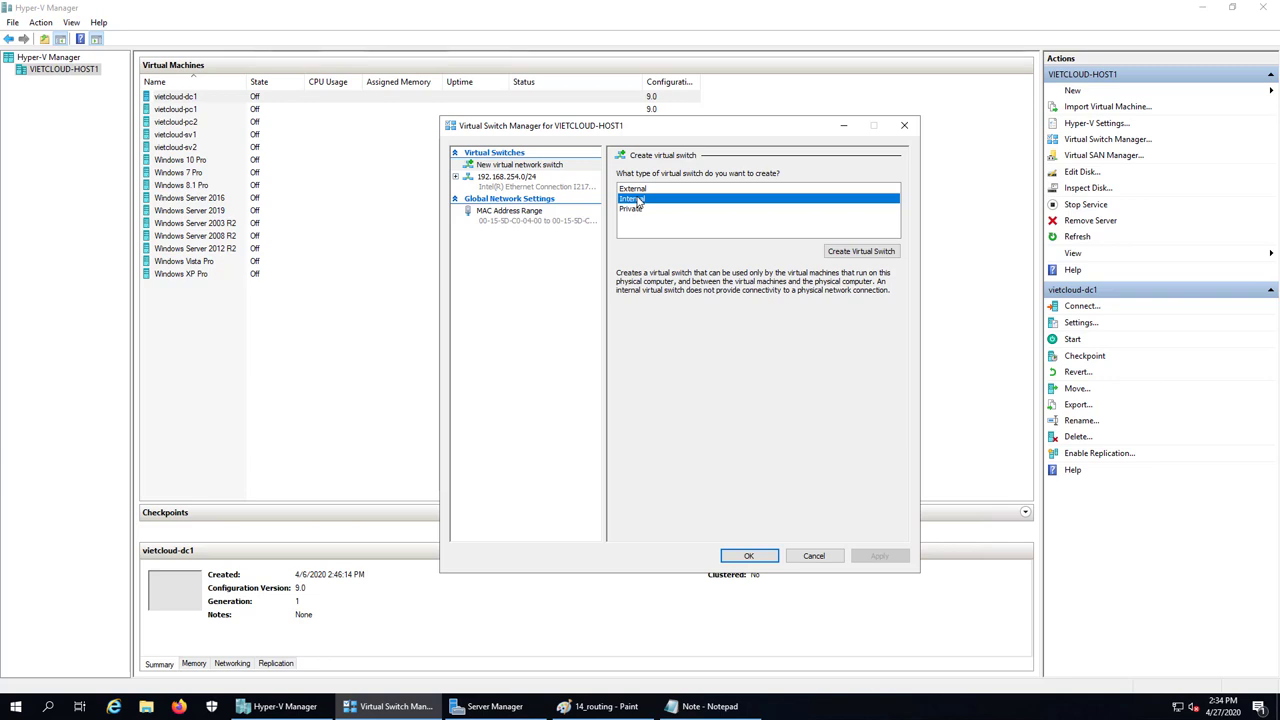
{"action": "left_click", "coordinate": [636, 210]}
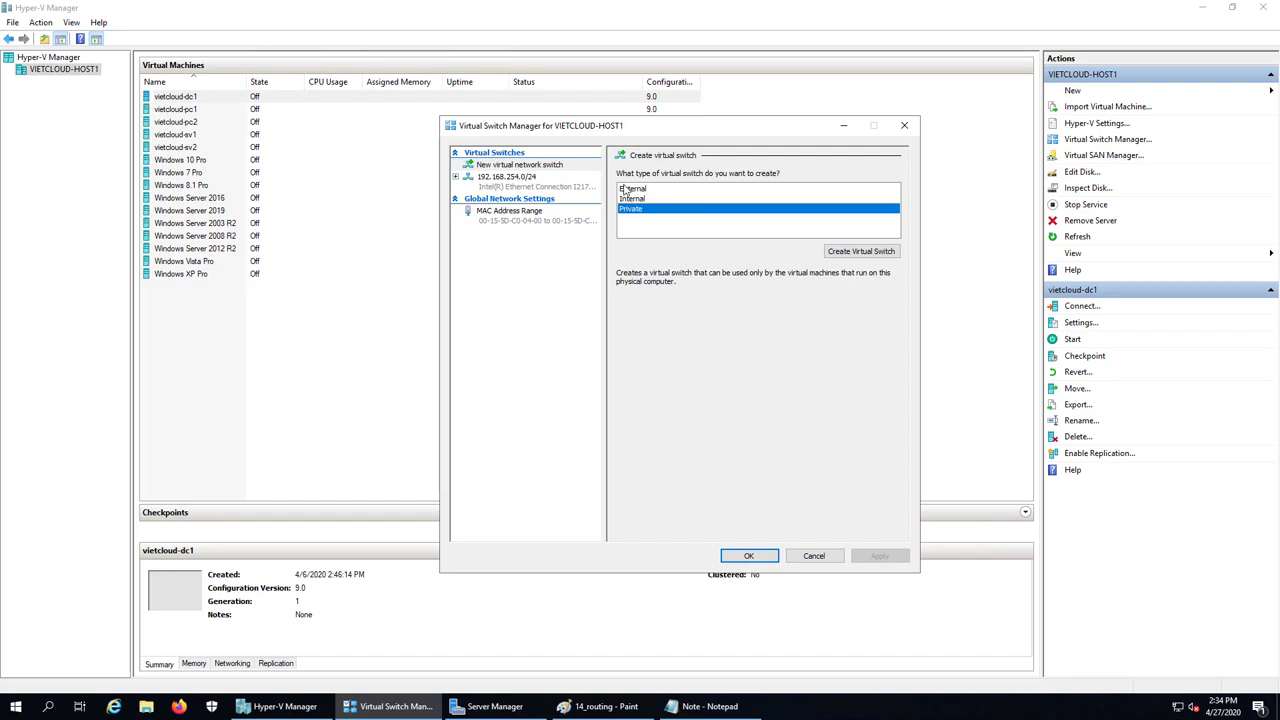
{"action": "left_click", "coordinate": [600, 706]}
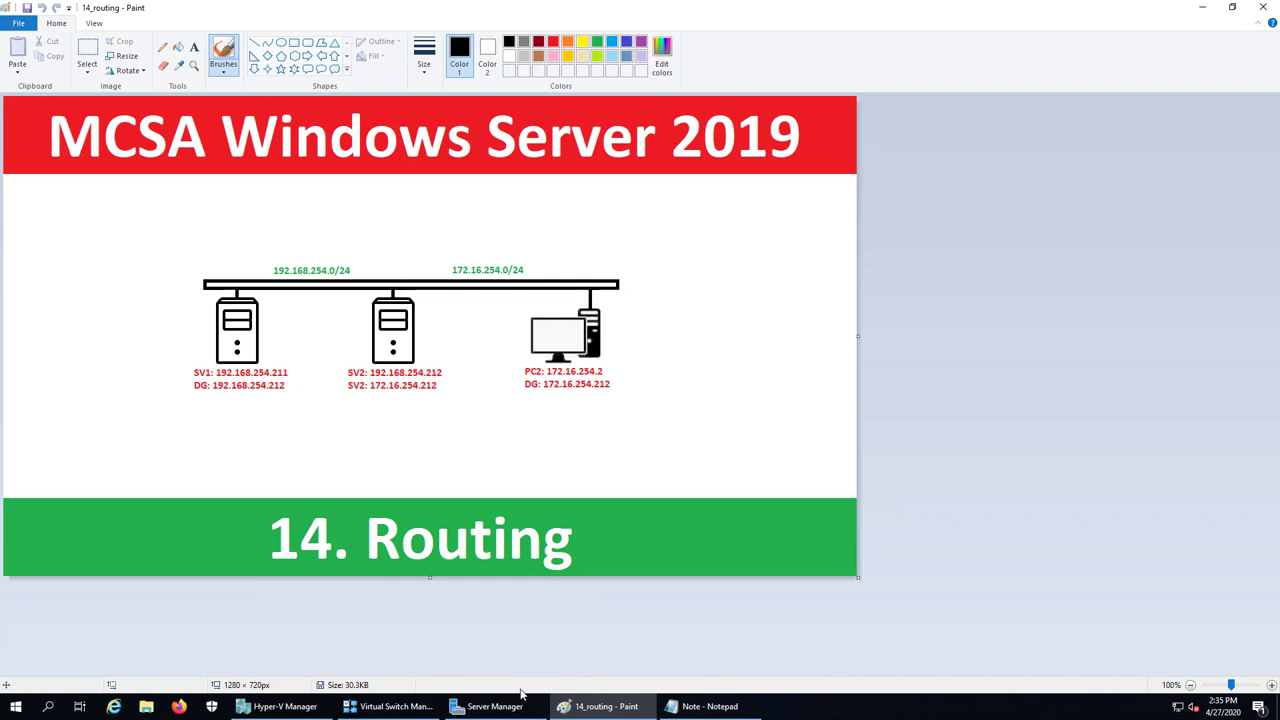
Name the new private switch 172.16.254.0/24 and save it with OK
{"action": "left_click", "coordinate": [397, 710]}
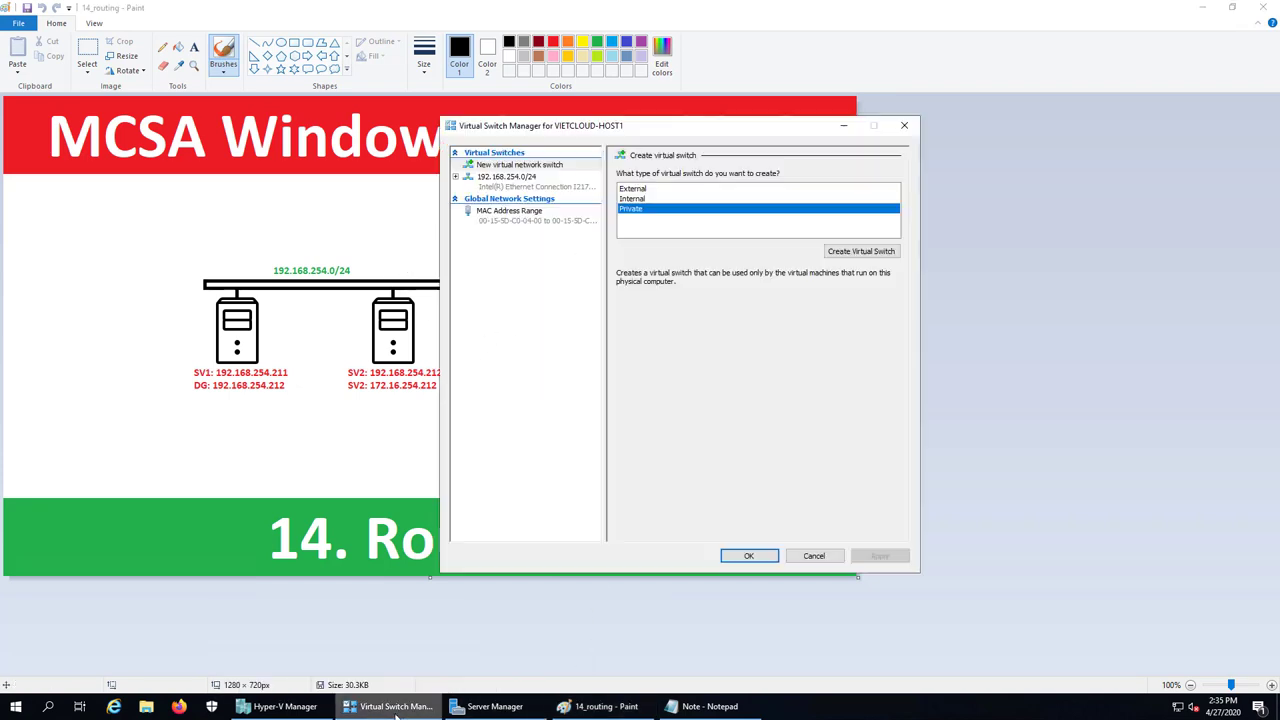
{"action": "left_click", "coordinate": [837, 254]}
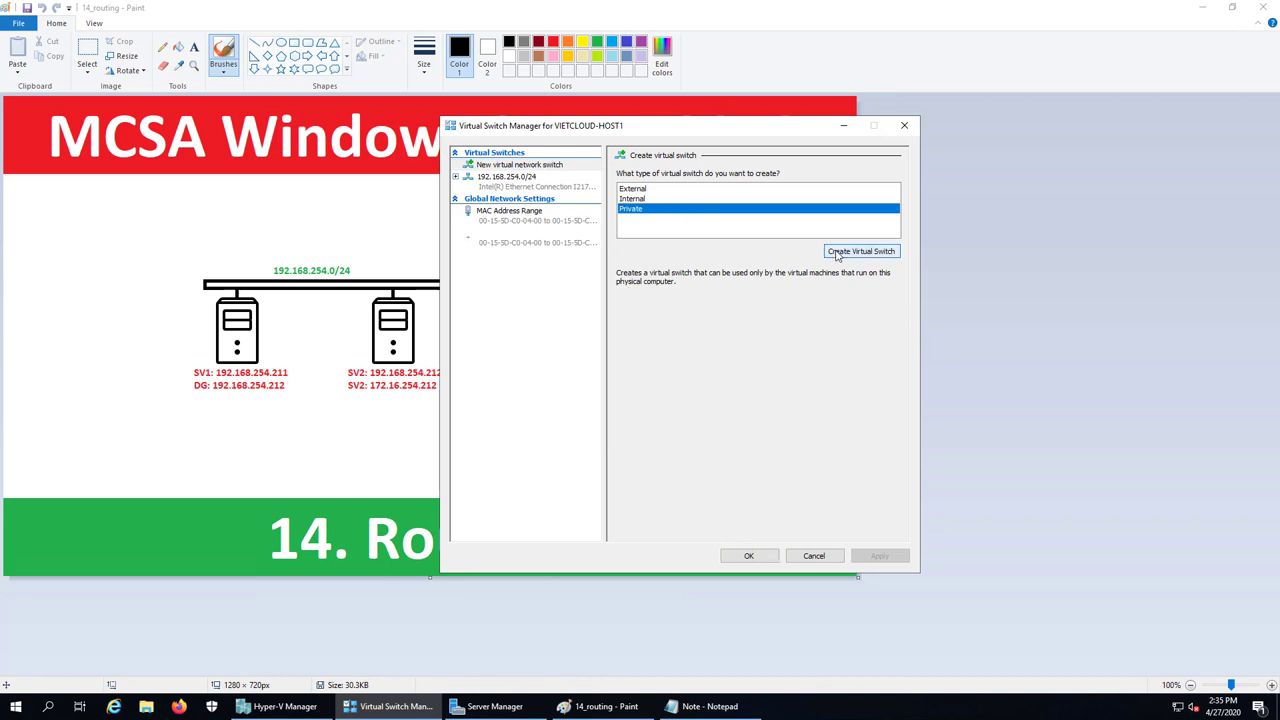
{"action": "left_click", "coordinate": [716, 188]}
{"action": "left_click_drag", "start_coordinate": [716, 188], "coordinate": [592, 190]}
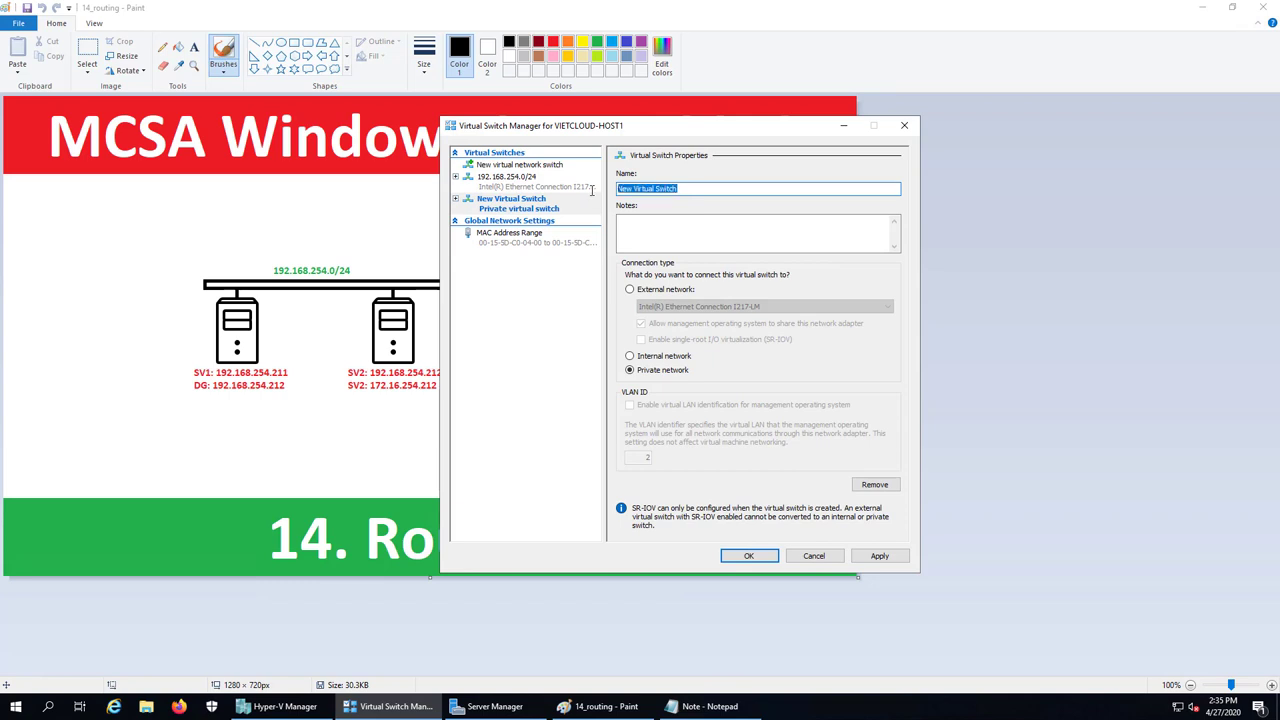
{"action": "type", "text": "172.1"}
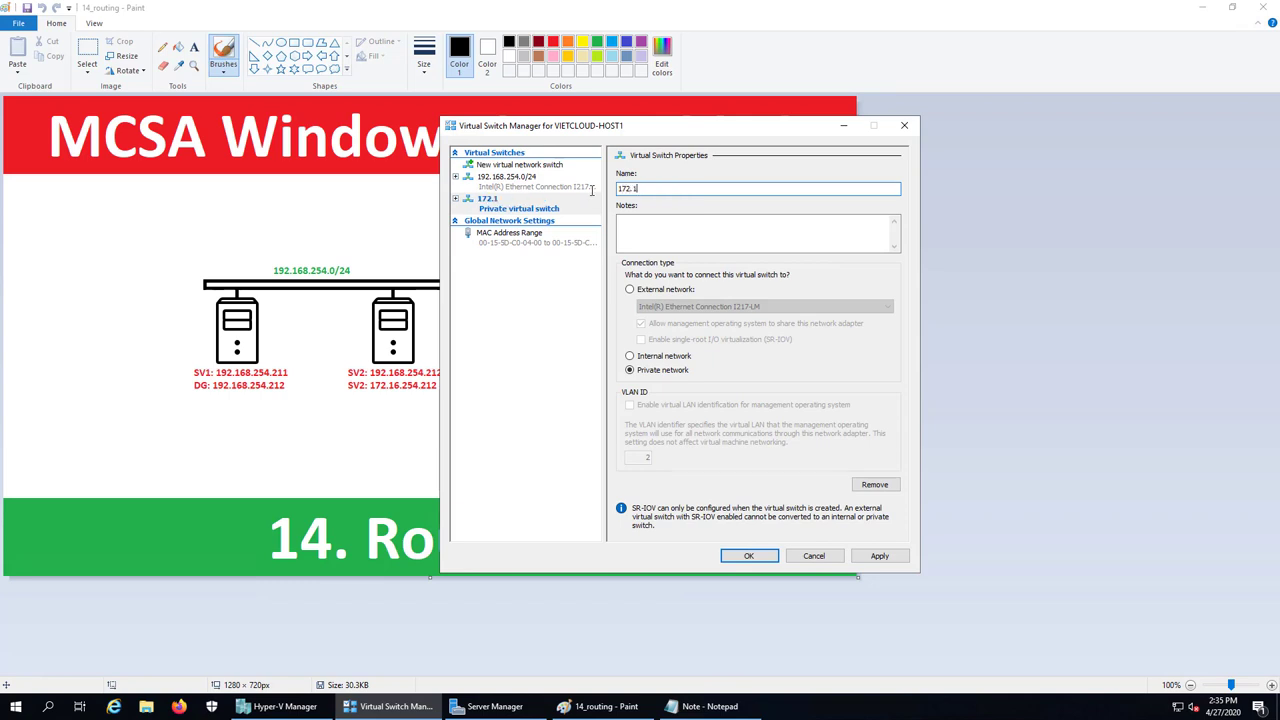
{"action": "type", "text": "6.254.0/24"}
{"action": "left_click", "coordinate": [748, 557]}
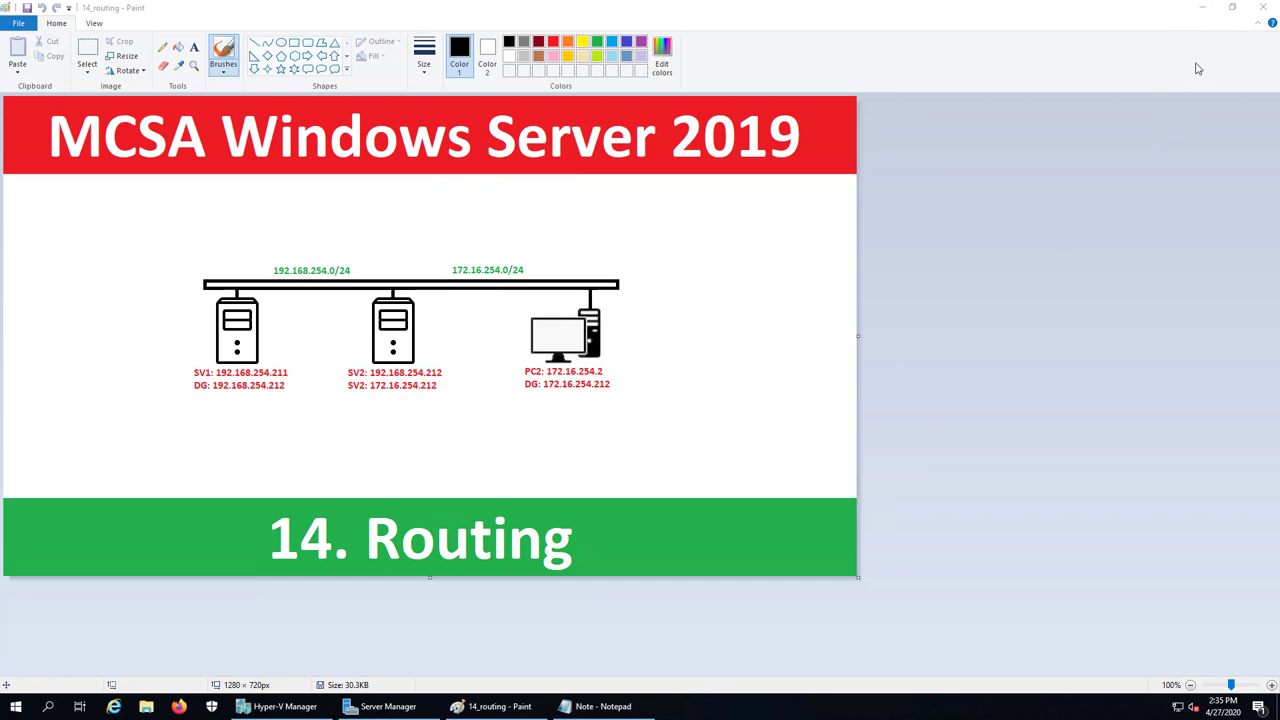
{"action": "left_click", "coordinate": [1200, 14]}
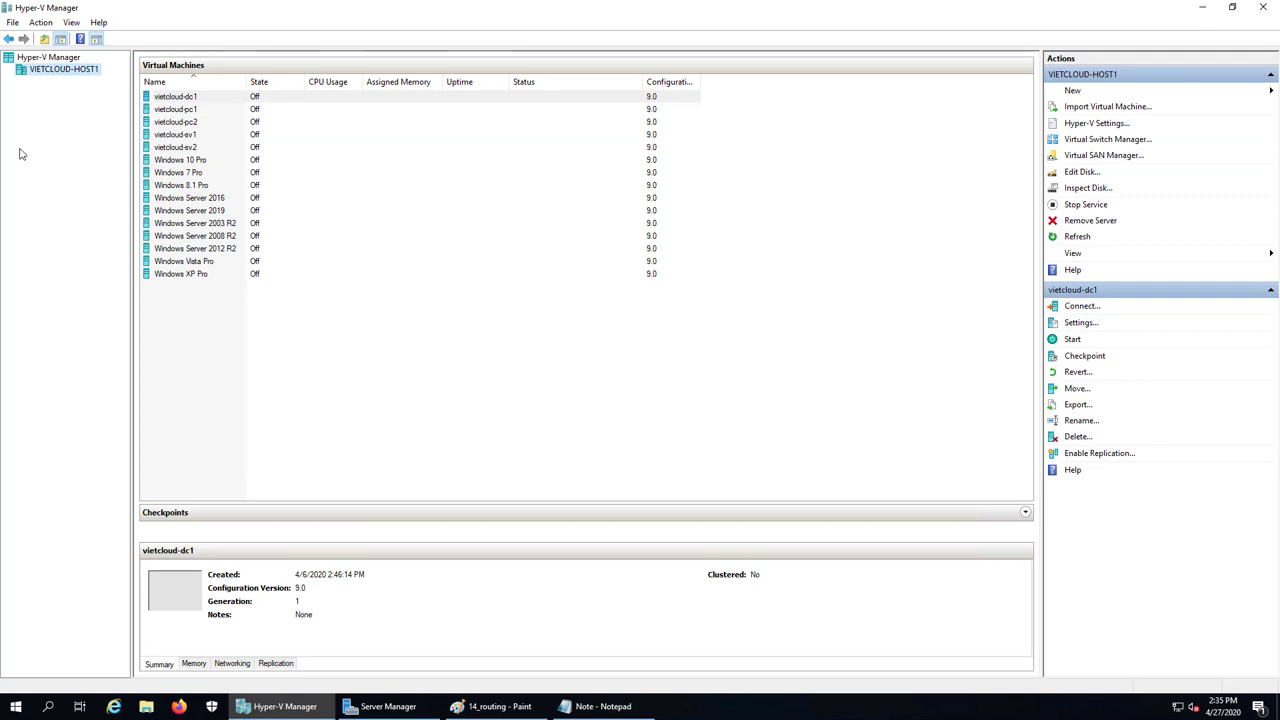
Reopen Virtual Switch Manager, inspect the 192.168.254.0/24 external and 172.16.254.0/24 private switches, then cancel
{"action": "right_click", "coordinate": [59, 72]}
{"action": "left_click", "coordinate": [110, 129]}
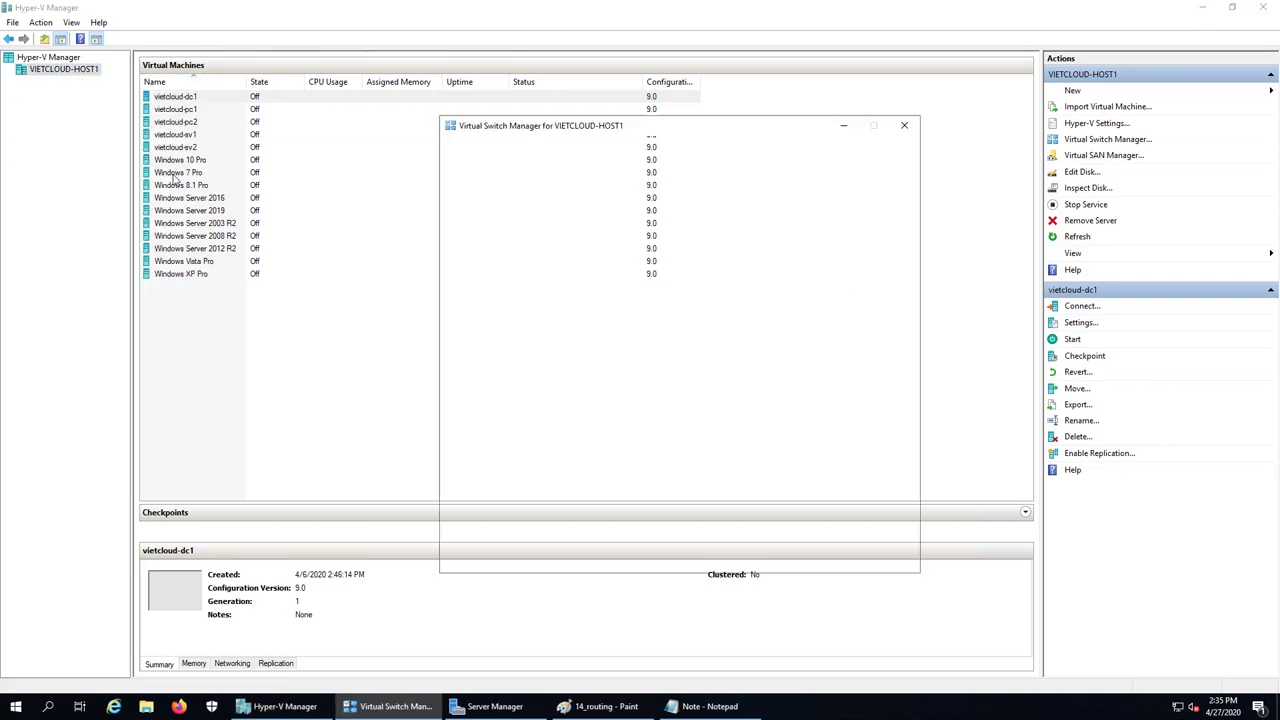
{"action": "left_click", "coordinate": [512, 185]}
{"action": "left_click", "coordinate": [515, 205]}
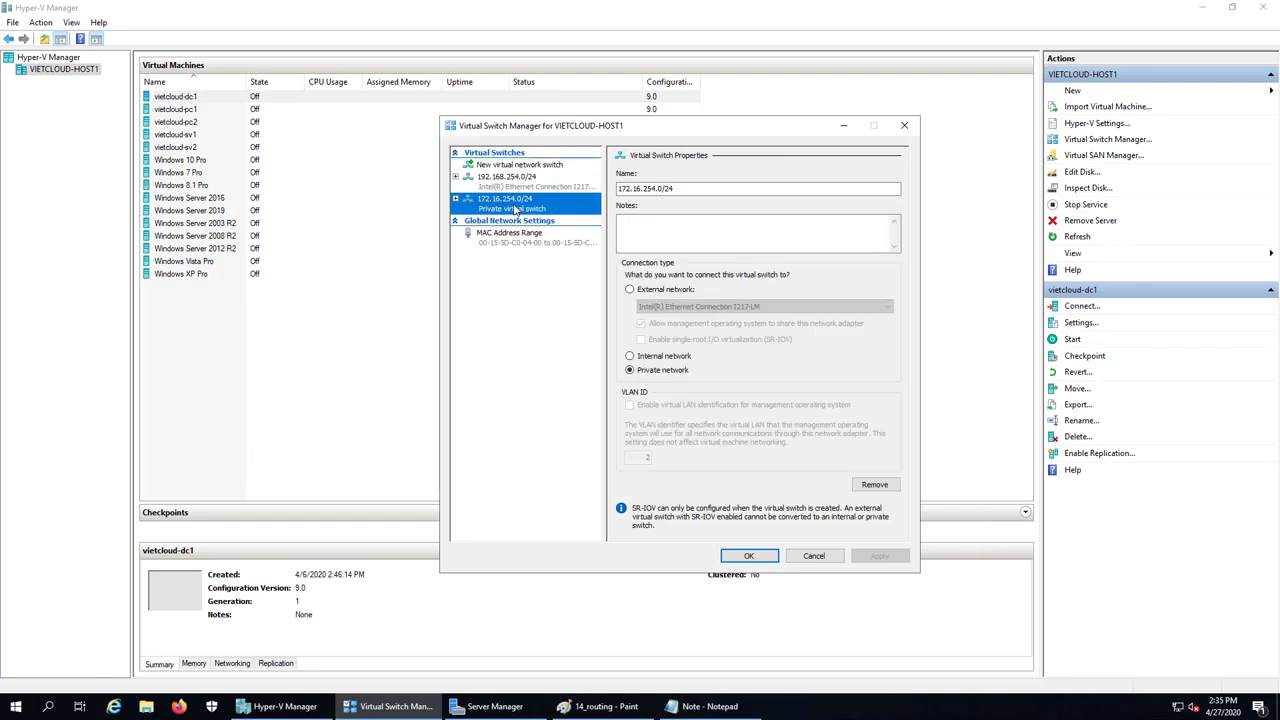
{"action": "left_click", "coordinate": [512, 186]}
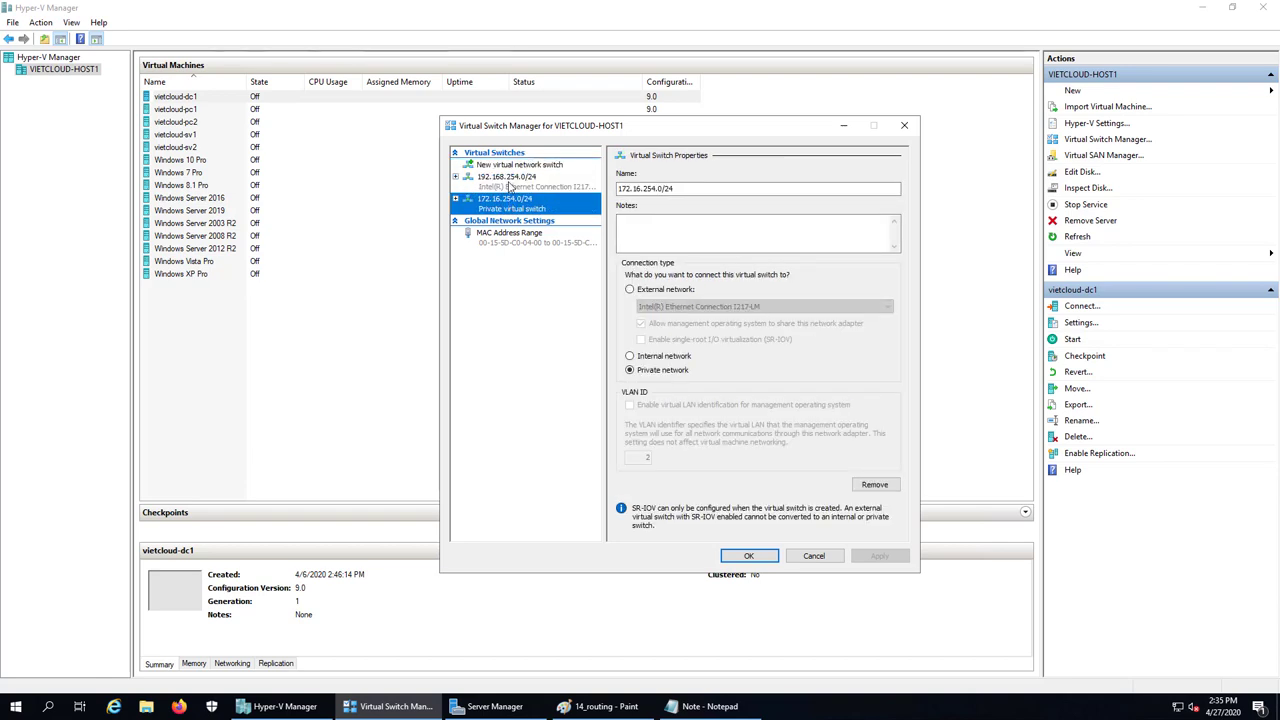
{"action": "left_click", "coordinate": [510, 180]}
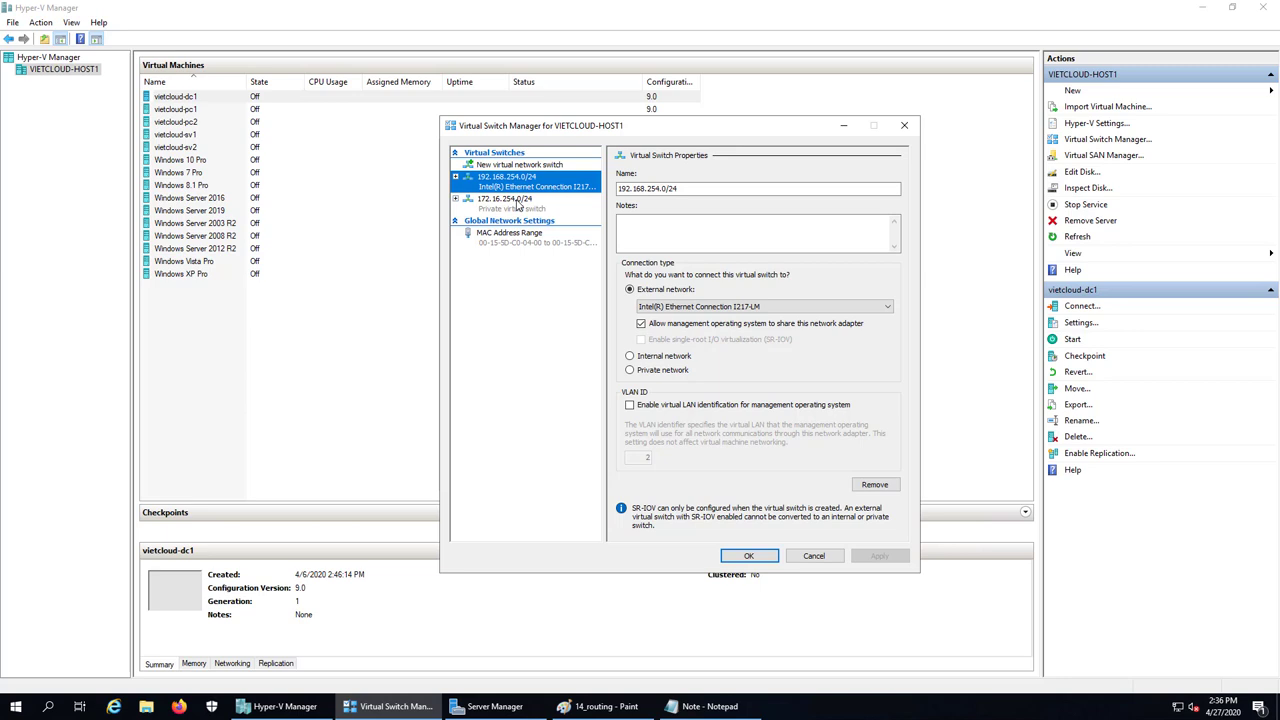
{"action": "left_click", "coordinate": [518, 204]}
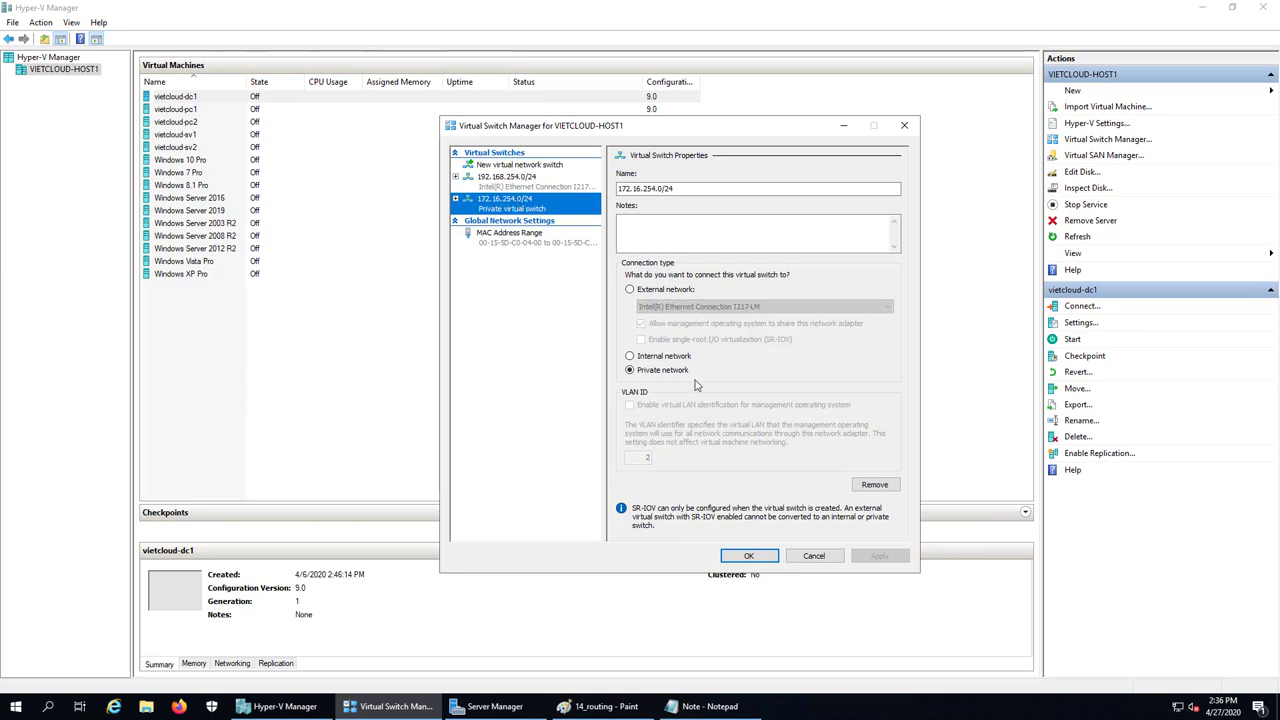
{"action": "left_click", "coordinate": [813, 556]}
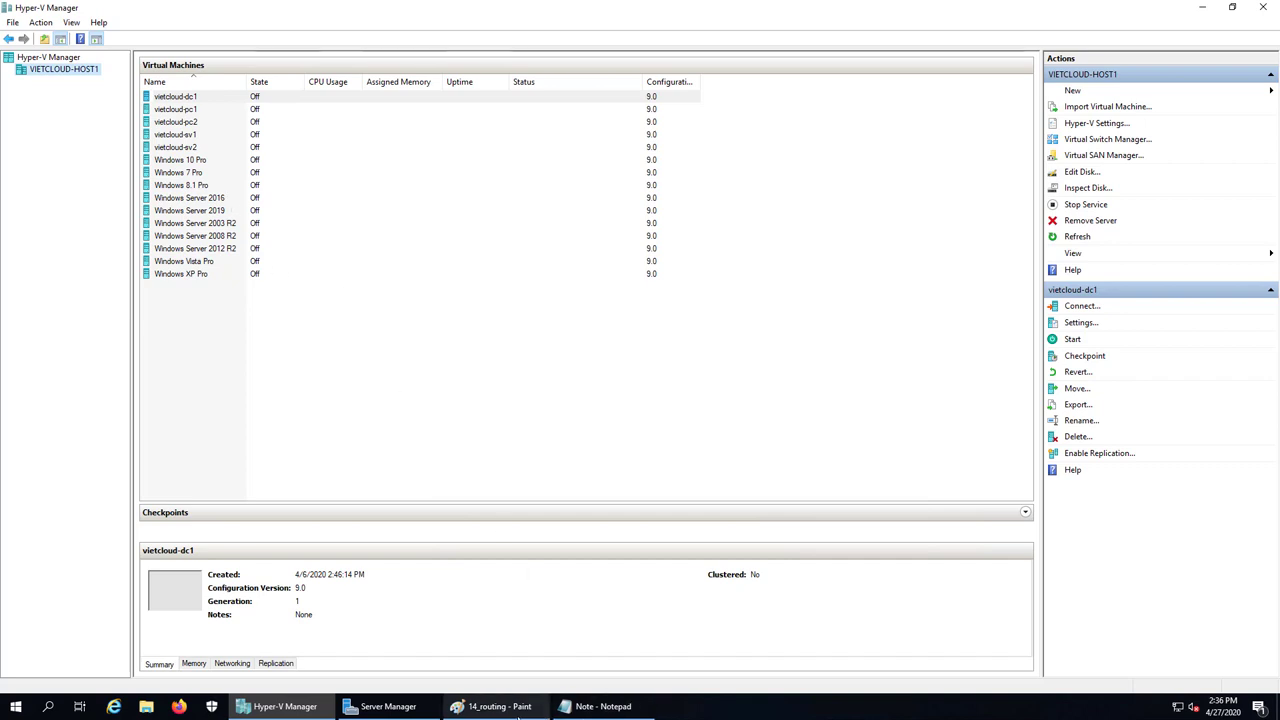
Revert vietcloud-sv1 to its previous checkpoint
{"action": "left_click", "coordinate": [490, 706]}
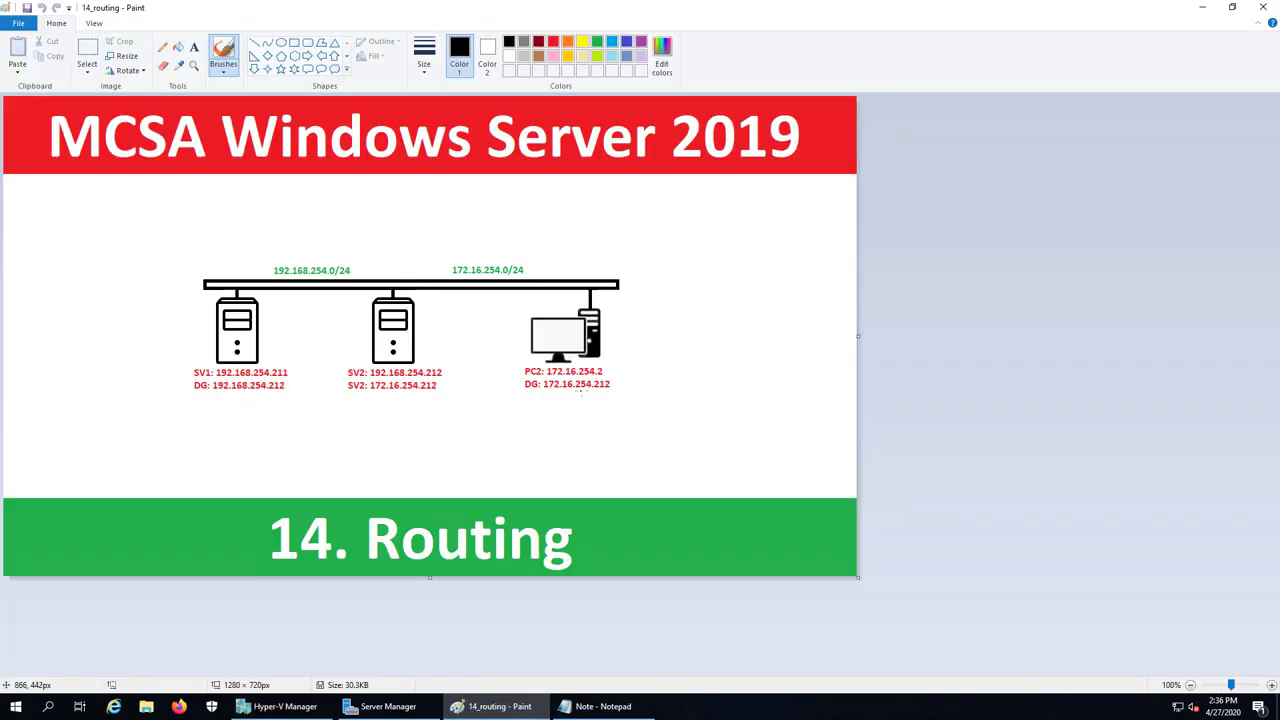
{"action": "left_click", "coordinate": [282, 706]}
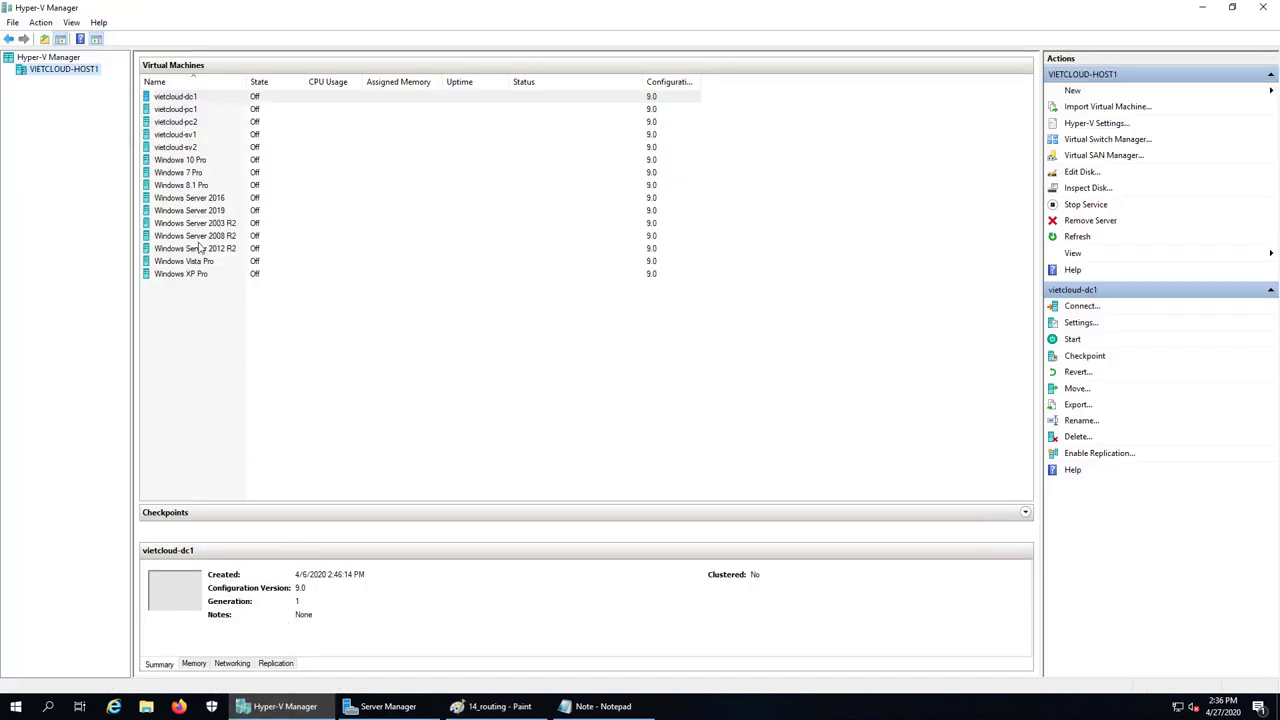
{"action": "left_click", "coordinate": [194, 136]}
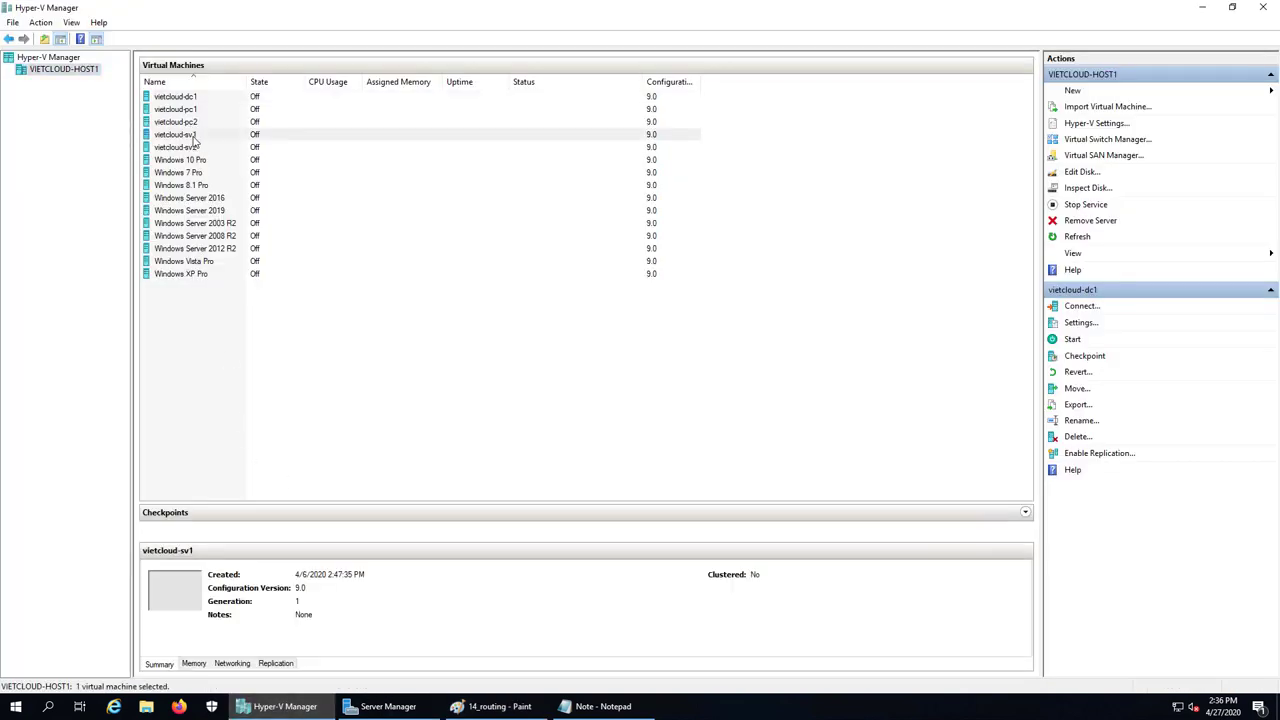
{"action": "right_click", "coordinate": [190, 141]}
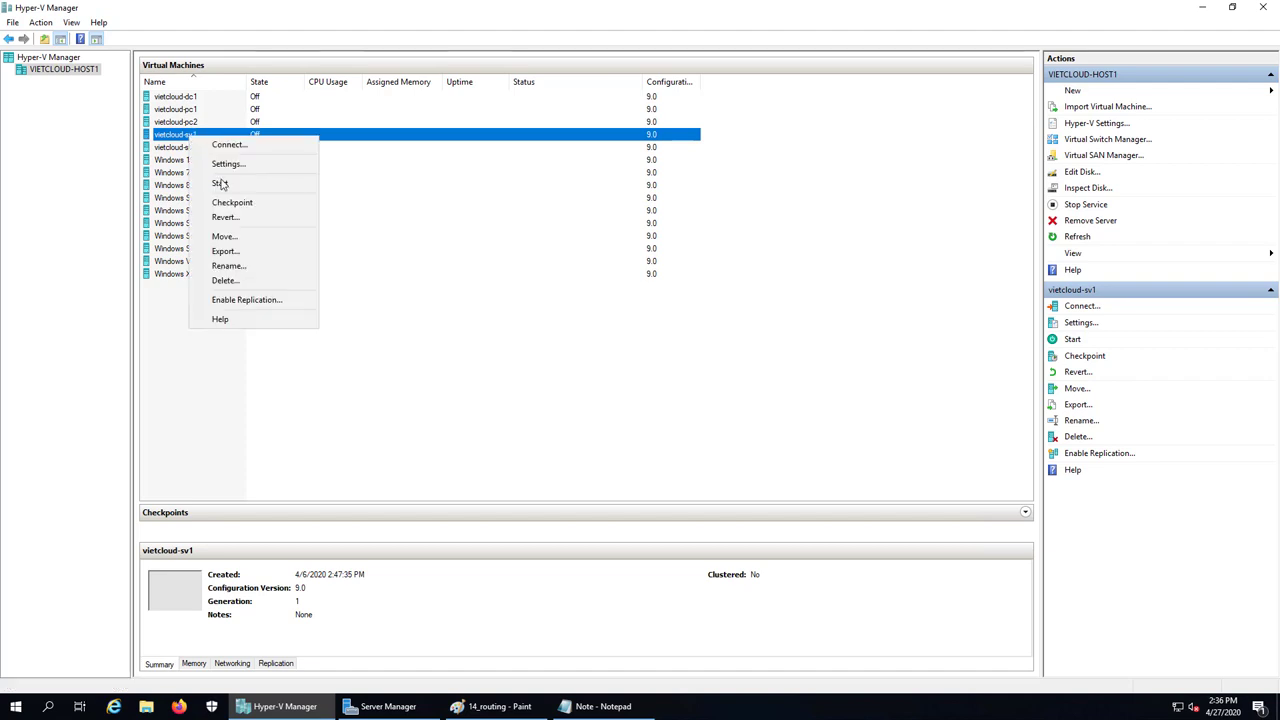
{"action": "left_click", "coordinate": [255, 216]}
{"action": "left_click", "coordinate": [660, 362]}
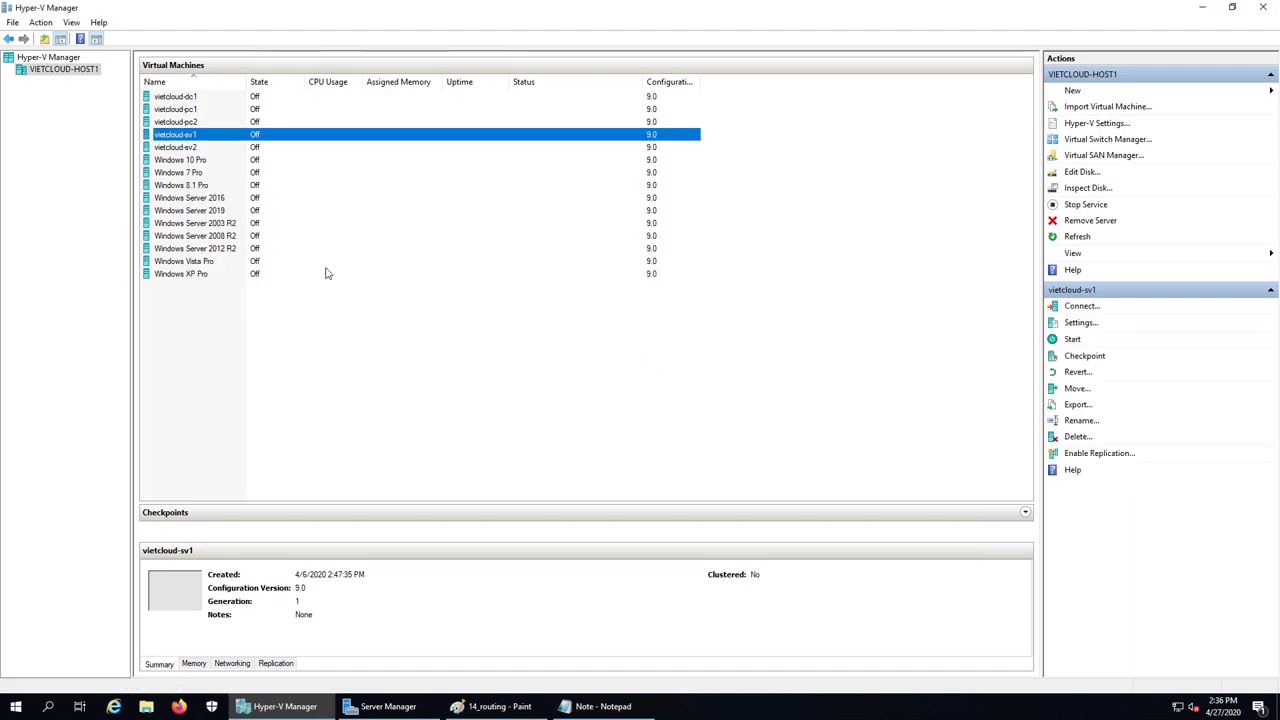
Revert vietcloud-sv2 and vietcloud-pc2 to their previous checkpoints
{"action": "left_click", "coordinate": [177, 149]}
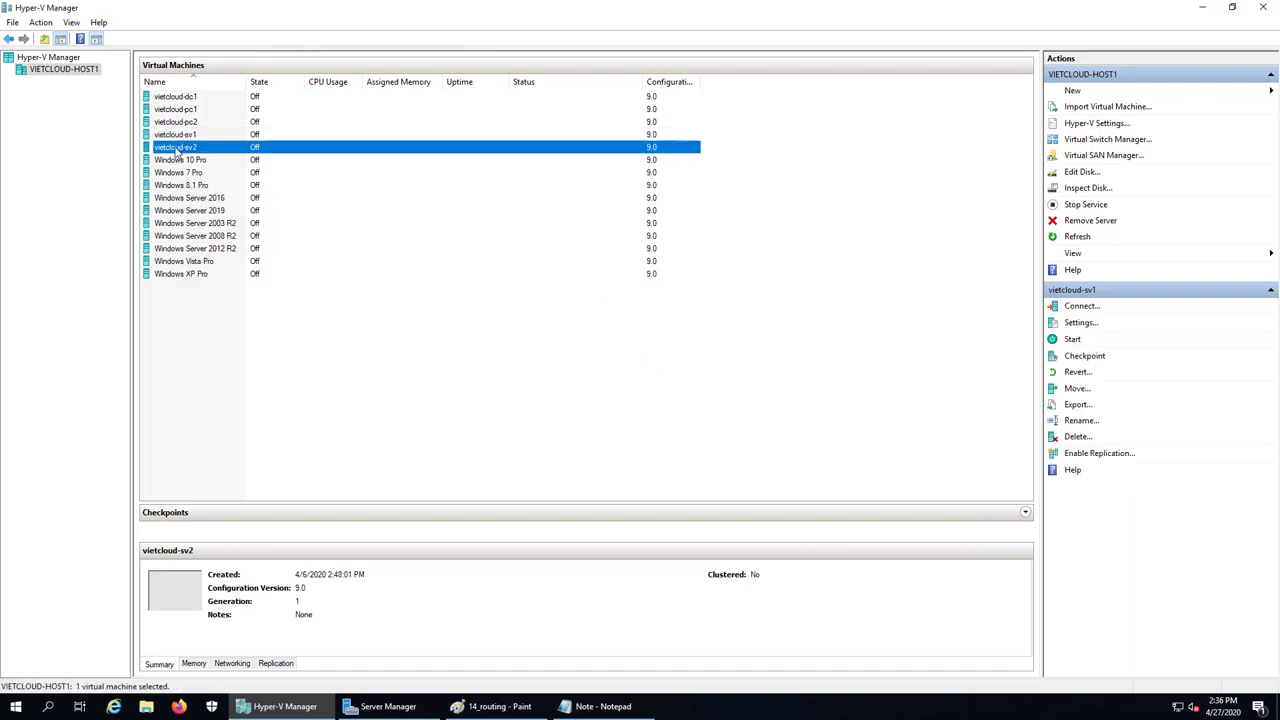
{"action": "right_click", "coordinate": [183, 148]}
{"action": "left_click", "coordinate": [232, 229]}
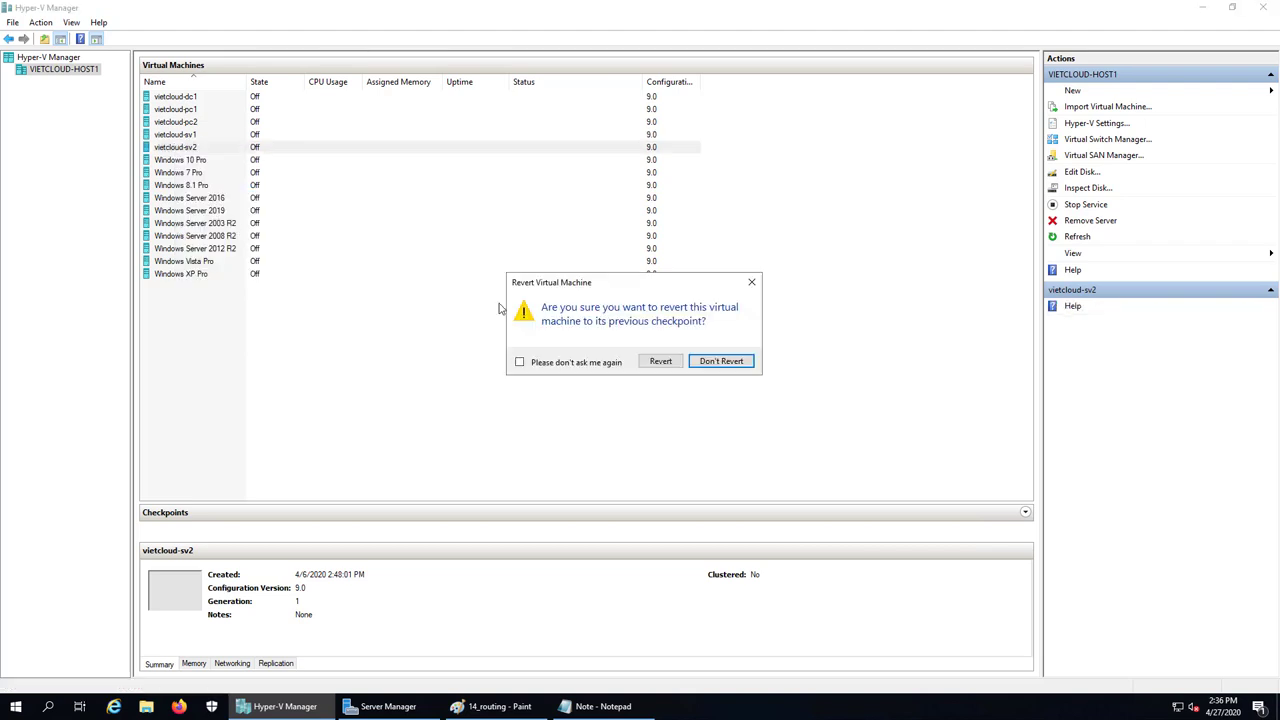
{"action": "left_click", "coordinate": [660, 362]}
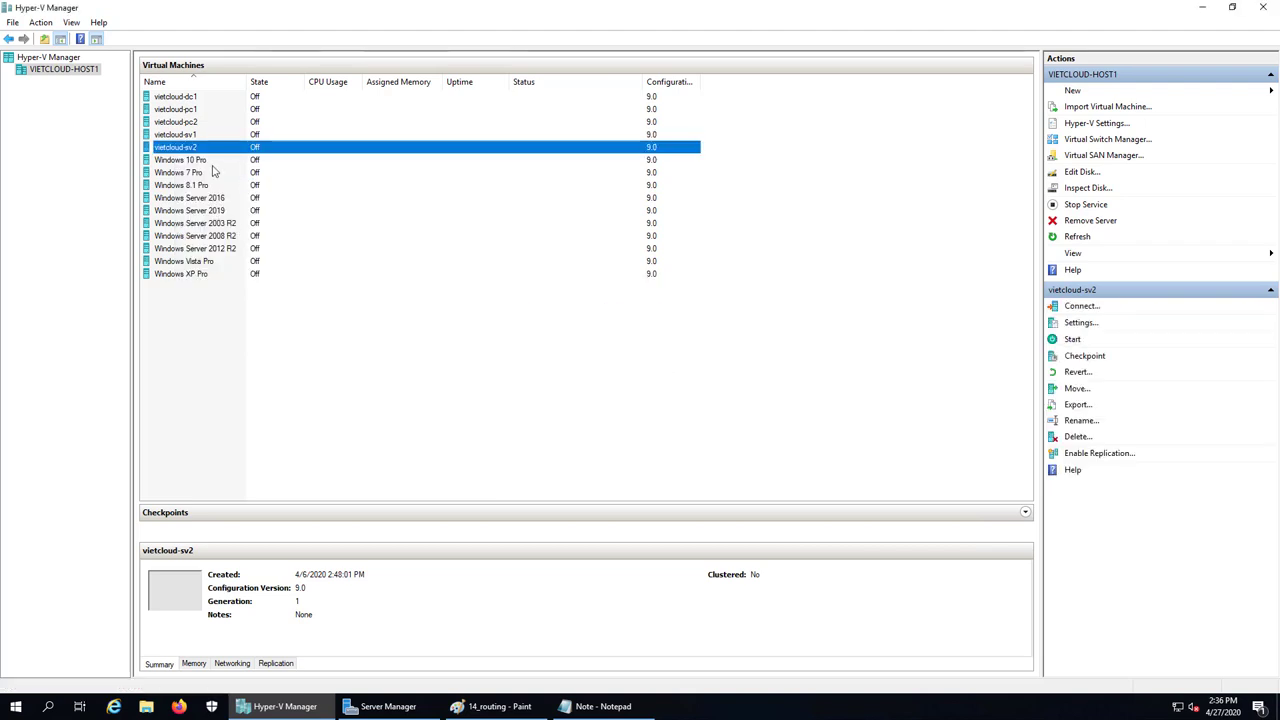
{"action": "left_click", "coordinate": [182, 122]}
{"action": "right_click", "coordinate": [180, 122]}
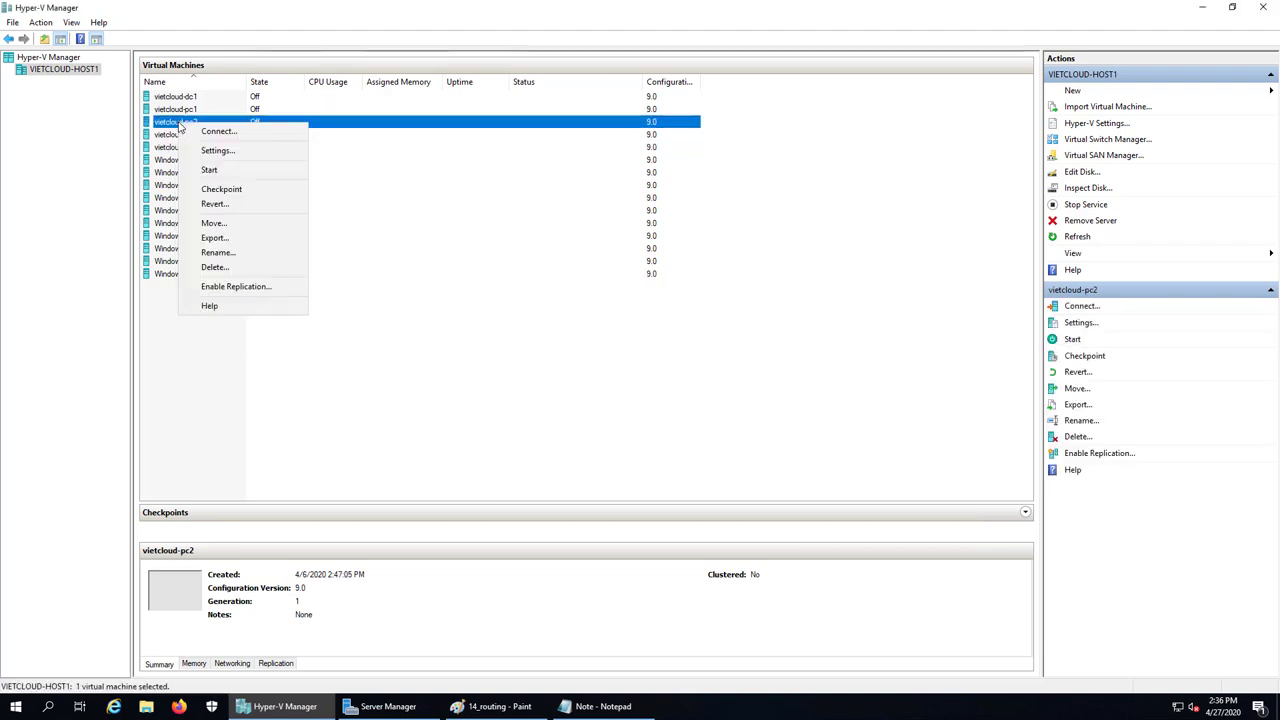
{"action": "left_click", "coordinate": [226, 204]}
{"action": "left_click", "coordinate": [649, 363]}
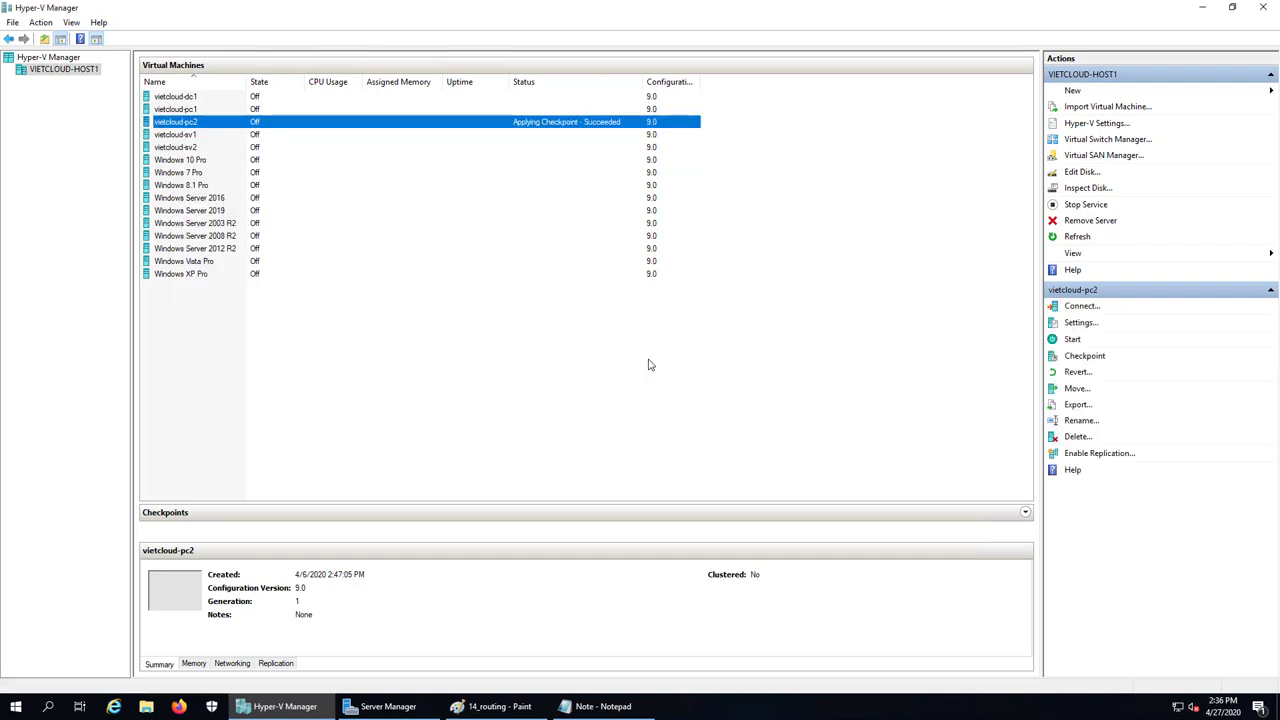
Start vietcloud-sv1 from its context menu, checking the 14_routing diagram in Paint alongside
{"action": "left_click", "coordinate": [512, 705]}
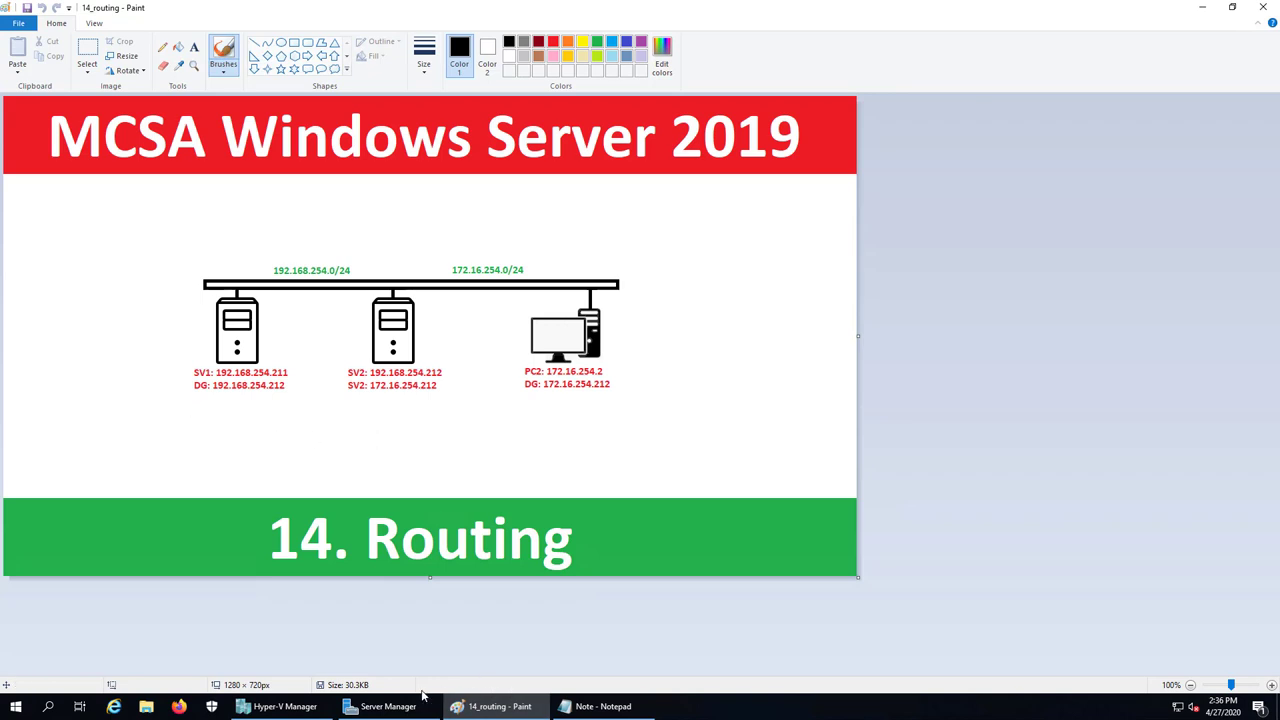
{"action": "left_click", "coordinate": [280, 706]}
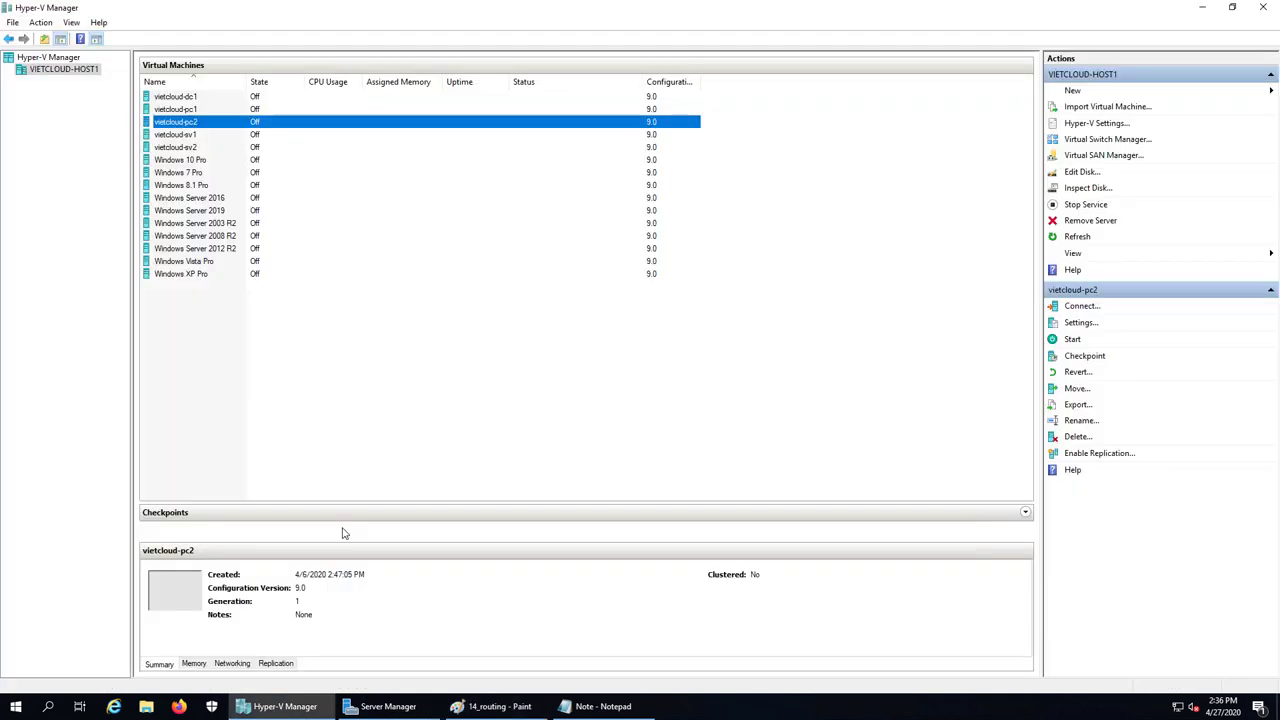
{"action": "right_click", "coordinate": [189, 136]}
{"action": "left_click", "coordinate": [253, 182]}
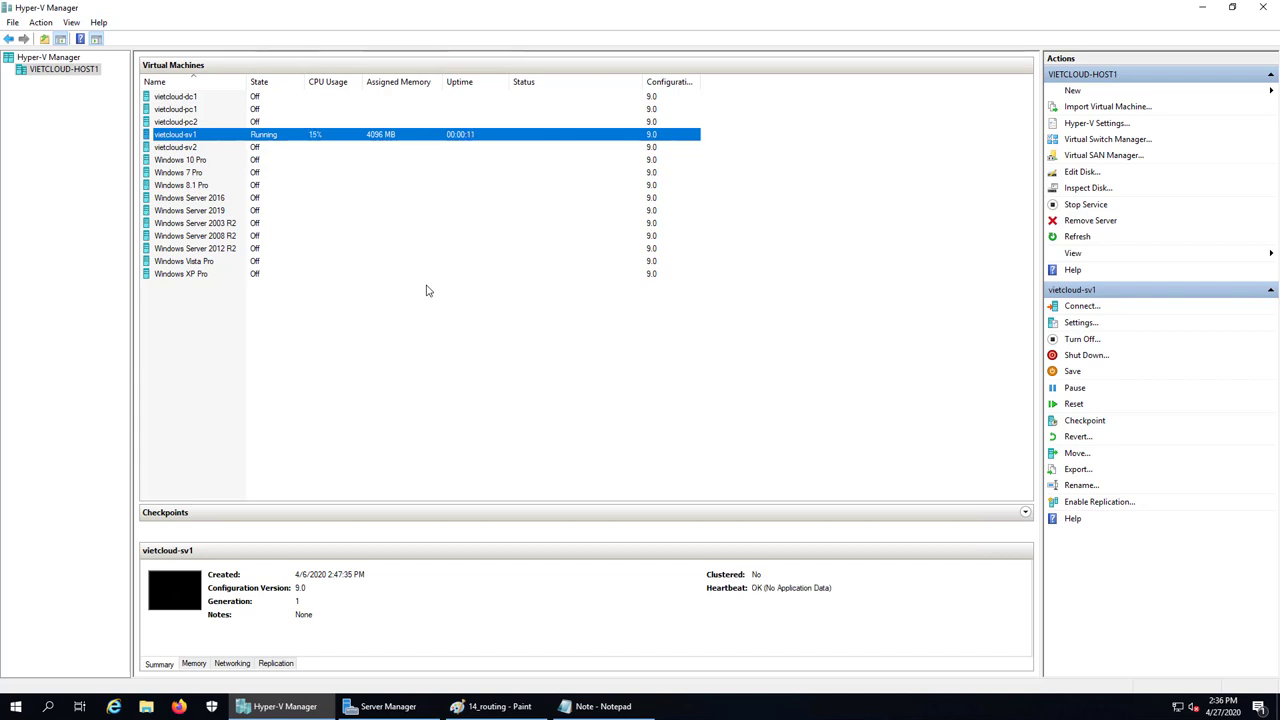
{"action": "left_click", "coordinate": [495, 706]}
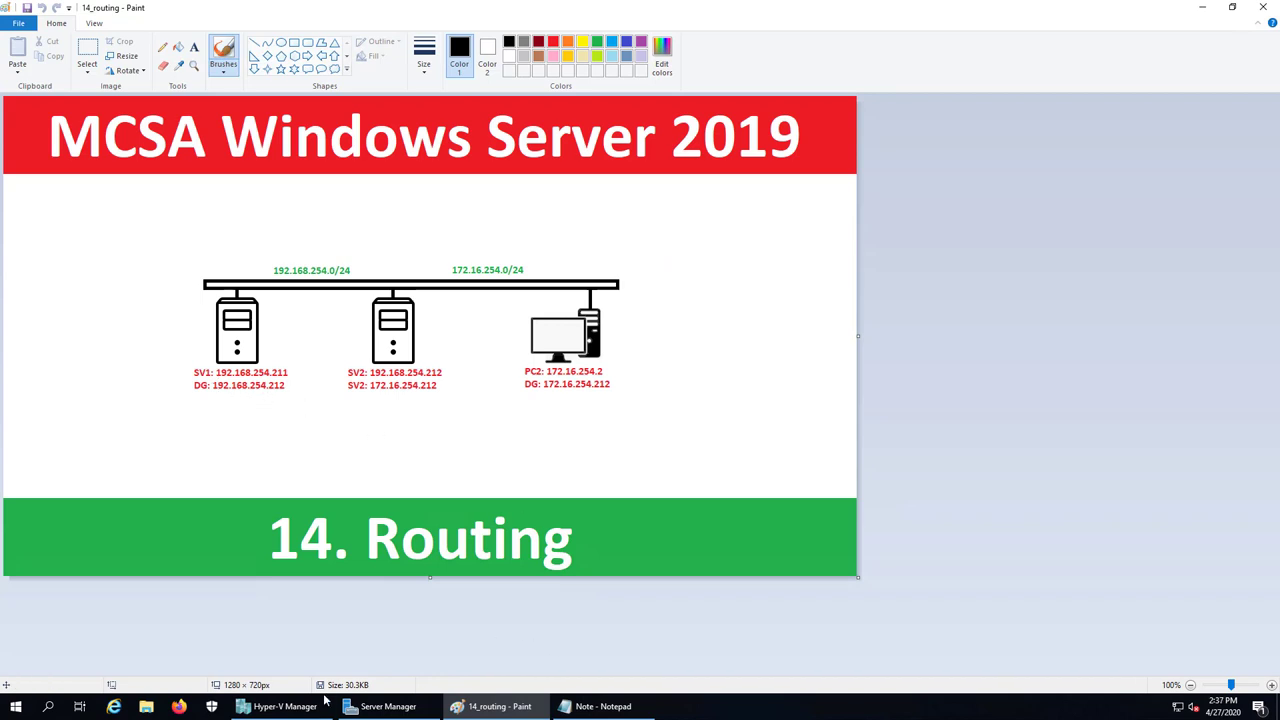
{"action": "left_click", "coordinate": [282, 706]}
Connect to vietcloud-sv1's console and sign in with the Administrator password
{"action": "double_click", "coordinate": [217, 141]}
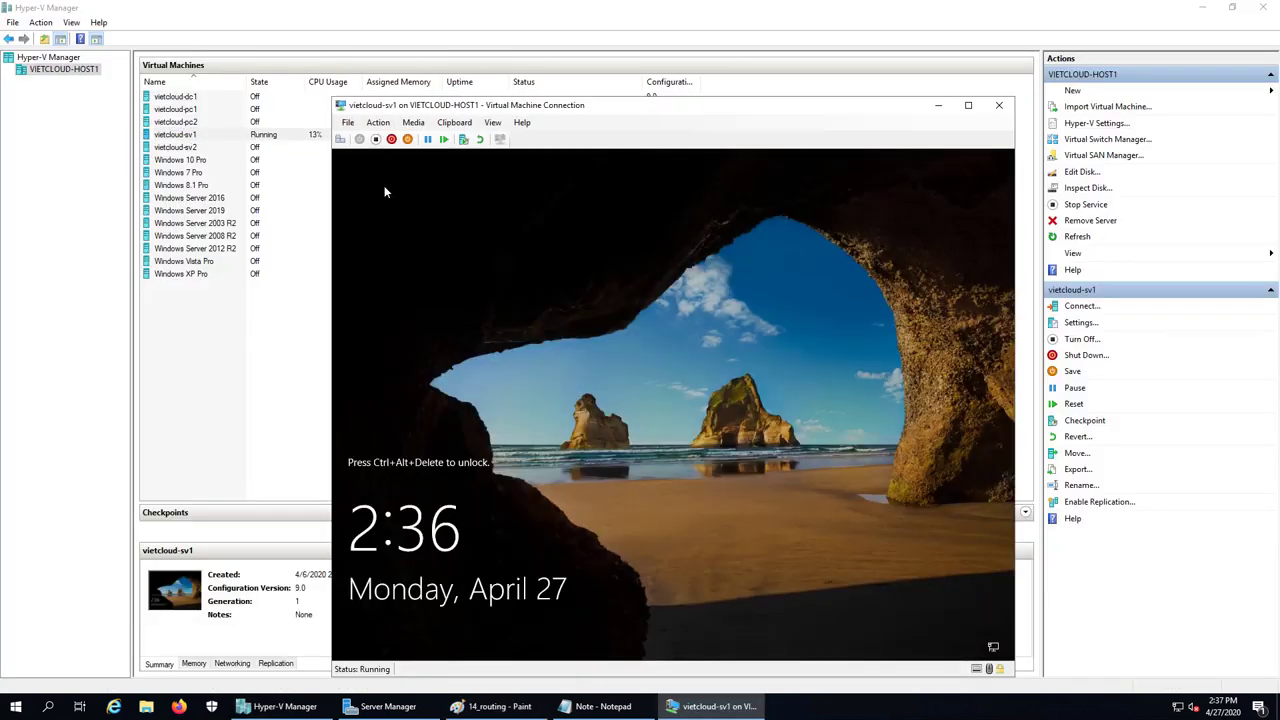
{"action": "left_click", "coordinate": [340, 141]}
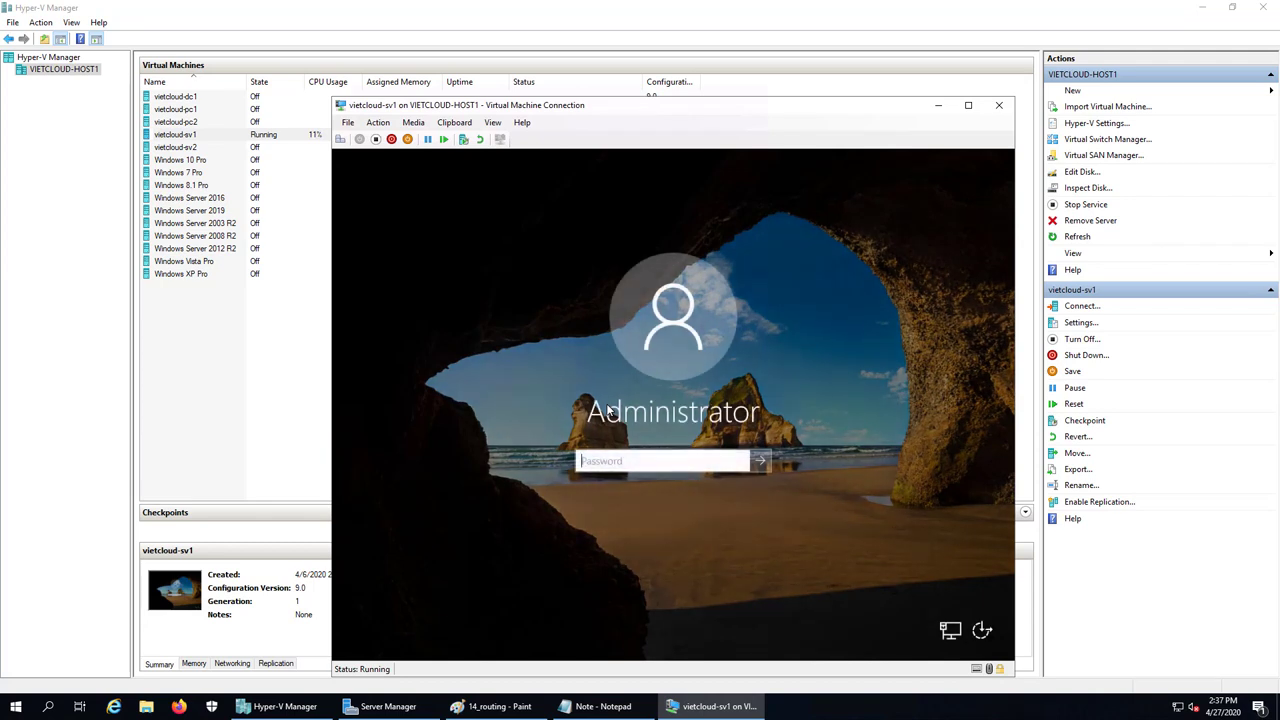
{"action": "type", "text": "P@ssw0rd1234"}
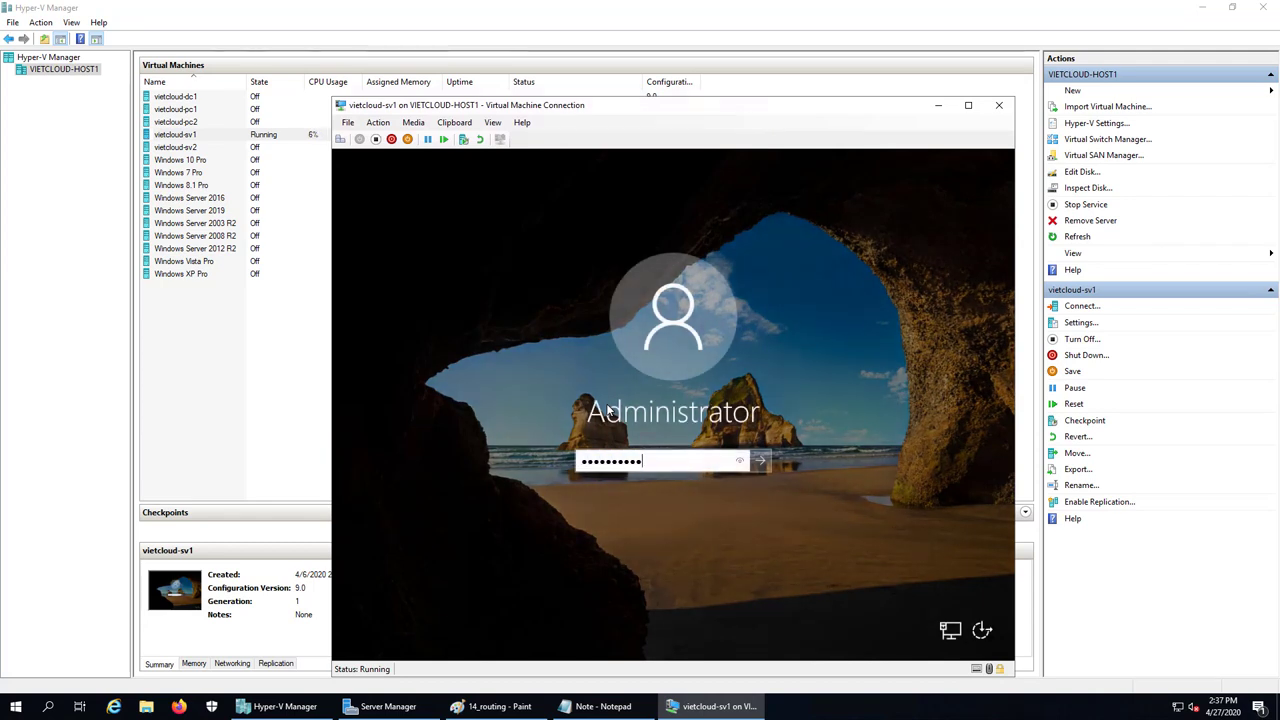
{"action": "key", "text": "Return"}
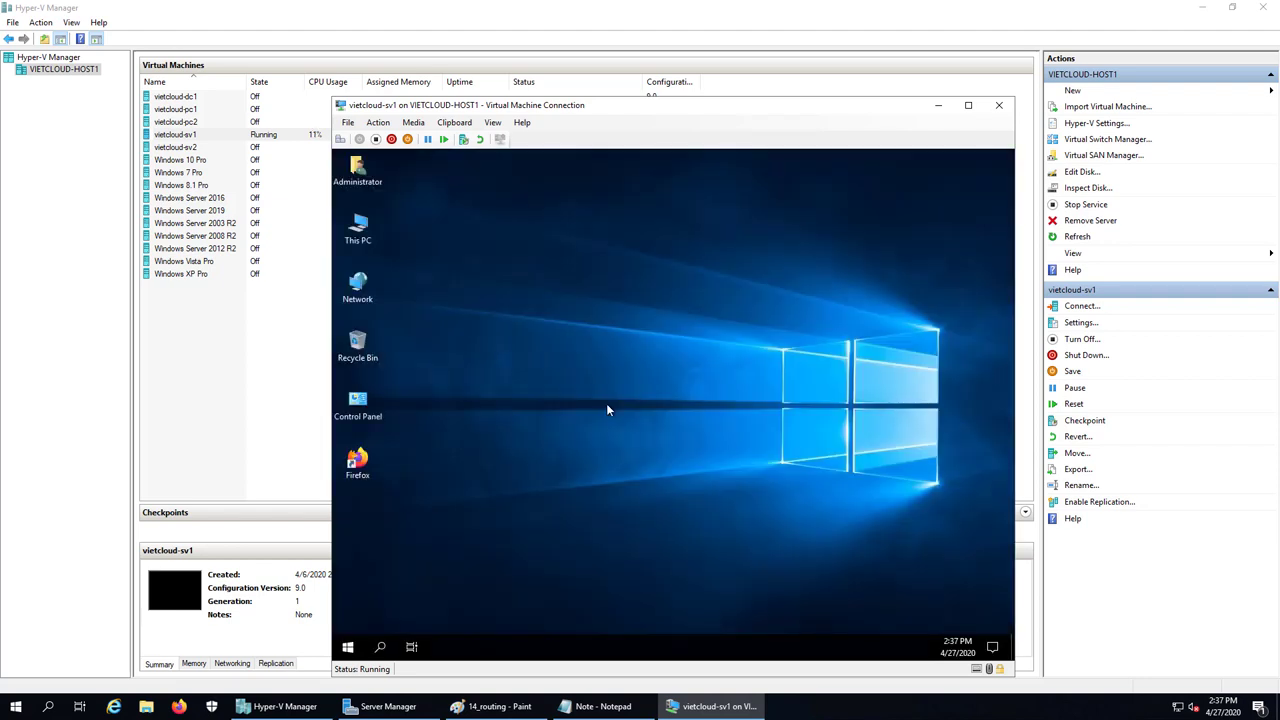
Clear sv1's desktop by minimizing Server Manager and closing the Network & Internet settings
{"action": "left_click_drag", "start_coordinate": [679, 112], "coordinate": [432, 92]}
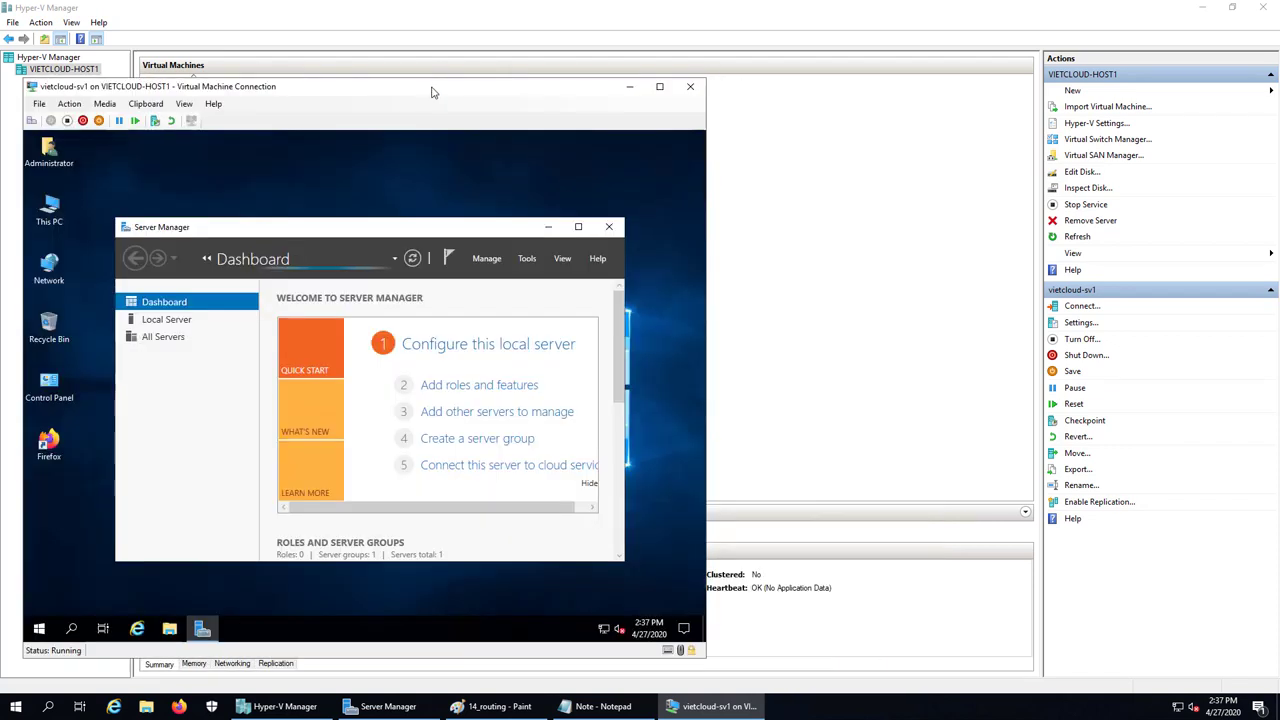
{"action": "left_click", "coordinate": [548, 227]}
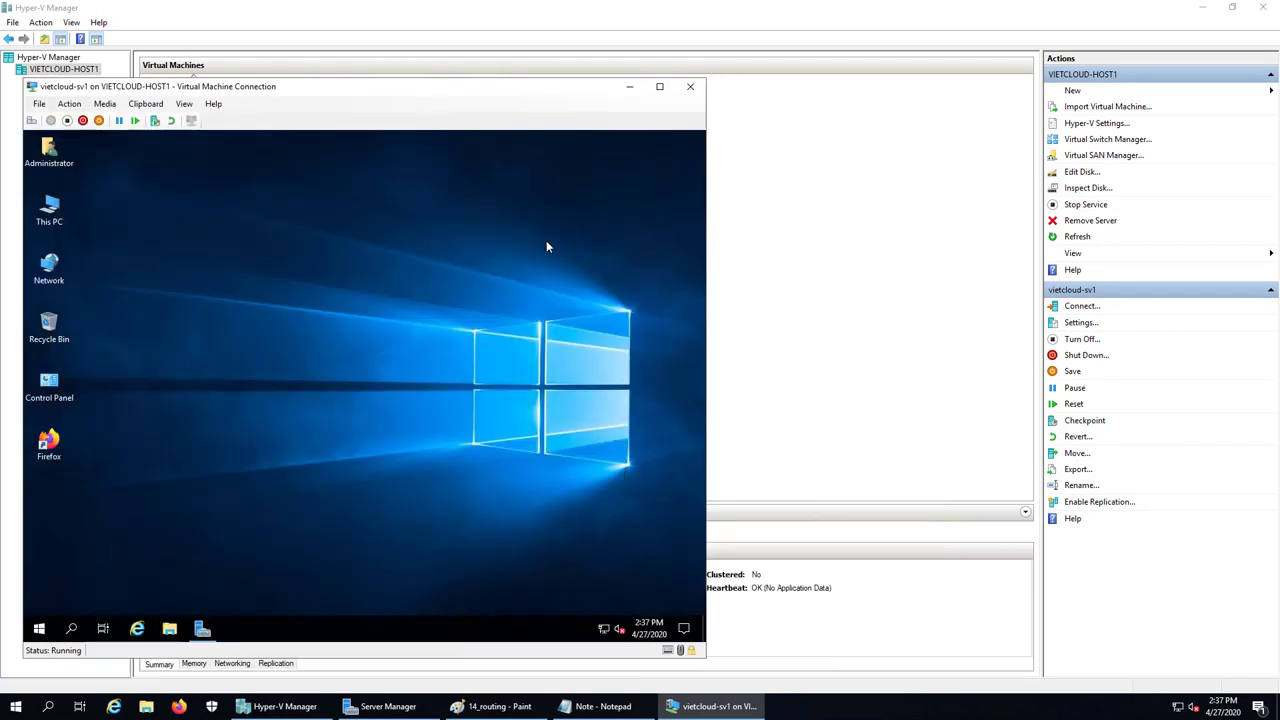
{"action": "right_click", "coordinate": [602, 628]}
{"action": "left_click", "coordinate": [592, 610]}
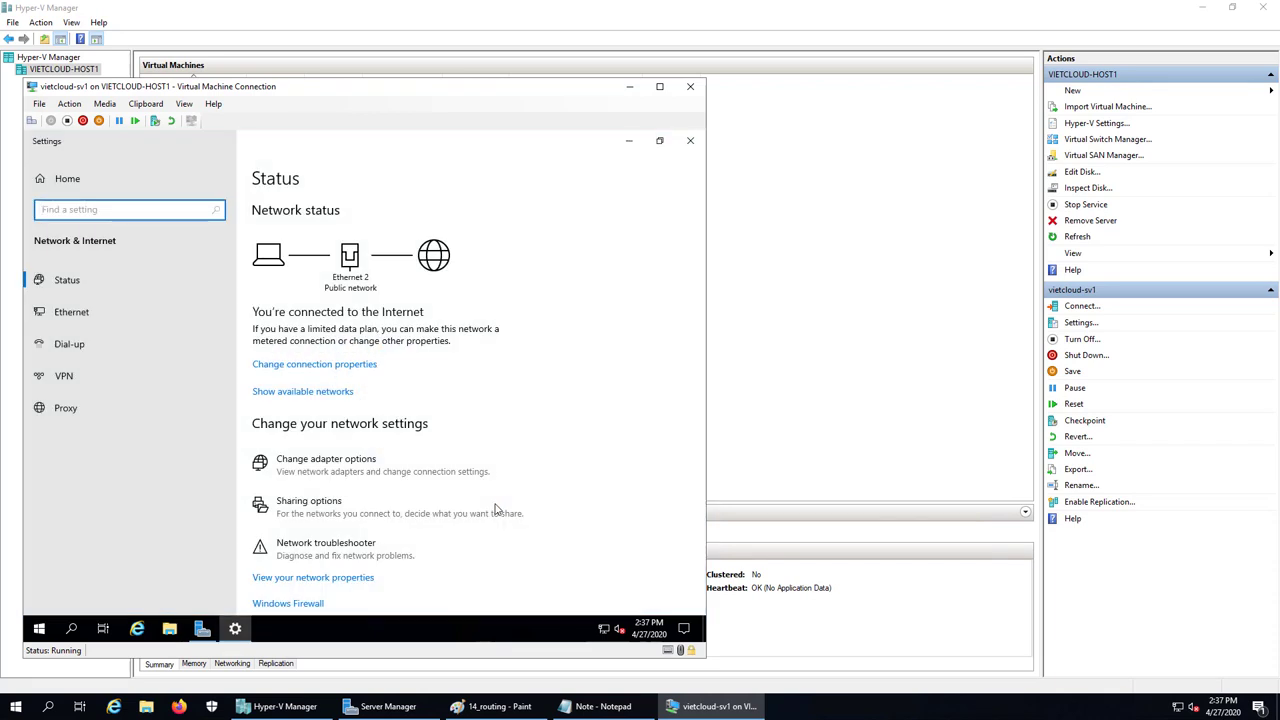
{"action": "left_click", "coordinate": [690, 140]}
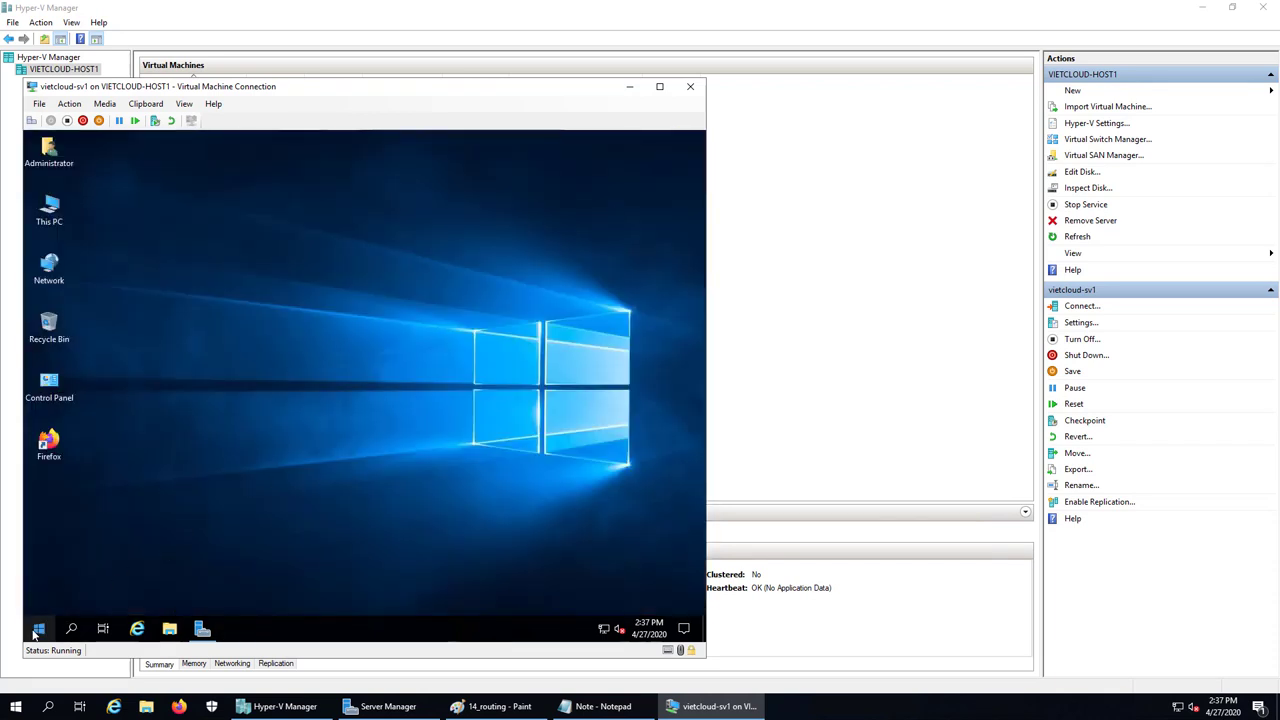
Run ncpa.cpl on sv1 and open the Ethernet 2 adapter's IPv4 properties
{"action": "right_click", "coordinate": [35, 630]}
{"action": "left_click", "coordinate": [76, 565]}
{"action": "type", "text": "nc"}
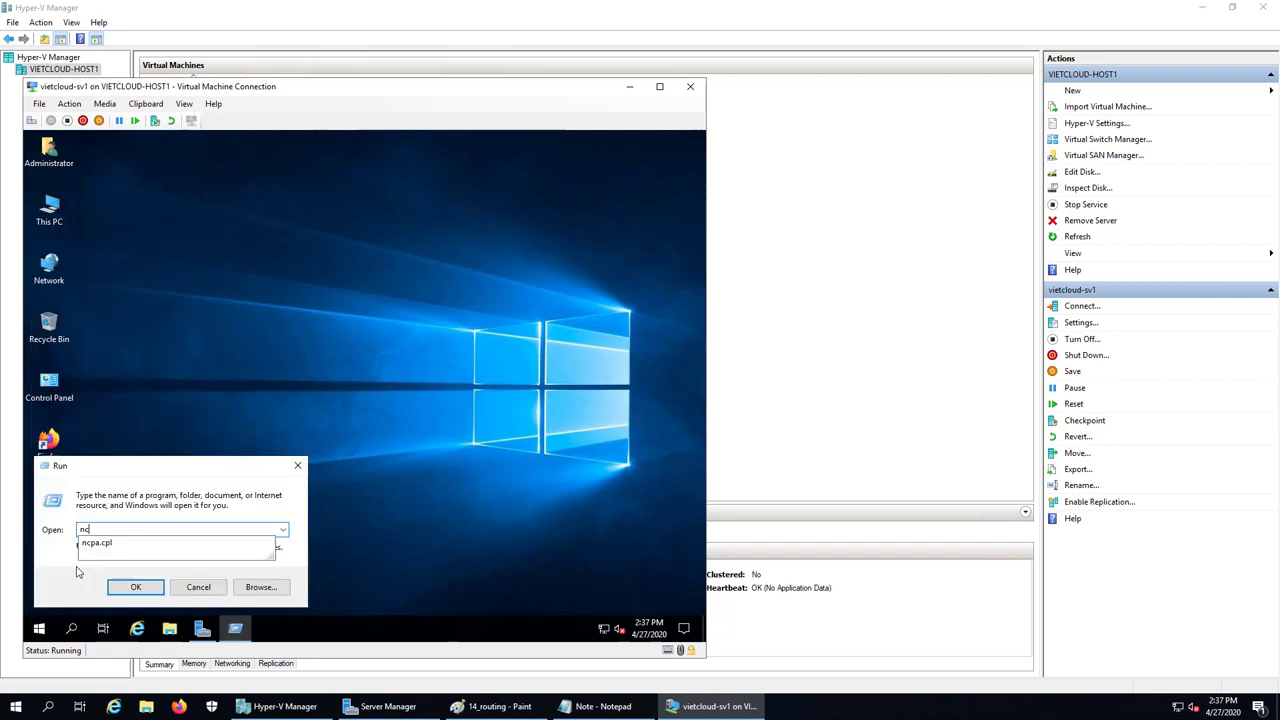
{"action": "type", "text": "pa.cpl"}
{"action": "key", "text": "Return"}
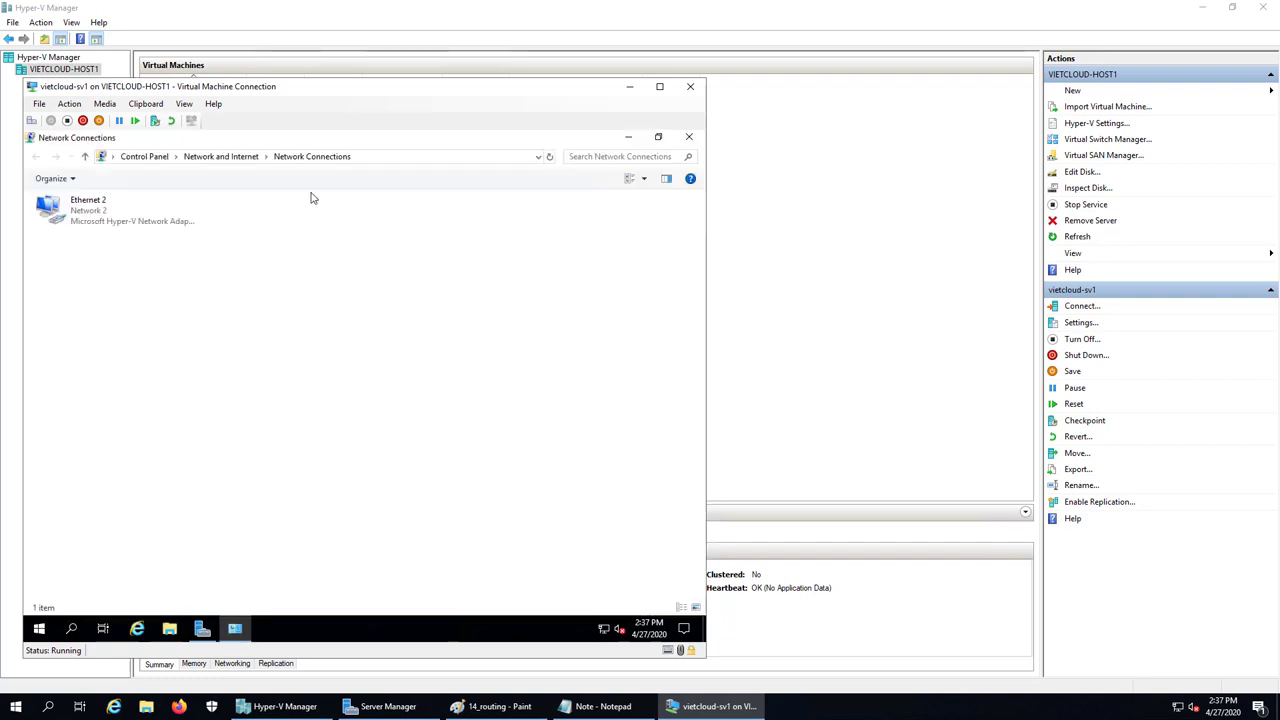
{"action": "double_click", "coordinate": [88, 205]}
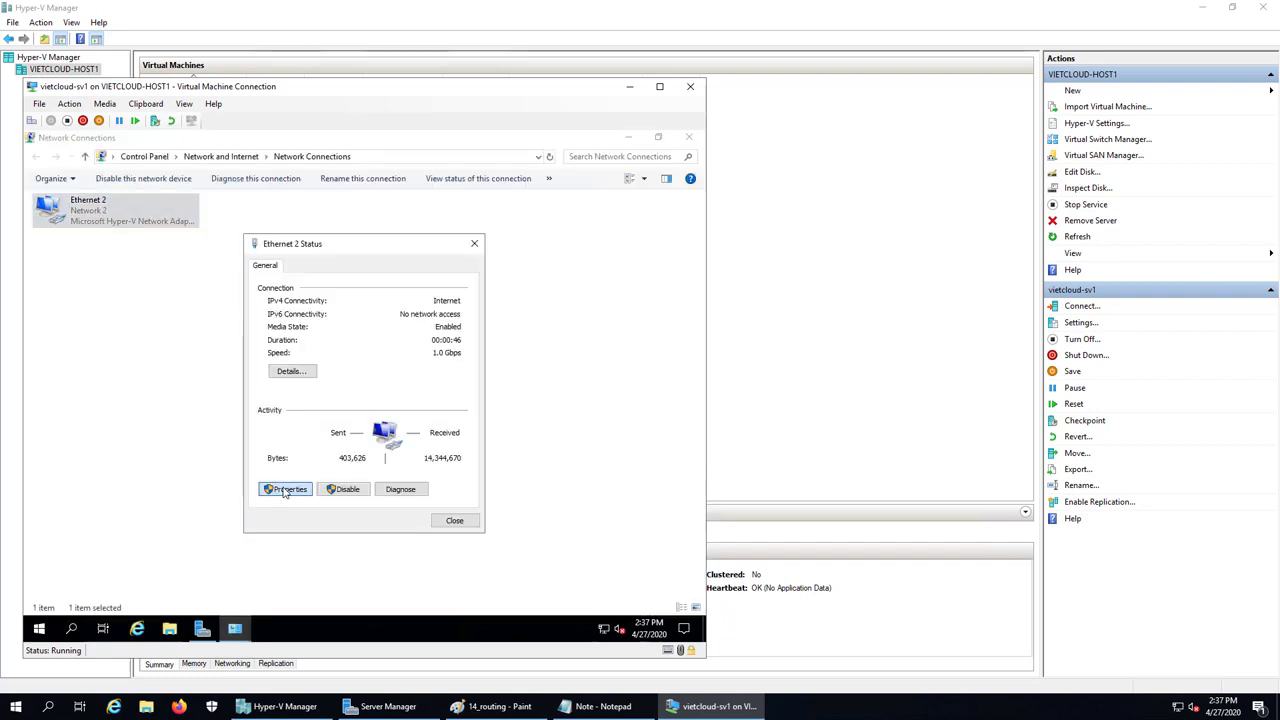
{"action": "left_click", "coordinate": [285, 489]}
{"action": "double_click", "coordinate": [340, 404]}
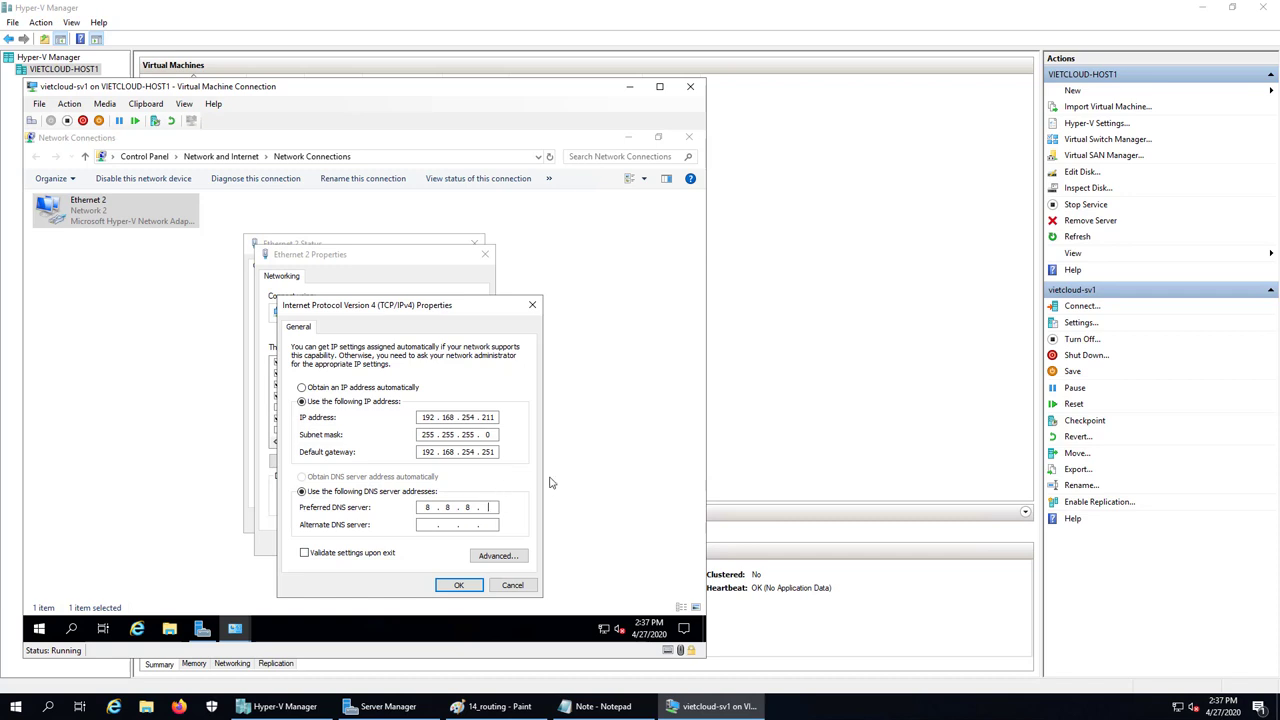
Give sv1 IP 192.168.254.211/255.255.255.0 with gateway 192.168.254.212, clear DNS, and apply
{"action": "key", "text": "BackSpace"}
{"action": "key", "text": "BackSpace"}
{"action": "key", "text": "BackSpace"}
{"action": "double_click", "coordinate": [490, 452]}
{"action": "left_click", "coordinate": [488, 706]}
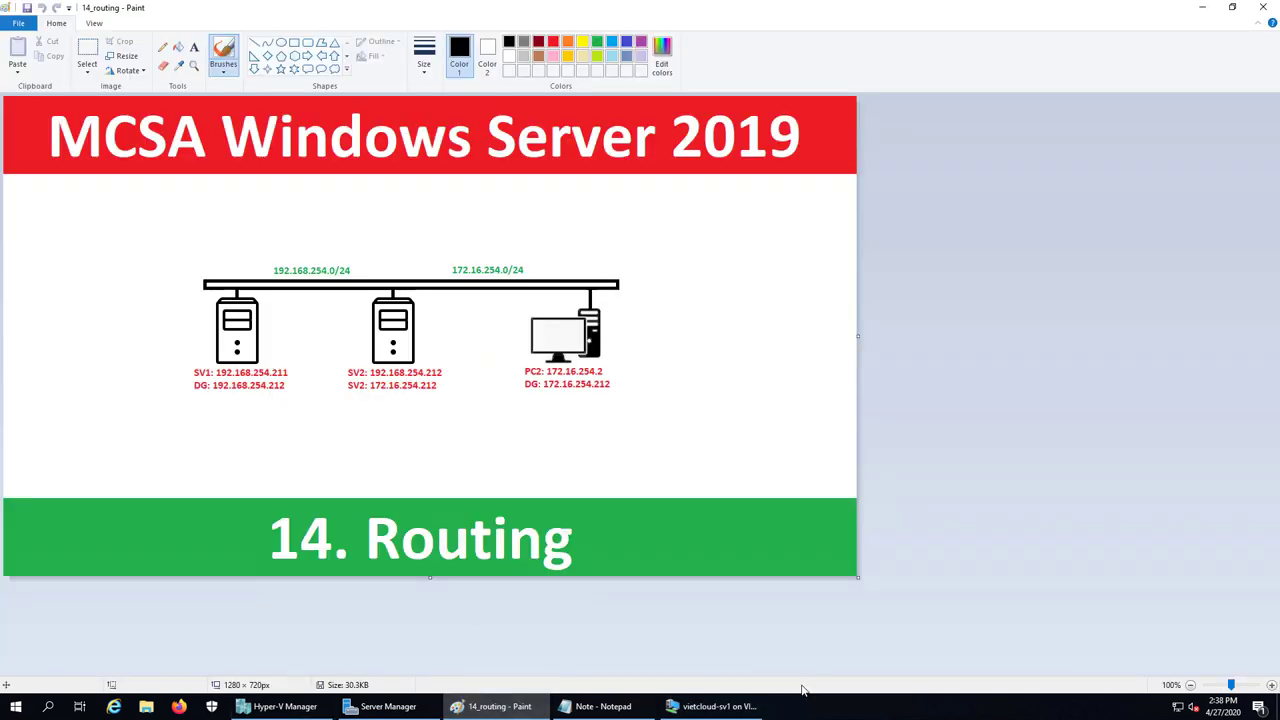
{"action": "left_click", "coordinate": [701, 703]}
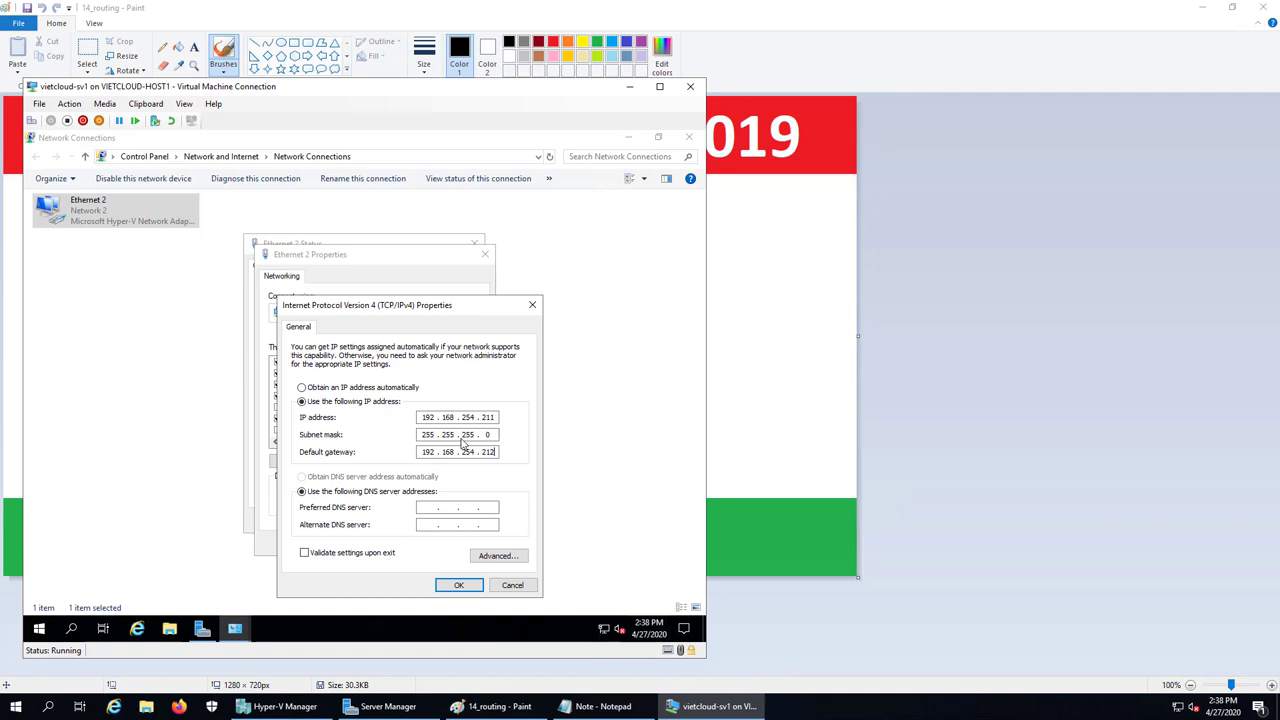
{"action": "left_click", "coordinate": [458, 585]}
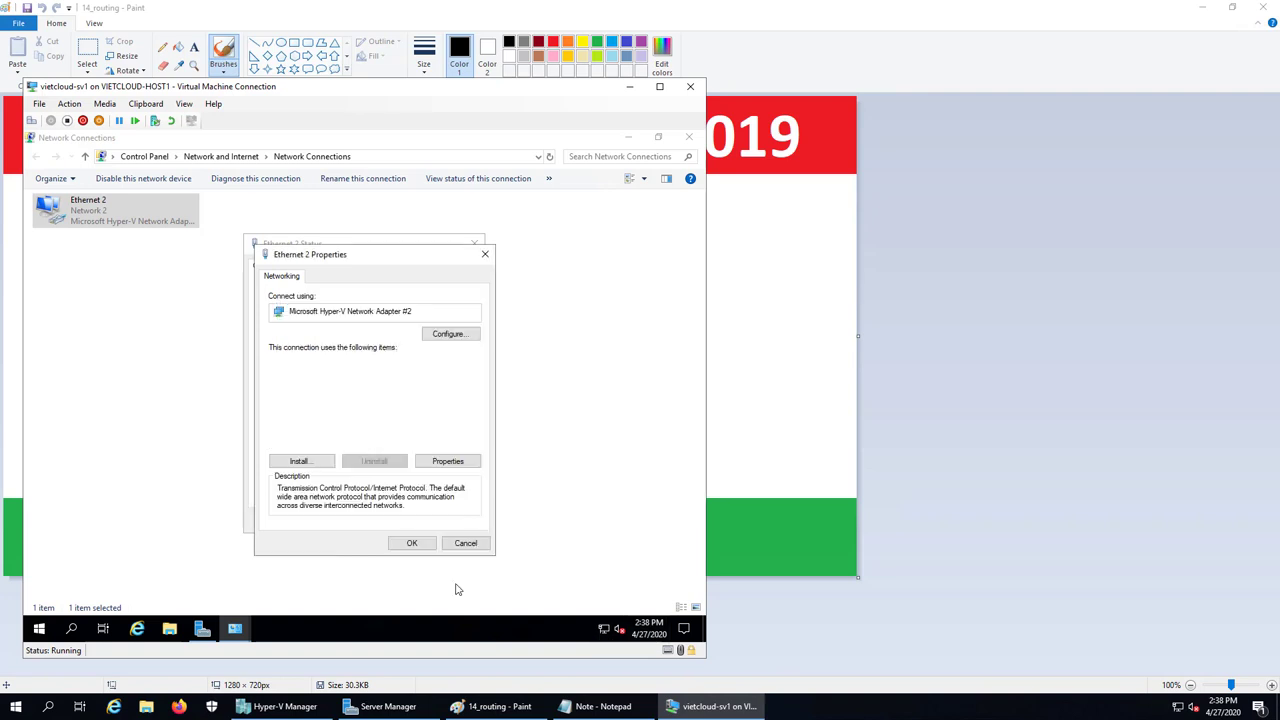
{"action": "left_click", "coordinate": [411, 543]}
{"action": "left_click", "coordinate": [452, 525]}
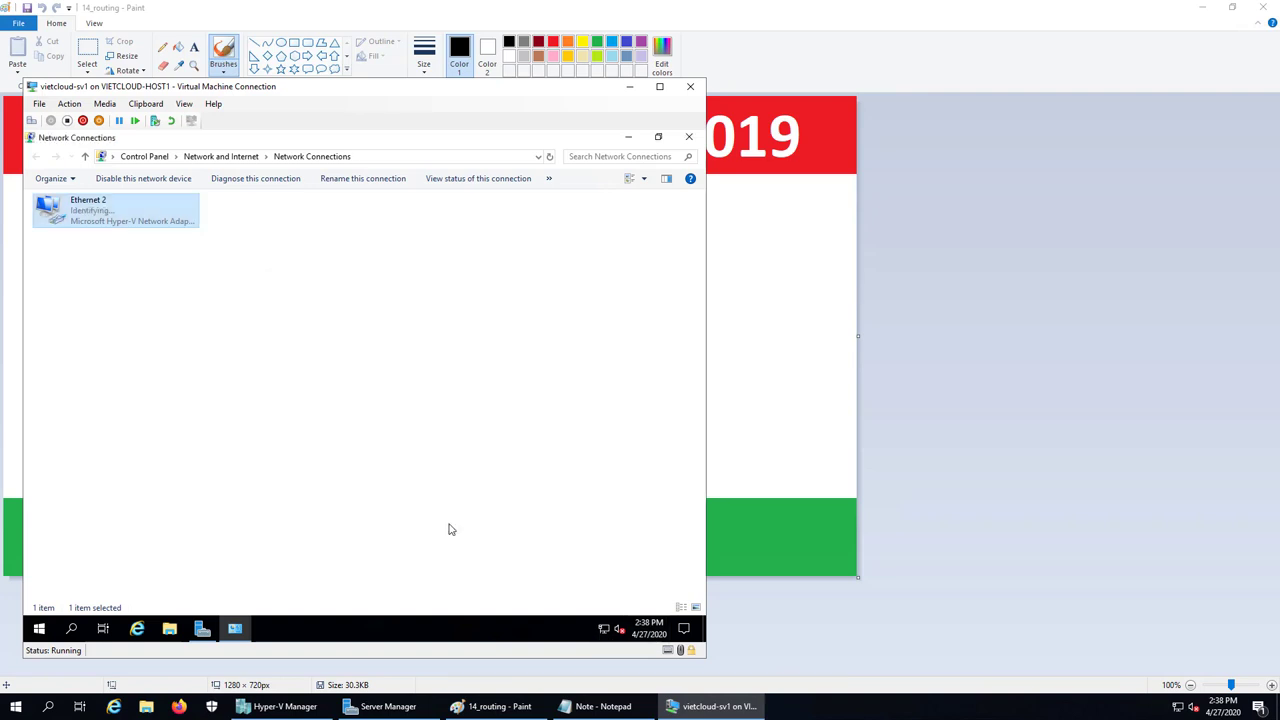
{"action": "left_click", "coordinate": [688, 137]}
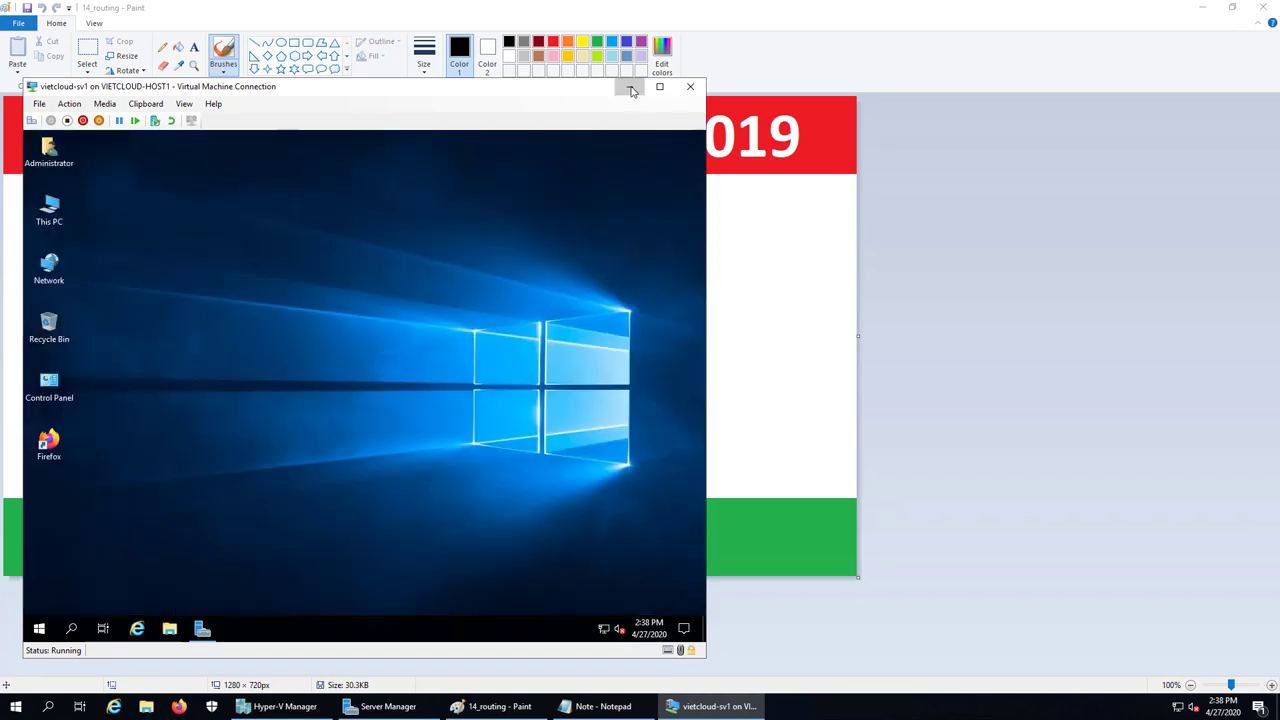
{"action": "left_click", "coordinate": [629, 87]}
{"action": "left_click", "coordinate": [1202, 7]}
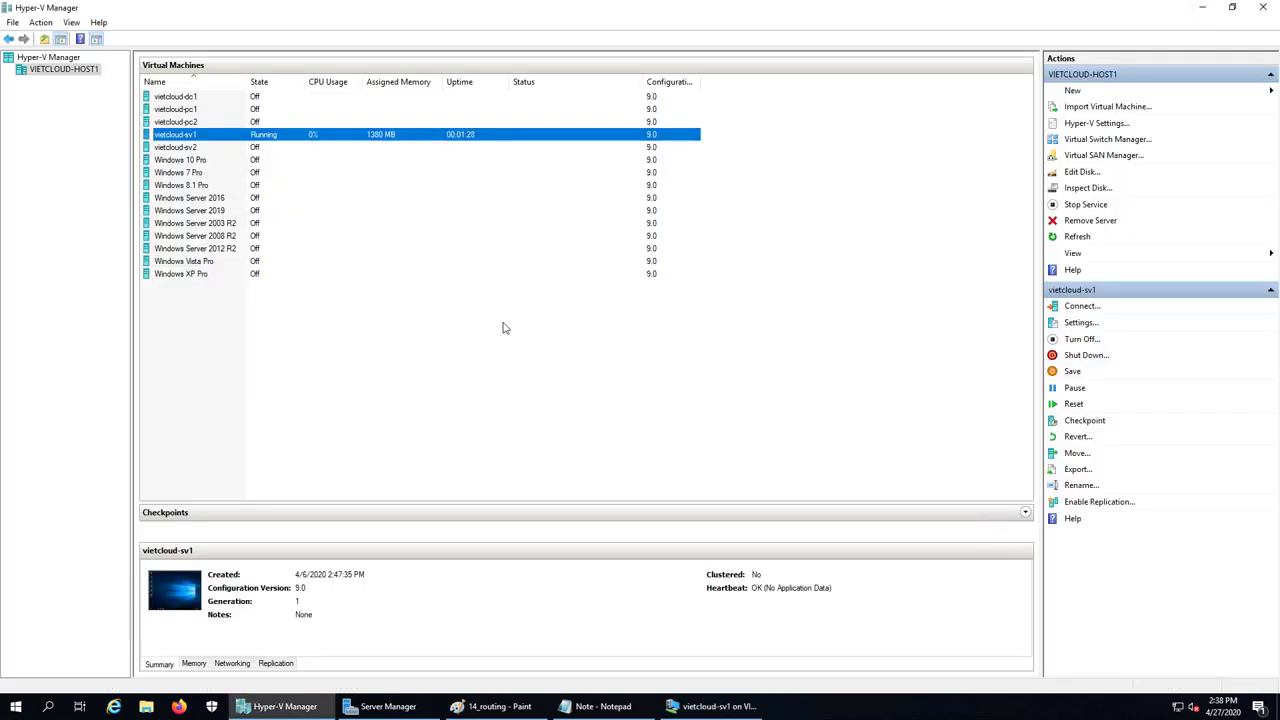
Start the vietcloud-sv2 virtual machine
{"action": "left_click", "coordinate": [187, 148]}
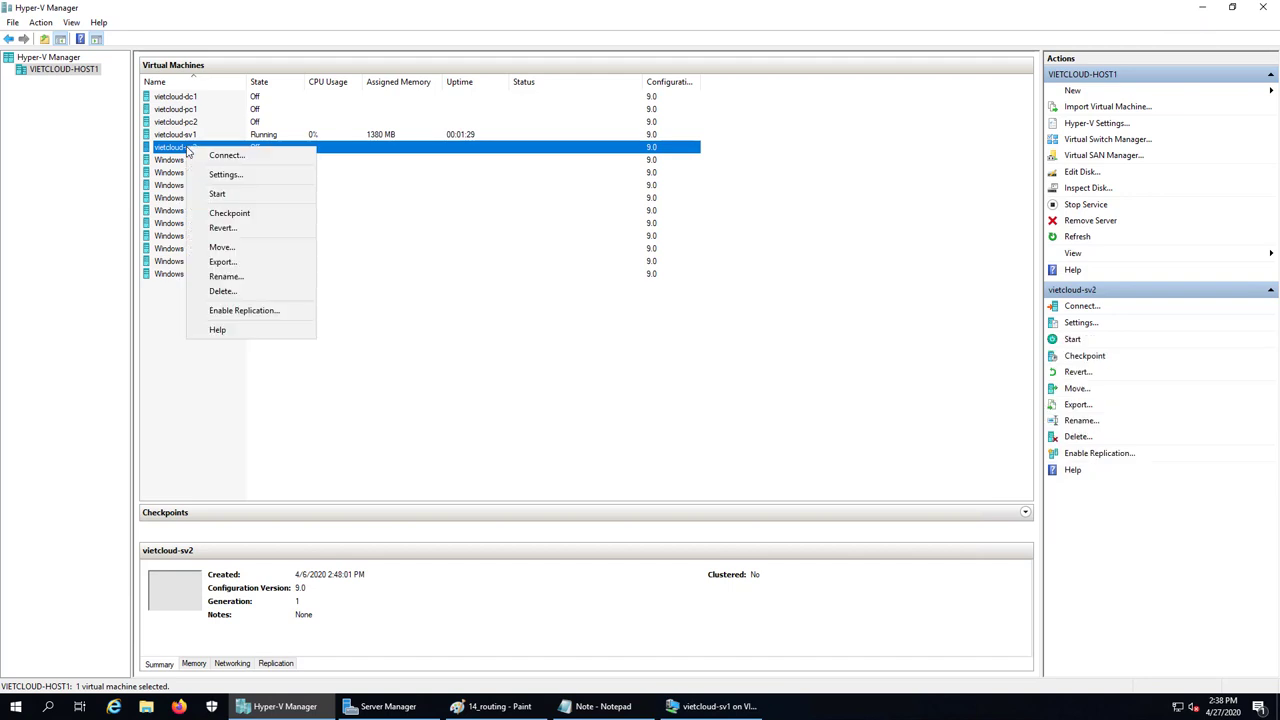
{"action": "right_click", "coordinate": [187, 148]}
{"action": "left_click", "coordinate": [219, 196]}
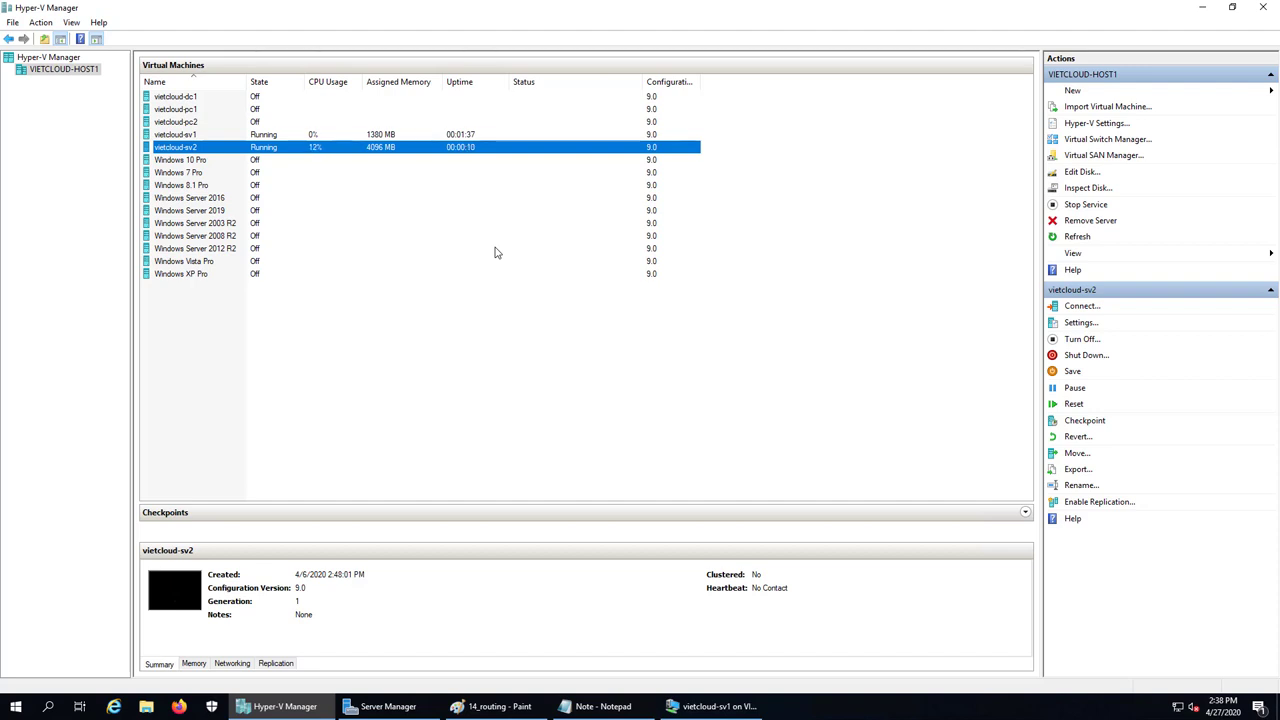
Connect to sv2's console and sign in with the Administrator password
{"action": "double_click", "coordinate": [258, 150]}
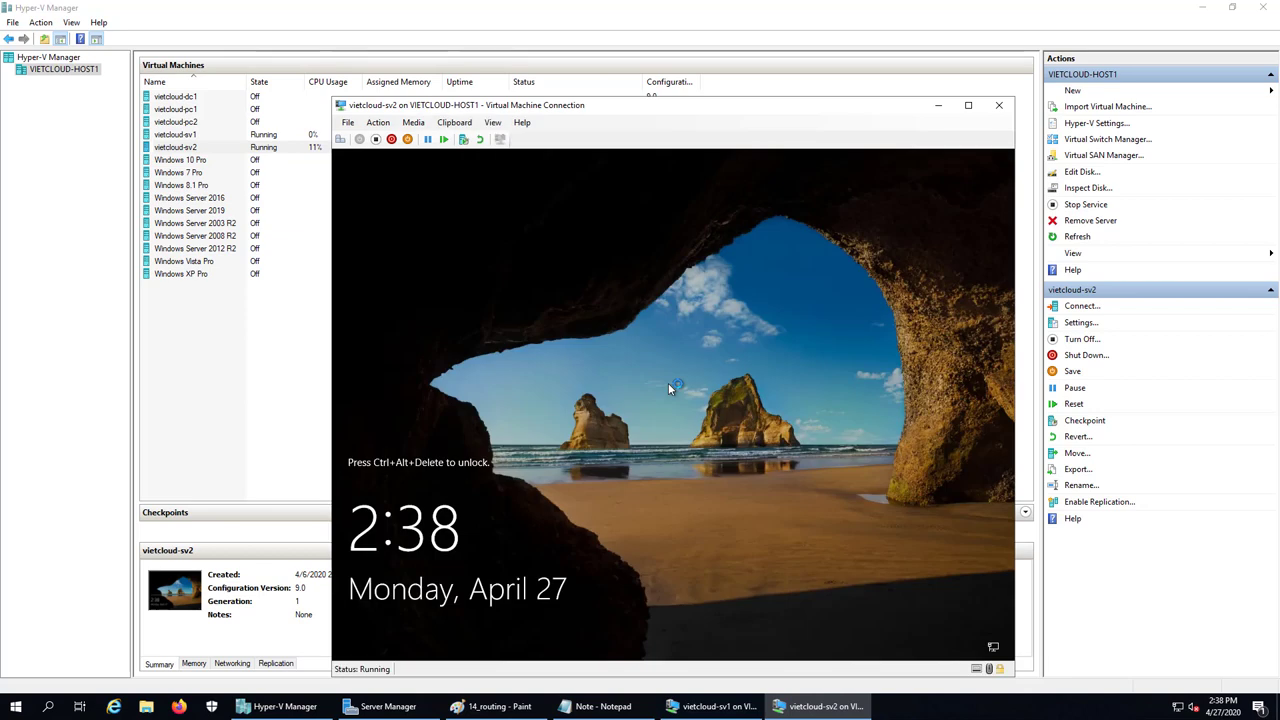
{"action": "left_click", "coordinate": [340, 139]}
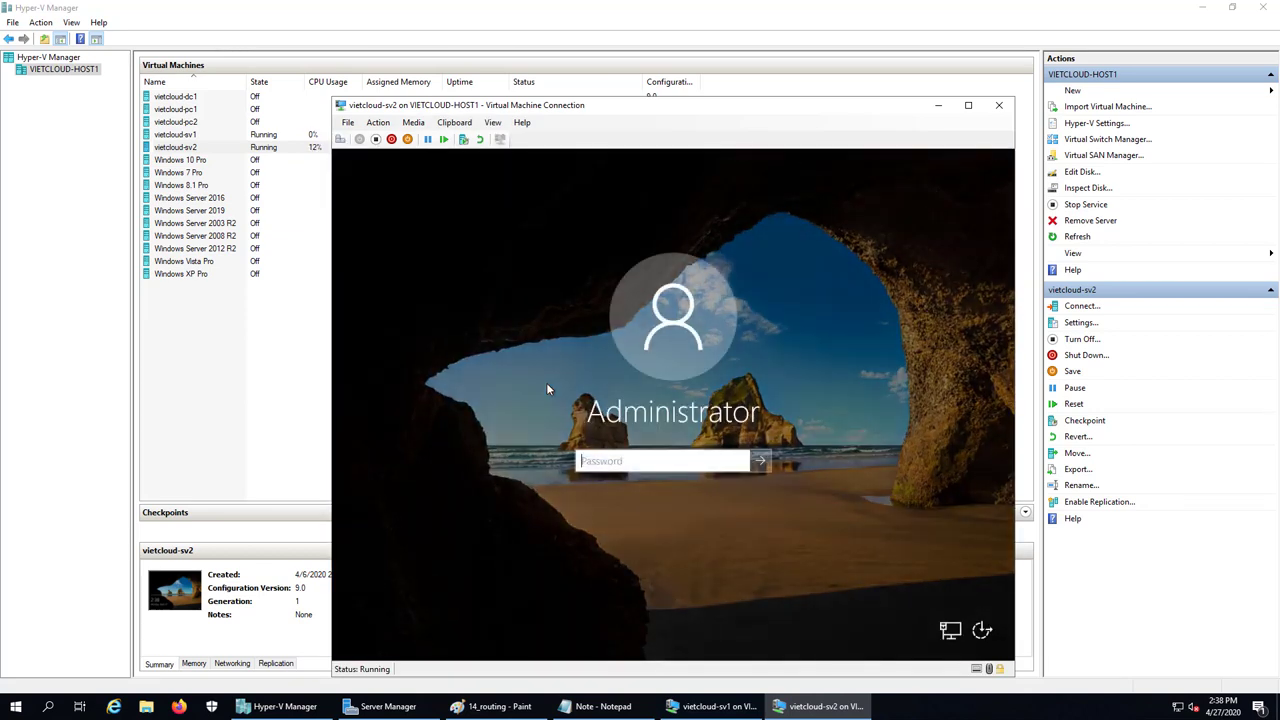
{"action": "type", "text": "*********"}
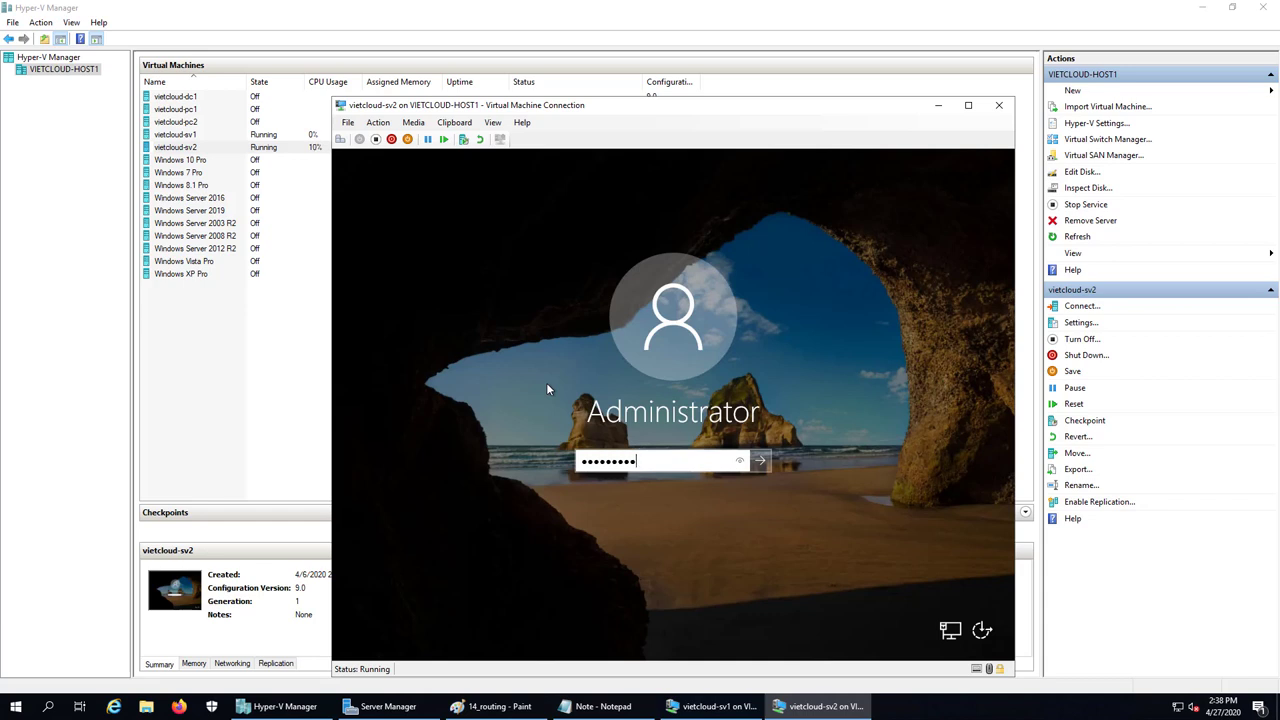
{"action": "type", "text": "***"}
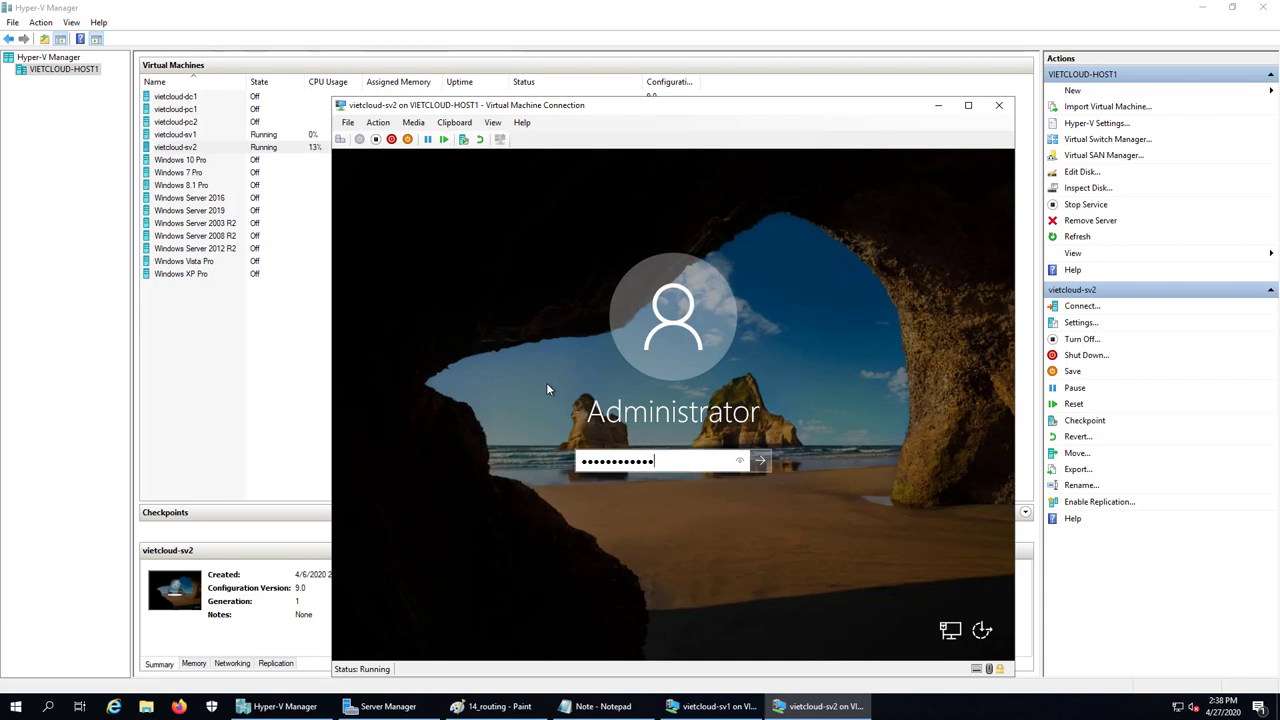
{"action": "key", "text": "Return"}
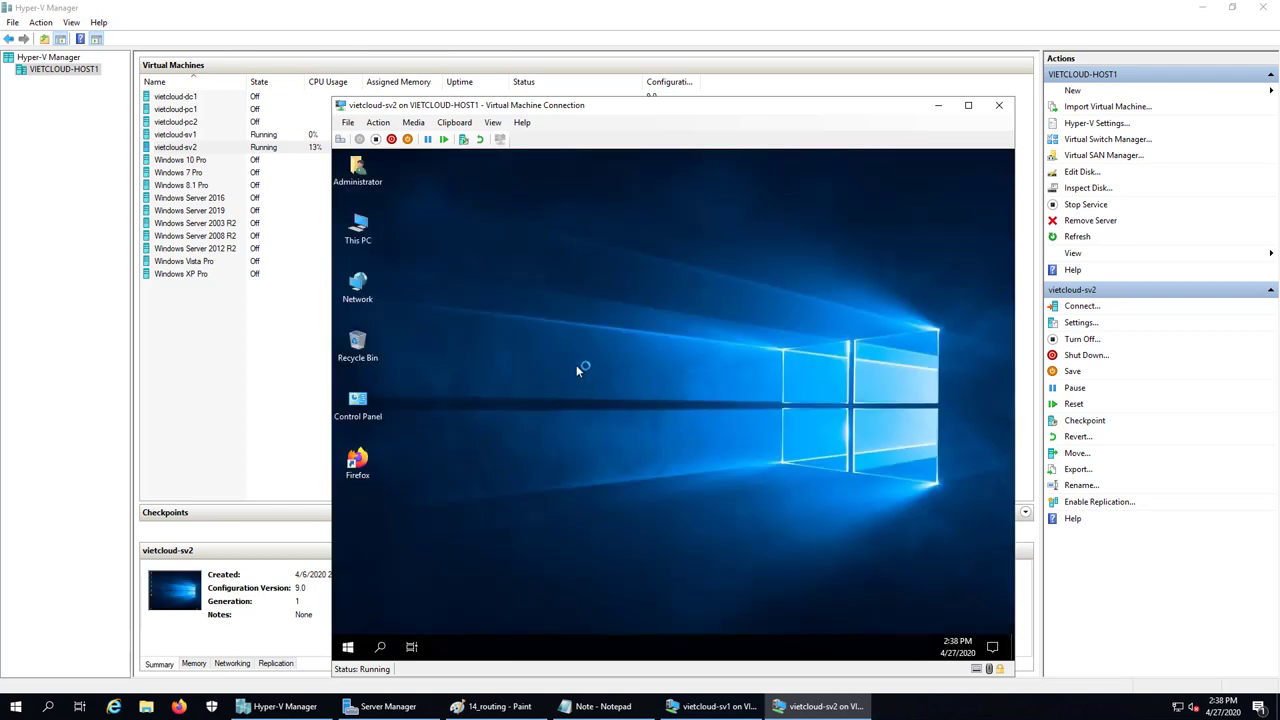
Minimize sv2's Server Manager and run ncpa.cpl (mistyped as ncpa.cplk, error dismissed)
{"action": "left_click_drag", "start_coordinate": [768, 105], "coordinate": [688, 94]}
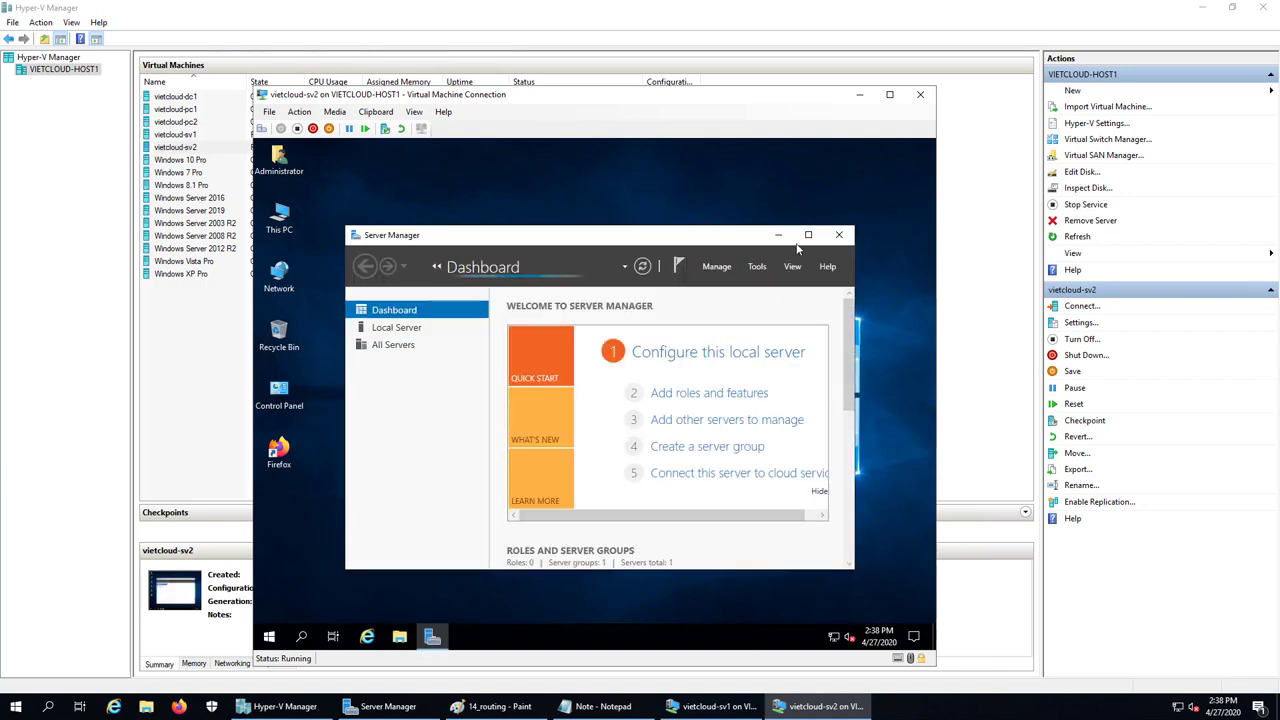
{"action": "left_click", "coordinate": [808, 237]}
{"action": "left_click", "coordinate": [860, 147]}
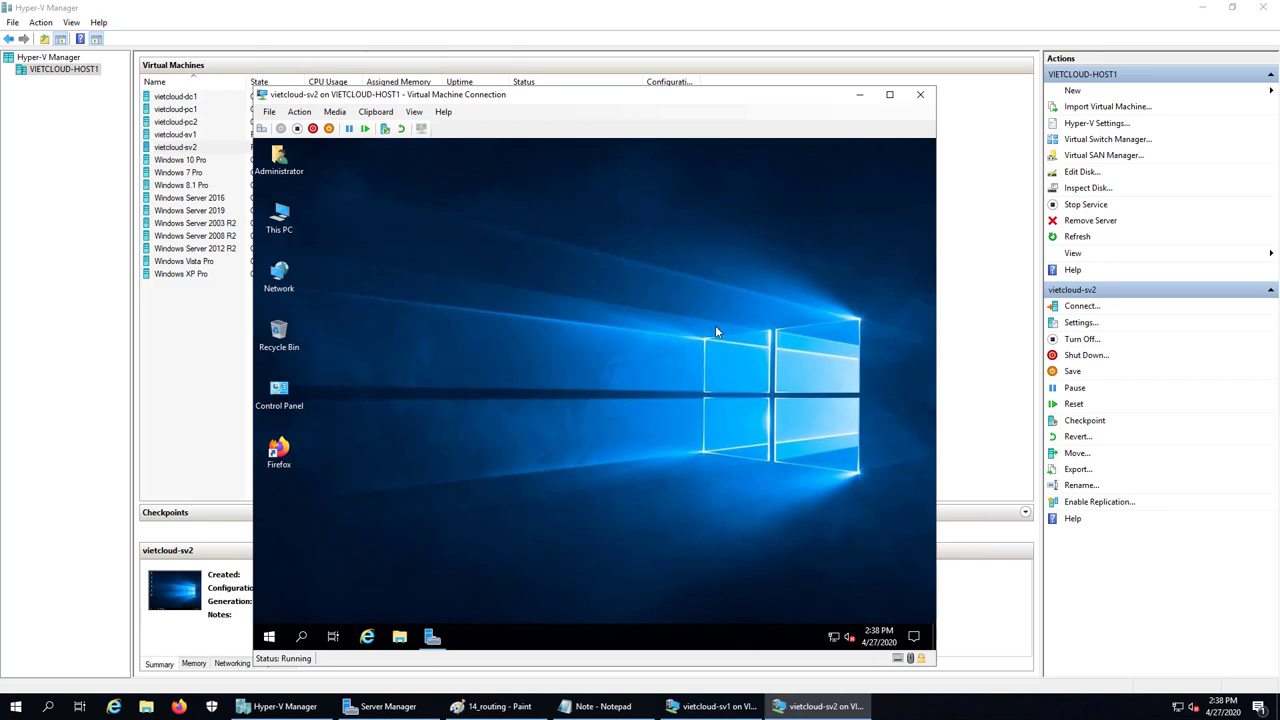
{"action": "right_click", "coordinate": [272, 638]}
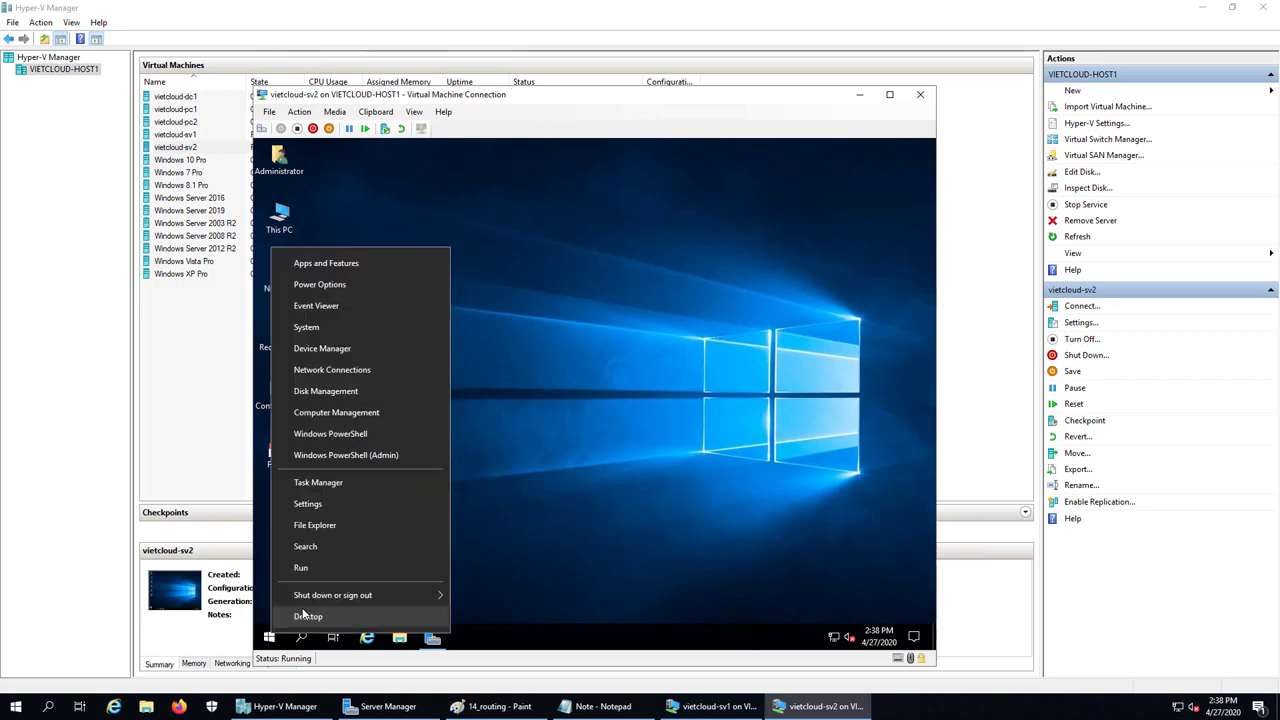
{"action": "left_click", "coordinate": [320, 568]}
{"action": "type", "text": "ncpa.cplk"}
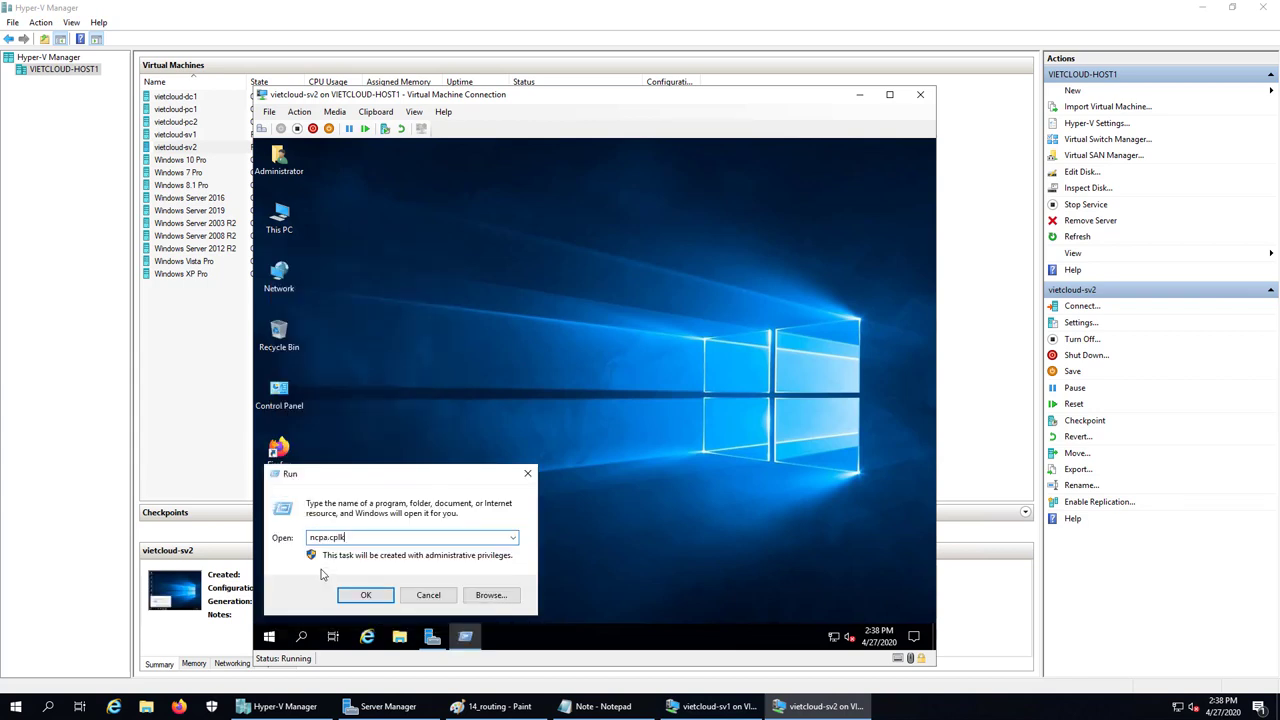
{"action": "key", "text": "Return"}
{"action": "key", "text": "Return"}
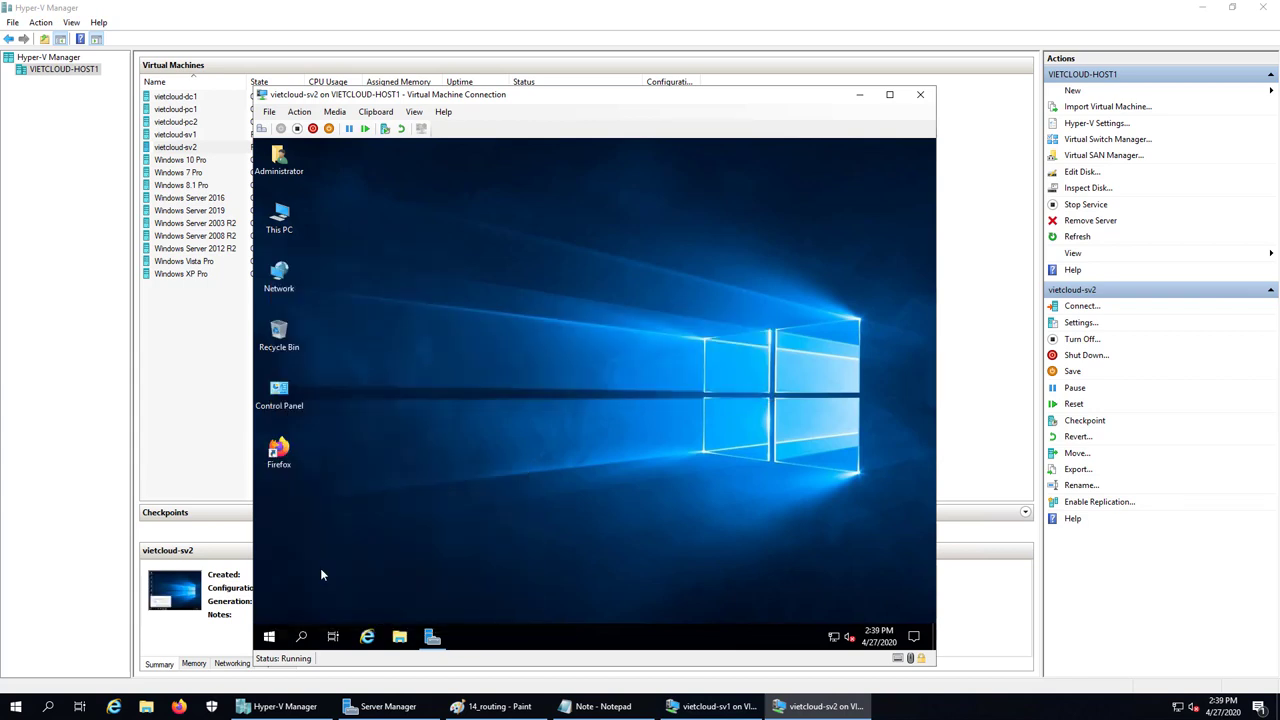
{"action": "key", "text": "Return"}
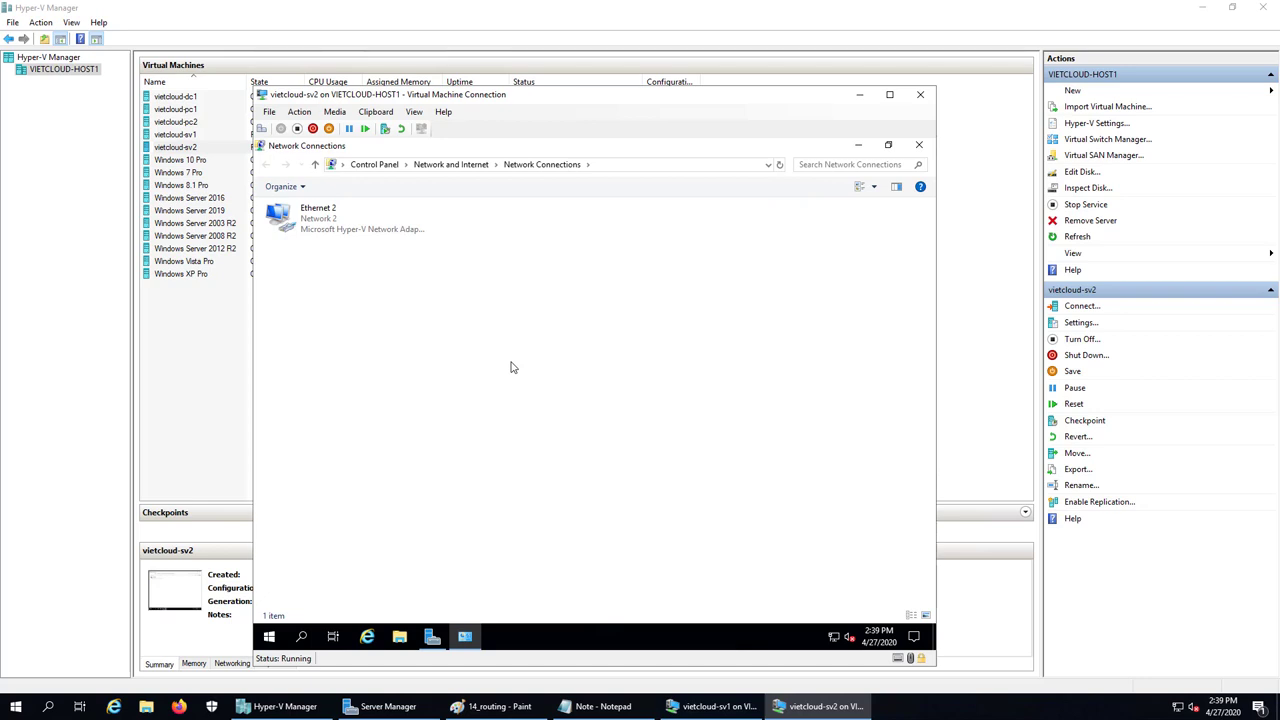
Delete Ethernet 2's default gateway, keeping 192.168.254.212/255.255.255.0, and apply the settings
{"action": "double_click", "coordinate": [312, 222]}
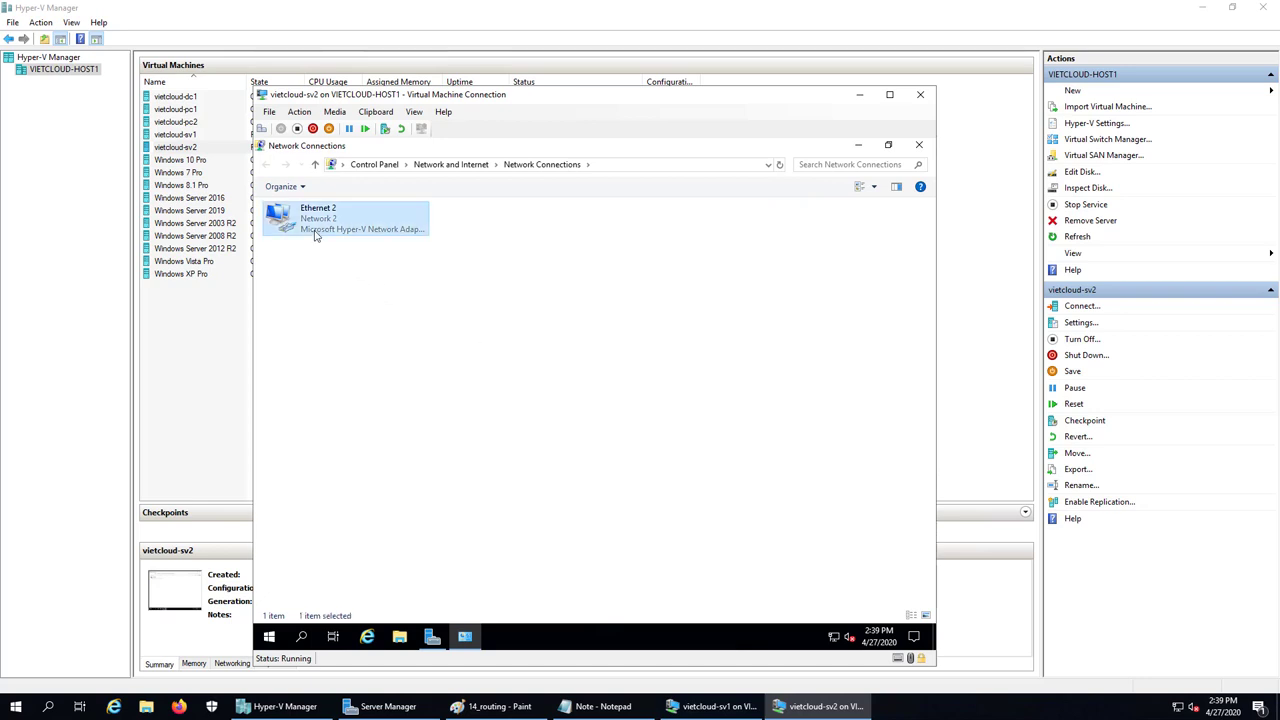
{"action": "left_click", "coordinate": [518, 498]}
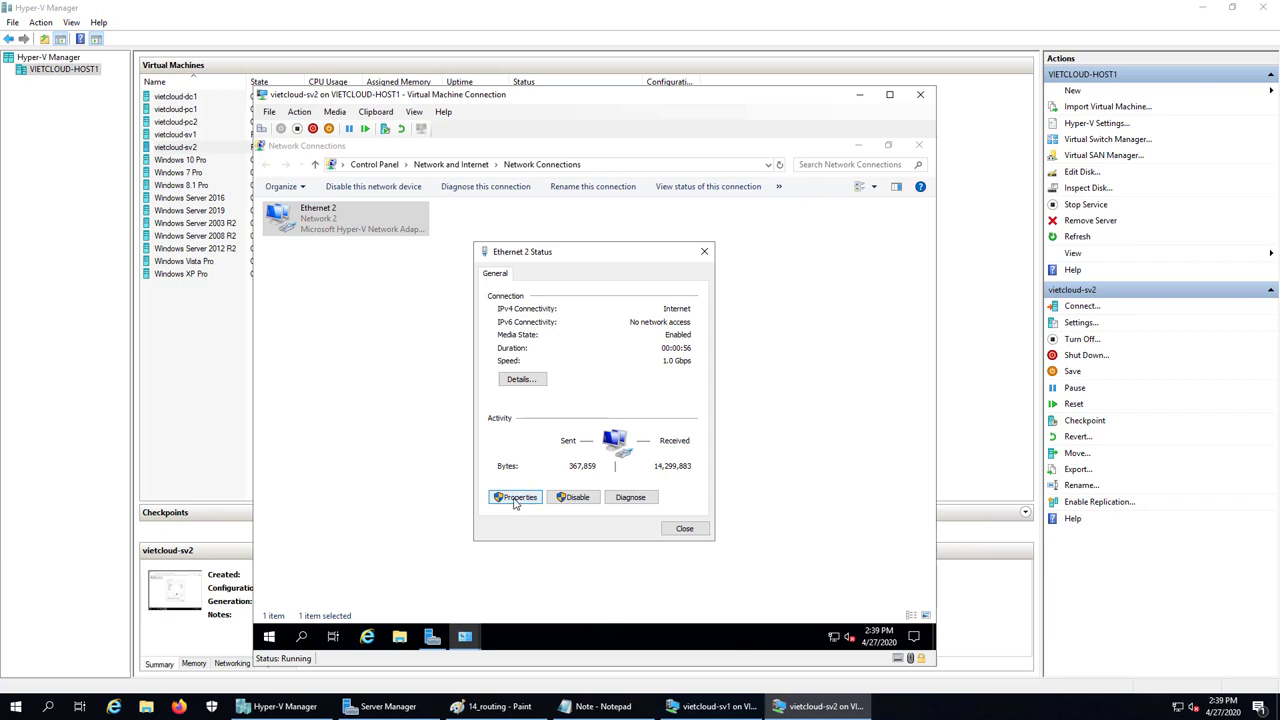
{"action": "double_click", "coordinate": [600, 405]}
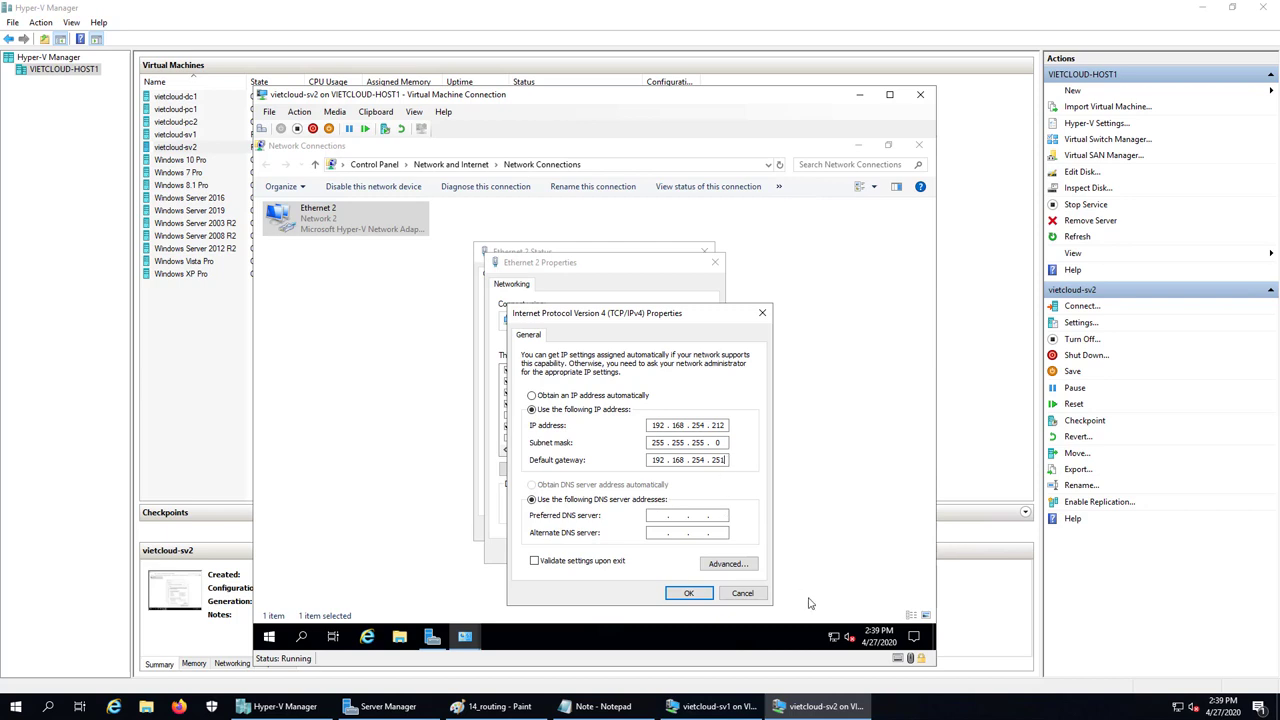
{"action": "key", "text": "BackSpace"}
{"action": "key", "text": "BackSpace"}
{"action": "key", "text": "BackSpace"}
{"action": "key", "text": "BackSpace"}
{"action": "key", "text": "BackSpace"}
{"action": "key", "text": "BackSpace"}
{"action": "key", "text": "BackSpace"}
{"action": "key", "text": "BackSpace"}
{"action": "key", "text": "BackSpace"}
{"action": "key", "text": "BackSpace"}
{"action": "key", "text": "BackSpace"}
{"action": "key", "text": "BackSpace"}
{"action": "left_click", "coordinate": [688, 593]}
{"action": "left_click", "coordinate": [651, 558]}
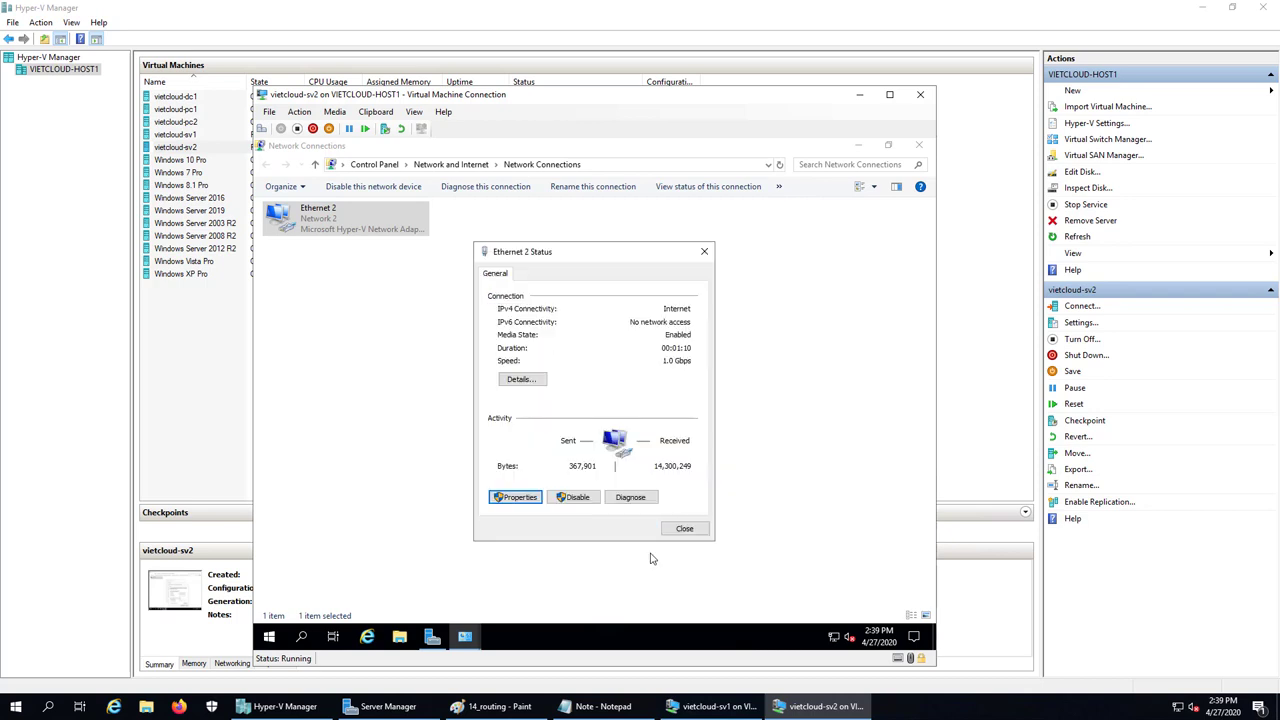
{"action": "left_click", "coordinate": [676, 530]}
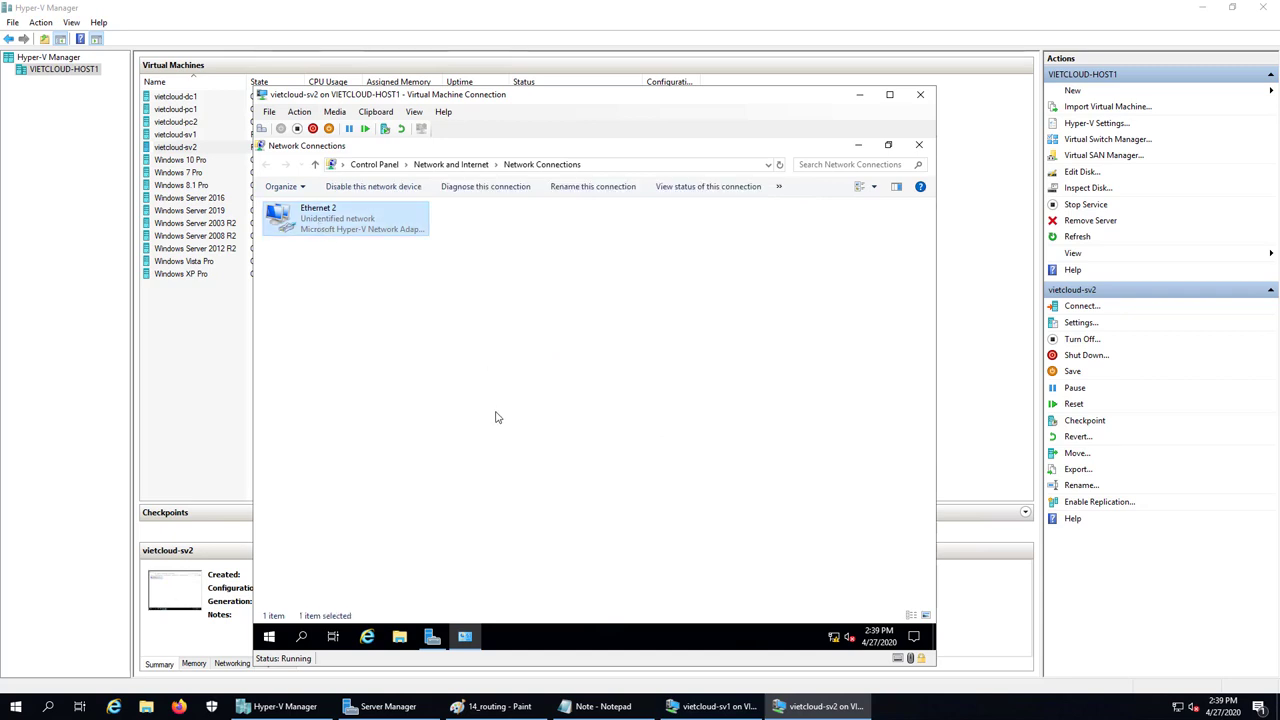
Try renaming Ethernet 2 to '192.168.254.0/24' and dismiss the resulting naming error
{"action": "right_click", "coordinate": [322, 225]}
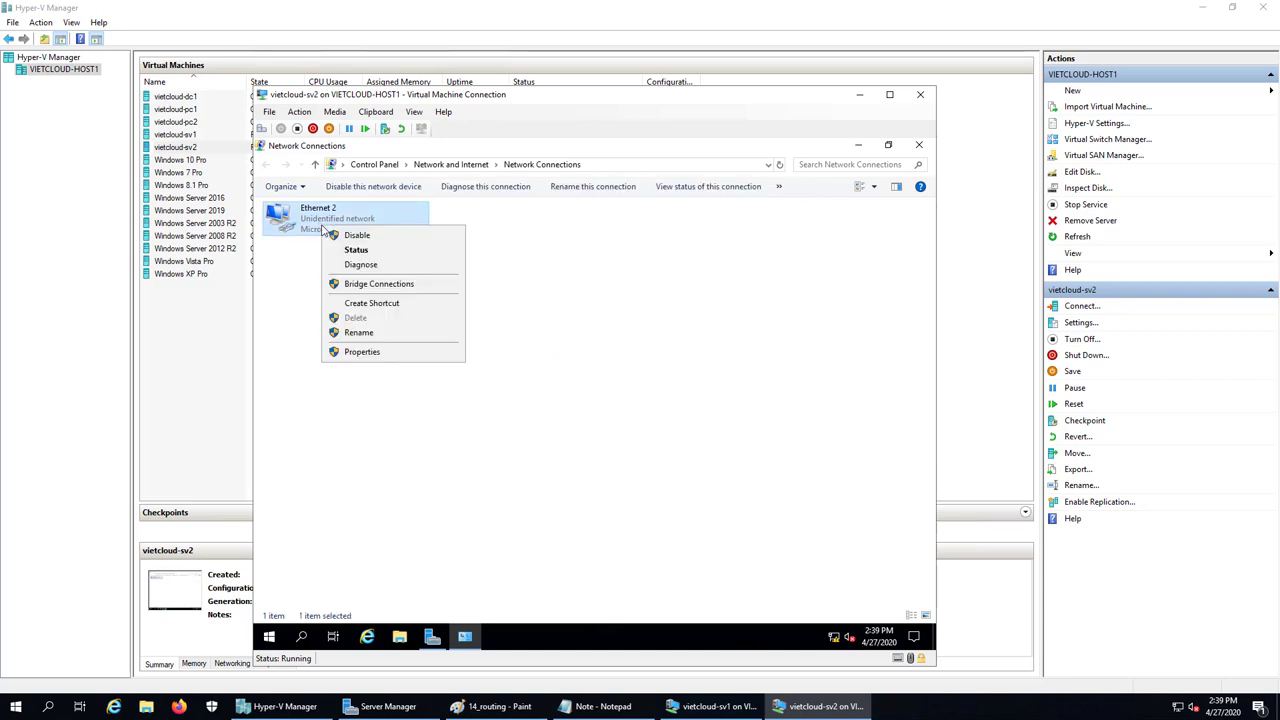
{"action": "left_click", "coordinate": [374, 332]}
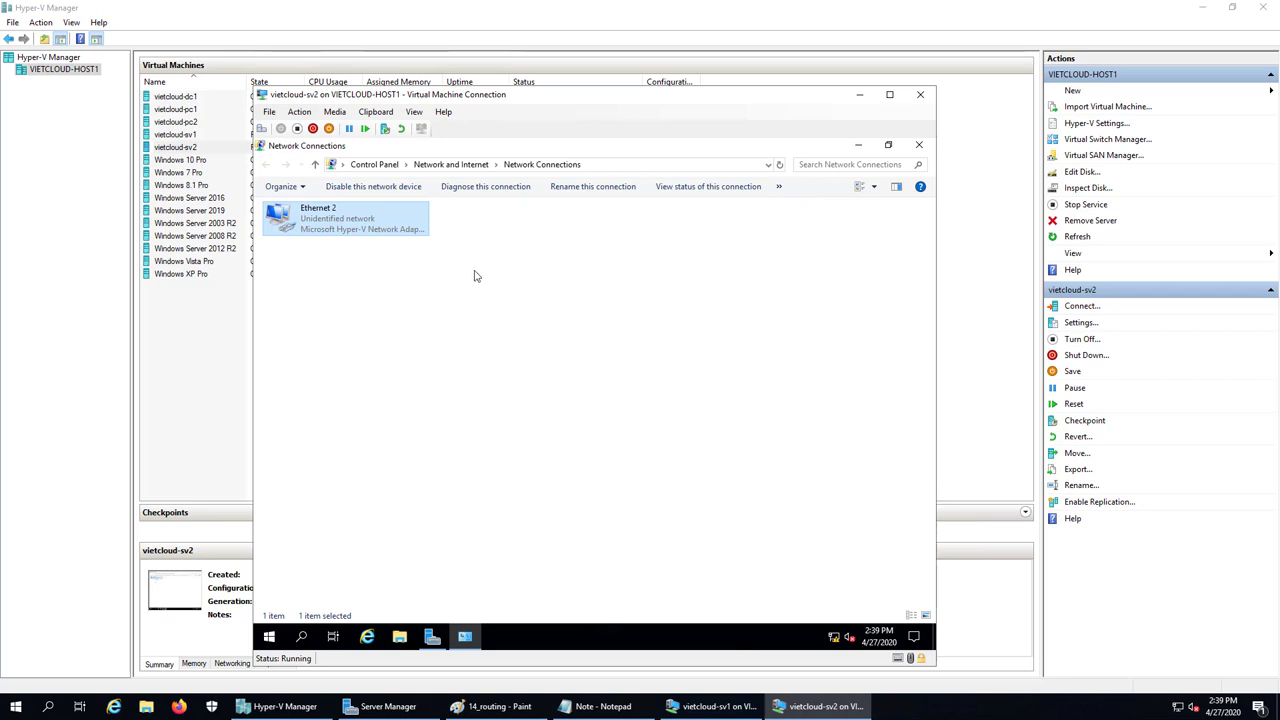
{"action": "right_click", "coordinate": [324, 229]}
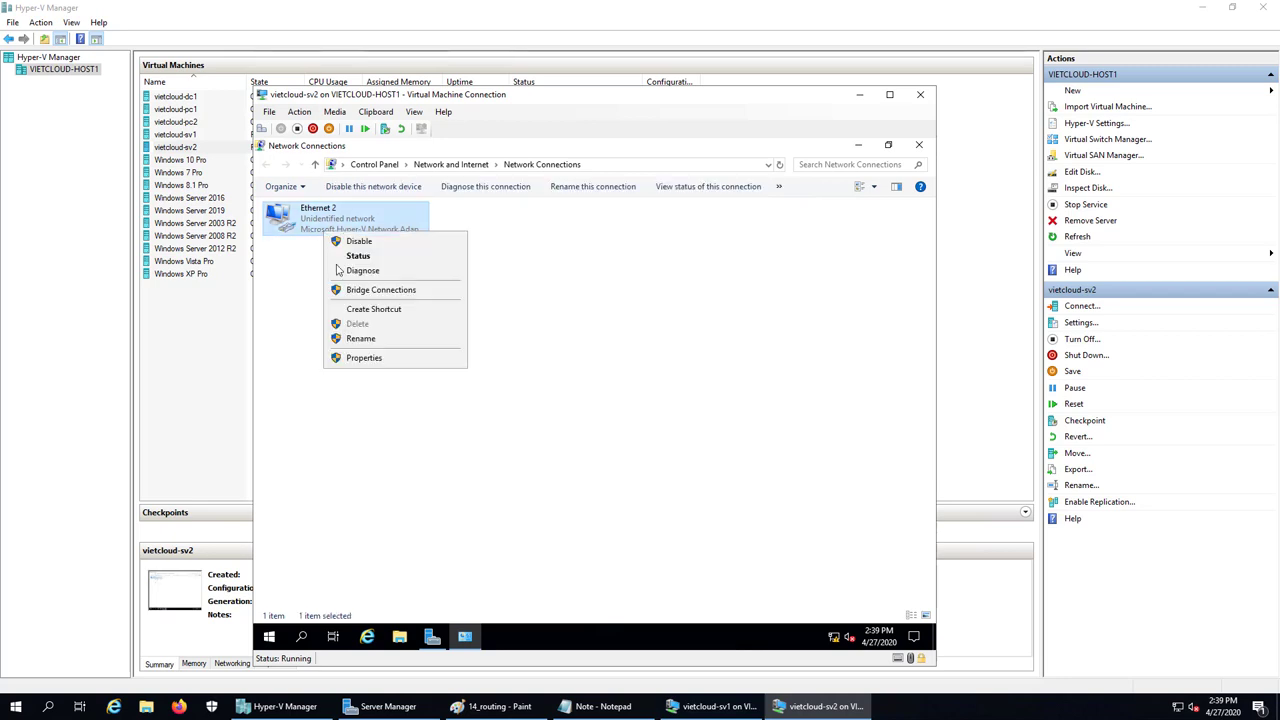
{"action": "left_click", "coordinate": [360, 339]}
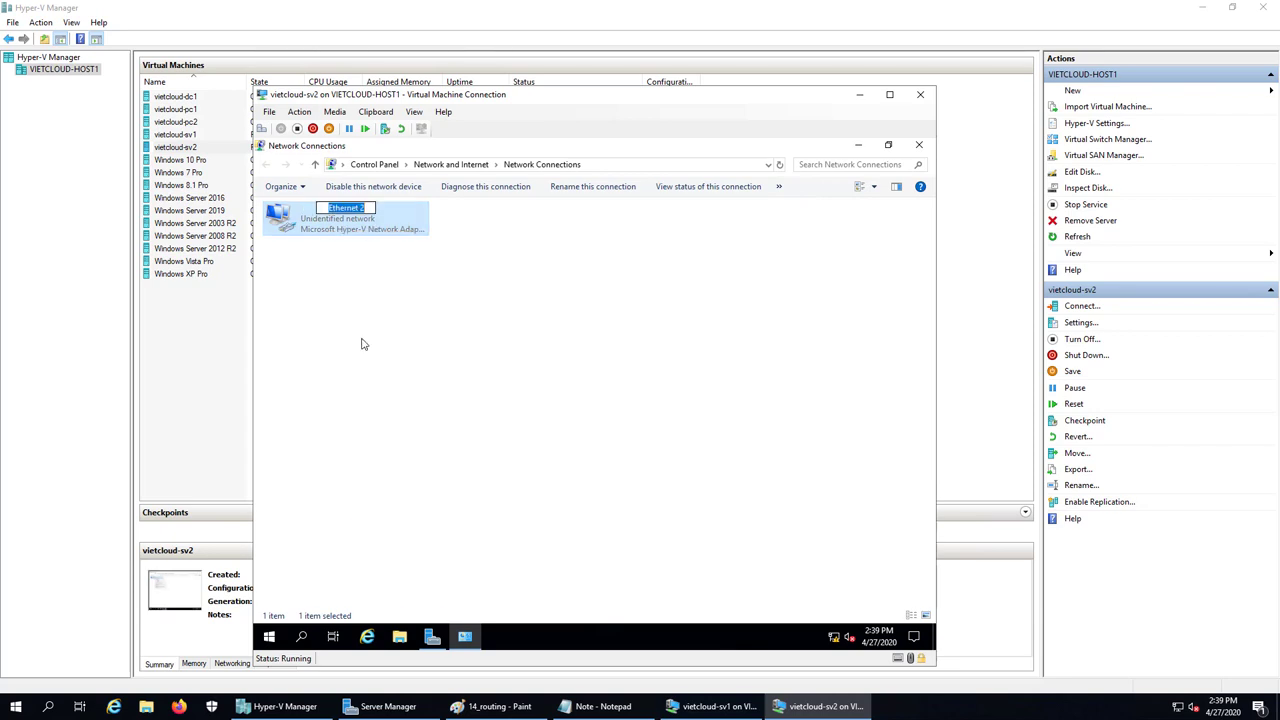
{"action": "type", "text": "1"}
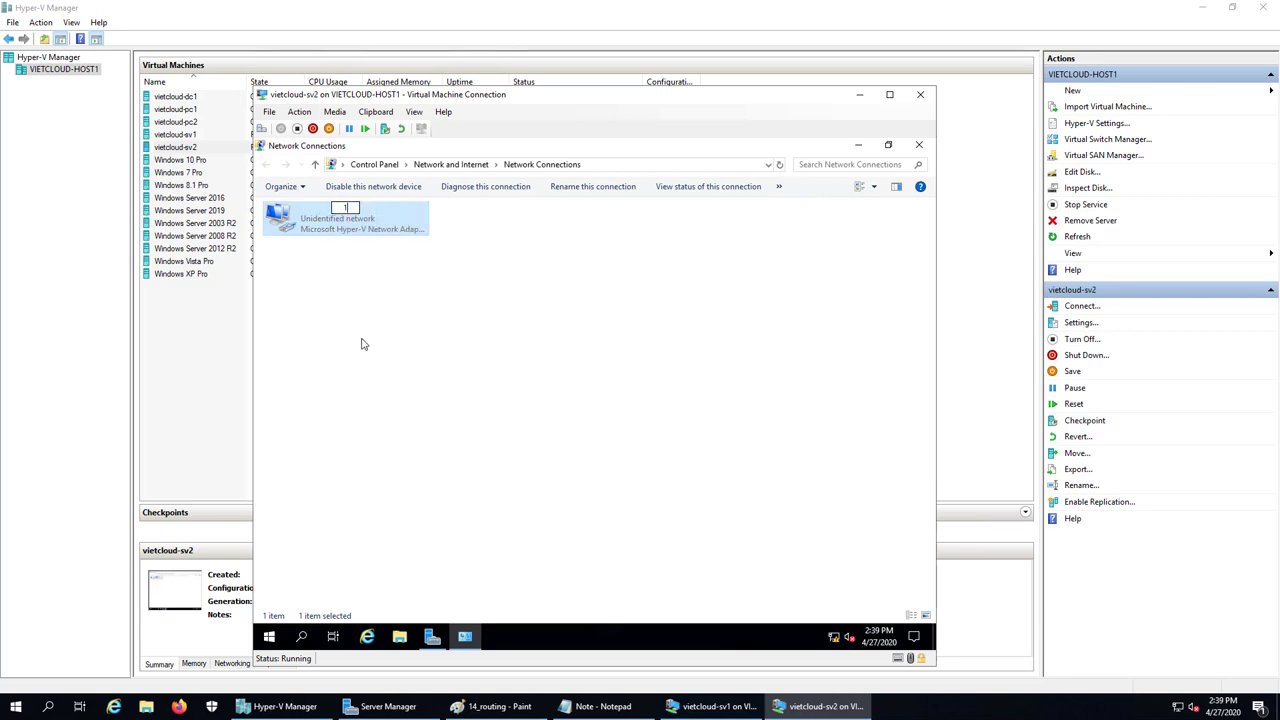
{"action": "type", "text": "92.168.254.0/24"}
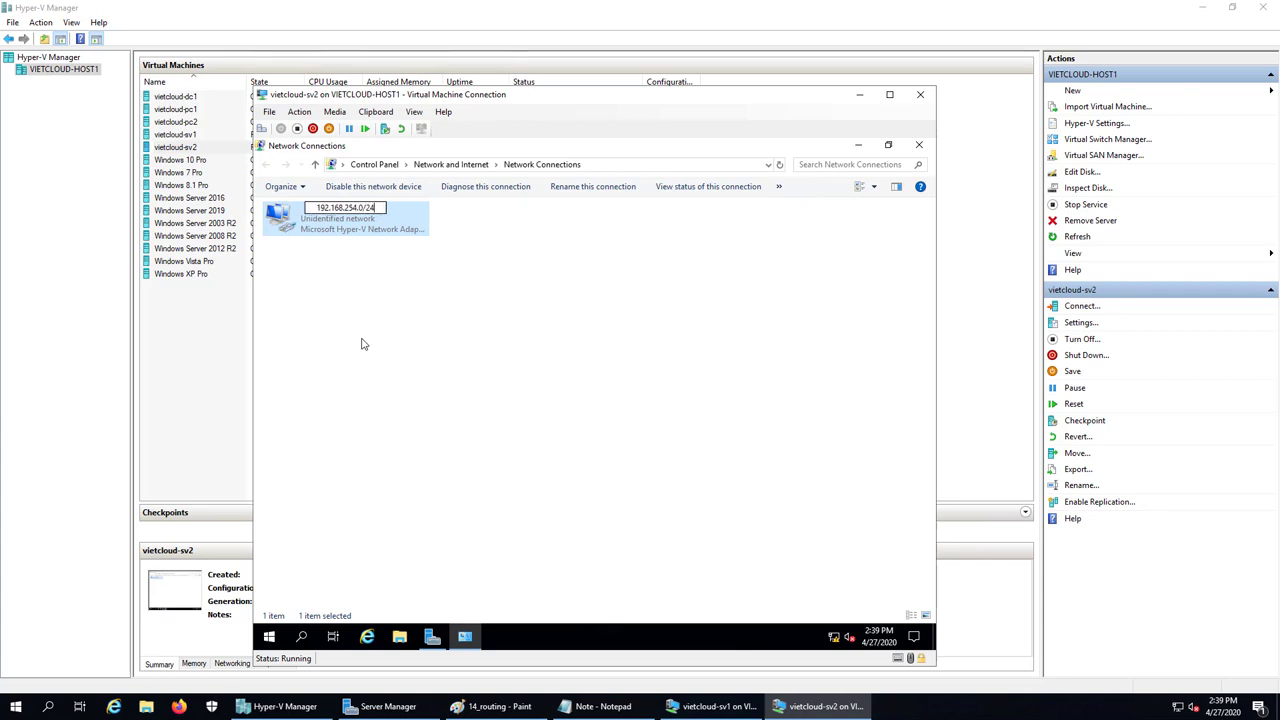
{"action": "key", "text": "Return"}
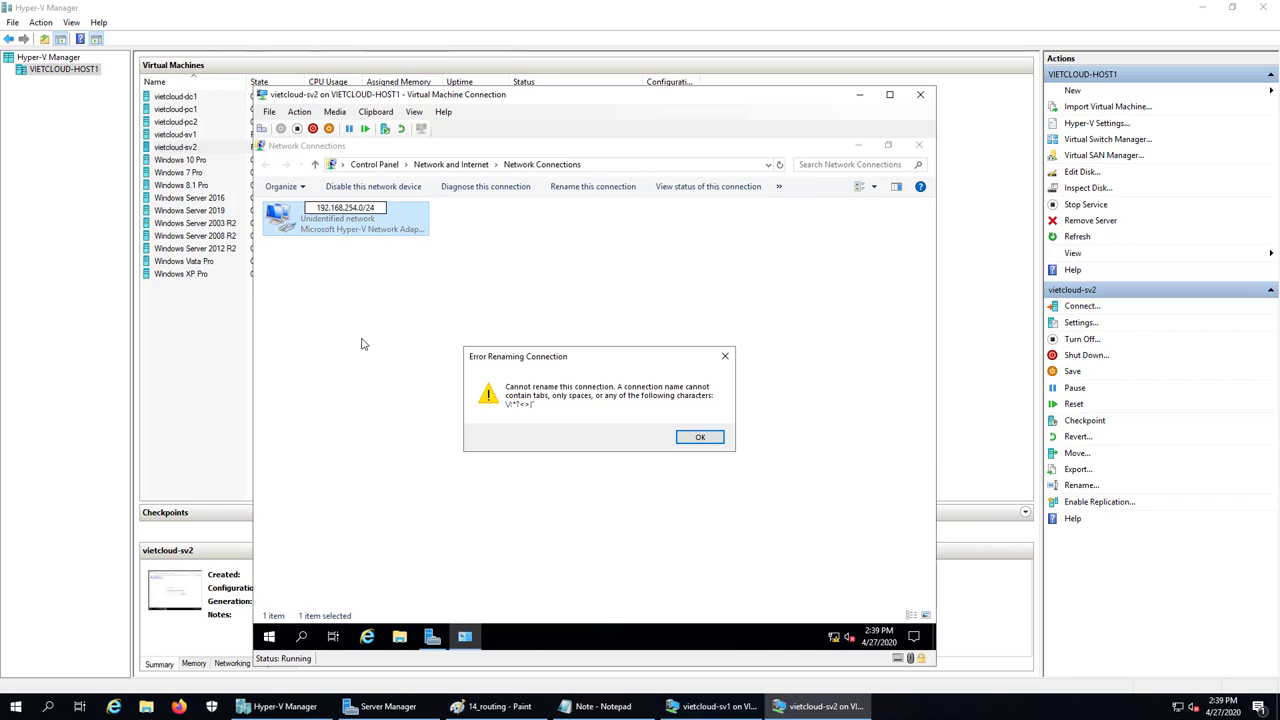
{"action": "left_click", "coordinate": [370, 208]}
{"action": "left_click", "coordinate": [684, 437]}
Rename the Ethernet 2 connection to '192.168.254.0'
{"action": "right_click", "coordinate": [365, 223]}
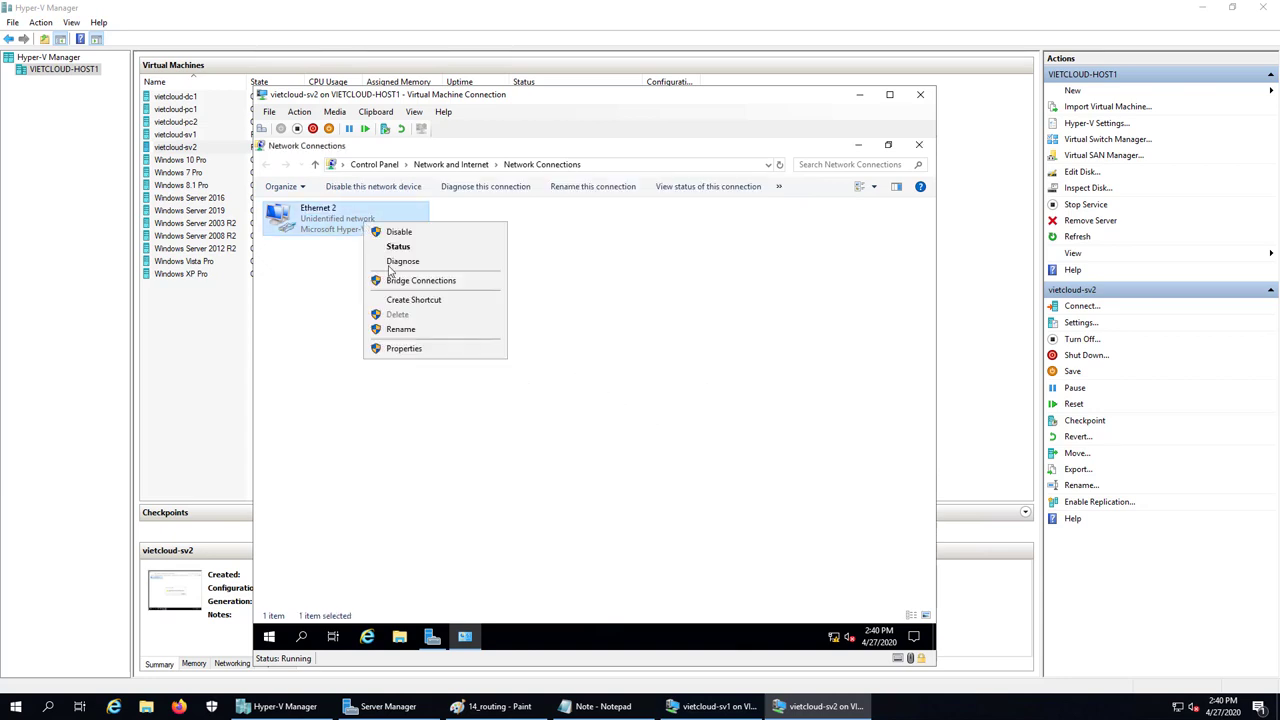
{"action": "left_click", "coordinate": [400, 329]}
{"action": "type", "text": "19"}
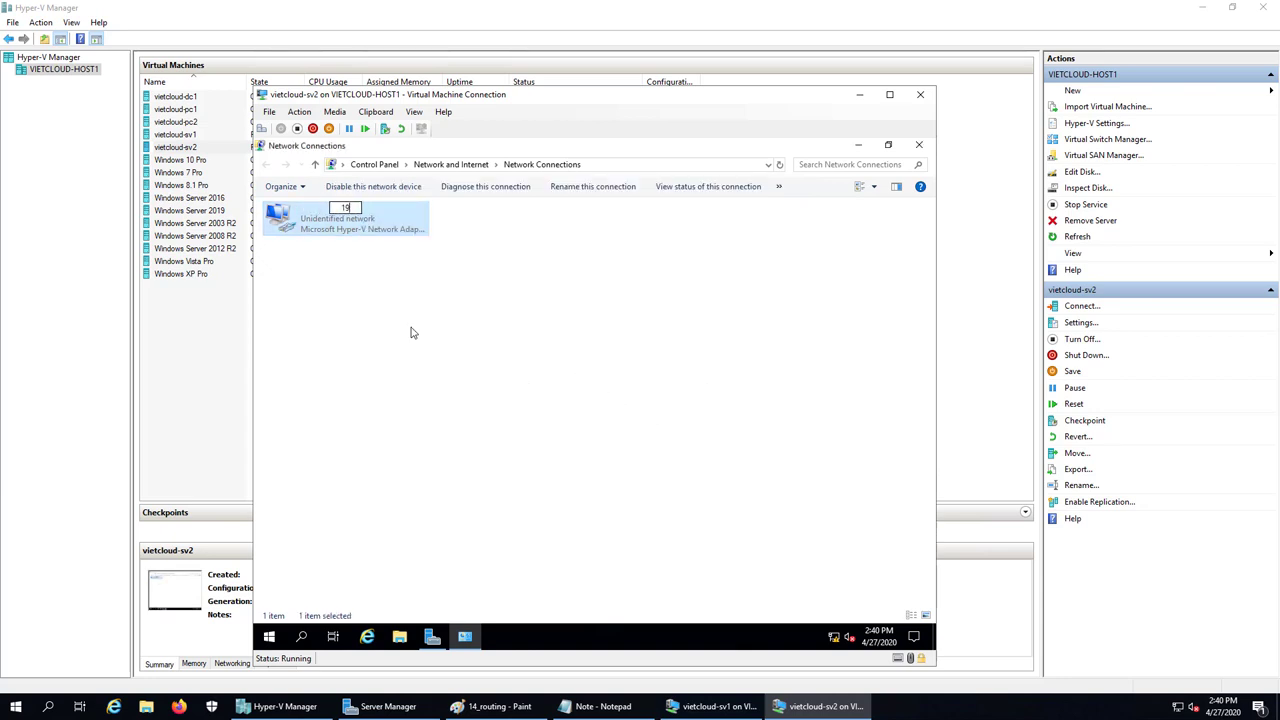
{"action": "type", "text": "2.168.254.0"}
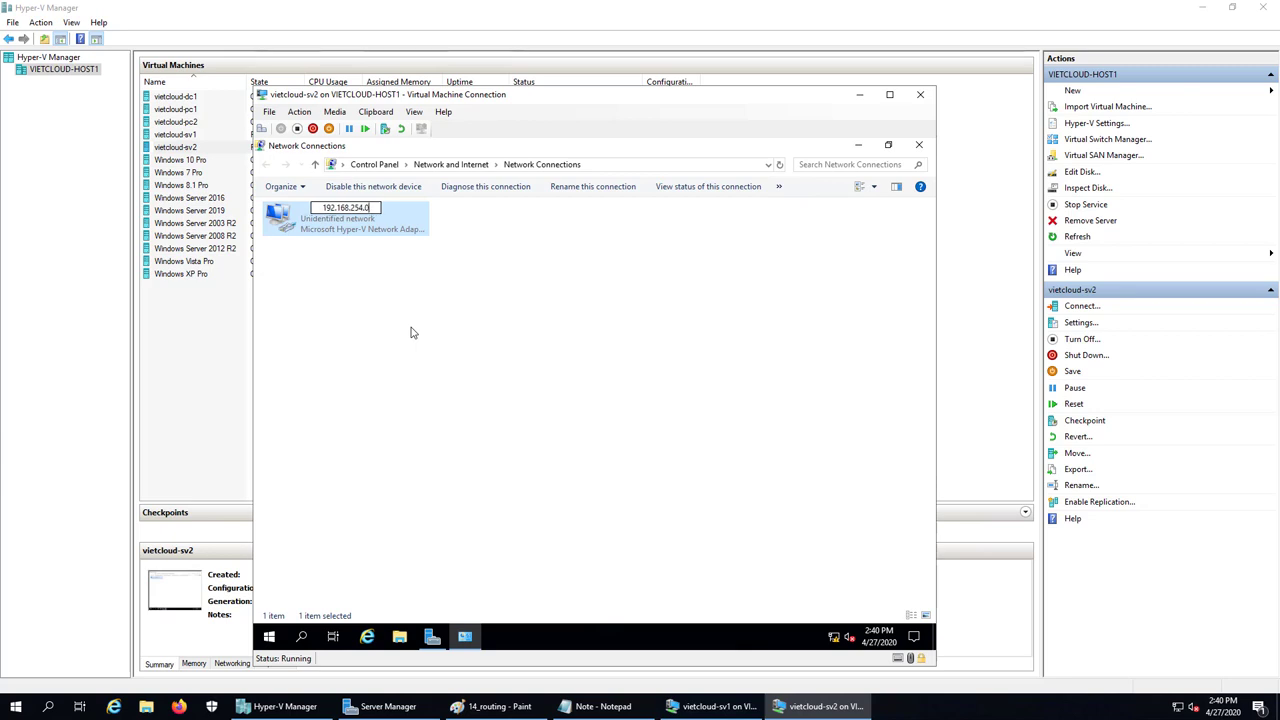
{"action": "key", "text": "Return"}
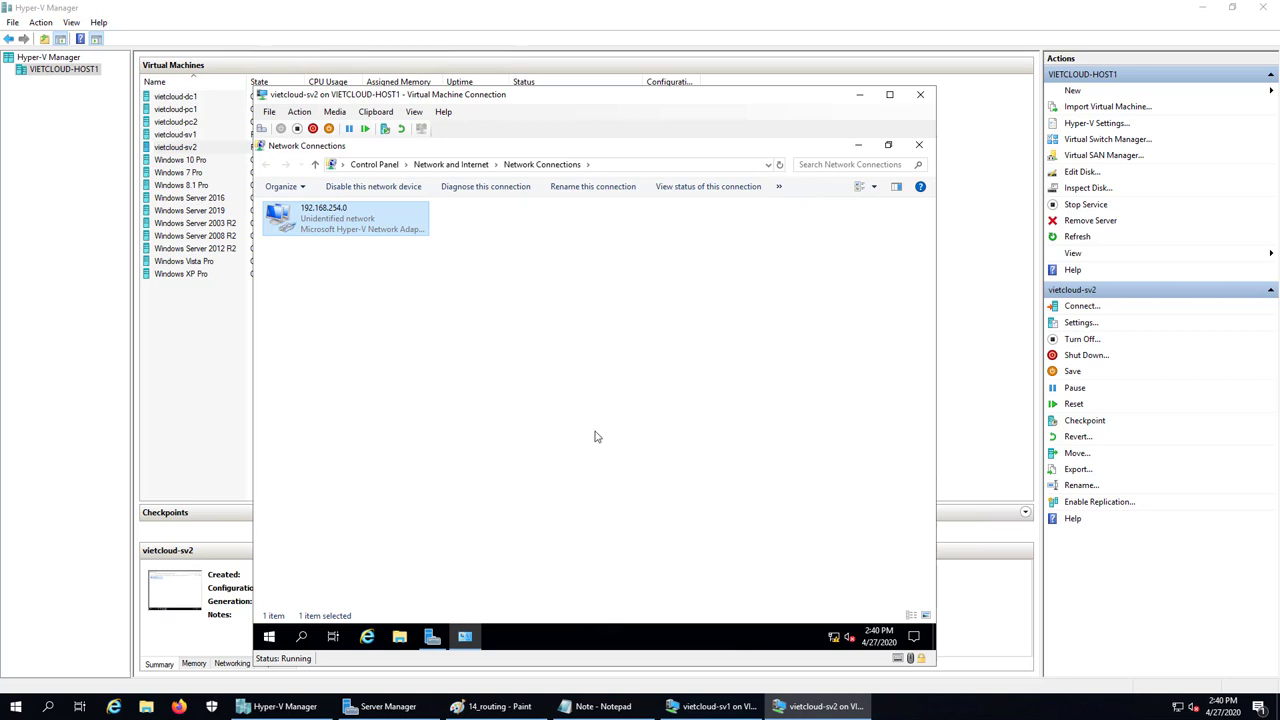
{"action": "right_click", "coordinate": [187, 150]}
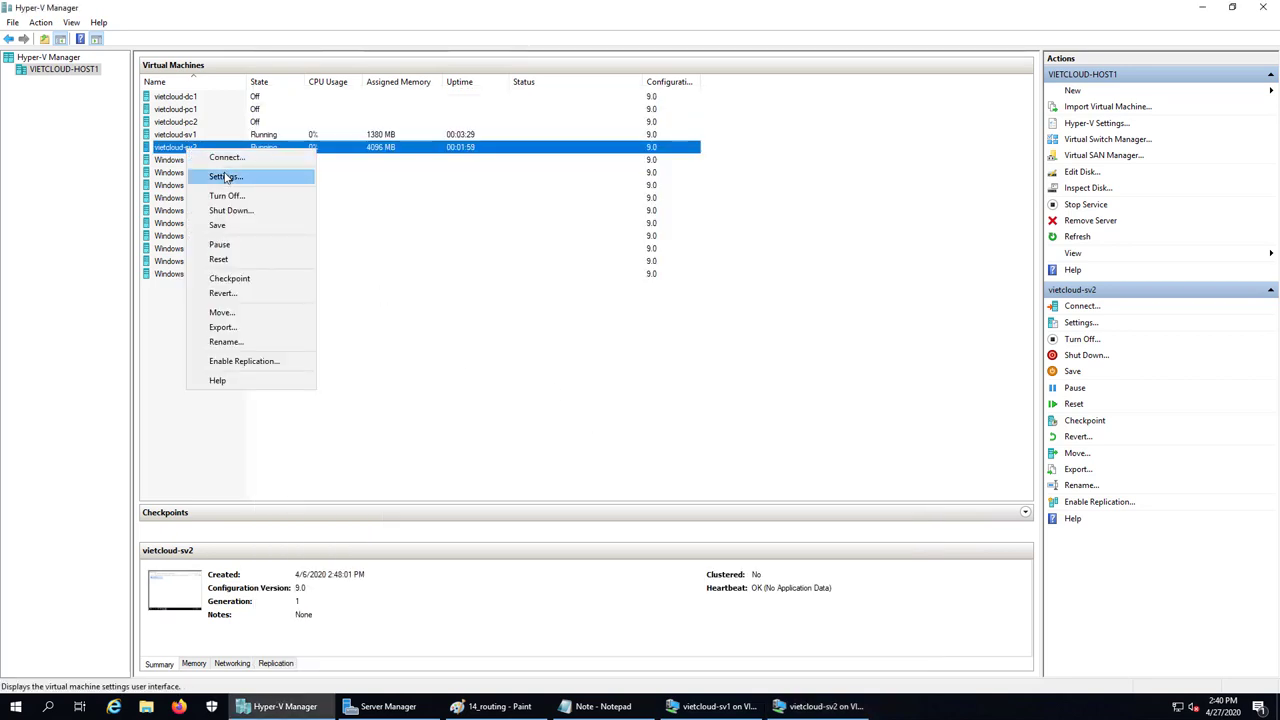
{"action": "left_click", "coordinate": [222, 176]}
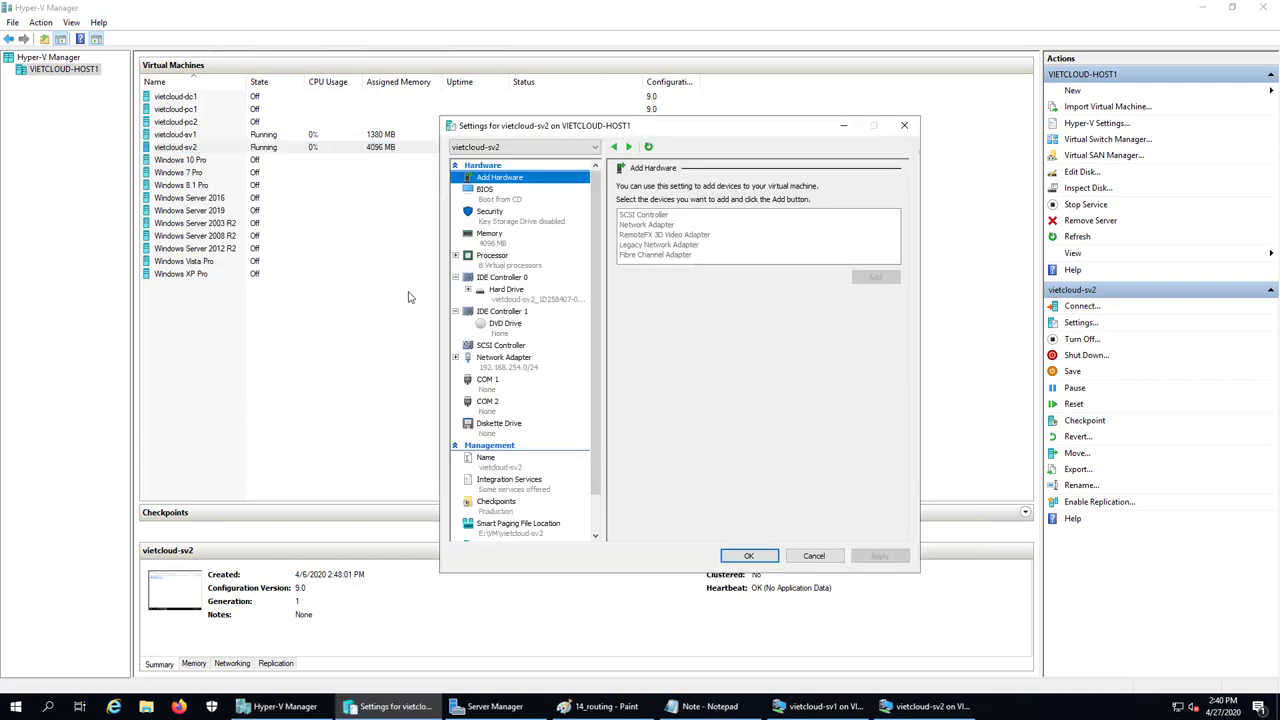
{"action": "left_click", "coordinate": [511, 366]}
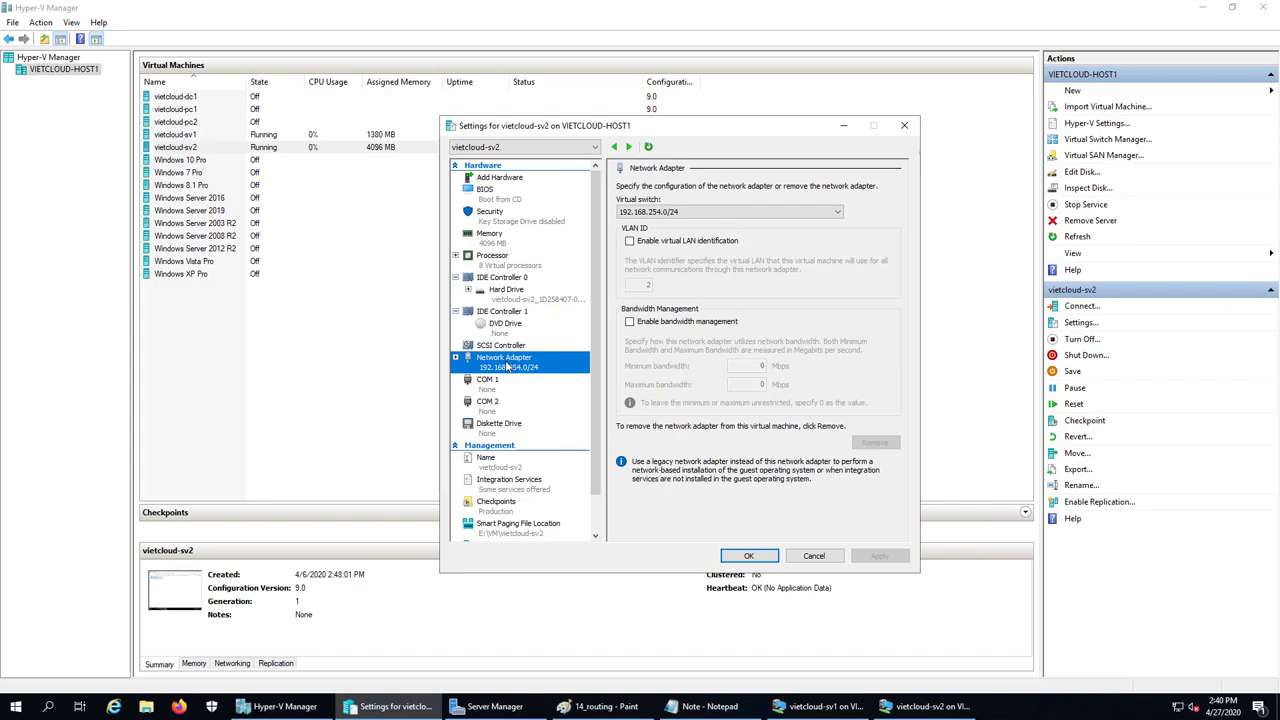
{"action": "left_click", "coordinate": [456, 358]}
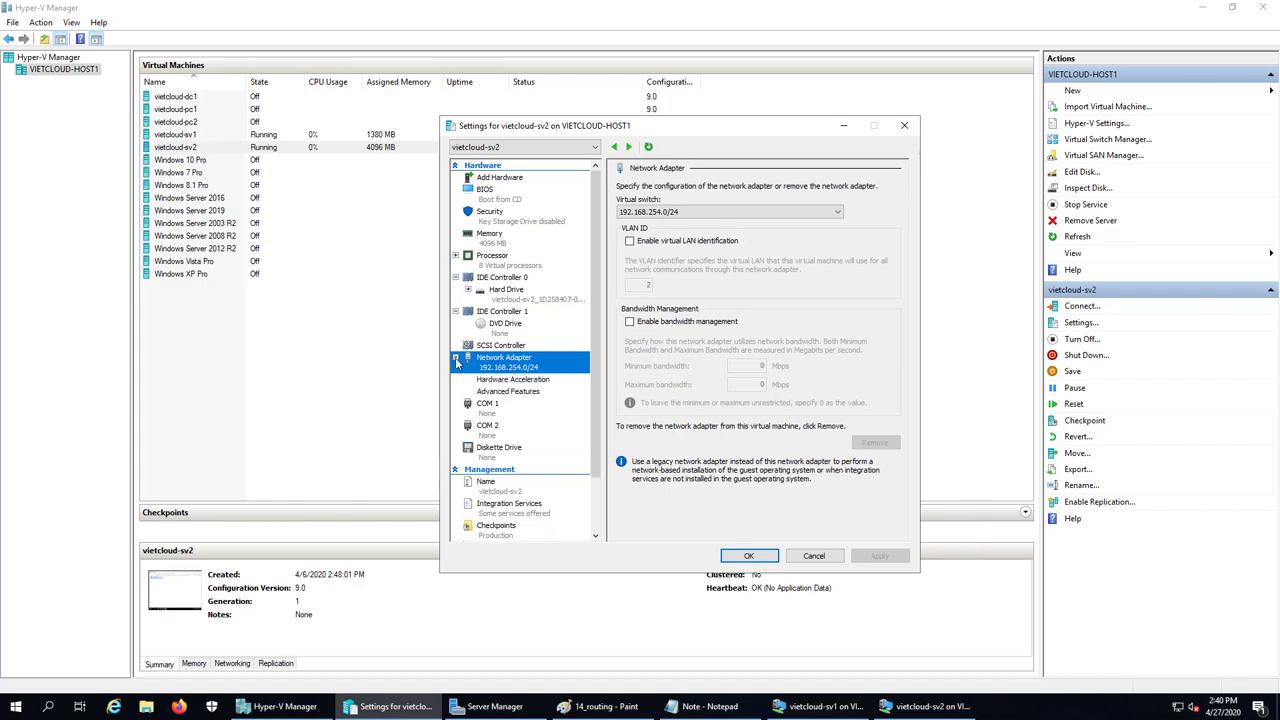
{"action": "left_click", "coordinate": [505, 380]}
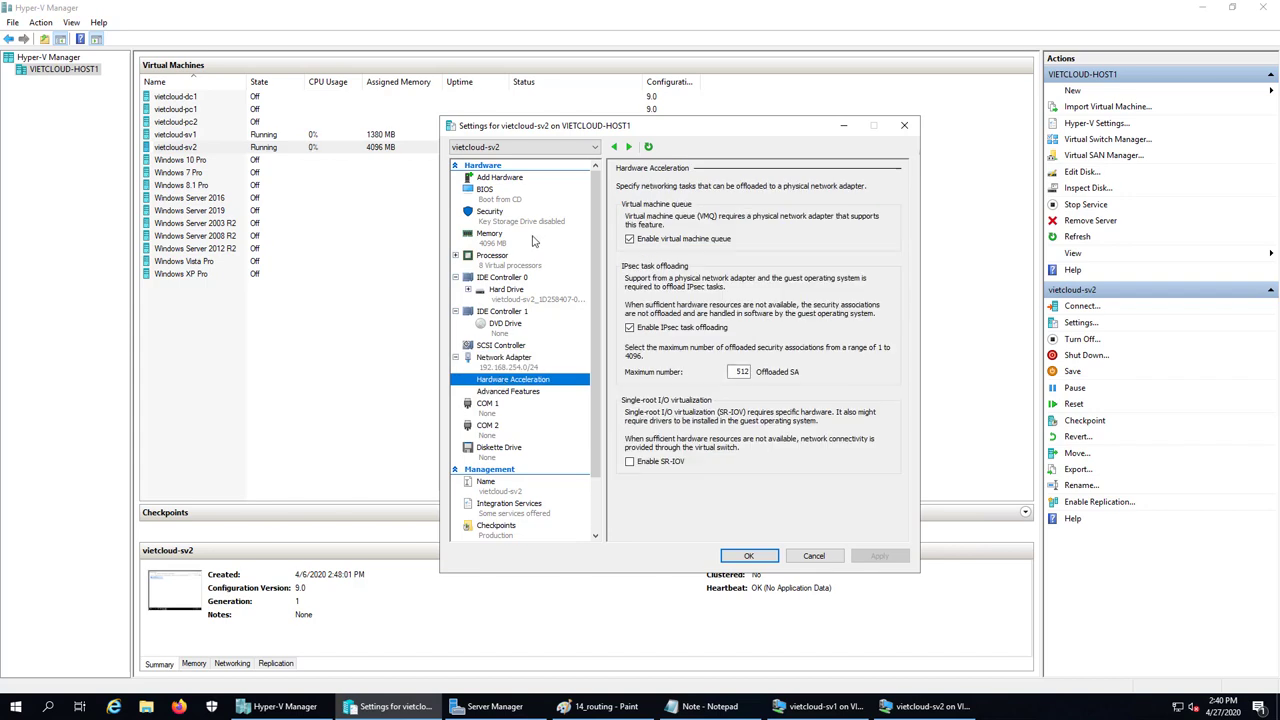
{"action": "left_click", "coordinate": [495, 199]}
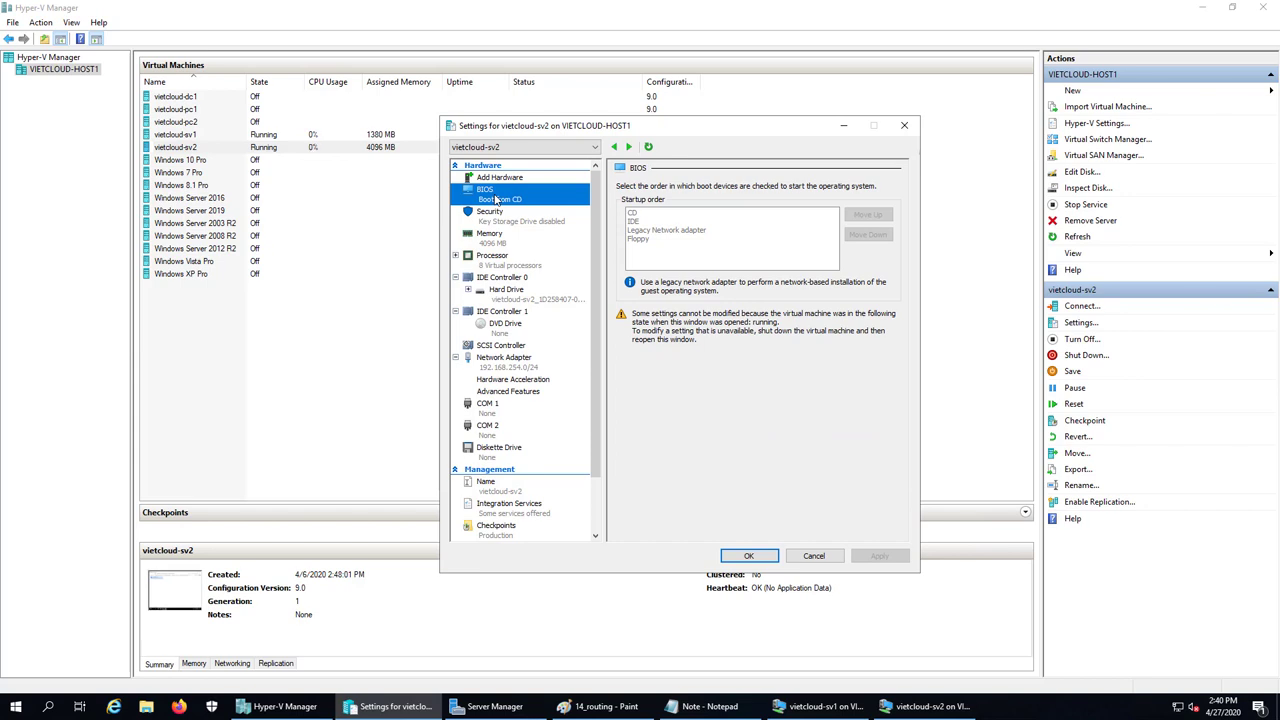
{"action": "left_click", "coordinate": [497, 215]}
{"action": "left_click", "coordinate": [502, 180]}
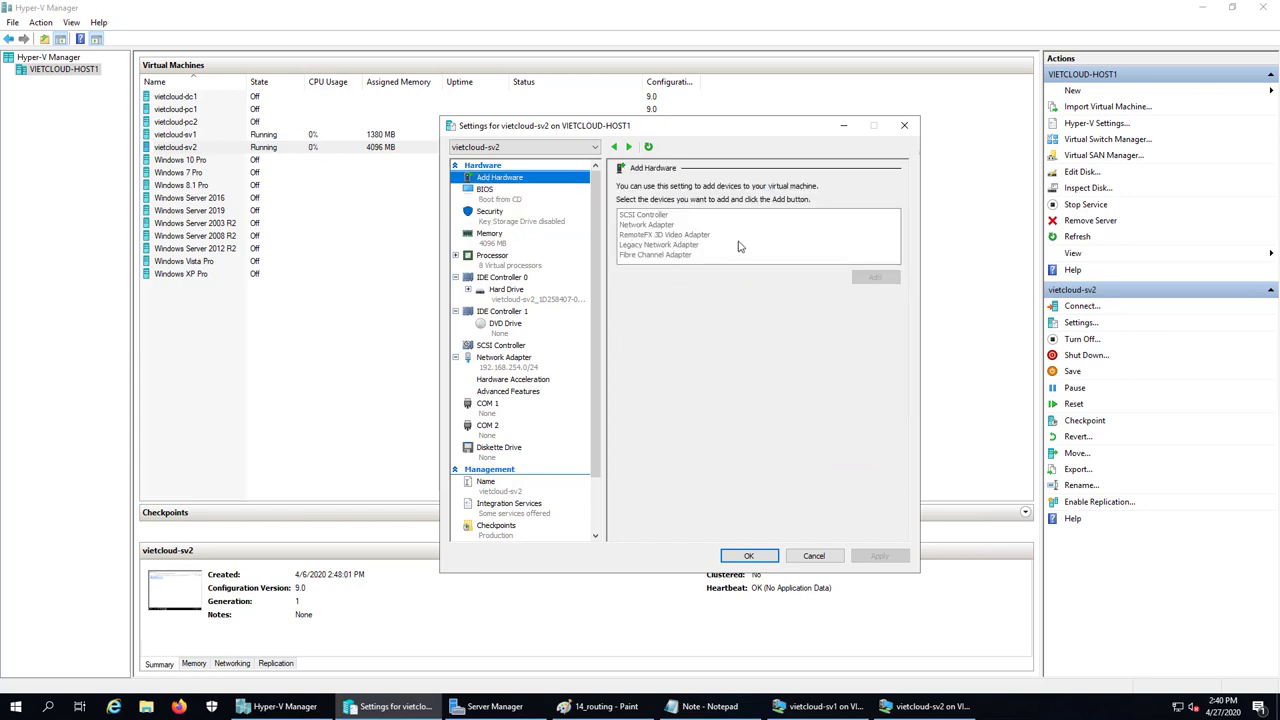
{"action": "left_click", "coordinate": [650, 225]}
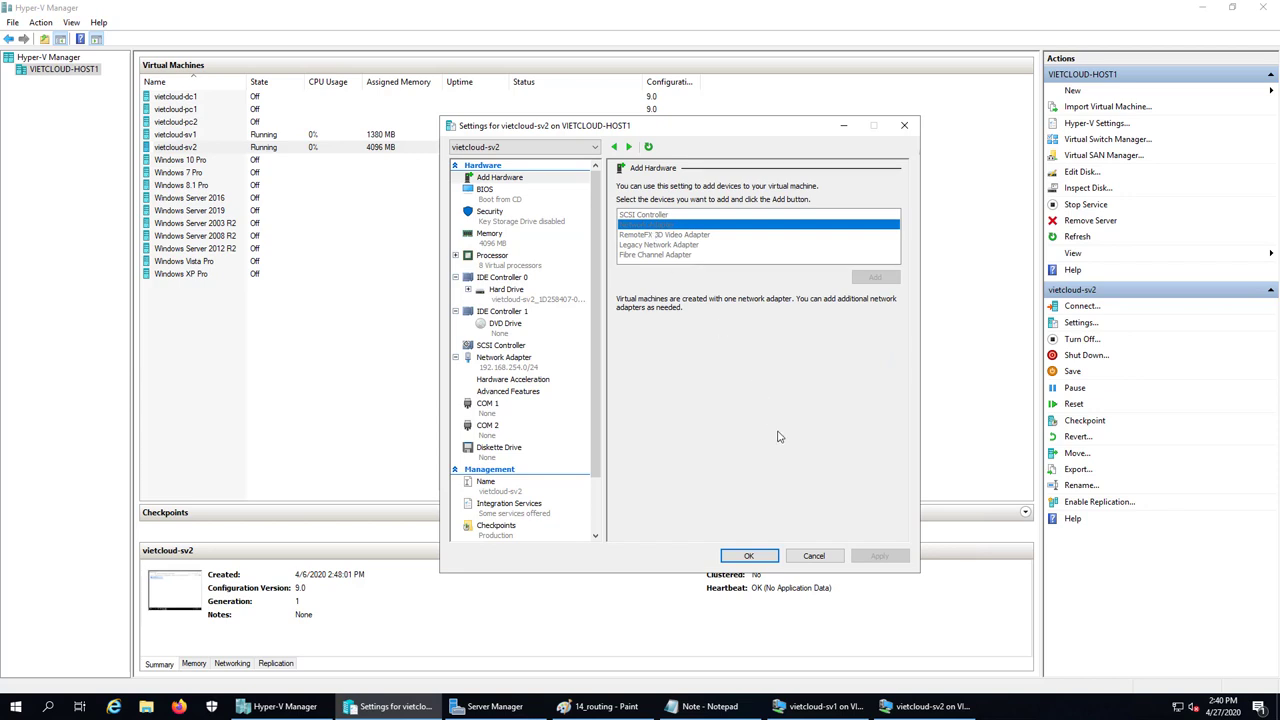
{"action": "left_click", "coordinate": [814, 555]}
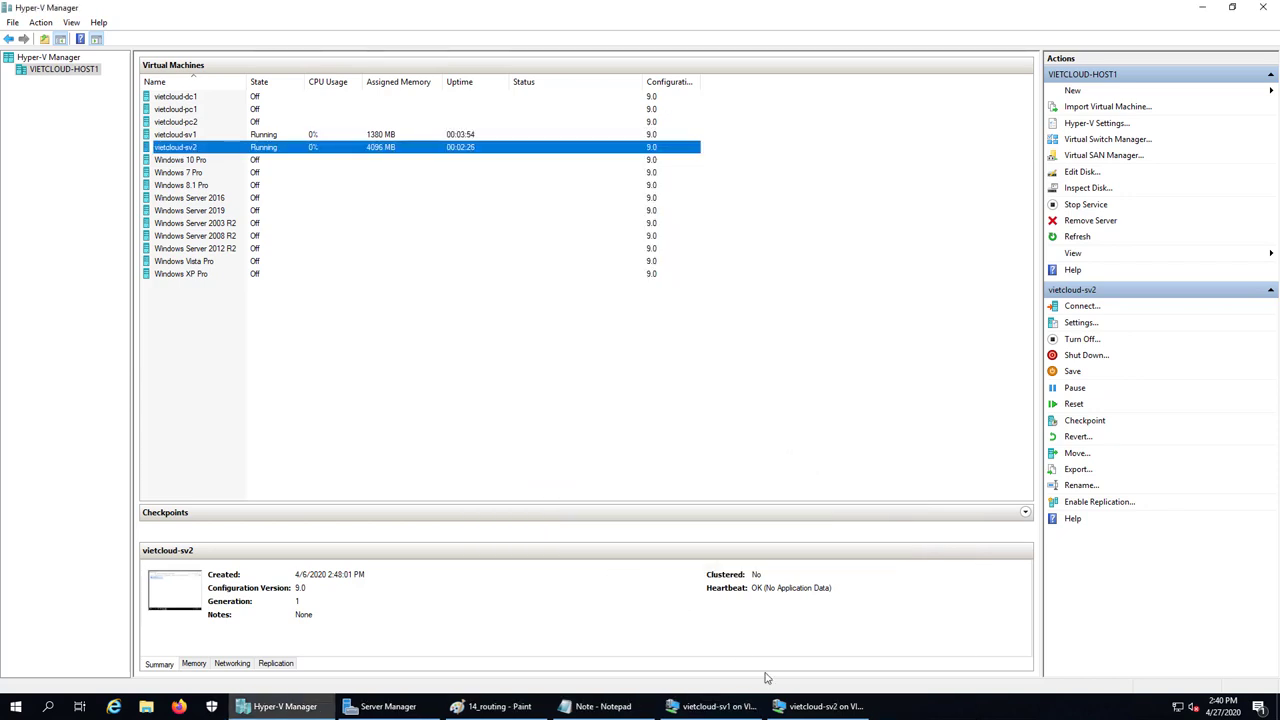
{"action": "key", "text": "alt+Tab"}
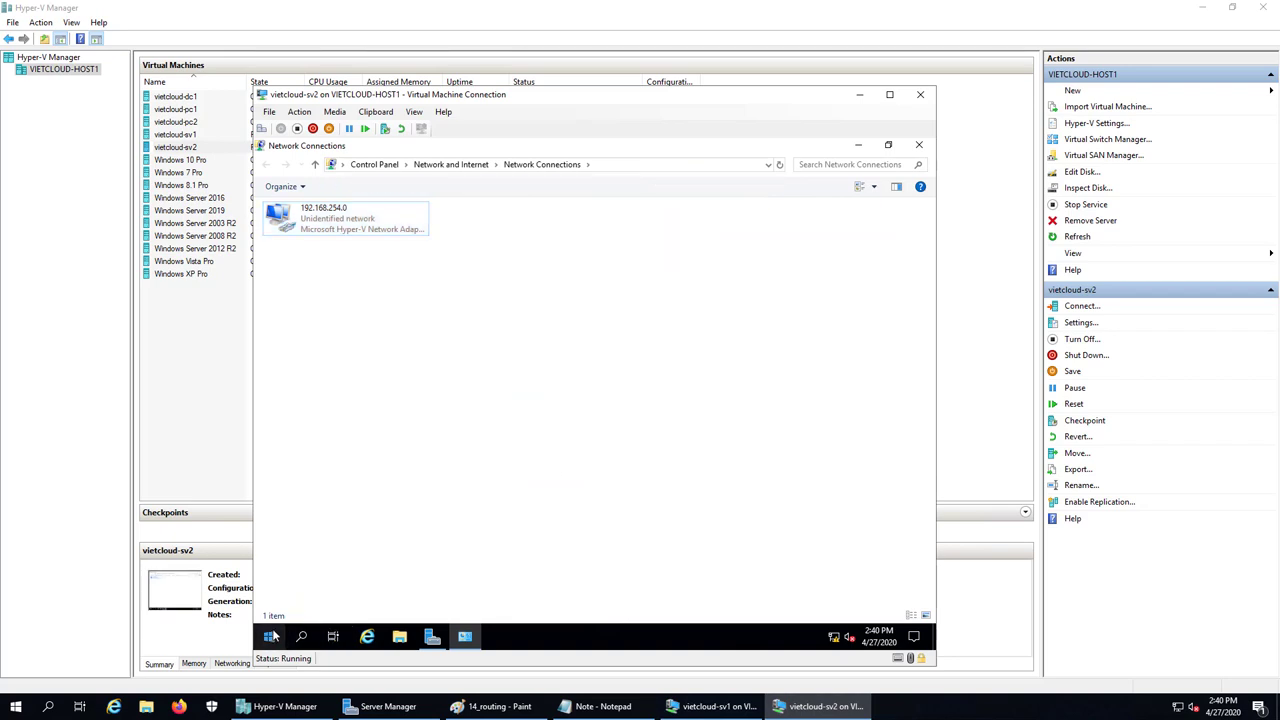
Shut down the vietcloud-sv2 guest from its Start menu power options
{"action": "left_click", "coordinate": [269, 636]}
{"action": "left_click", "coordinate": [269, 607]}
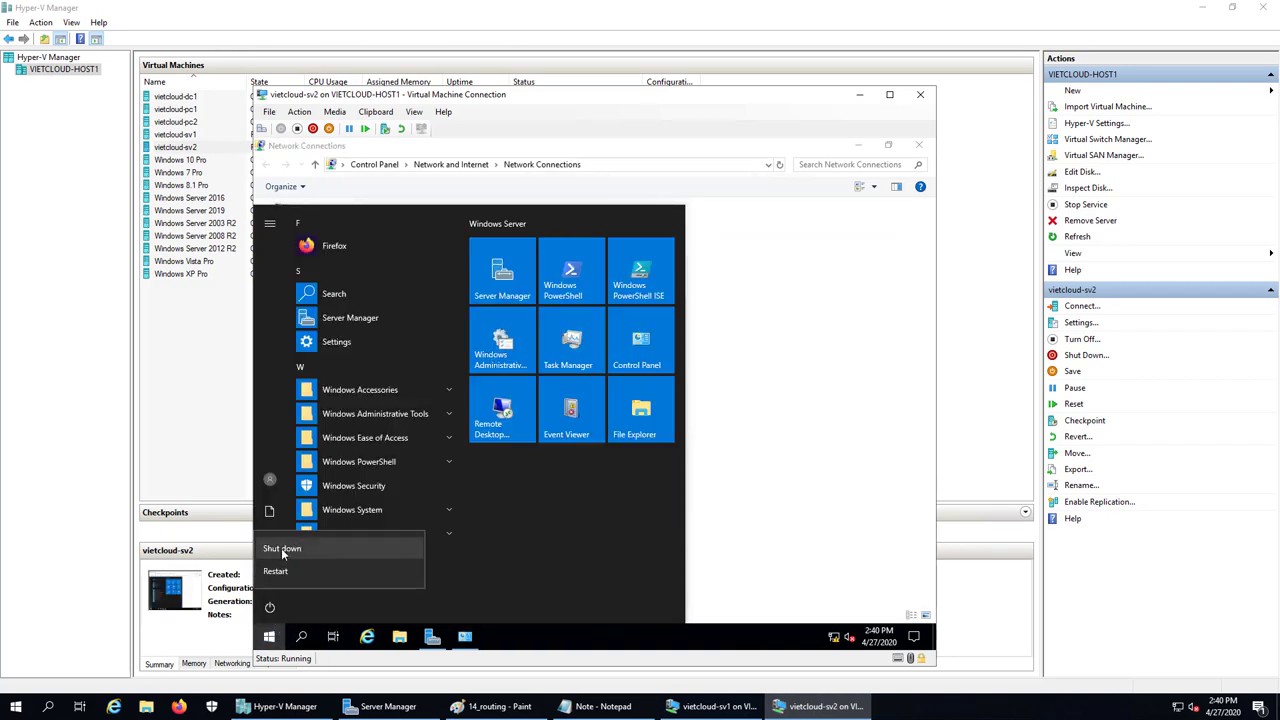
{"action": "left_click", "coordinate": [281, 548]}
{"action": "left_click", "coordinate": [452, 569]}
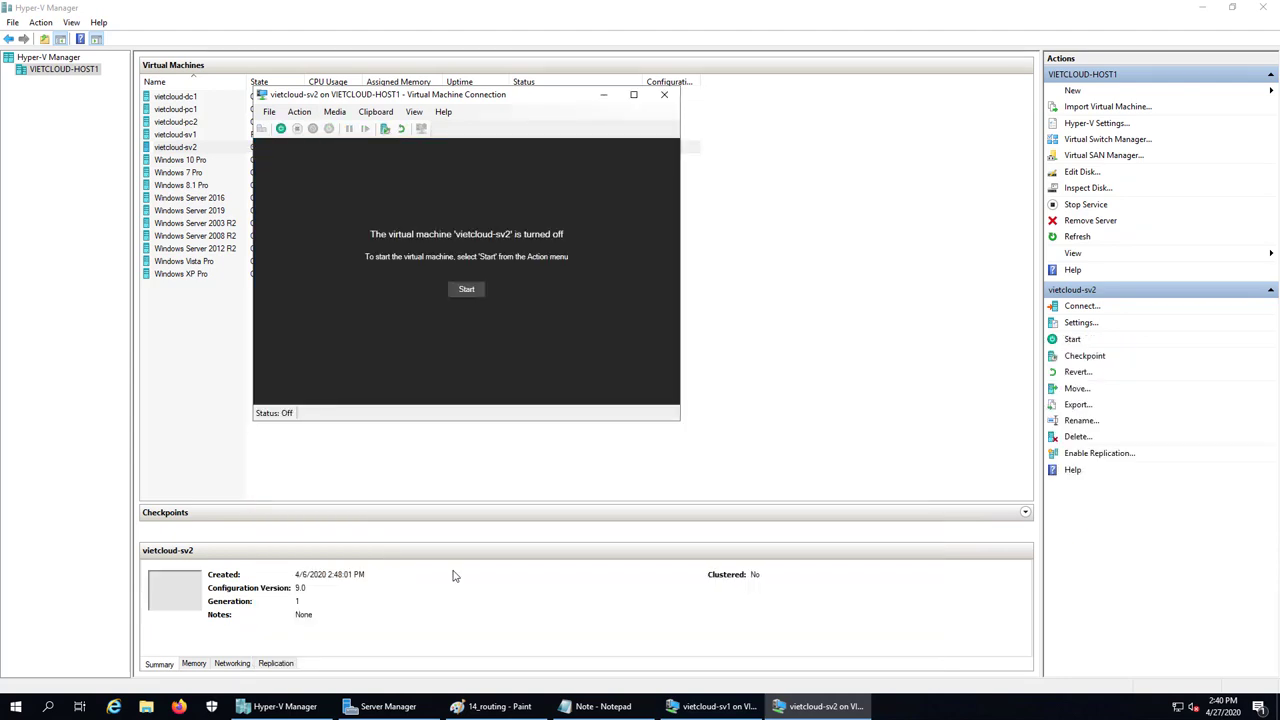
Move the VM connection window aside and select vietcloud-sv2 in the machine list
{"action": "left_click_drag", "start_coordinate": [519, 98], "coordinate": [826, 216]}
{"action": "left_click", "coordinate": [175, 147]}
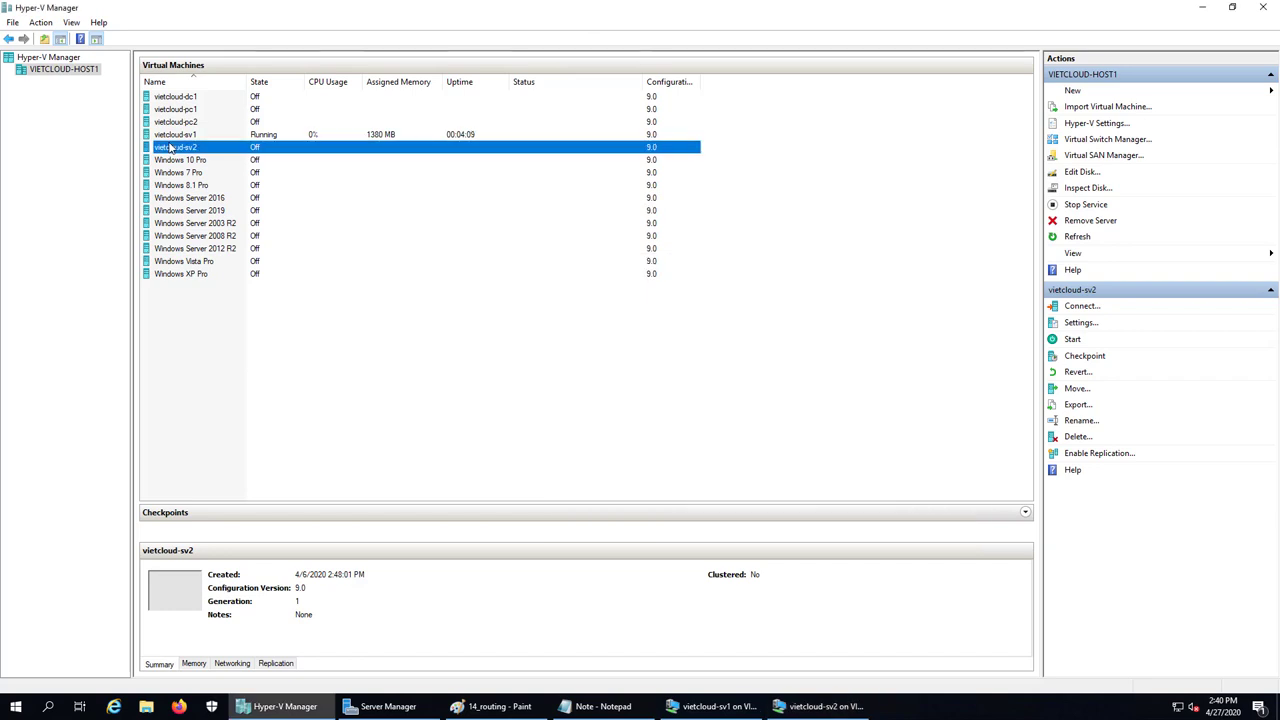
{"action": "left_click", "coordinate": [176, 147]}
{"action": "left_click", "coordinate": [174, 163]}
{"action": "left_click", "coordinate": [172, 147]}
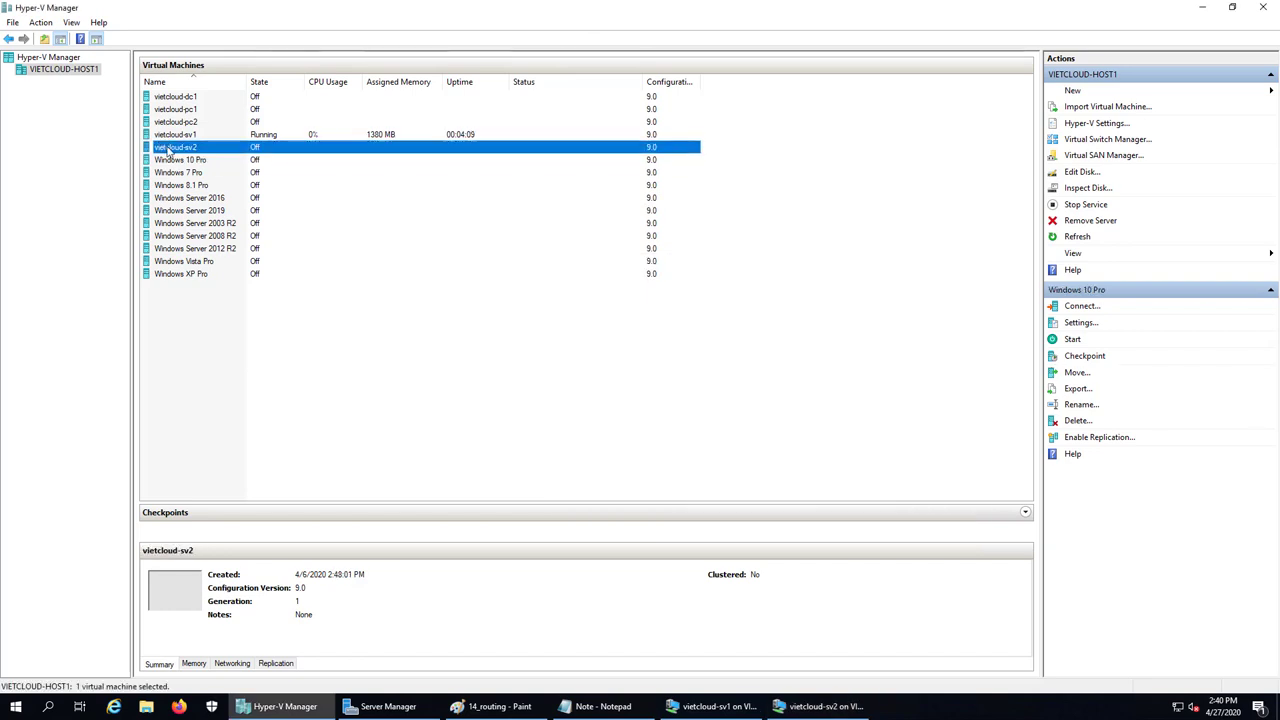
Add a Network Adapter to vietcloud-sv2 on the 172.16.254.0/24 virtual switch and save settings
{"action": "right_click", "coordinate": [167, 146]}
{"action": "left_click", "coordinate": [196, 177]}
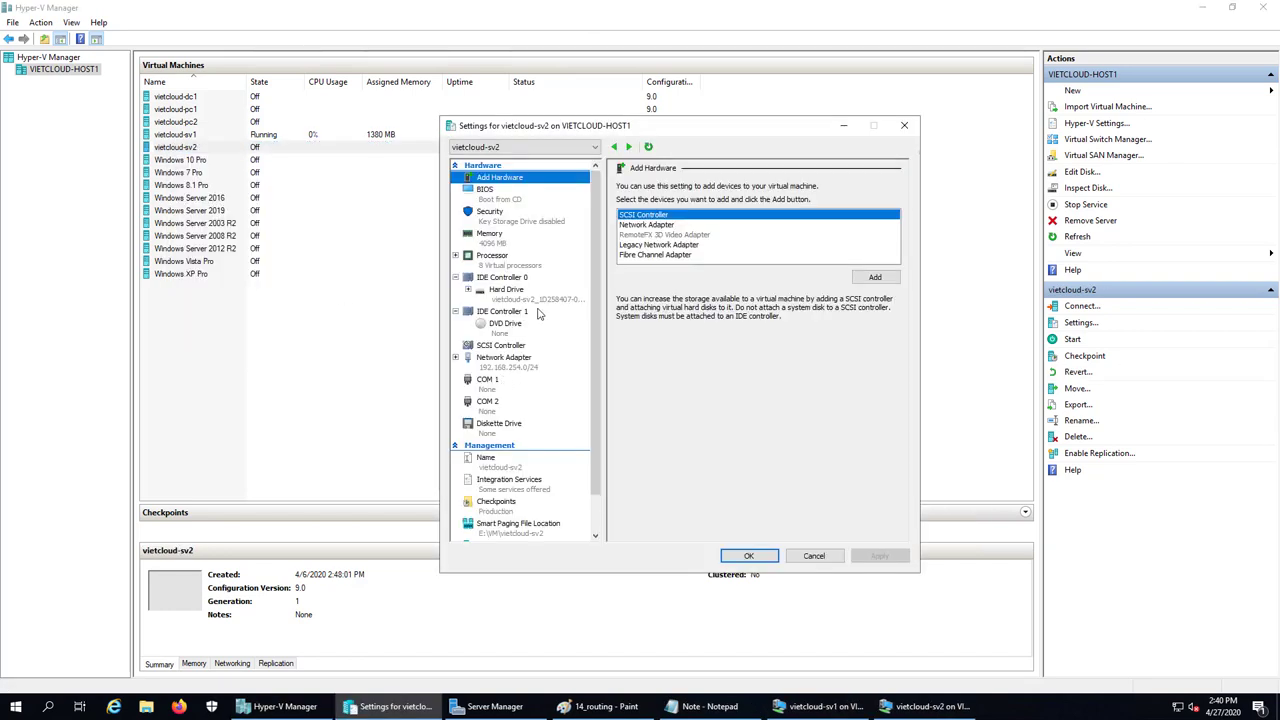
{"action": "left_click", "coordinate": [647, 226]}
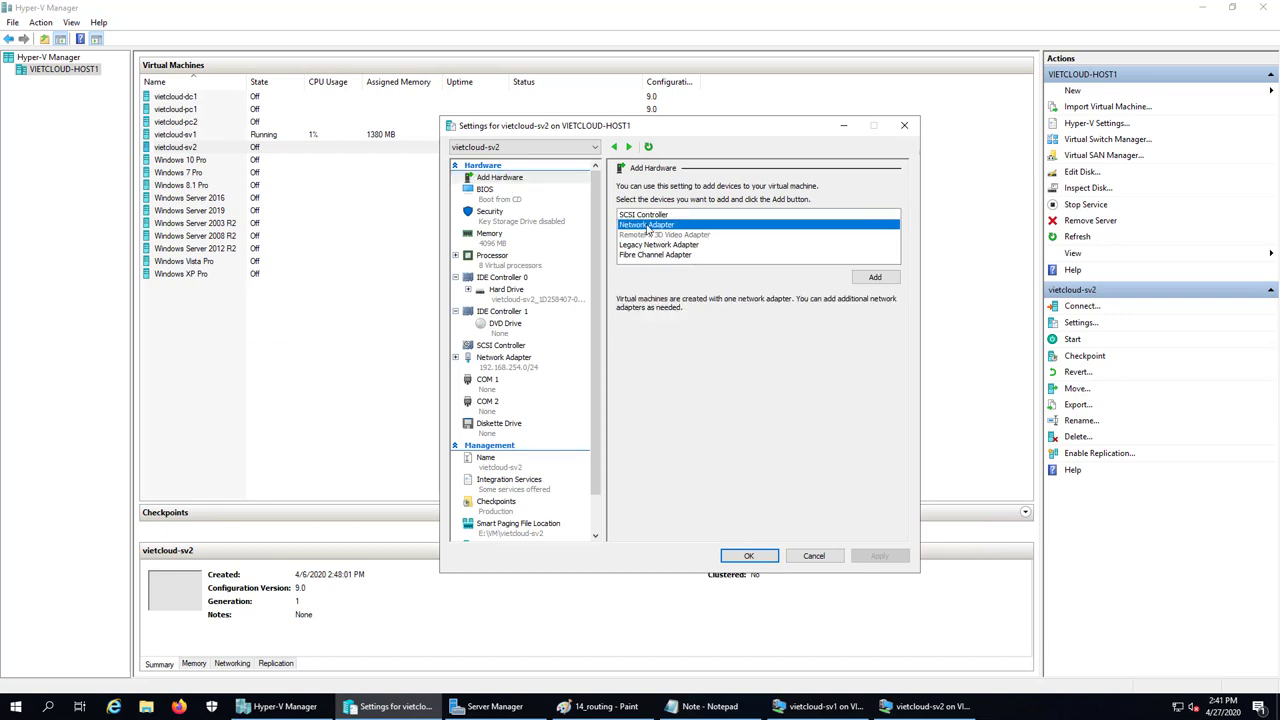
{"action": "left_click", "coordinate": [872, 280]}
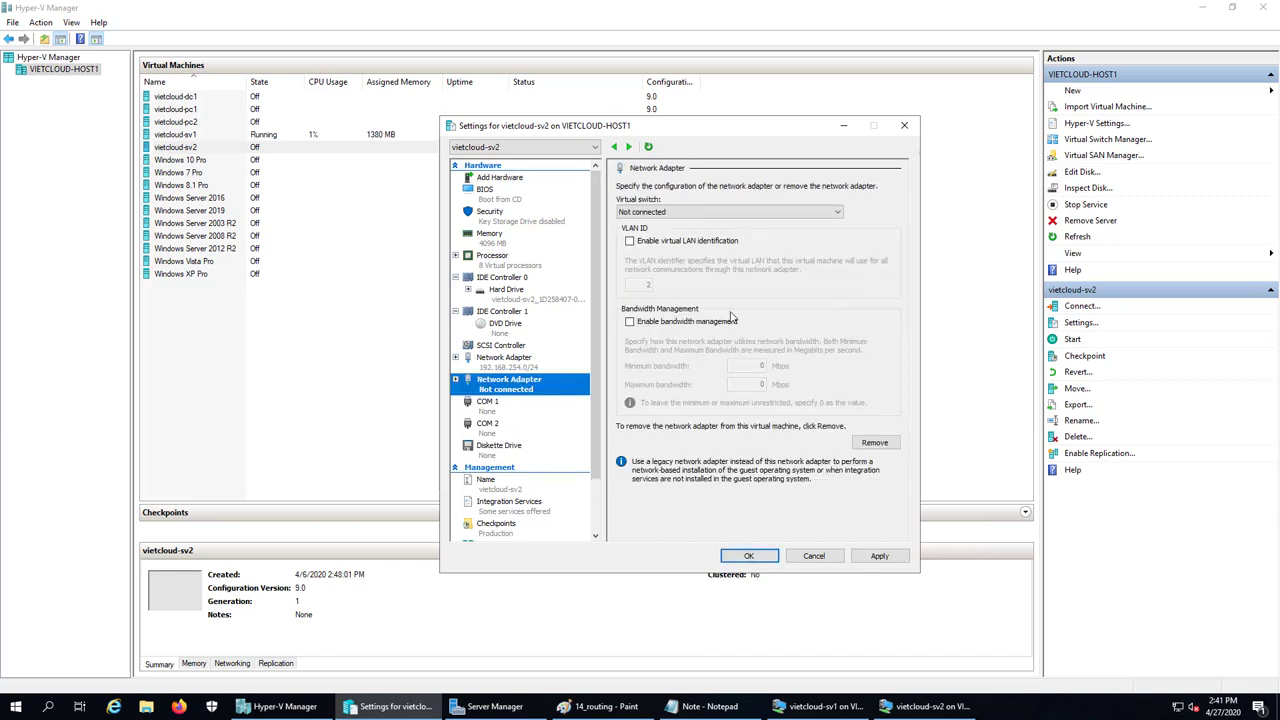
{"action": "left_click", "coordinate": [680, 213]}
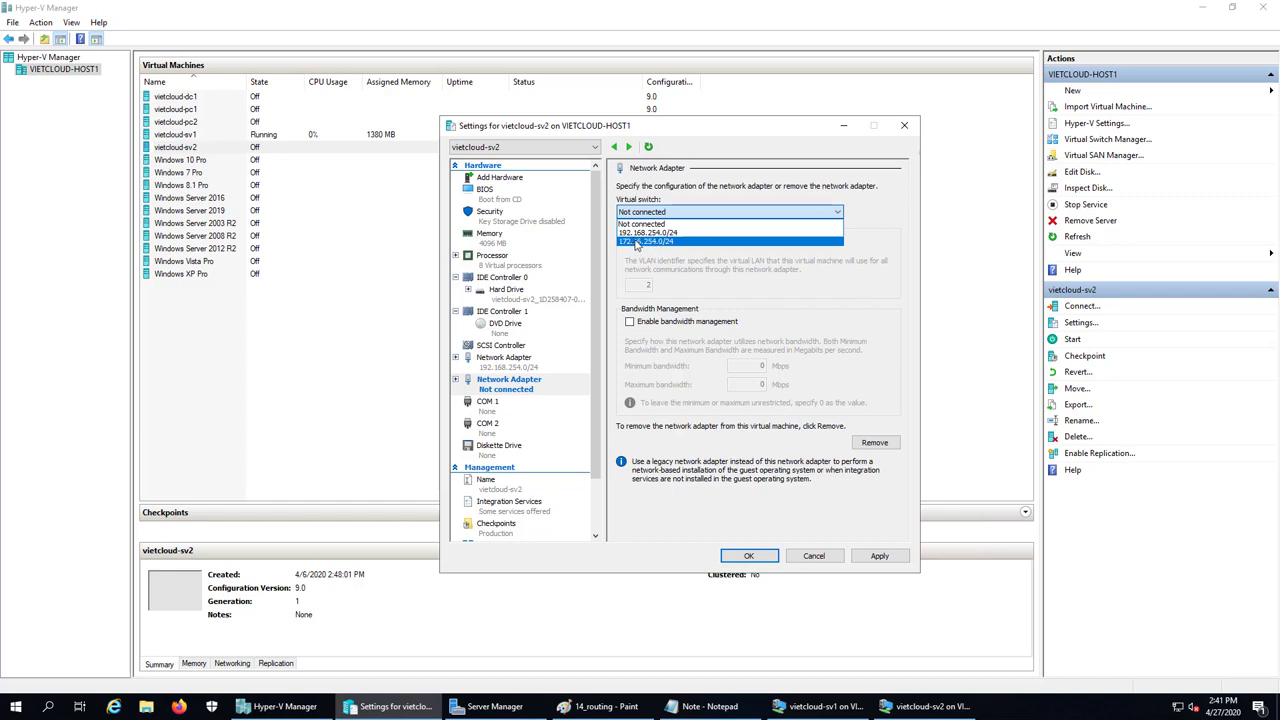
{"action": "left_click", "coordinate": [637, 242]}
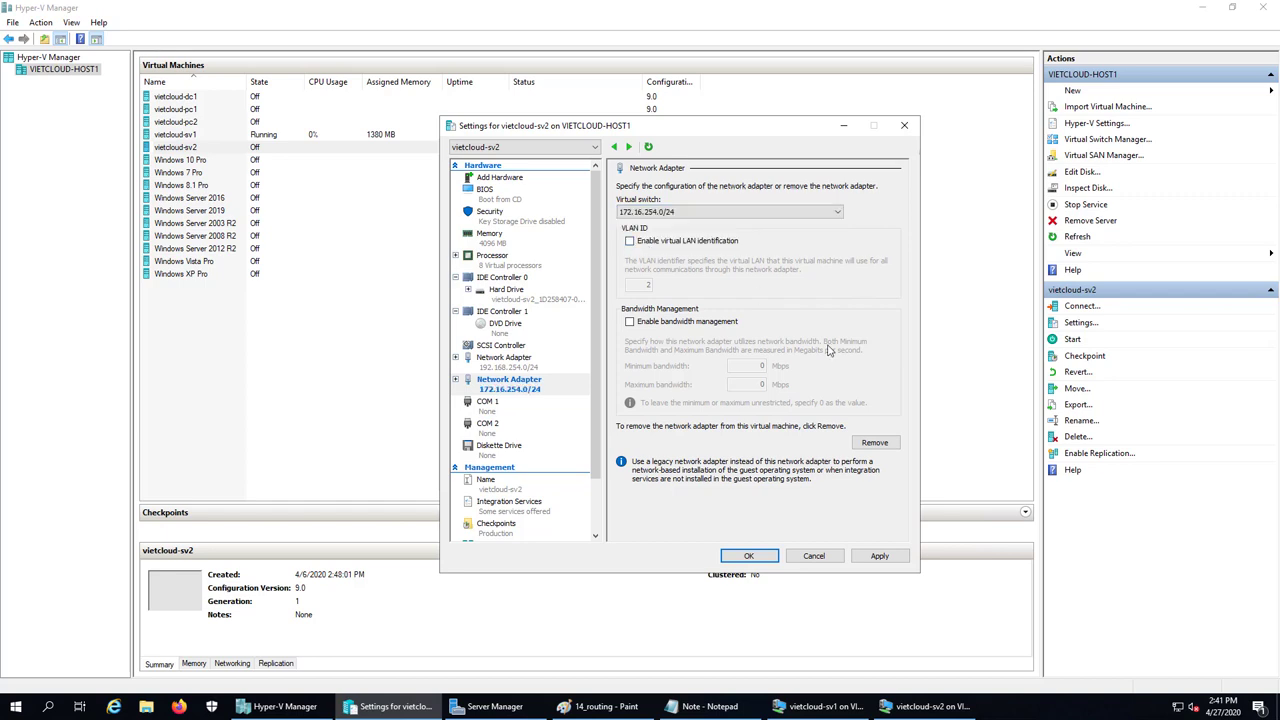
{"action": "left_click", "coordinate": [748, 557]}
{"action": "left_click", "coordinate": [787, 704]}
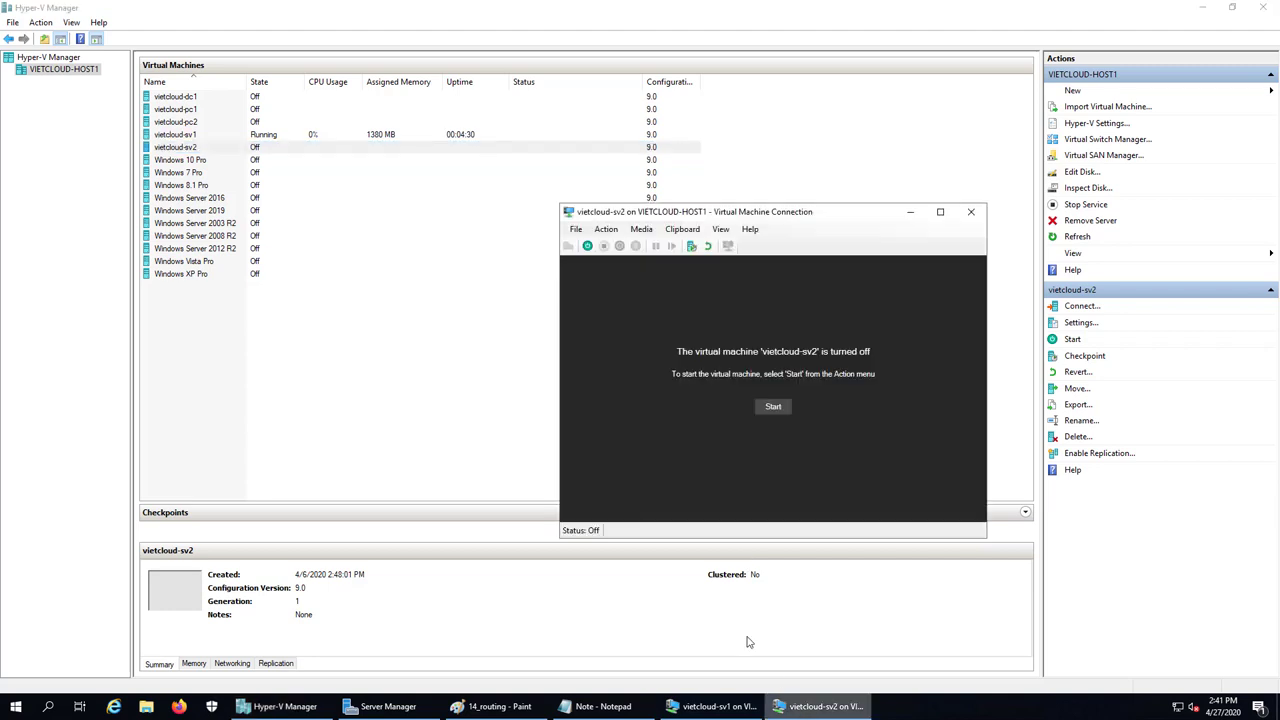
Start vietcloud-sv2 and sign in as Administrator with the account password
{"action": "left_click", "coordinate": [769, 408]}
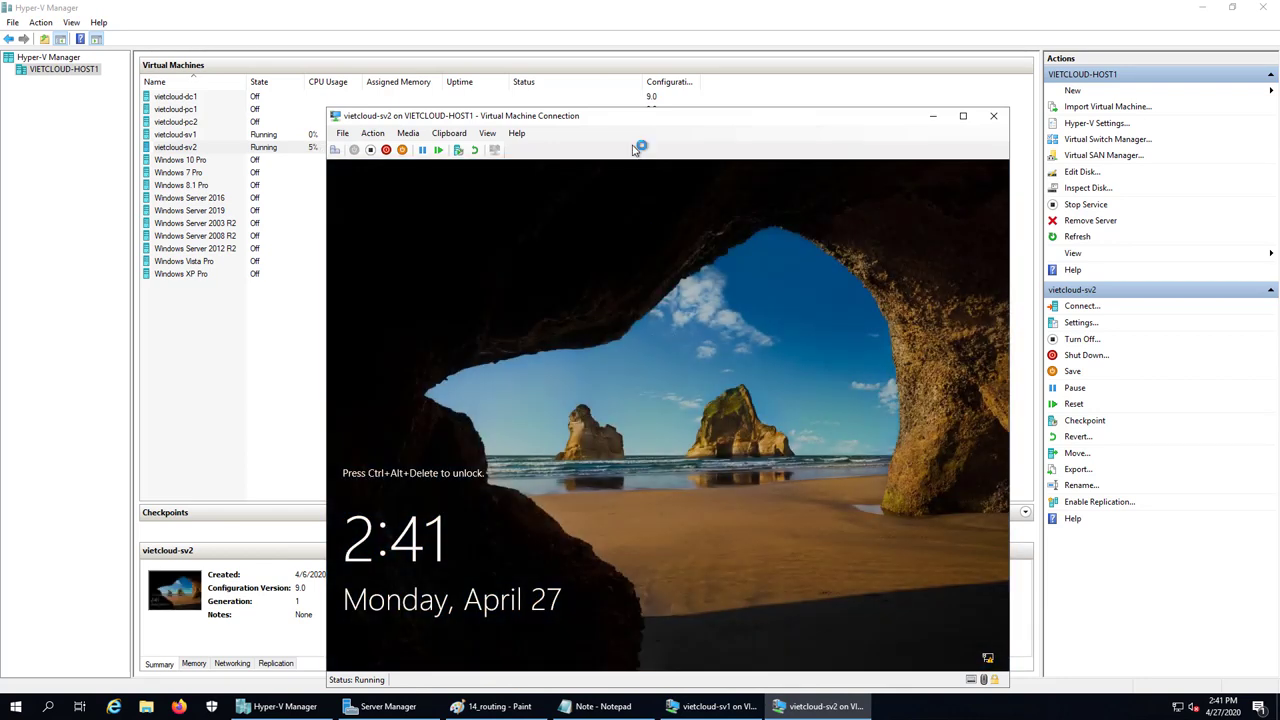
{"action": "left_click", "coordinate": [335, 149]}
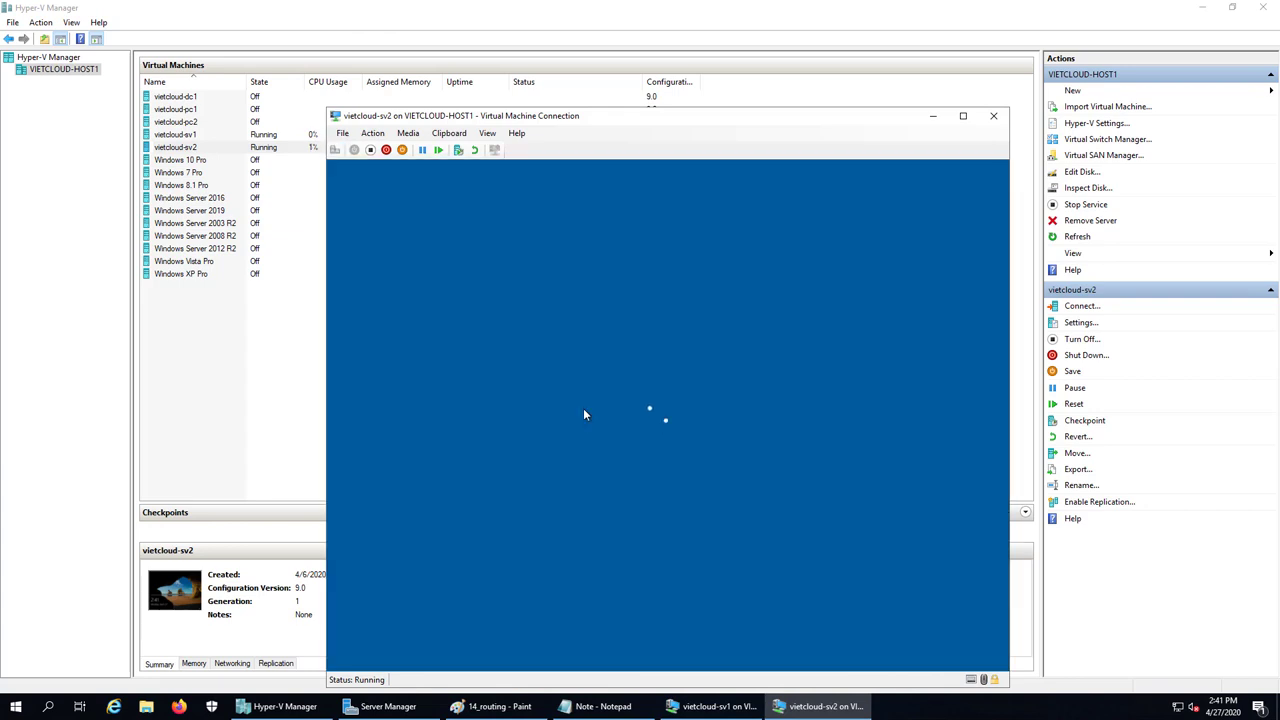
{"action": "type", "text": "*******"}
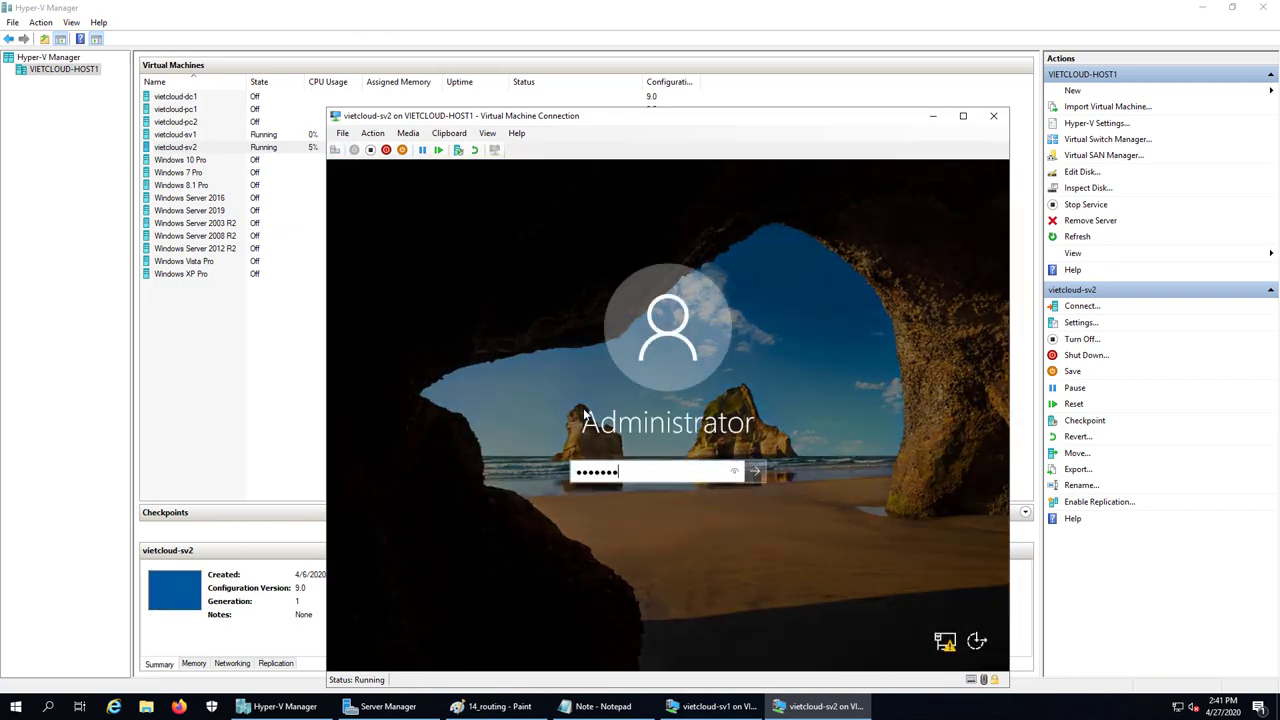
{"action": "type", "text": "***"}
{"action": "key", "text": "Return"}
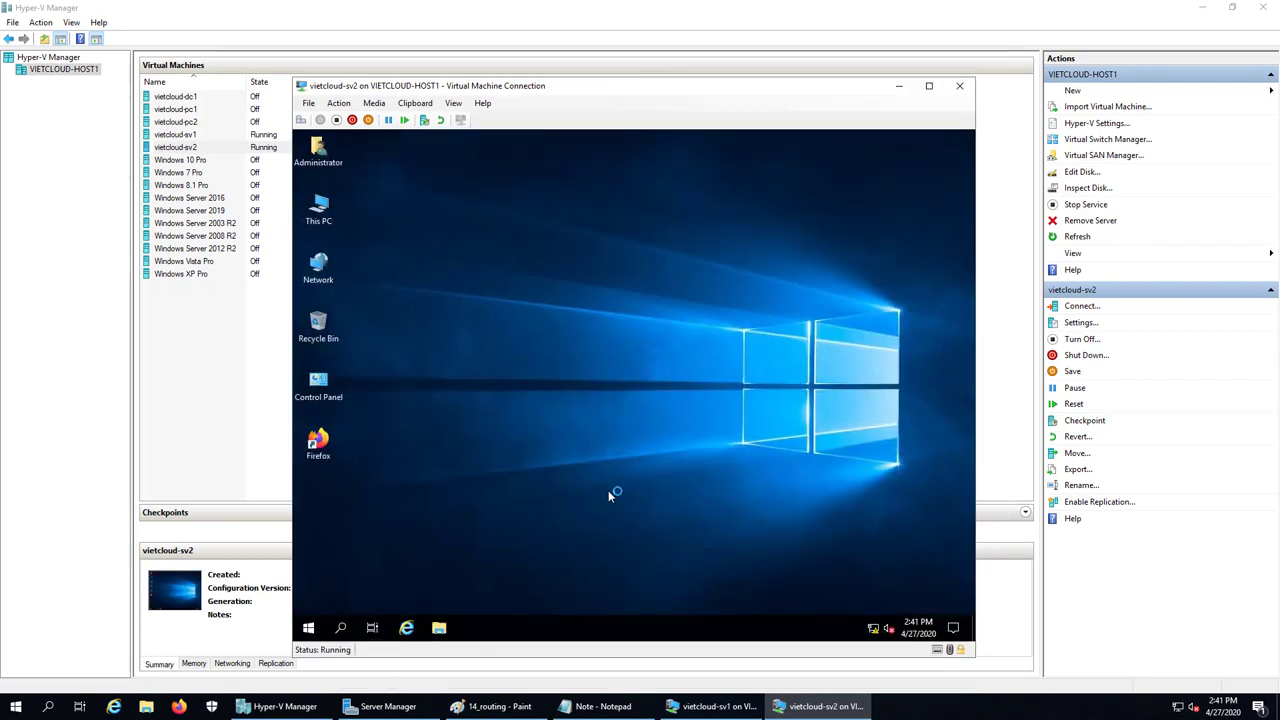
Open Network Connections from the Win+X menu and show Ethernet 2's Status window
{"action": "right_click", "coordinate": [308, 627]}
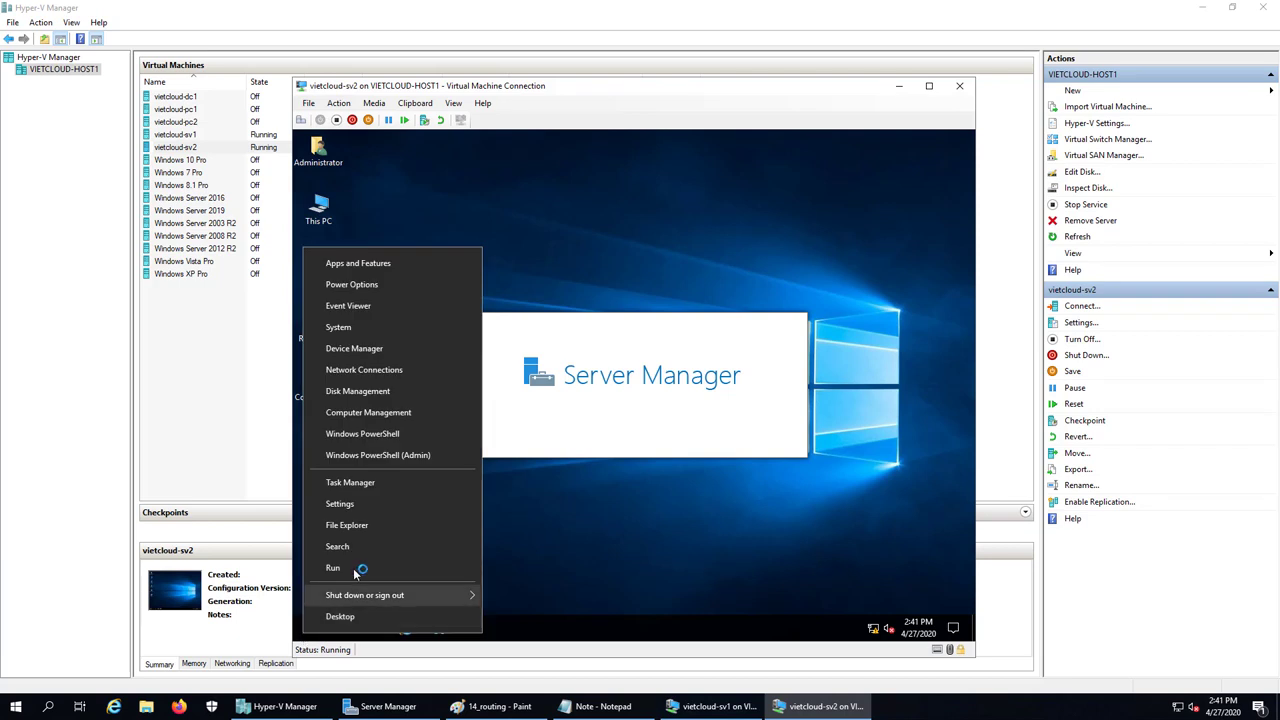
{"action": "left_click", "coordinate": [355, 568]}
{"action": "key", "text": "Escape"}
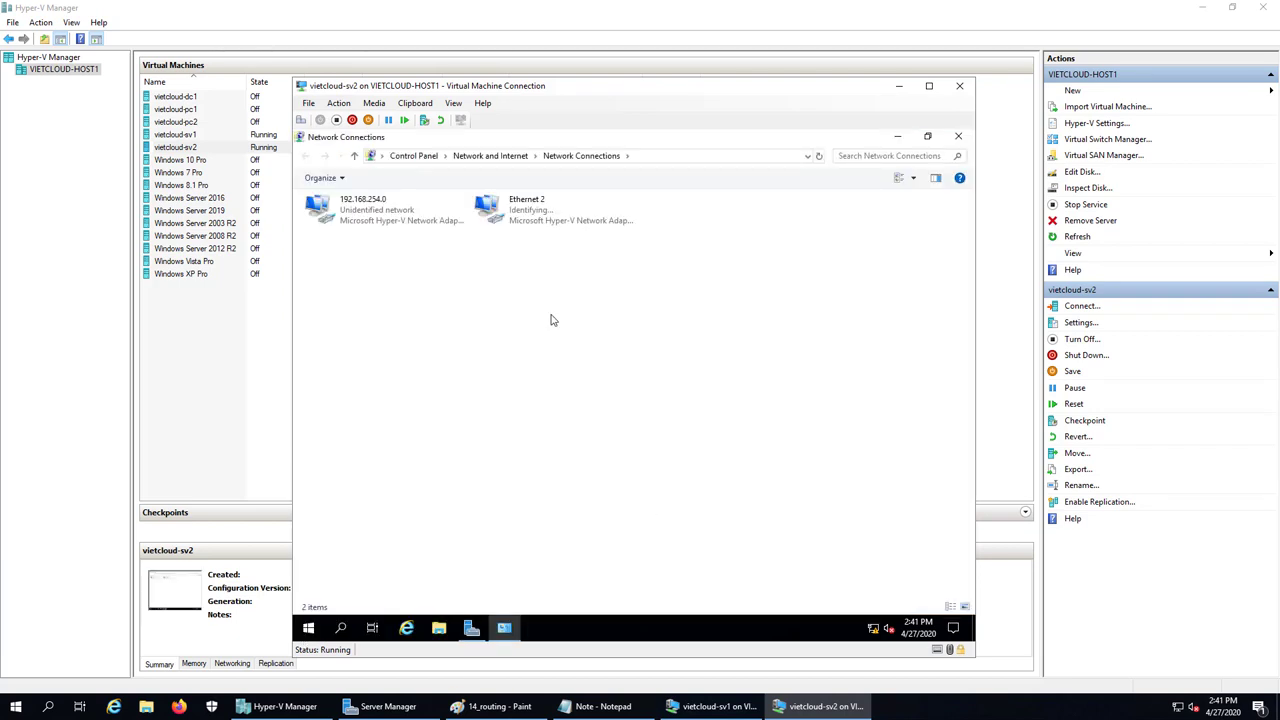
{"action": "left_click", "coordinate": [531, 219]}
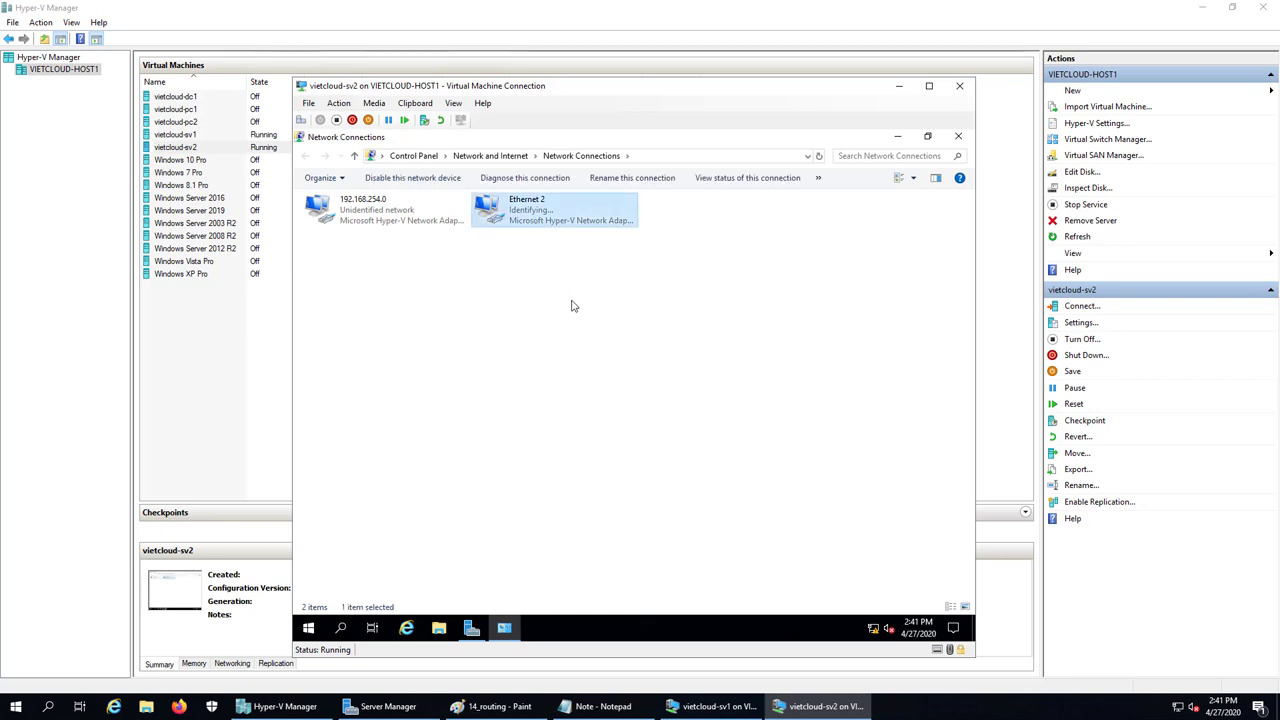
{"action": "double_click", "coordinate": [527, 215]}
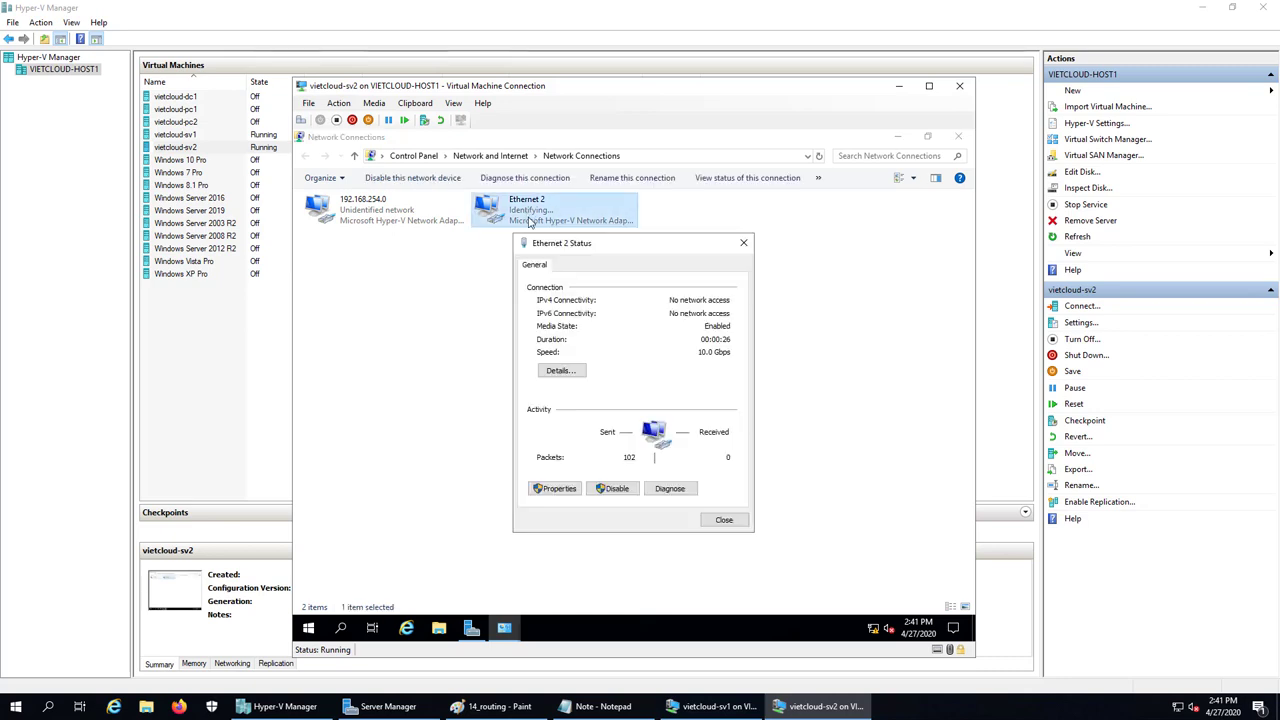
Disable IPv6 on the Ethernet 2 adapter and open its IPv4 properties
{"action": "left_click", "coordinate": [558, 489]}
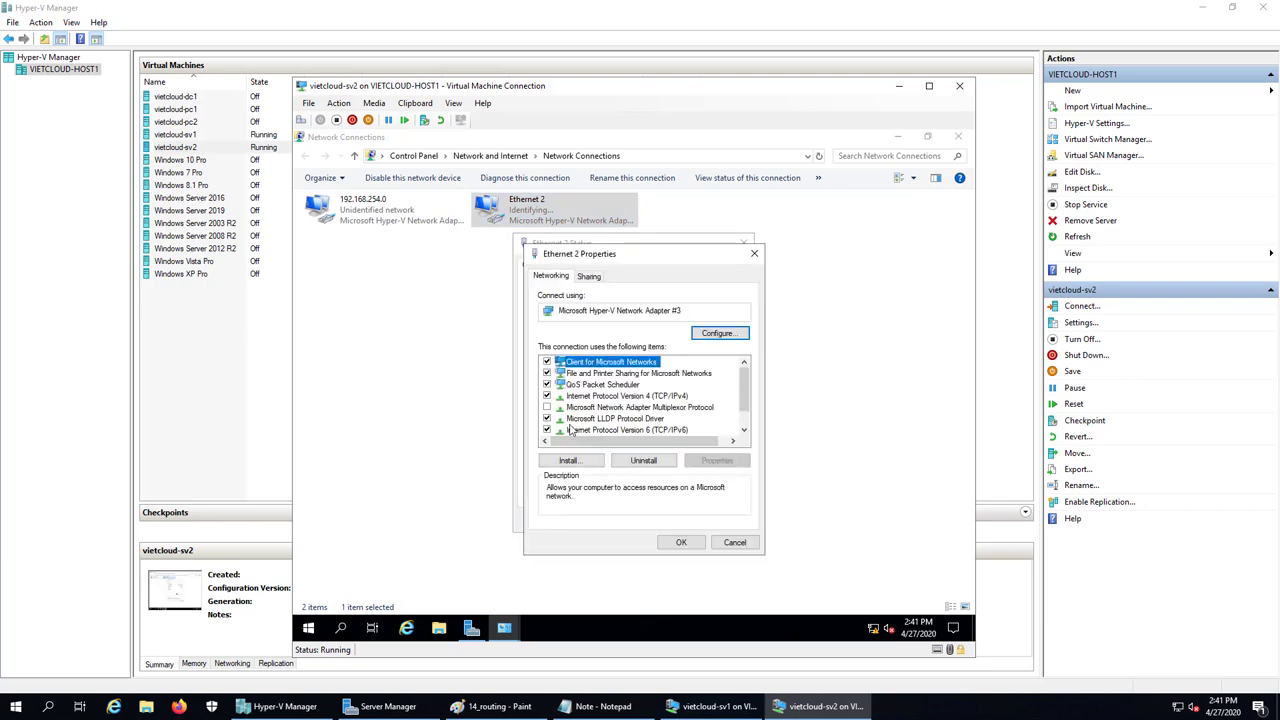
{"action": "left_click", "coordinate": [596, 431]}
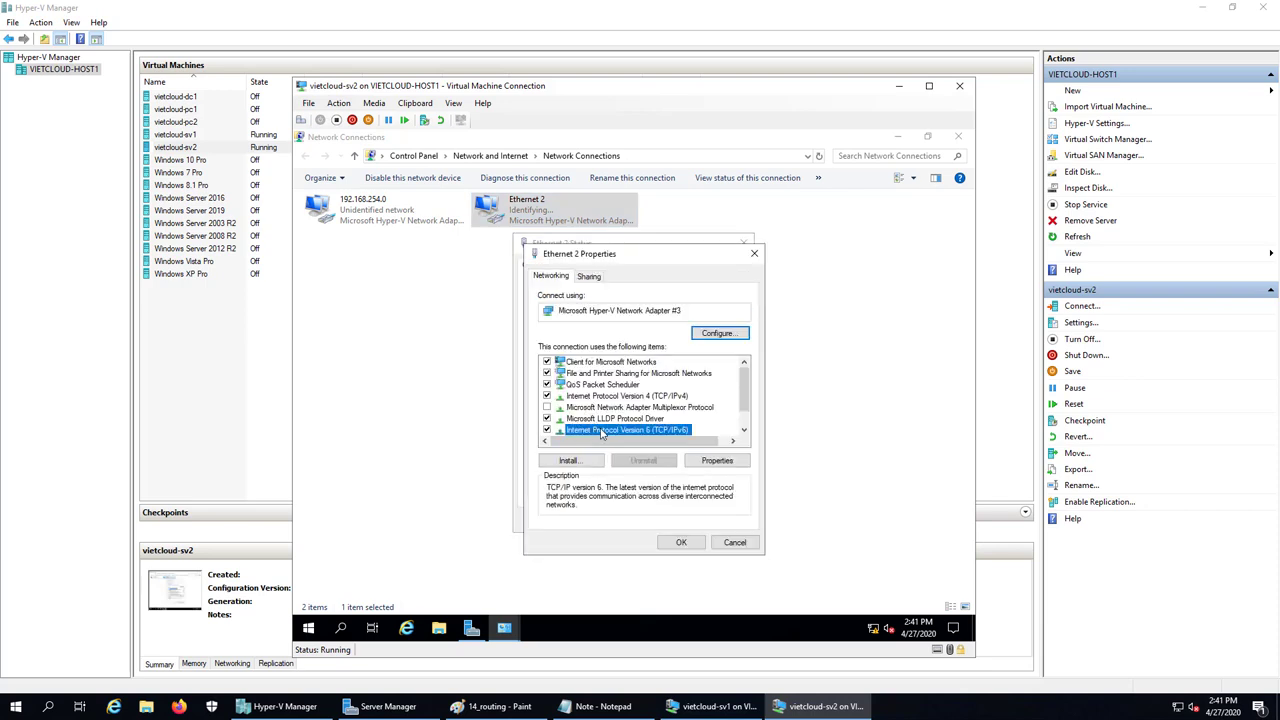
{"action": "left_click", "coordinate": [547, 430]}
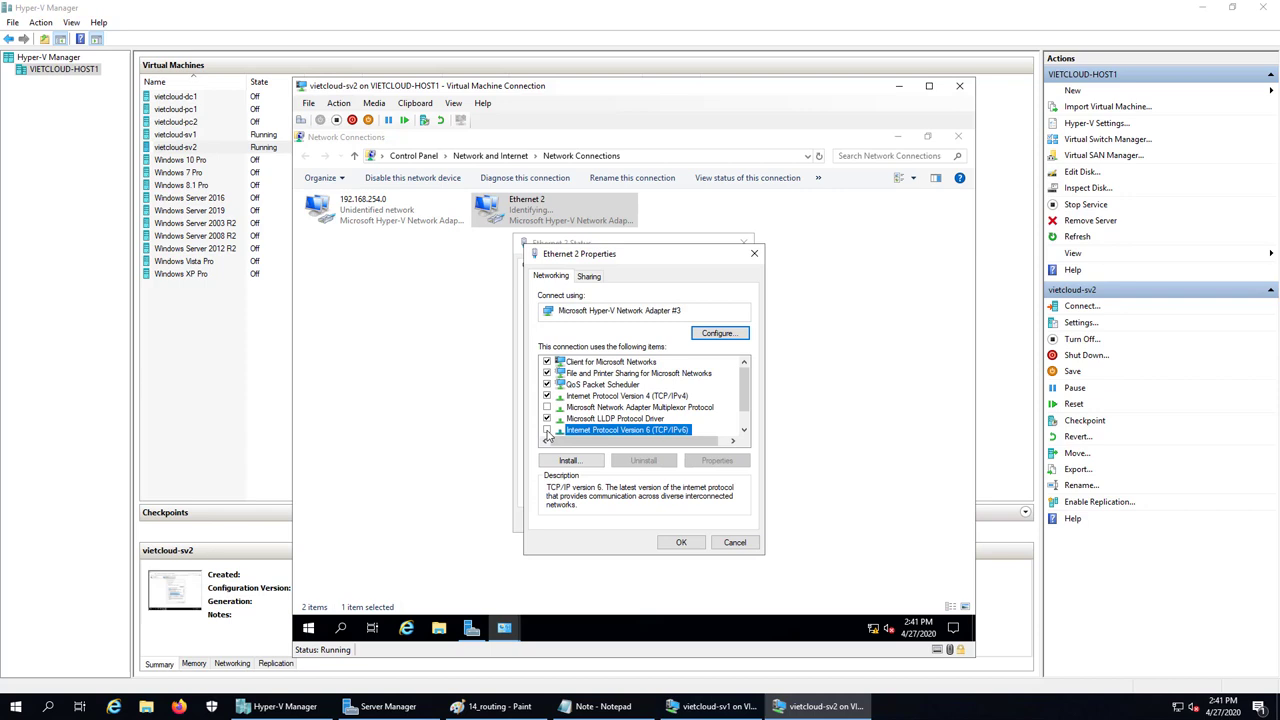
{"action": "double_click", "coordinate": [592, 397]}
Assign static IPv4 address 172.16.254.212 with its subnet mask and confirm both dialogs
{"action": "left_click", "coordinate": [590, 401]}
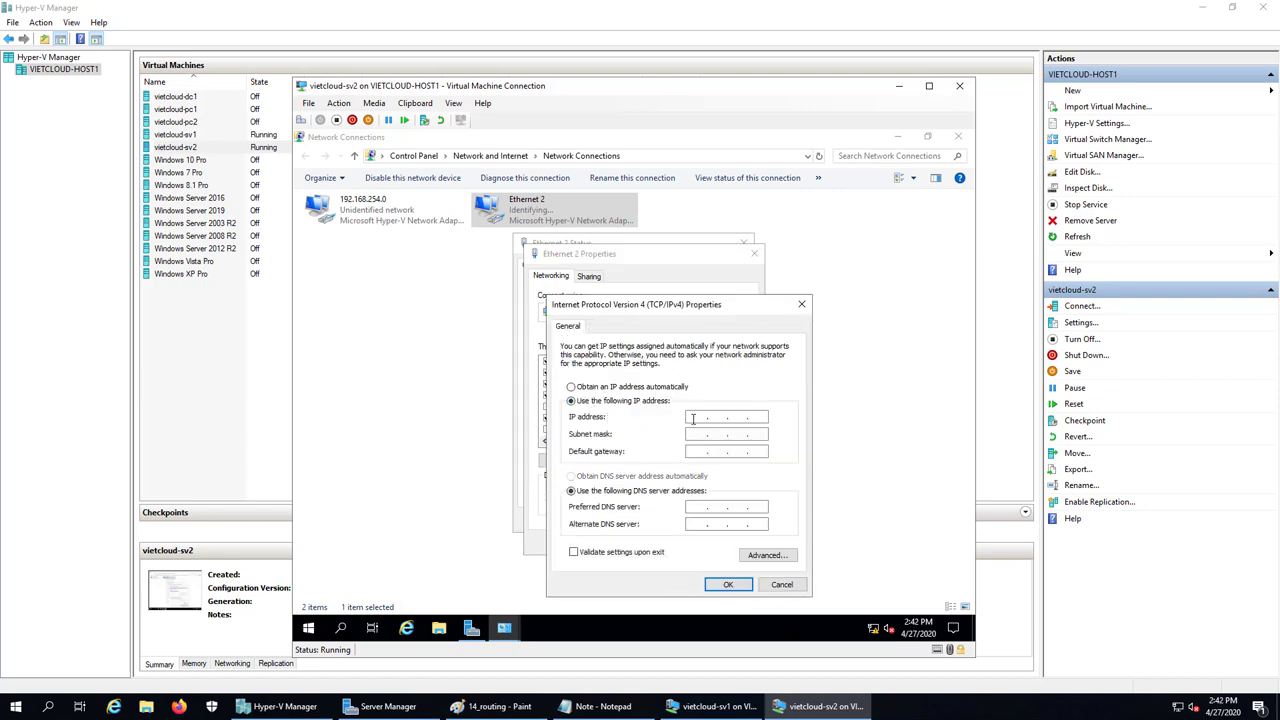
{"action": "left_click", "coordinate": [692, 419]}
{"action": "left_click", "coordinate": [493, 706]}
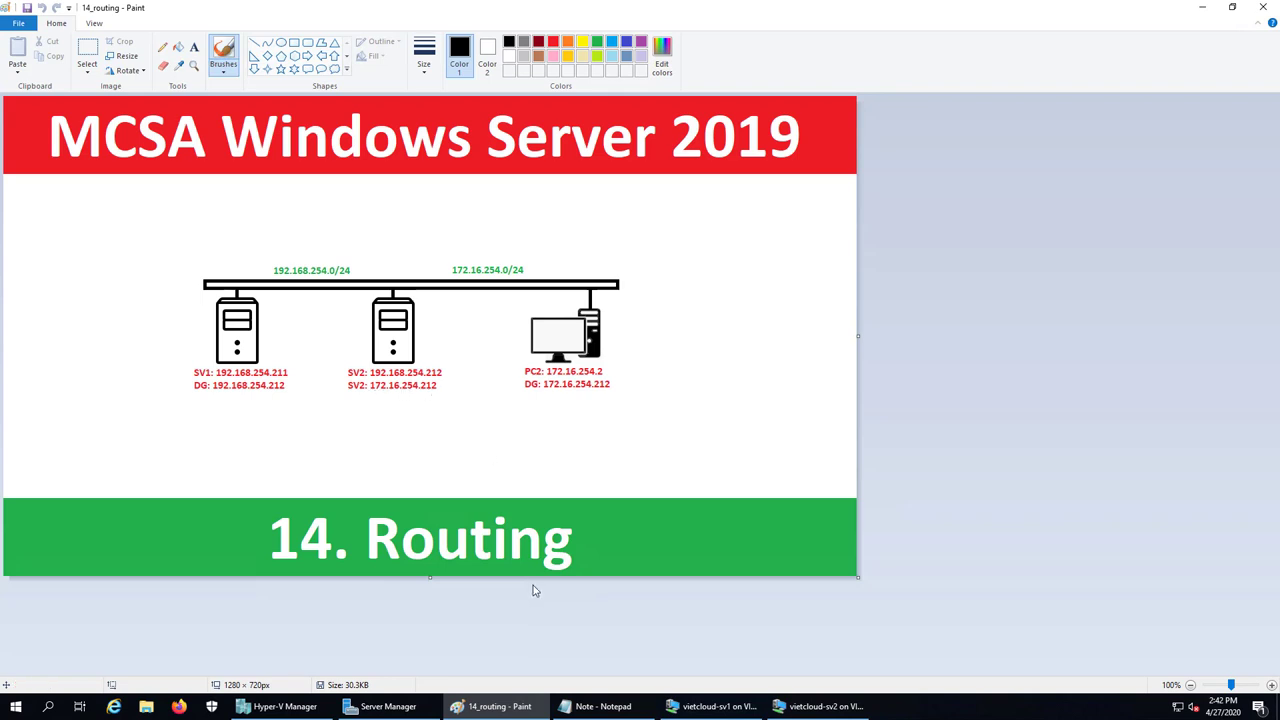
{"action": "left_click", "coordinate": [820, 706]}
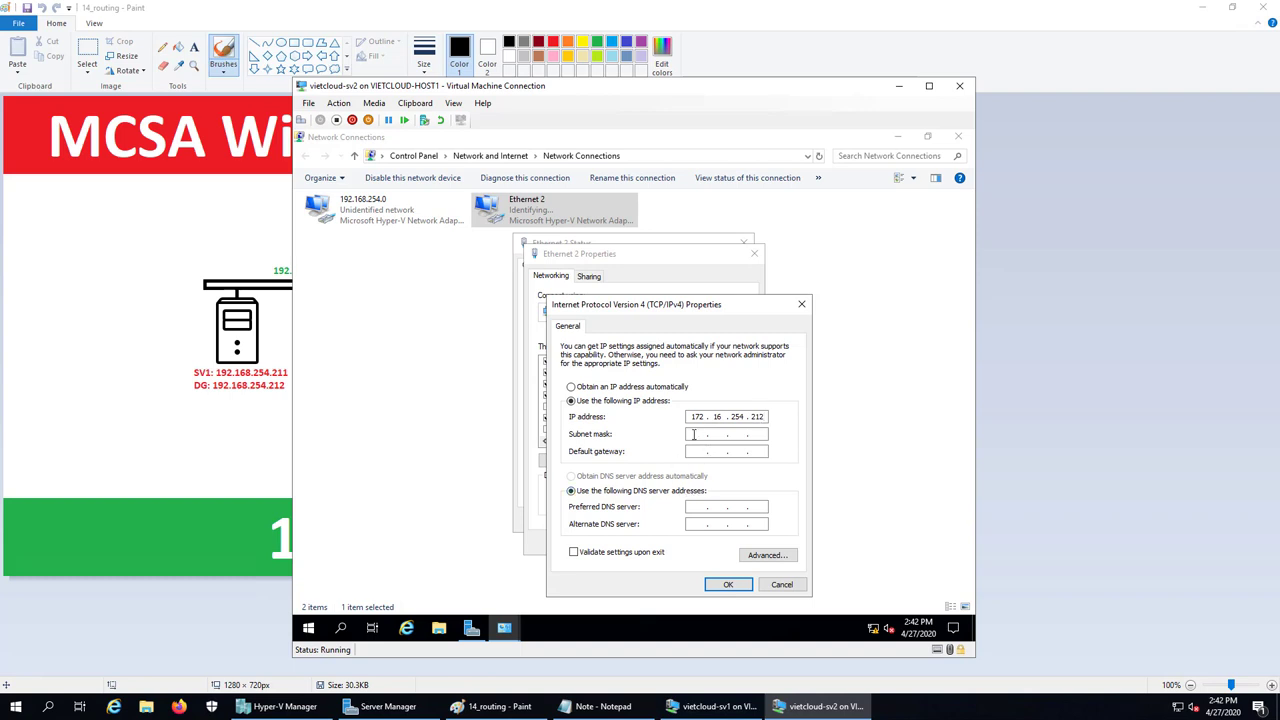
{"action": "left_click", "coordinate": [693, 434]}
{"action": "left_click", "coordinate": [728, 584]}
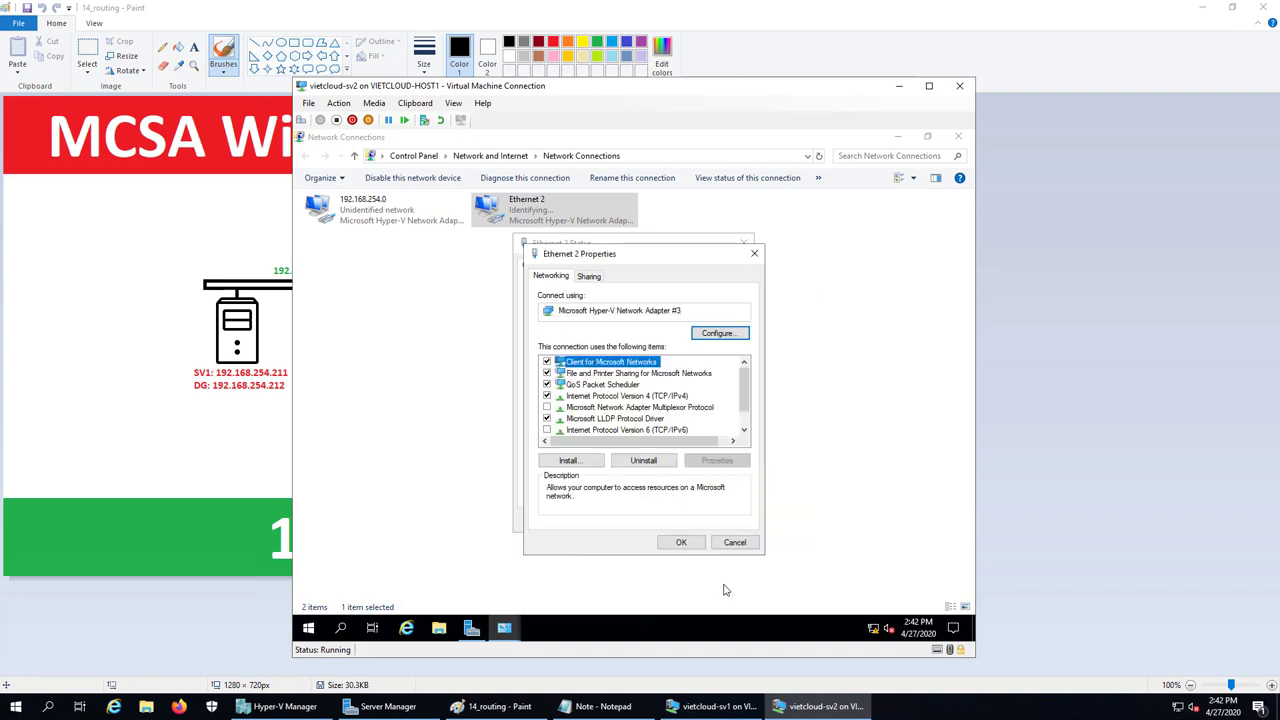
{"action": "left_click", "coordinate": [681, 542]}
Rename the Ethernet 2 connection to '172.16.254.0'
{"action": "left_click", "coordinate": [719, 522]}
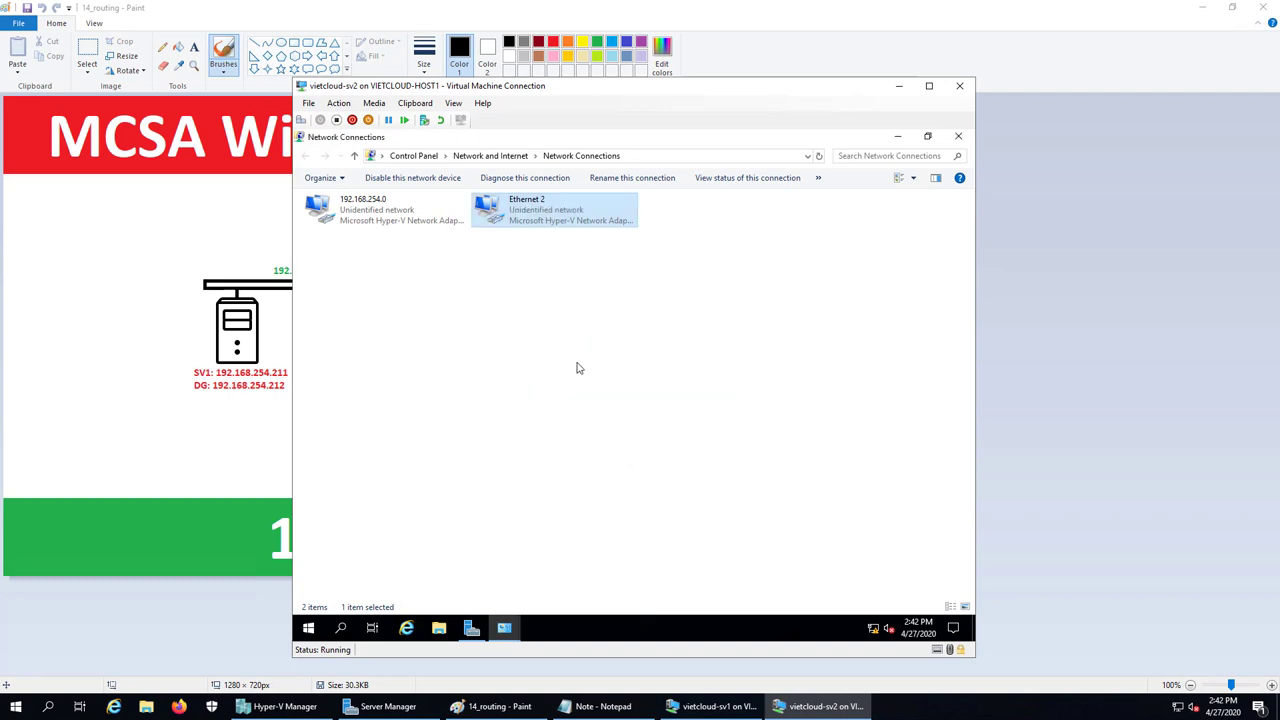
{"action": "right_click", "coordinate": [521, 213]}
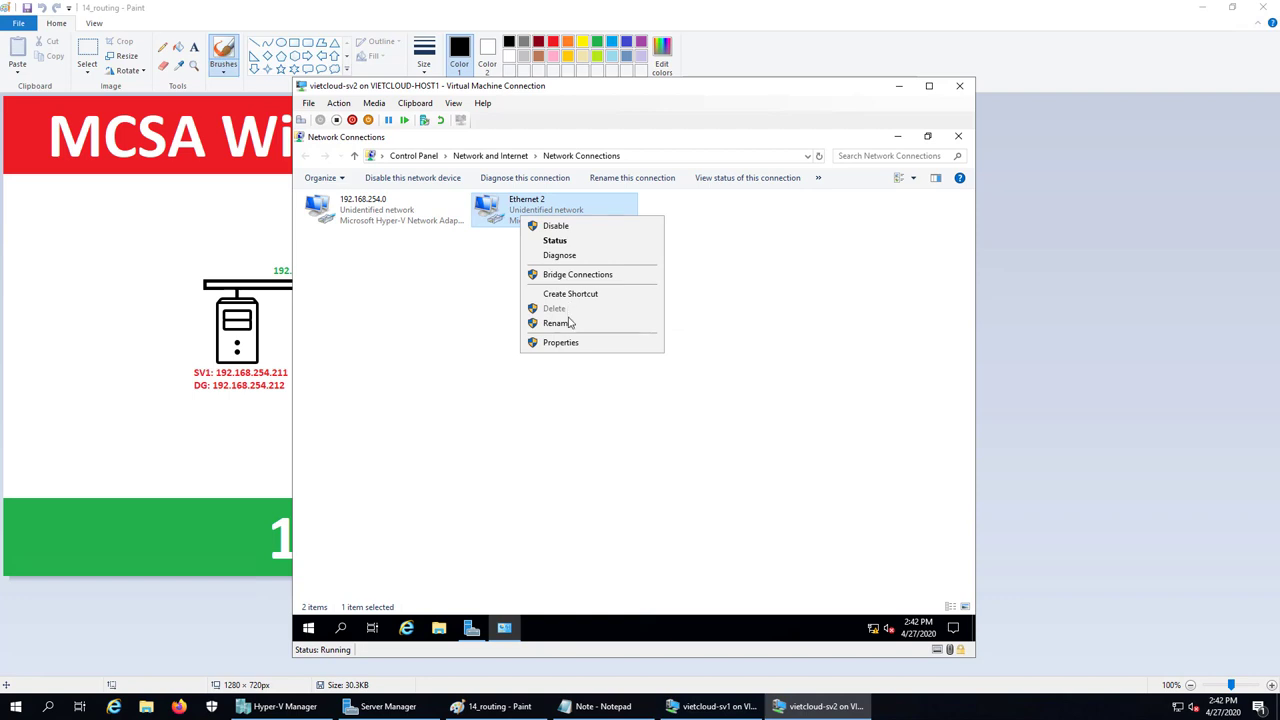
{"action": "left_click", "coordinate": [557, 323]}
{"action": "type", "text": "1"}
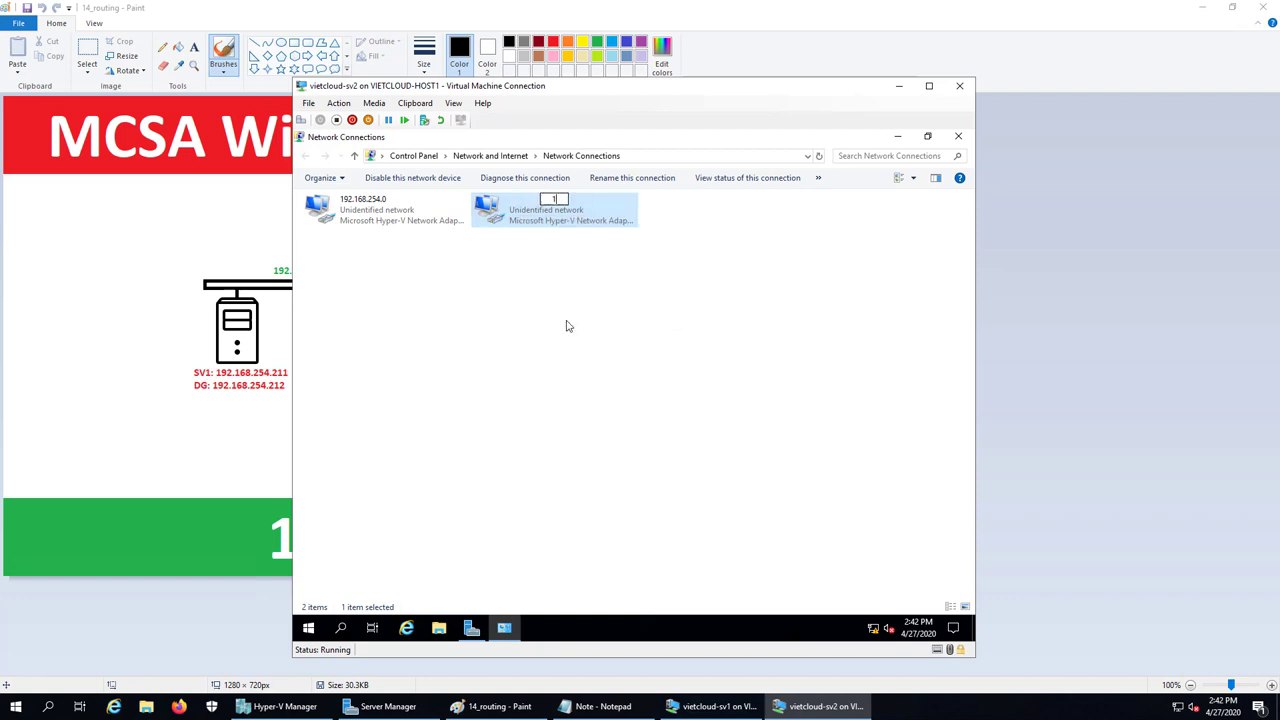
{"action": "type", "text": "72.16.254.0"}
{"action": "left_click", "coordinate": [566, 326]}
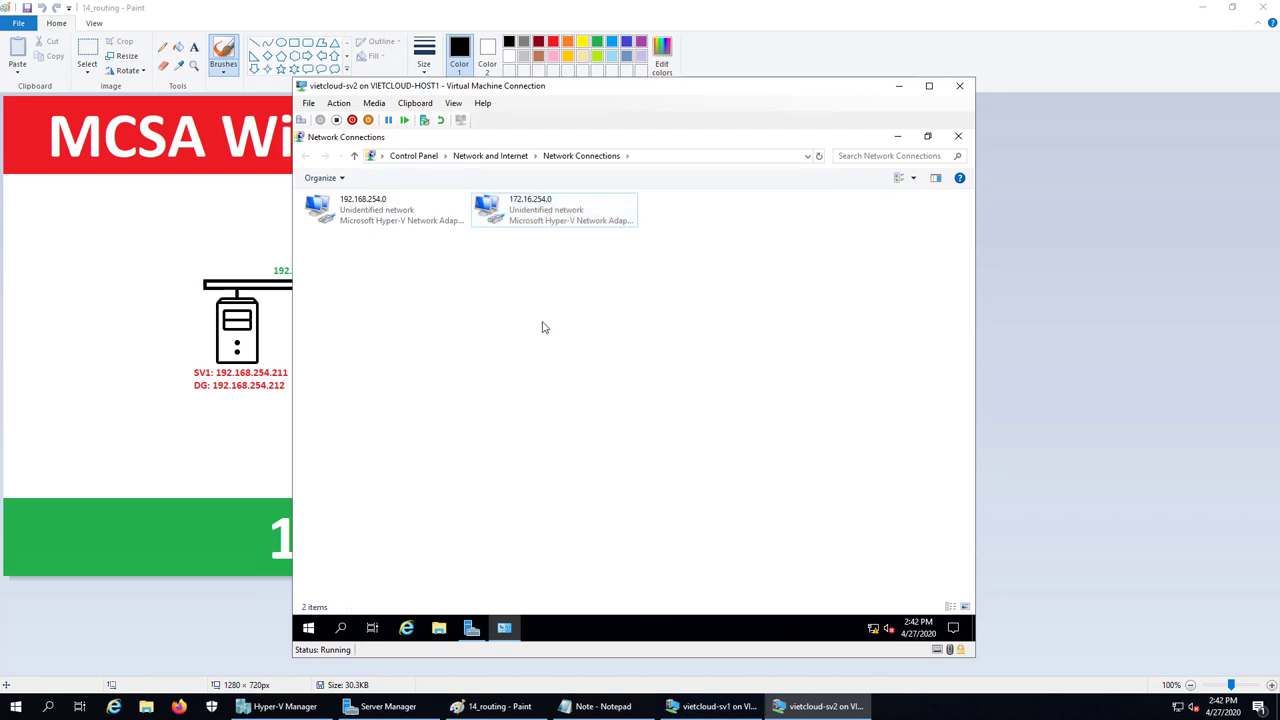
Review the 192.168.254.0 adapter's IPv4 address 192.168.254.212, then close Network Connections
{"action": "double_click", "coordinate": [383, 225]}
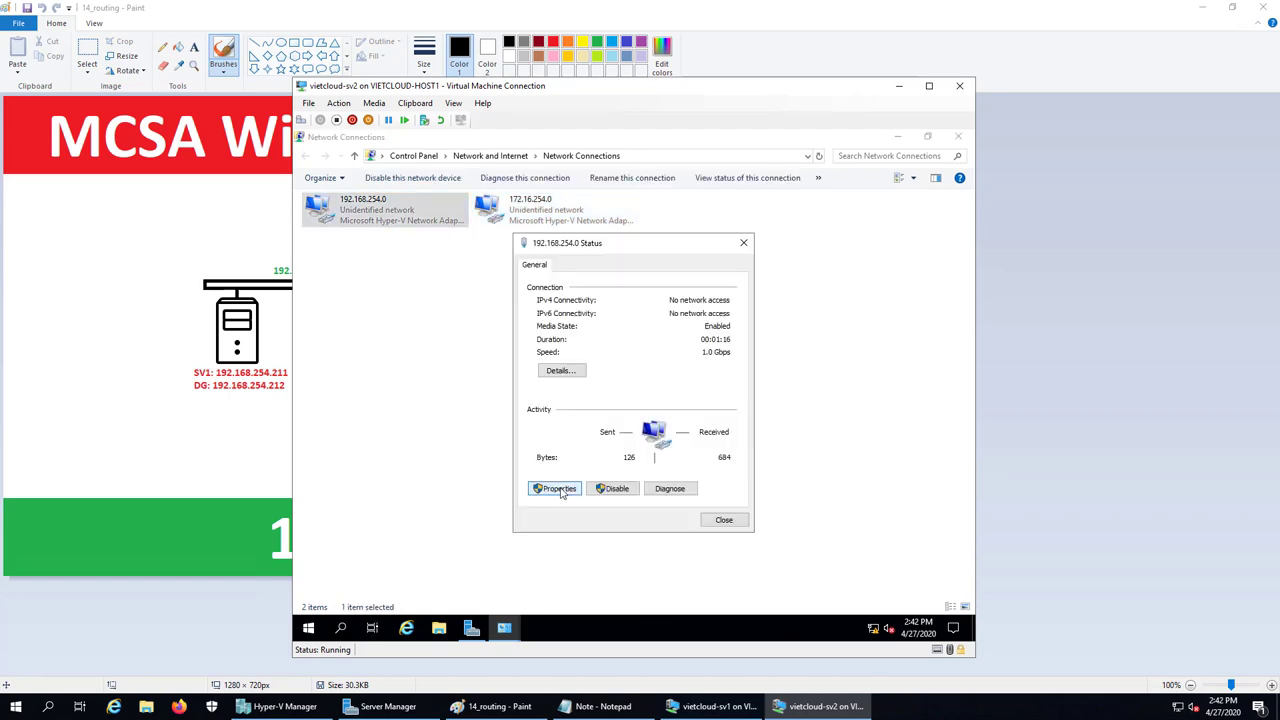
{"action": "left_click", "coordinate": [558, 489]}
{"action": "double_click", "coordinate": [610, 397]}
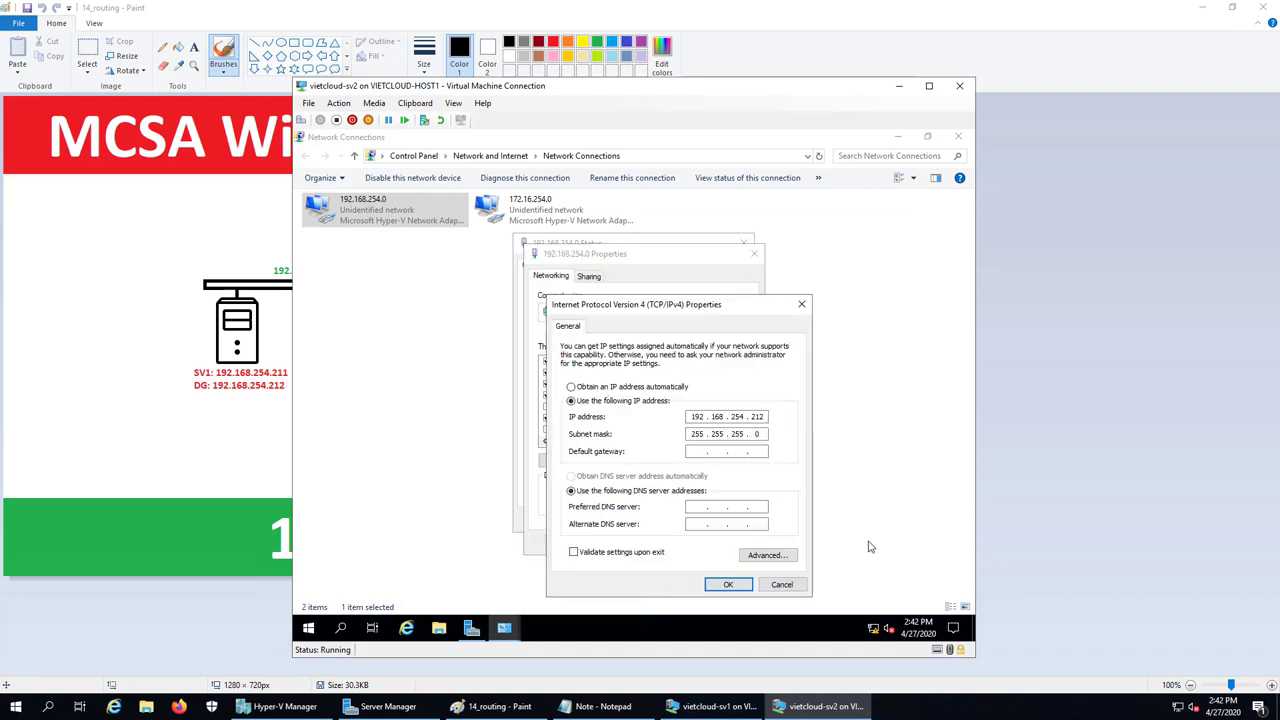
{"action": "left_click", "coordinate": [728, 584]}
{"action": "left_click", "coordinate": [690, 545]}
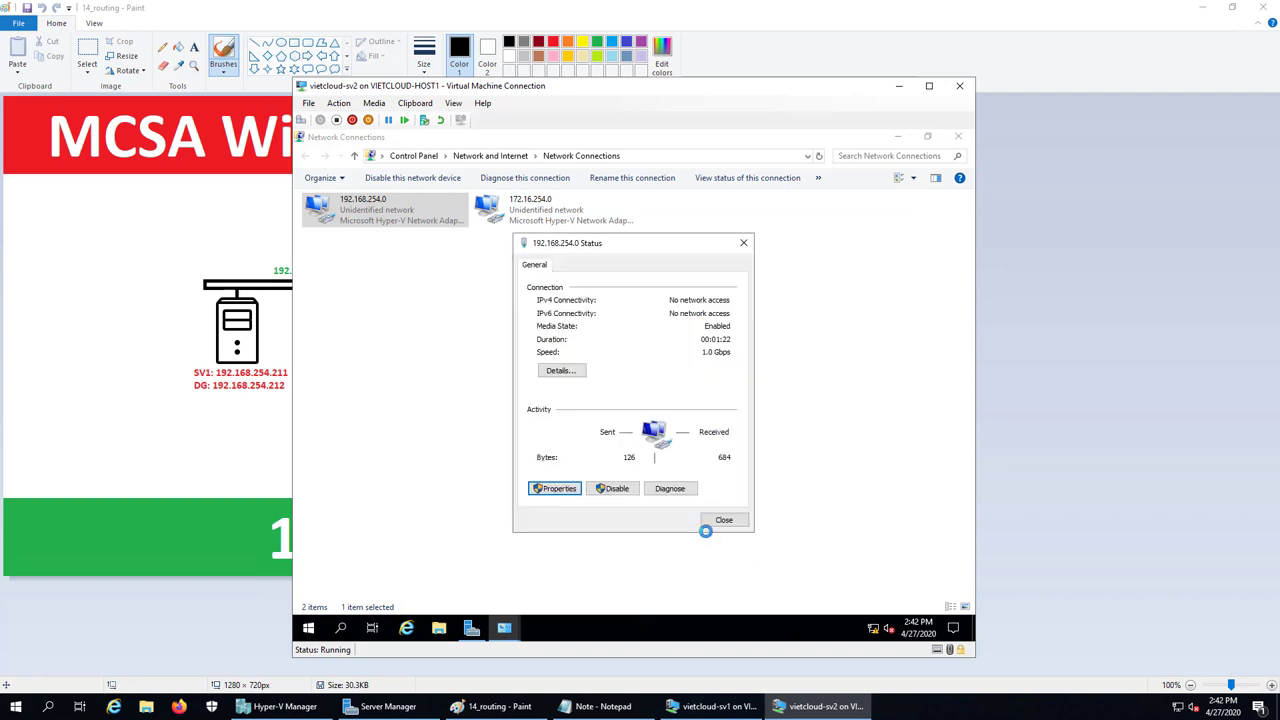
{"action": "left_click", "coordinate": [724, 520]}
{"action": "left_click", "coordinate": [774, 403]}
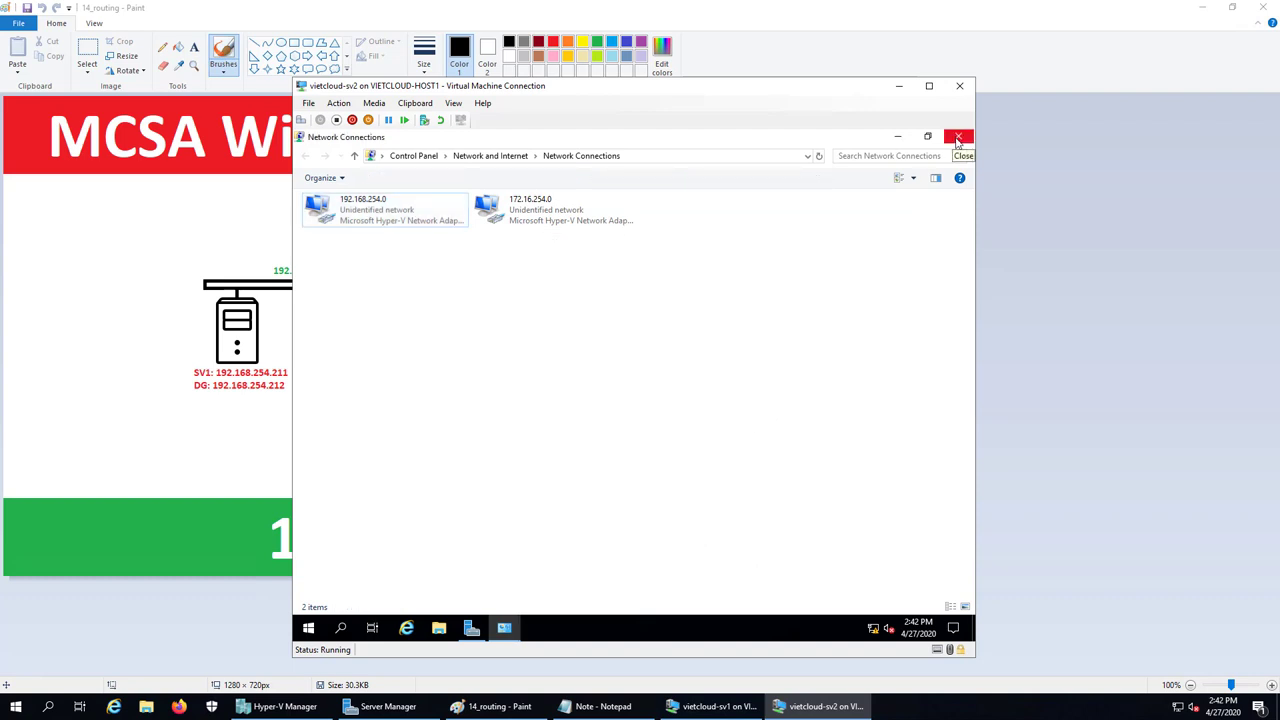
{"action": "left_click", "coordinate": [957, 138]}
{"action": "left_click", "coordinate": [848, 226]}
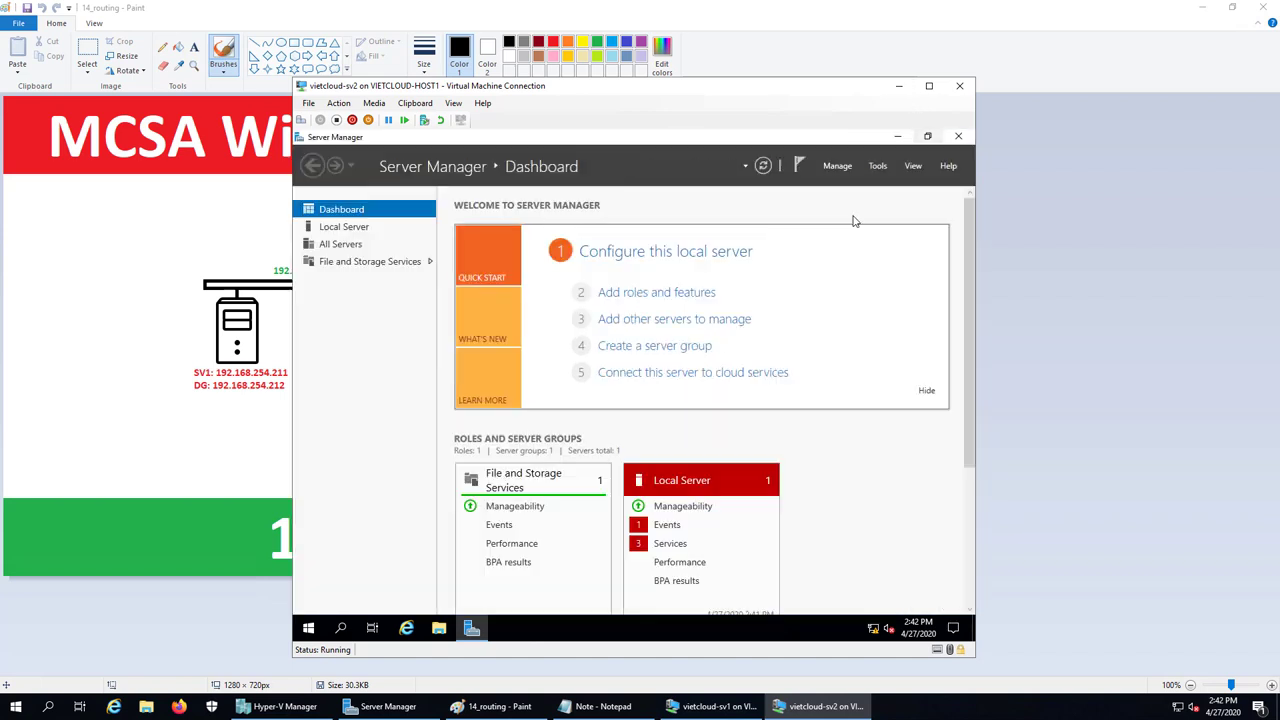
Set vietcloud-pc2's Network Adapter to the 172.16.254.0/24 switch and save its settings
{"action": "left_click", "coordinate": [898, 86]}
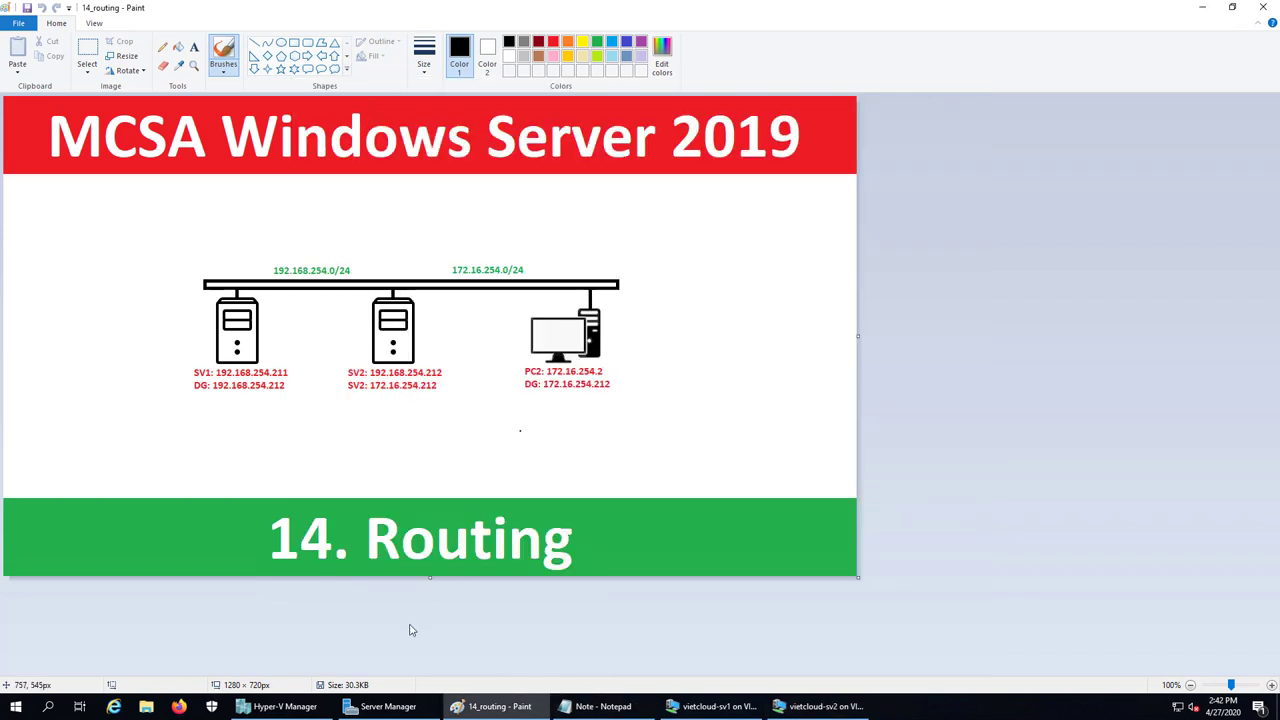
{"action": "left_click", "coordinate": [280, 706]}
{"action": "right_click", "coordinate": [177, 122]}
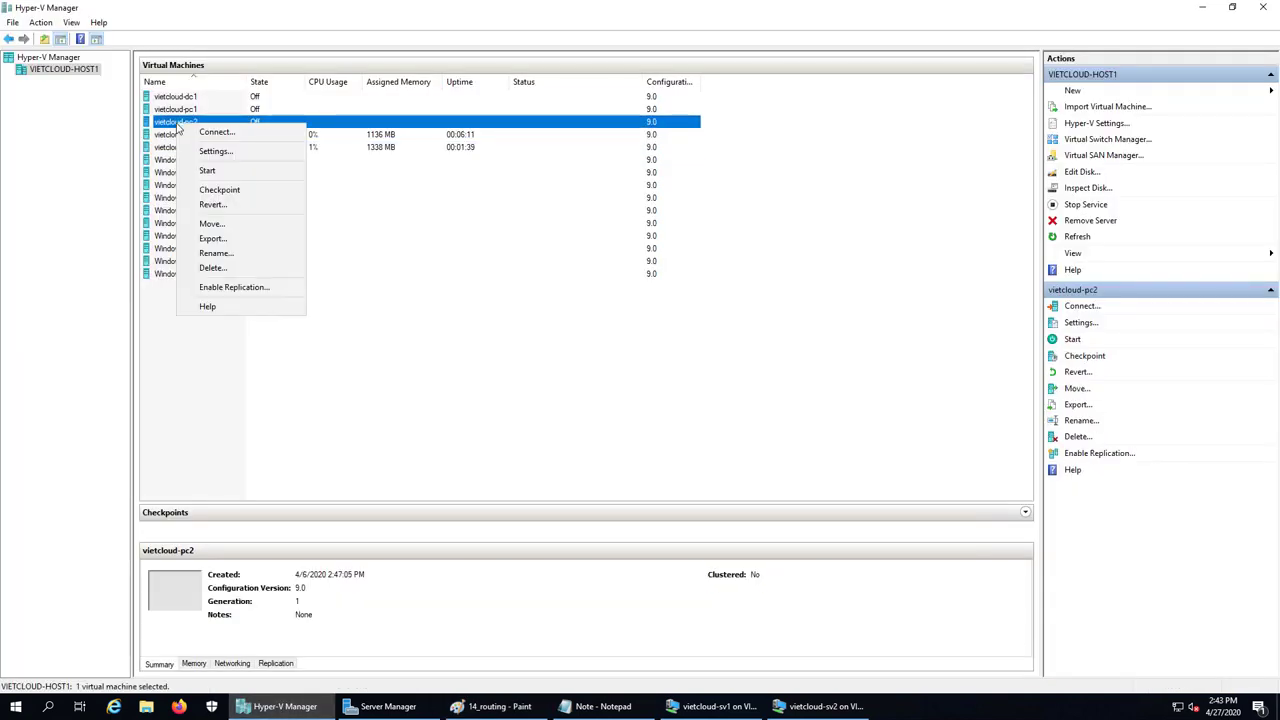
{"action": "left_click", "coordinate": [263, 157]}
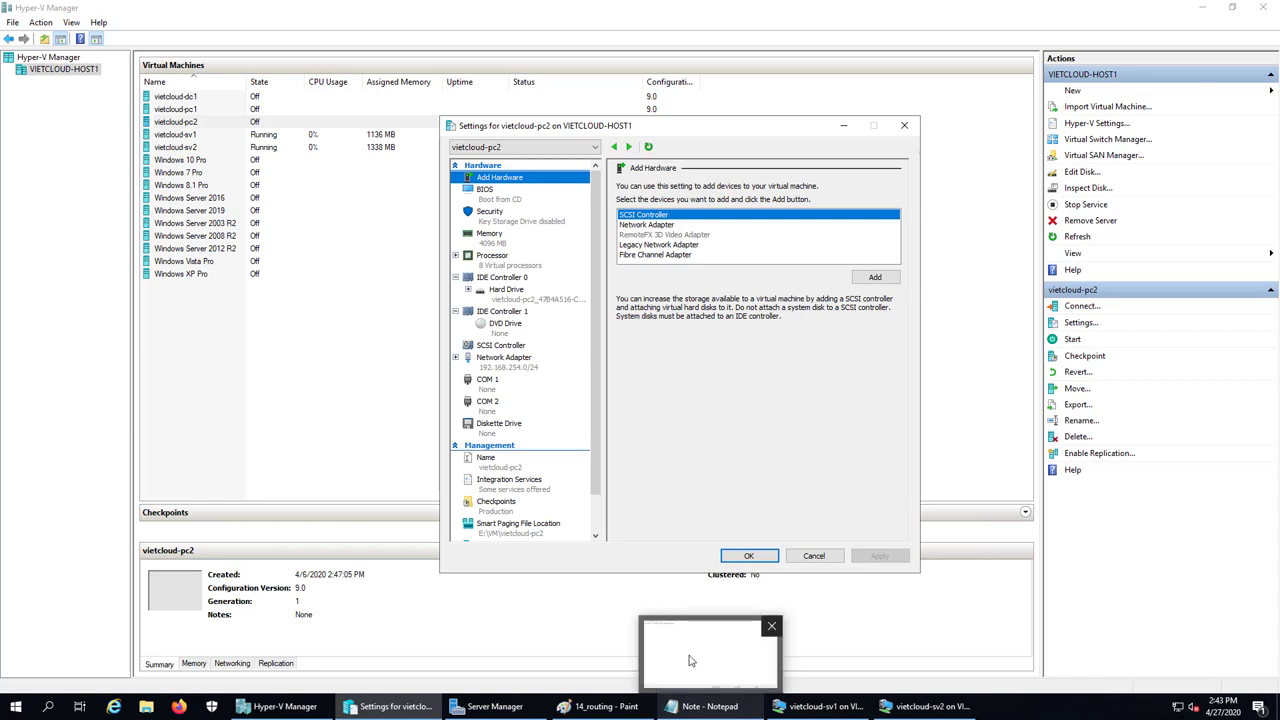
{"action": "left_click", "coordinate": [520, 368]}
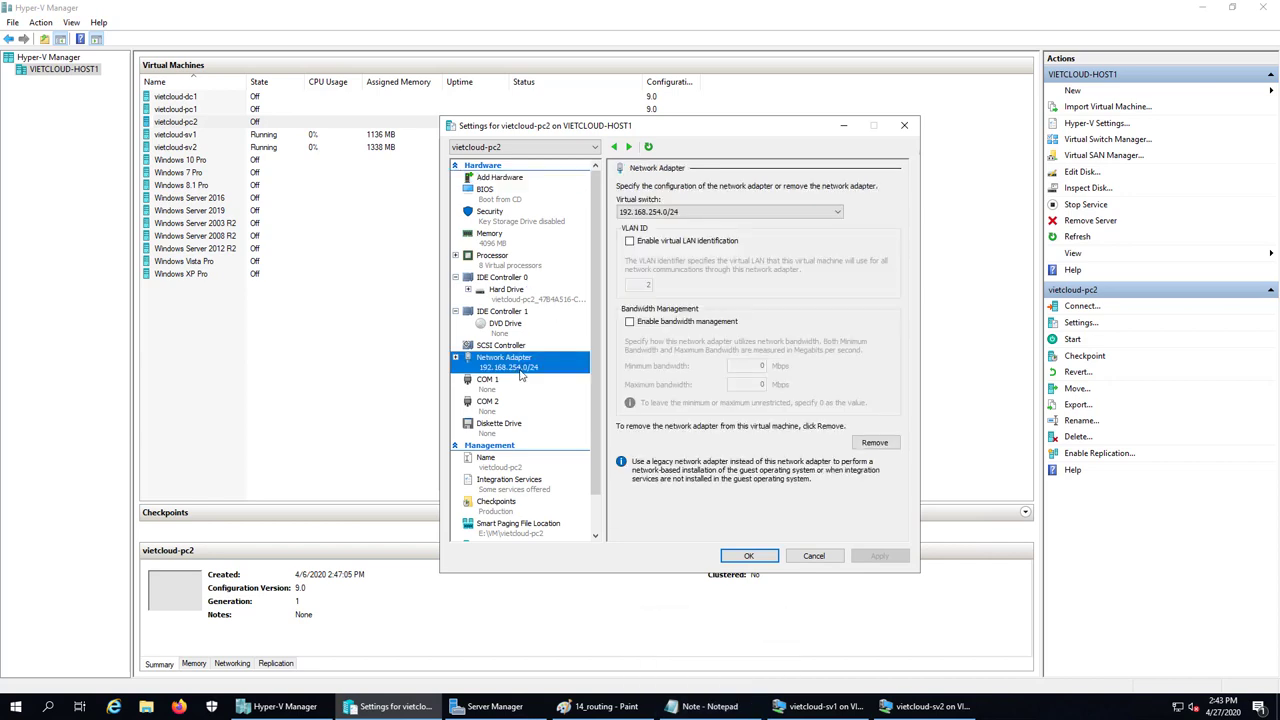
{"action": "left_click", "coordinate": [693, 214]}
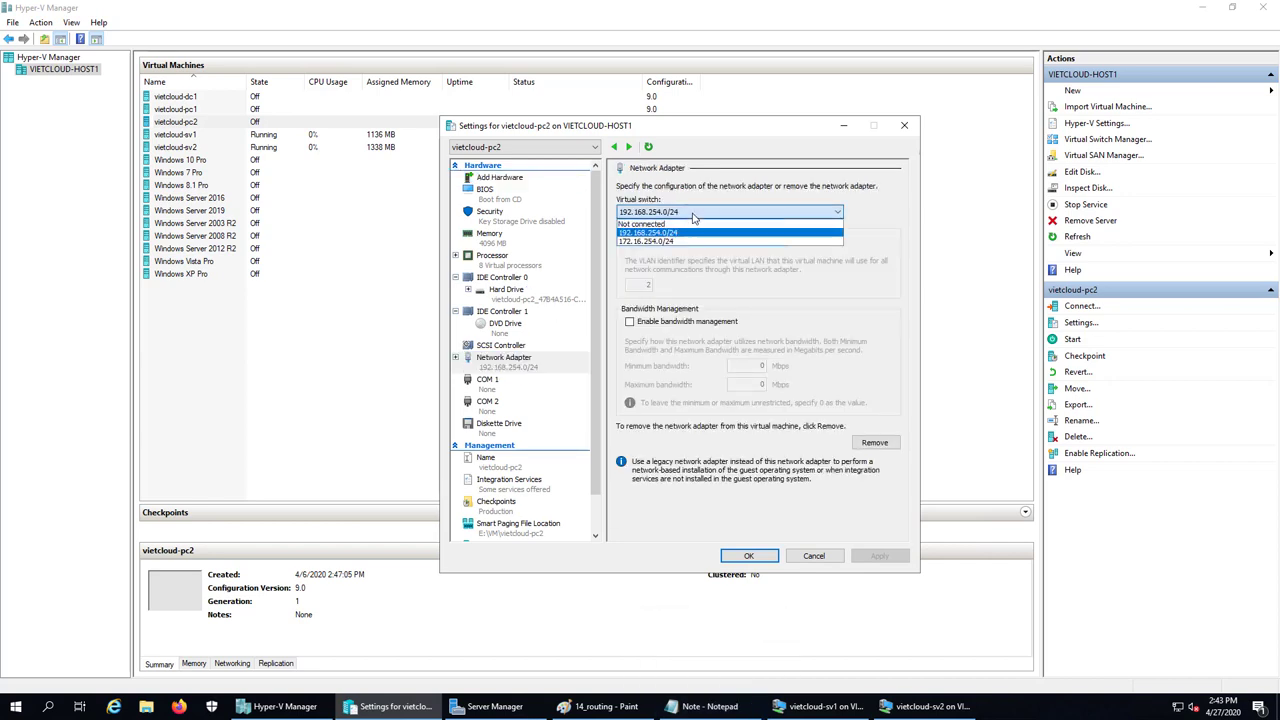
{"action": "left_click", "coordinate": [666, 242]}
{"action": "left_click", "coordinate": [753, 556]}
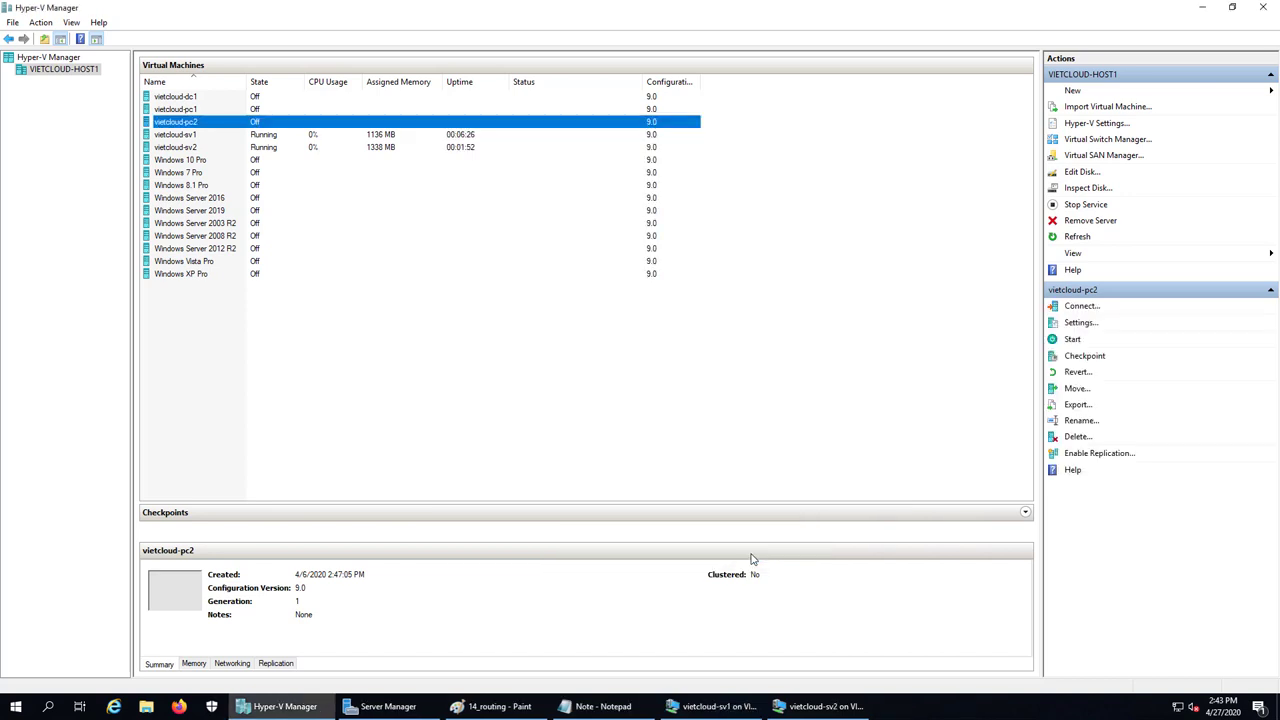
Start vietcloud-pc2, open its console, and arrange the sv1 and sv2 console windows
{"action": "right_click", "coordinate": [173, 121]}
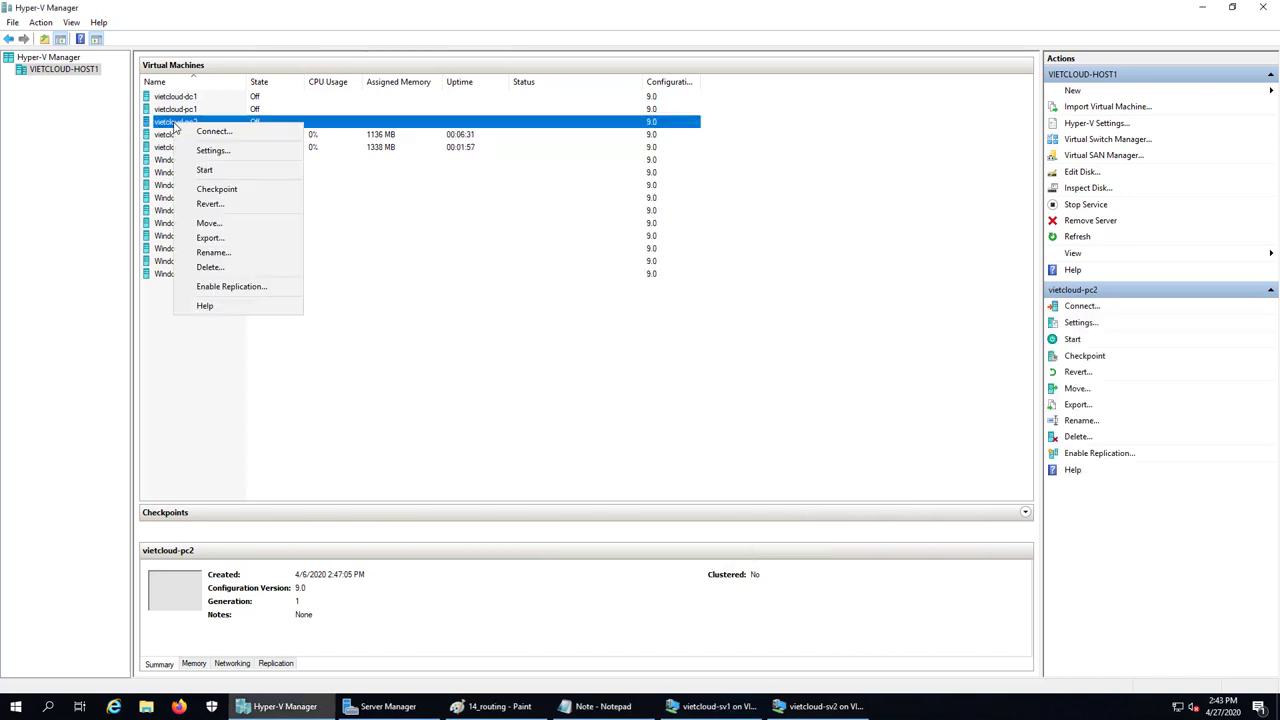
{"action": "left_click", "coordinate": [190, 171]}
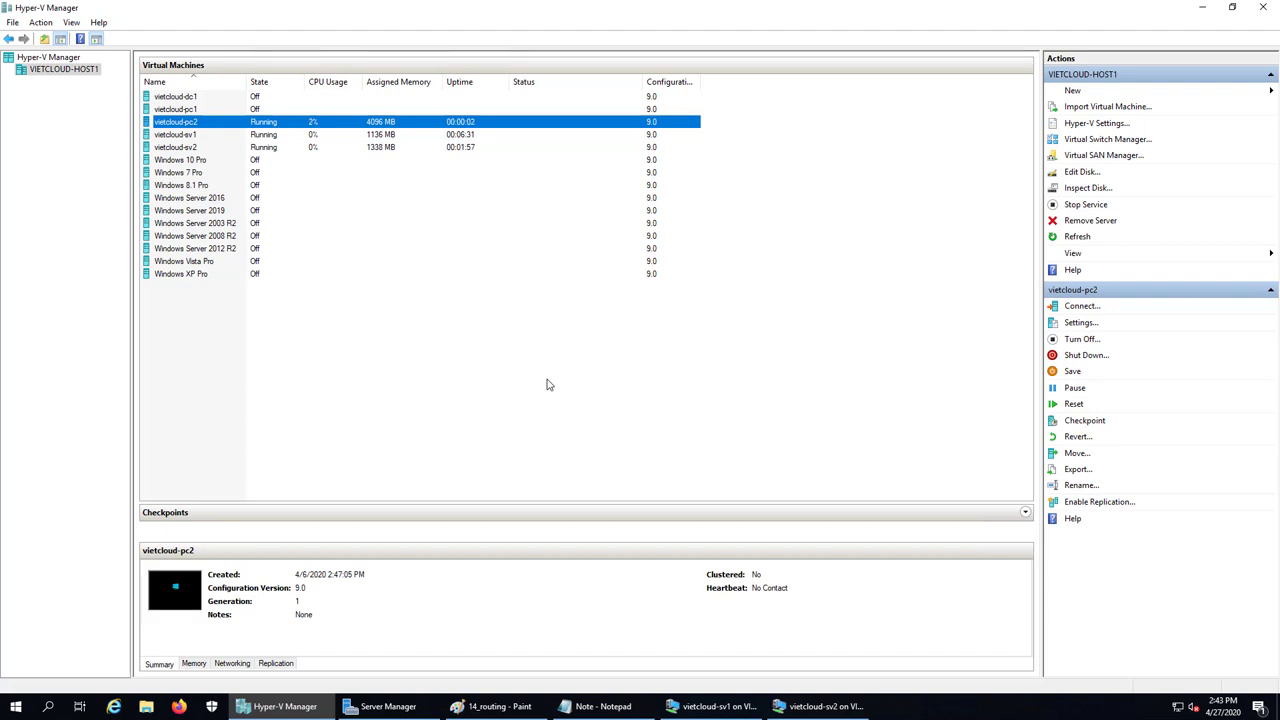
{"action": "double_click", "coordinate": [304, 122]}
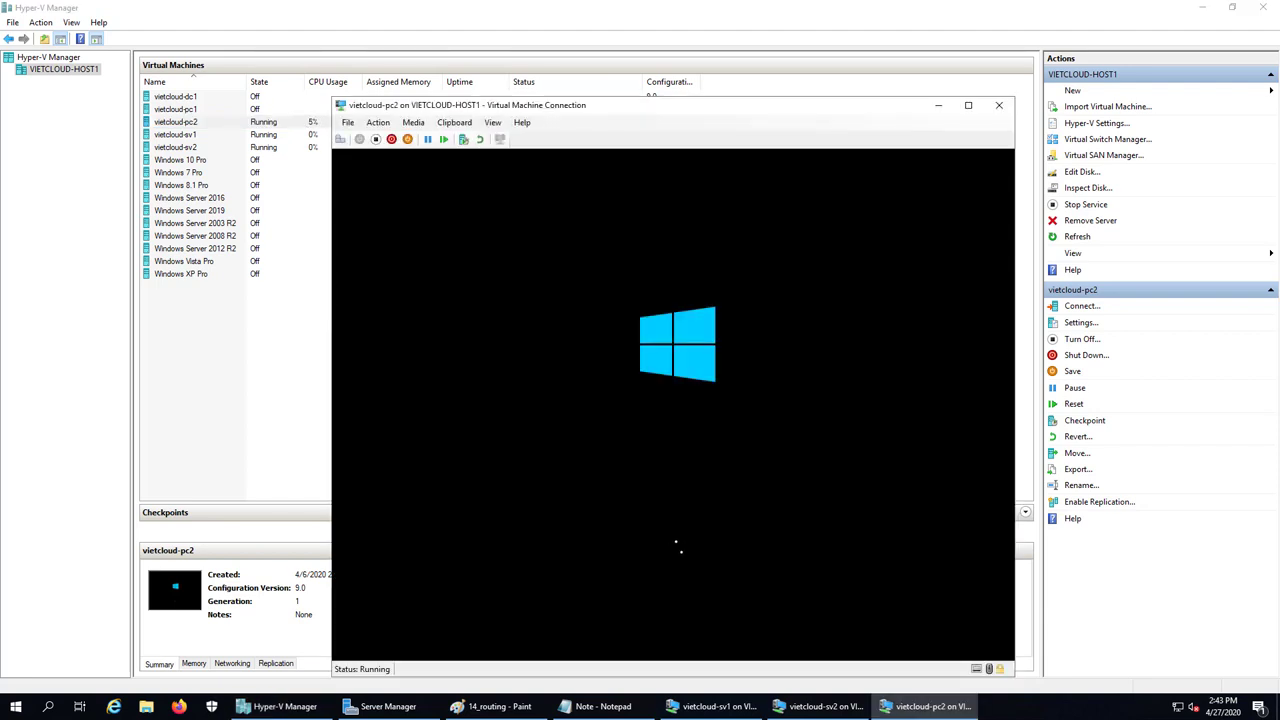
{"action": "left_click_drag", "start_coordinate": [673, 112], "coordinate": [905, 109]}
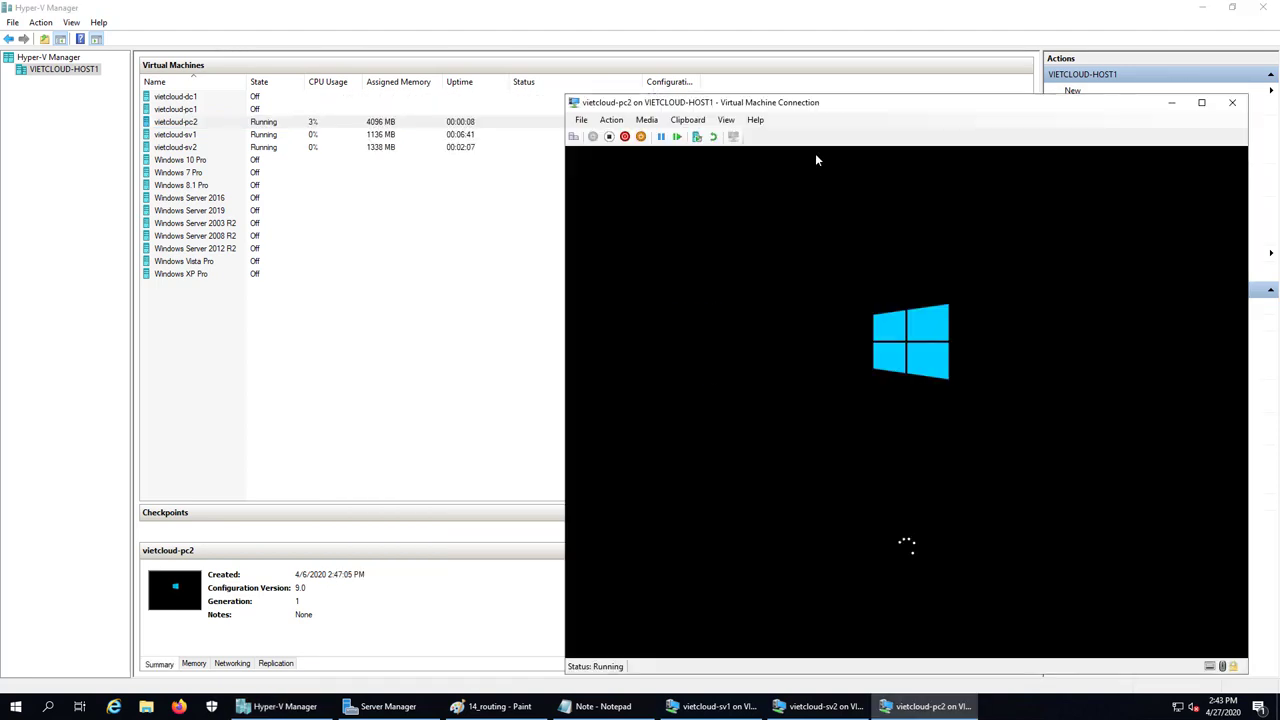
{"action": "left_click", "coordinate": [712, 706]}
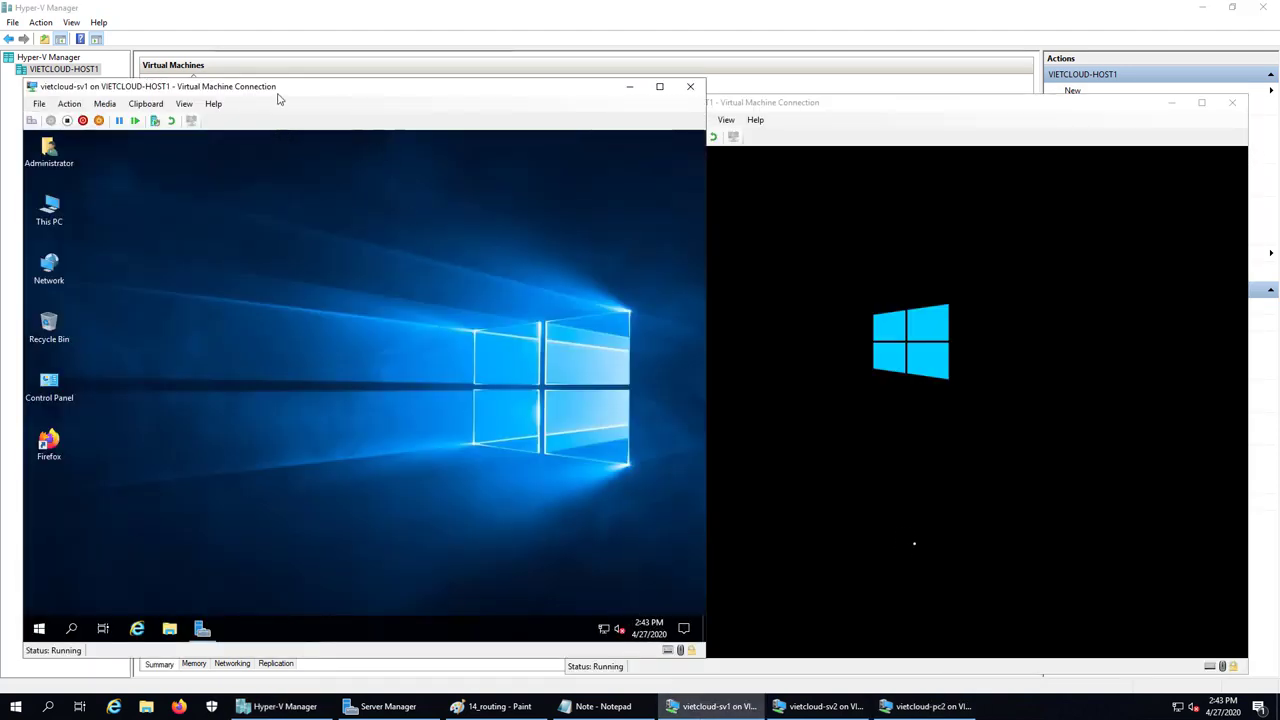
{"action": "left_click", "coordinate": [822, 706]}
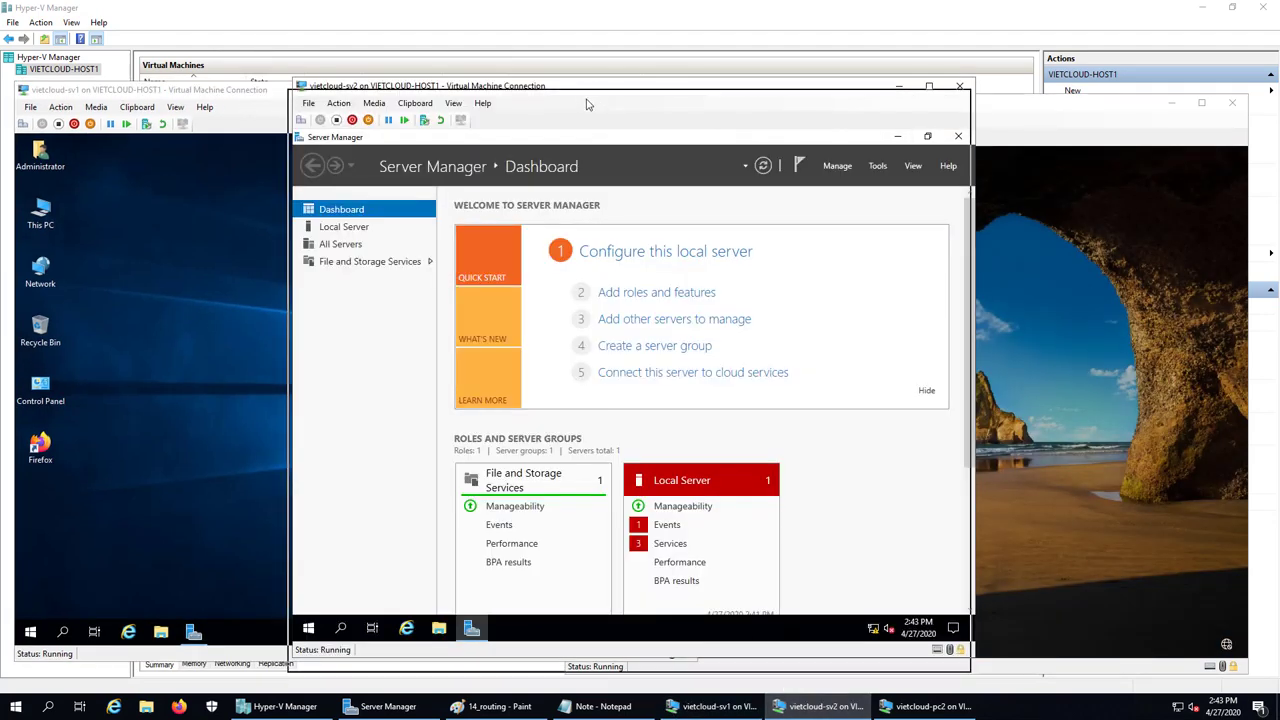
{"action": "left_click_drag", "start_coordinate": [595, 88], "coordinate": [590, 101]}
Dismiss pc2's lock screen and sign in as Administrator with the account password
{"action": "left_click", "coordinate": [1078, 440]}
{"action": "left_click", "coordinate": [1032, 430]}
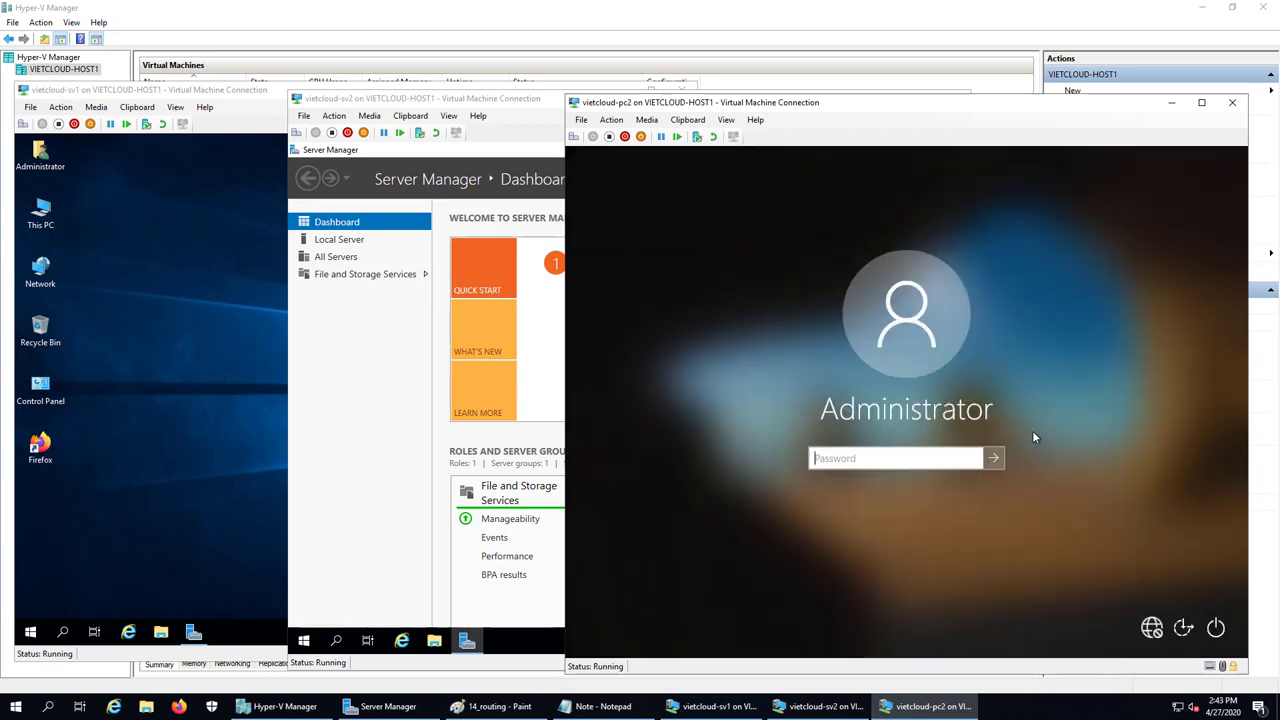
{"action": "left_click", "coordinate": [240, 97]}
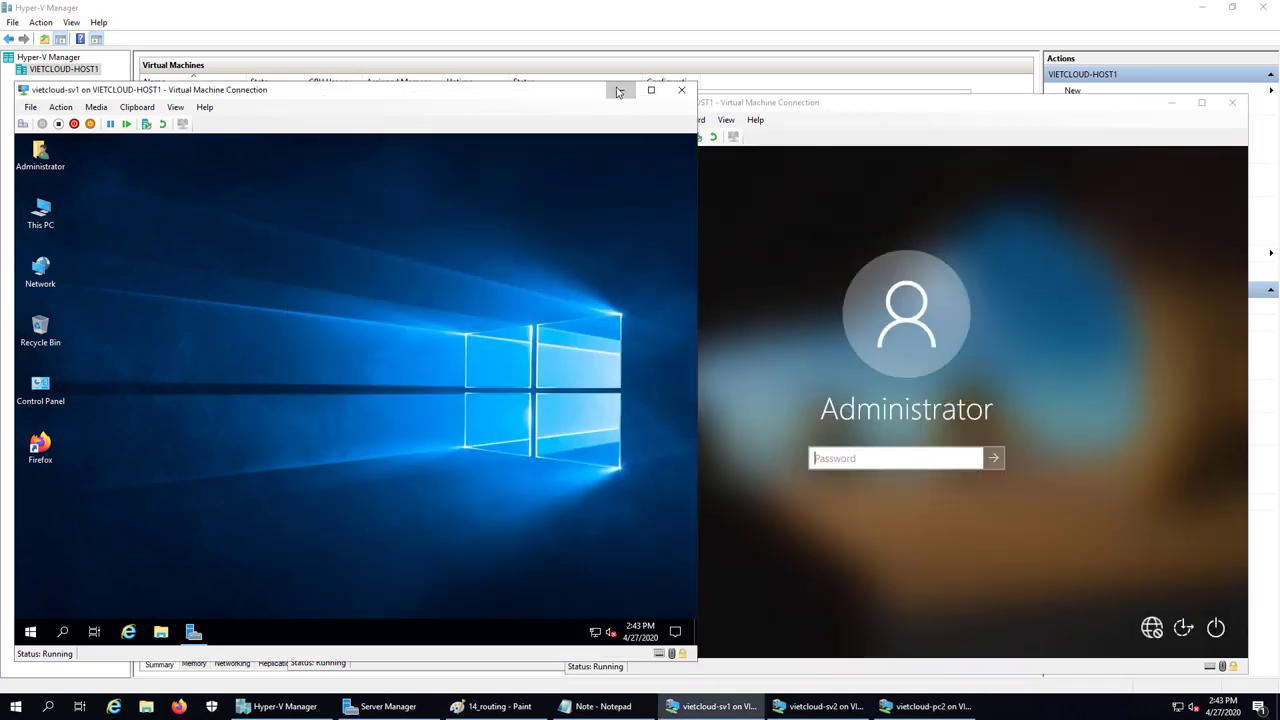
{"action": "left_click", "coordinate": [620, 89]}
{"action": "left_click", "coordinate": [620, 101]}
{"action": "left_click", "coordinate": [894, 99]}
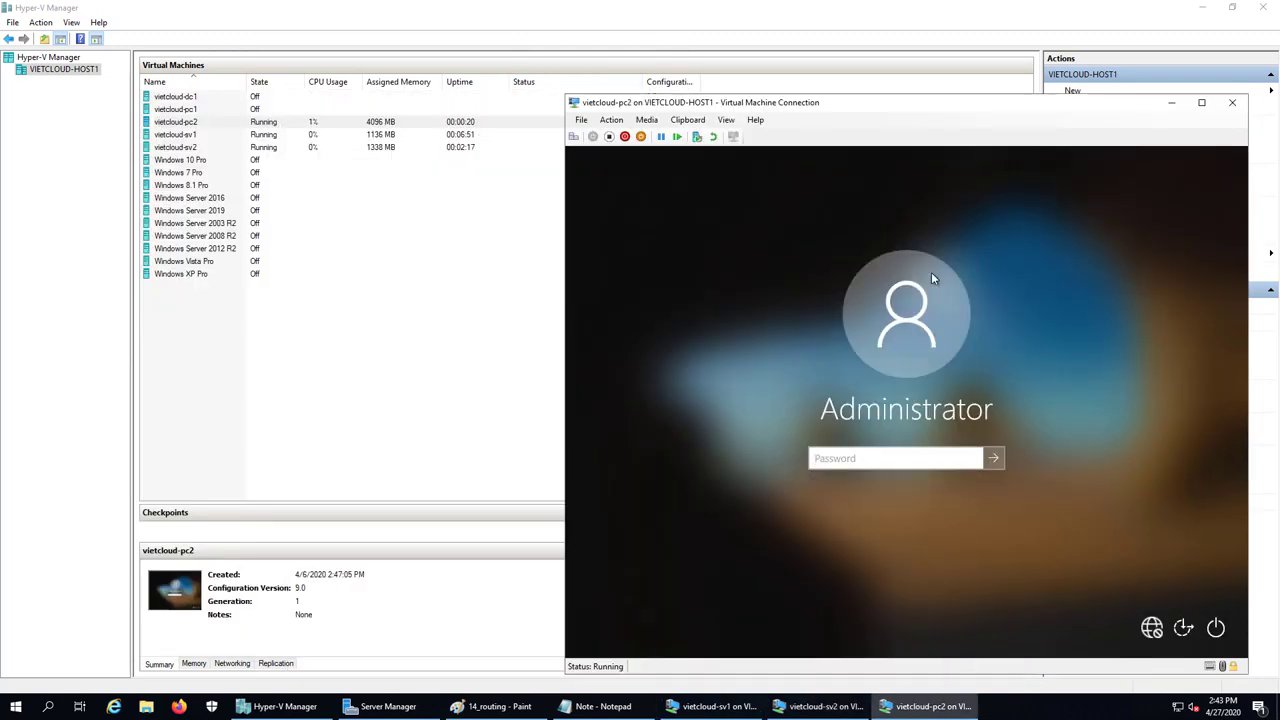
{"action": "left_click", "coordinate": [884, 459]}
{"action": "type", "text": "**********"}
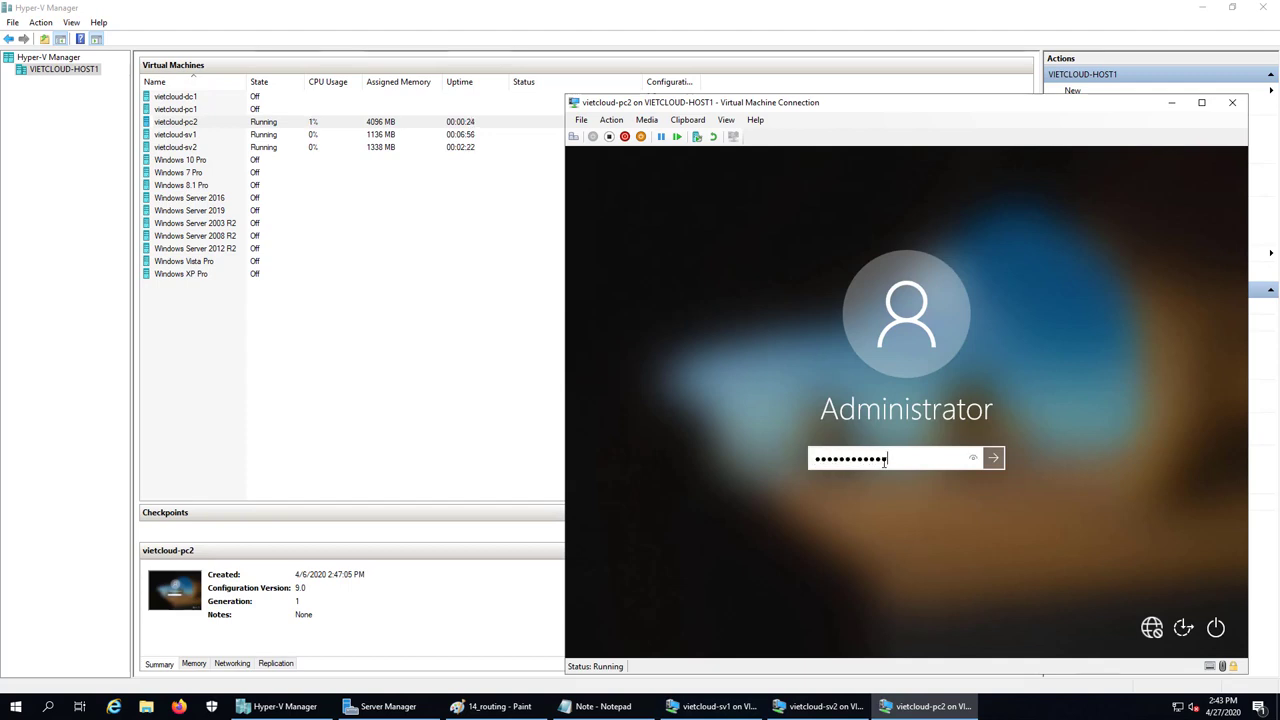
{"action": "key", "text": "Return"}
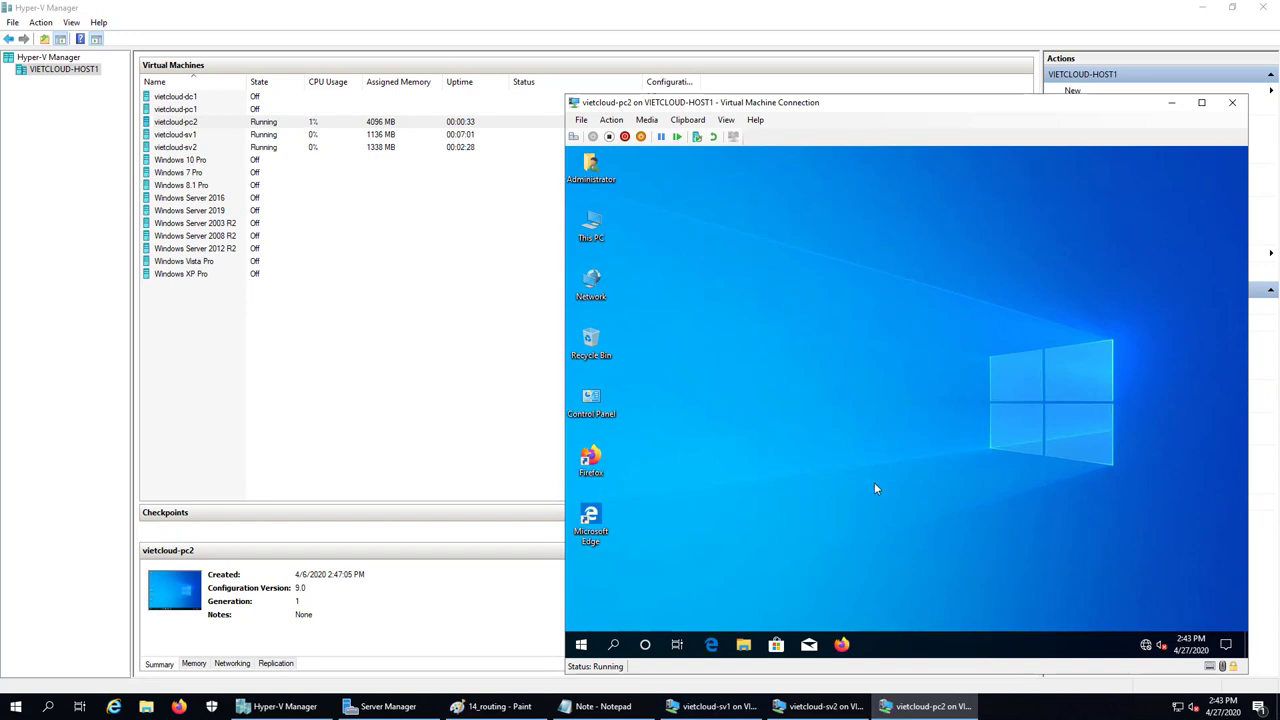
Open pc2's Network Connections with ncpa.cpl, checking the routing diagram in Paint
{"action": "right_click", "coordinate": [581, 644]}
{"action": "left_click", "coordinate": [612, 590]}
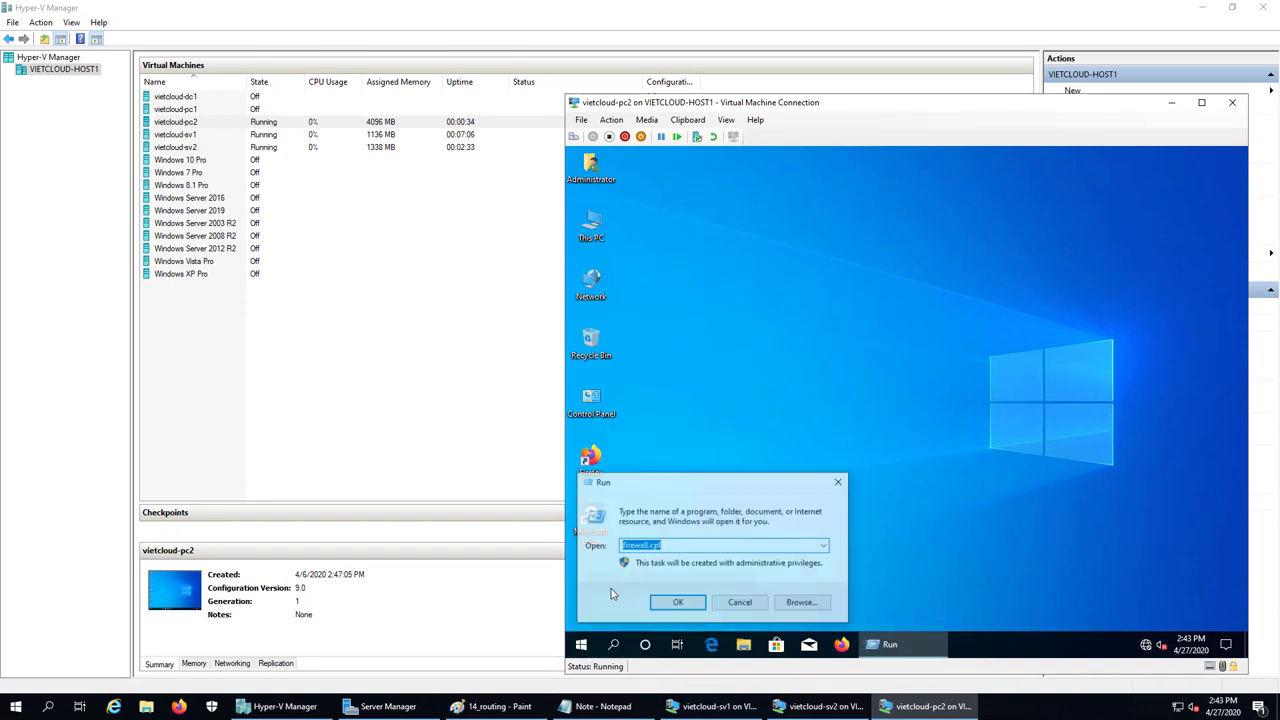
{"action": "type", "text": "ncpa.cpl"}
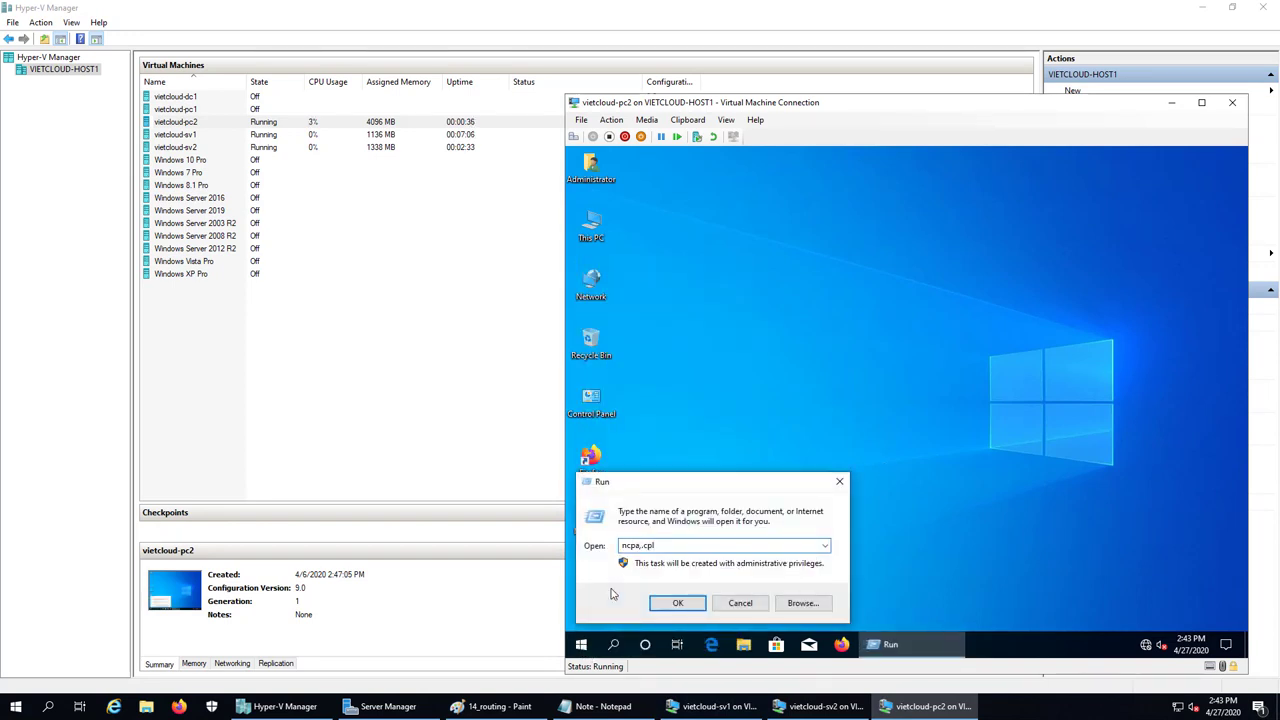
{"action": "key", "text": "Down"}
{"action": "key", "text": "Down"}
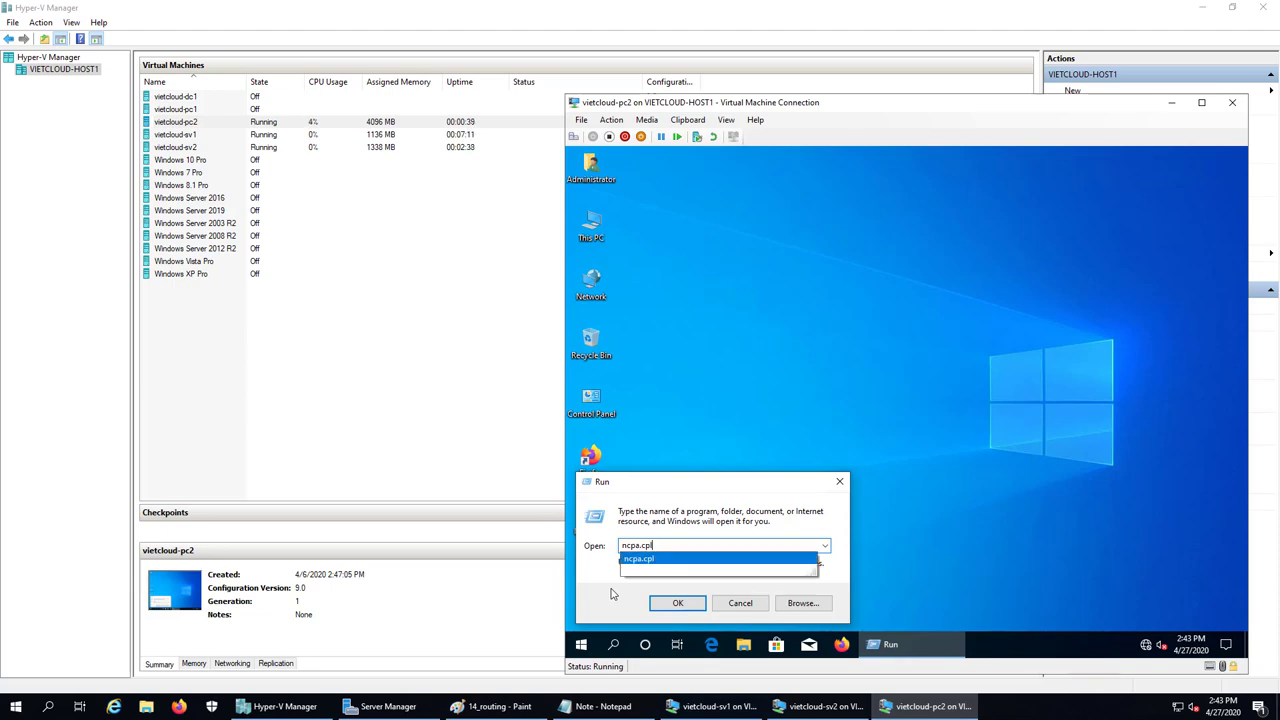
{"action": "key", "text": "Return"}
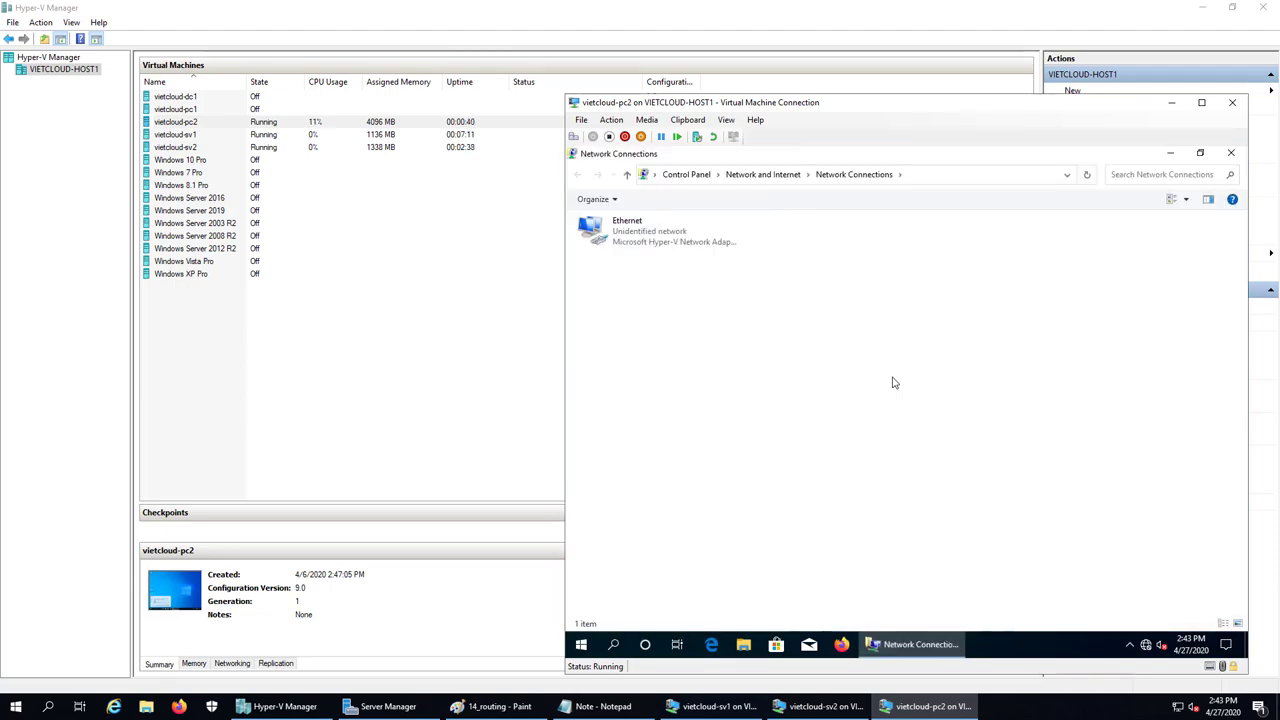
{"action": "left_click", "coordinate": [495, 706]}
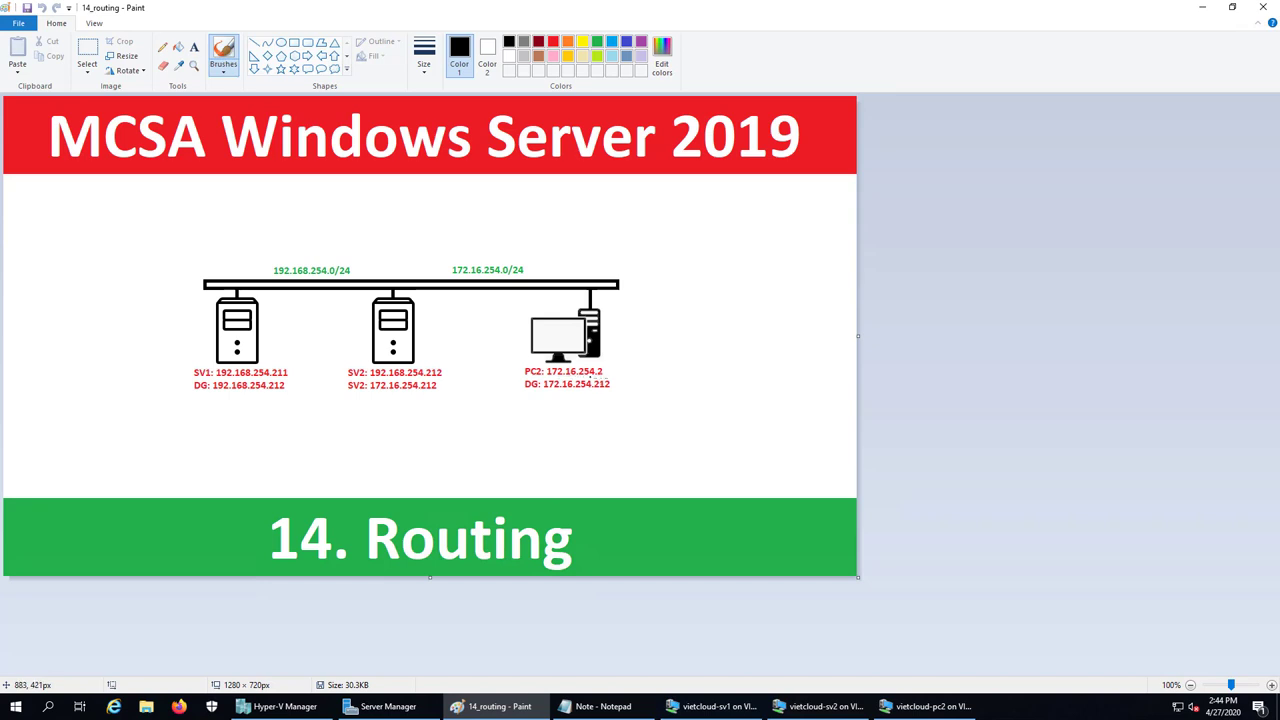
{"action": "left_click", "coordinate": [928, 706]}
Give pc2's Ethernet adapter static IP 172.16.254.2 with mask 255.255.255.0
{"action": "double_click", "coordinate": [592, 229]}
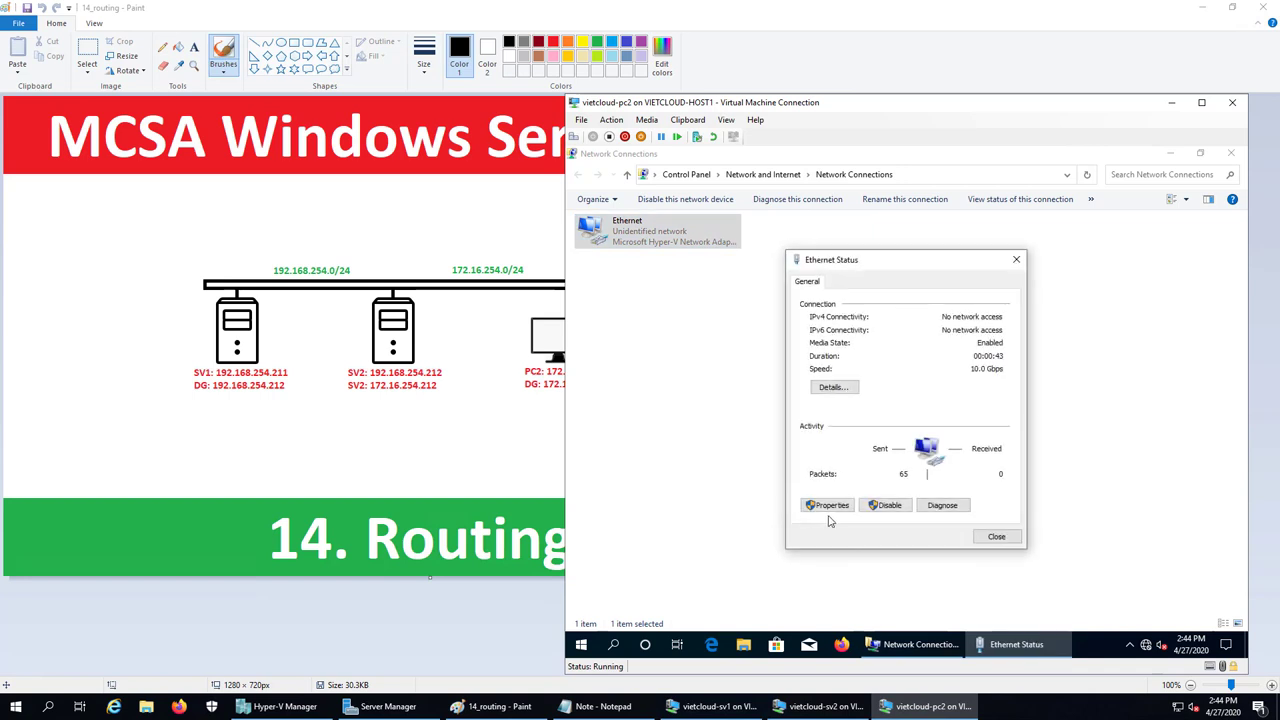
{"action": "left_click", "coordinate": [830, 502]}
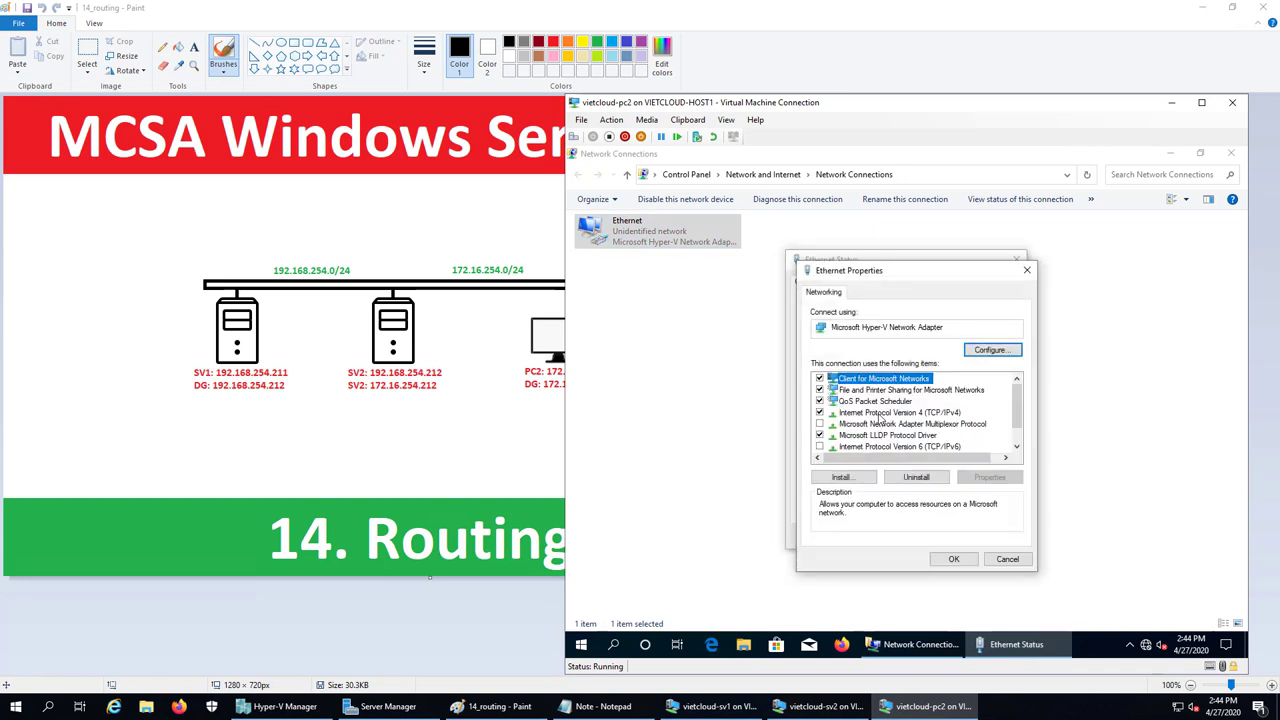
{"action": "double_click", "coordinate": [880, 412]}
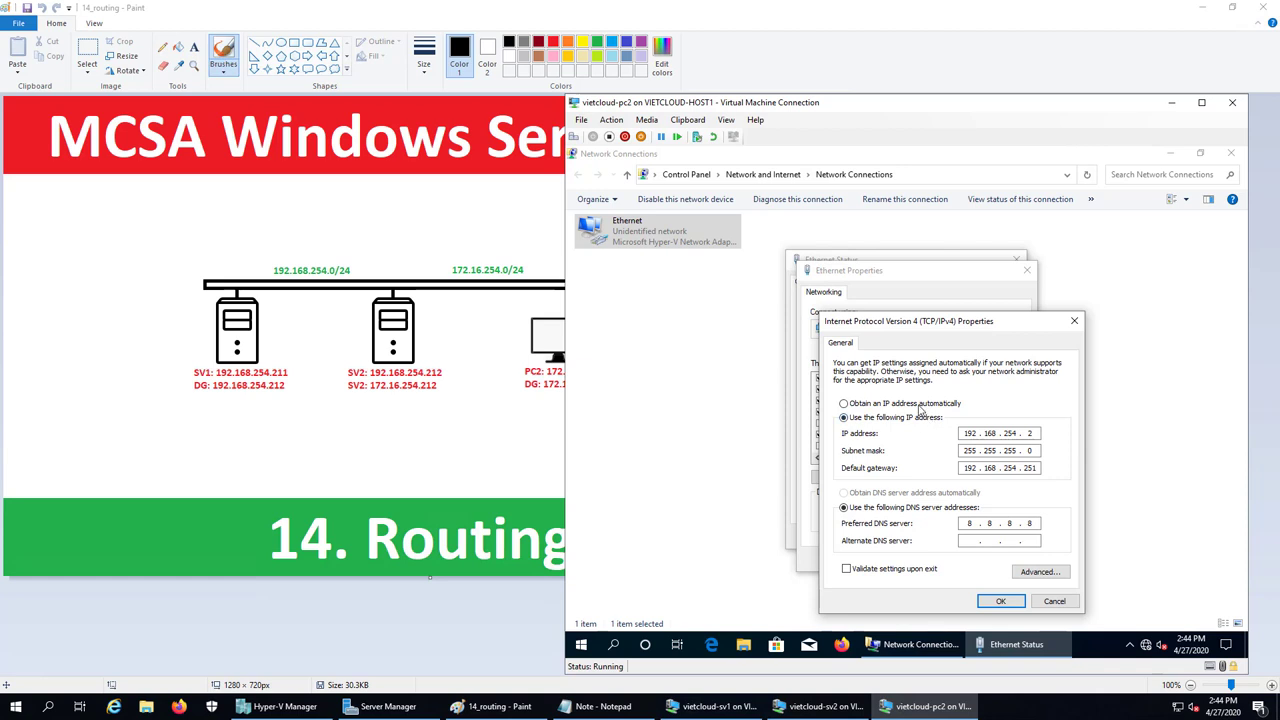
{"action": "left_click", "coordinate": [920, 404]}
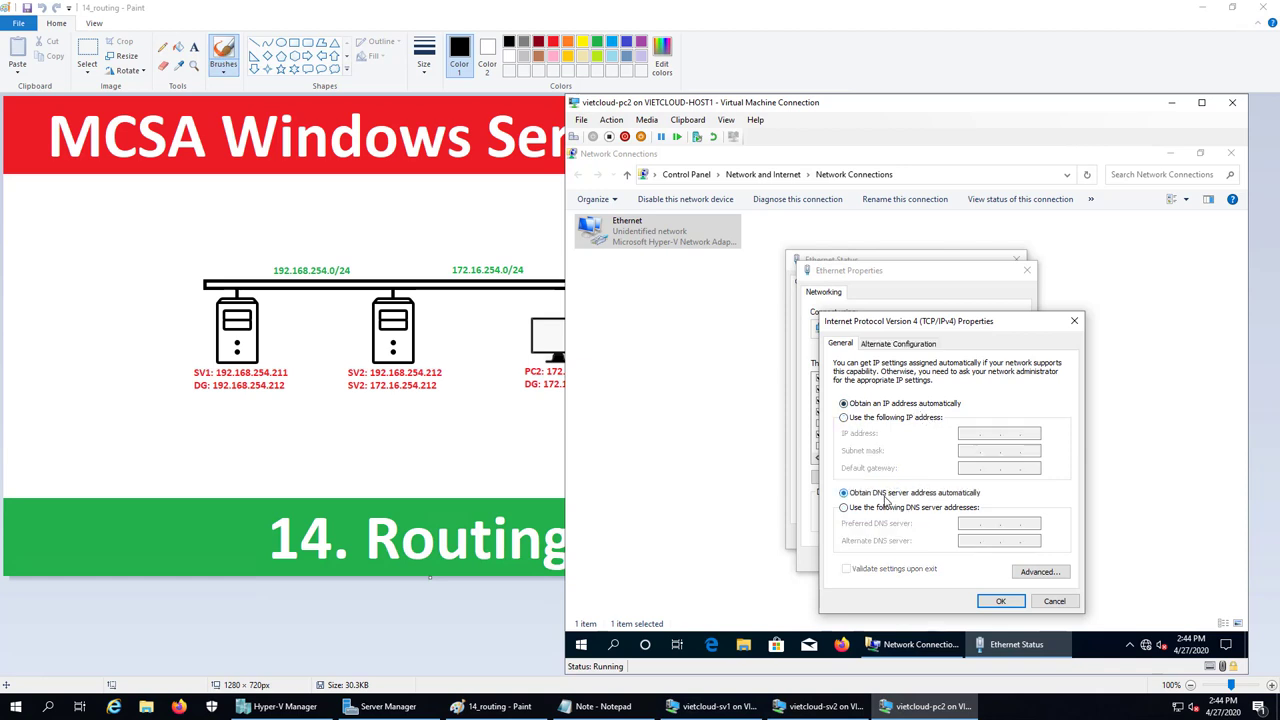
{"action": "left_click", "coordinate": [864, 418]}
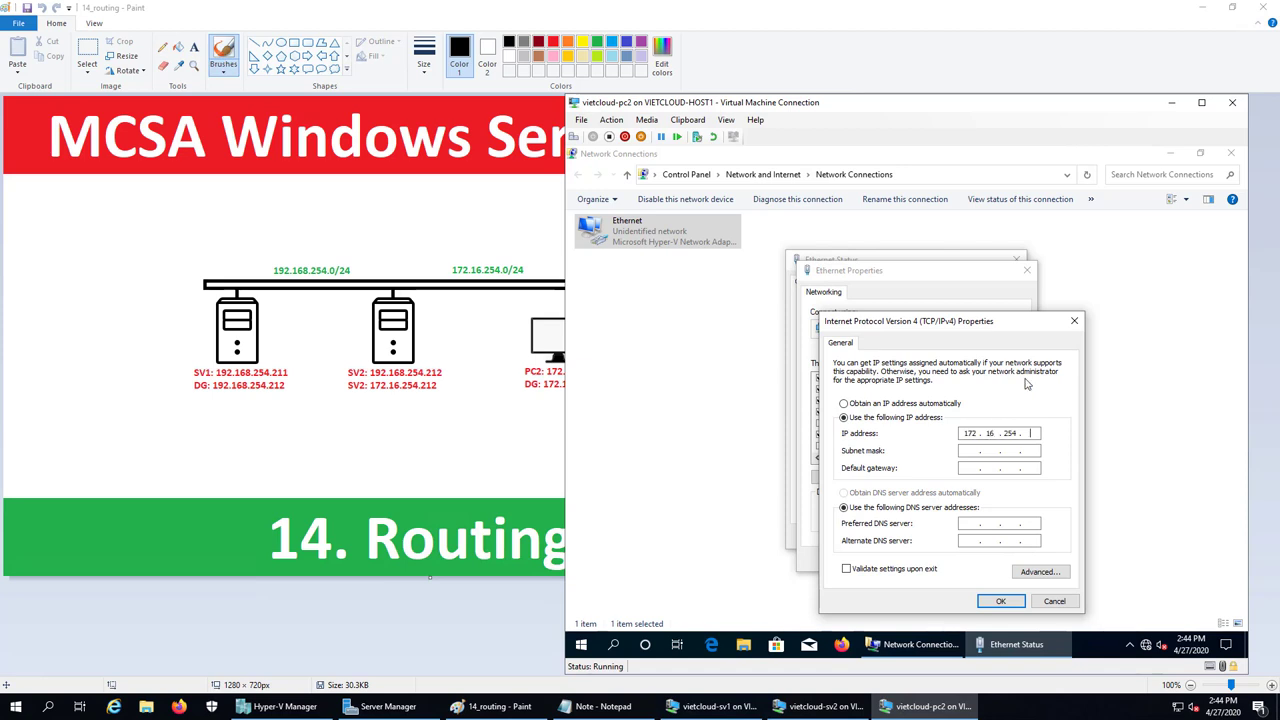
{"action": "left_click", "coordinate": [985, 454]}
{"action": "double_click", "coordinate": [1012, 451]}
{"action": "type", "text": "255 . 255 . 255 . 0"}
Set default gateway 172.16.254.212, apply the settings, and close Network Connections
{"action": "left_click", "coordinate": [971, 469]}
{"action": "type", "text": "172116"}
{"action": "type", "text": "254"}
{"action": "type", "text": "212"}
{"action": "left_click", "coordinate": [1000, 601]}
{"action": "left_click", "coordinate": [955, 560]}
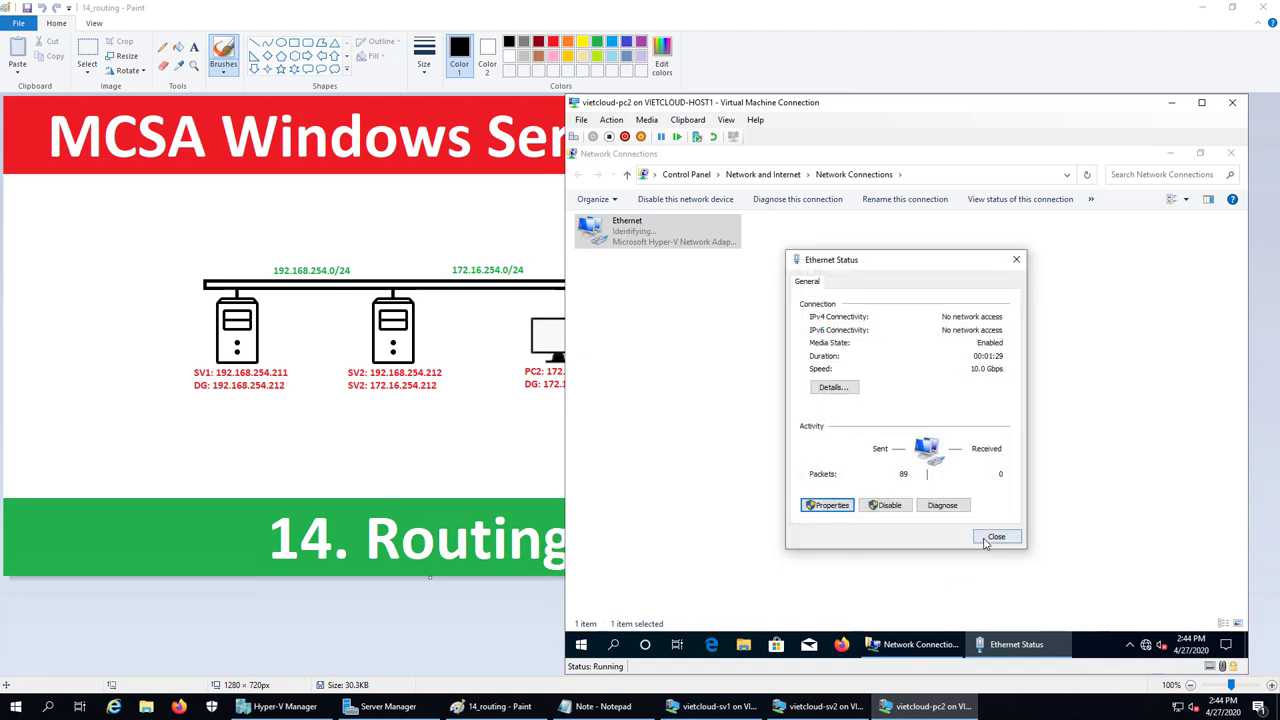
{"action": "left_click", "coordinate": [988, 539]}
{"action": "left_click", "coordinate": [1231, 152]}
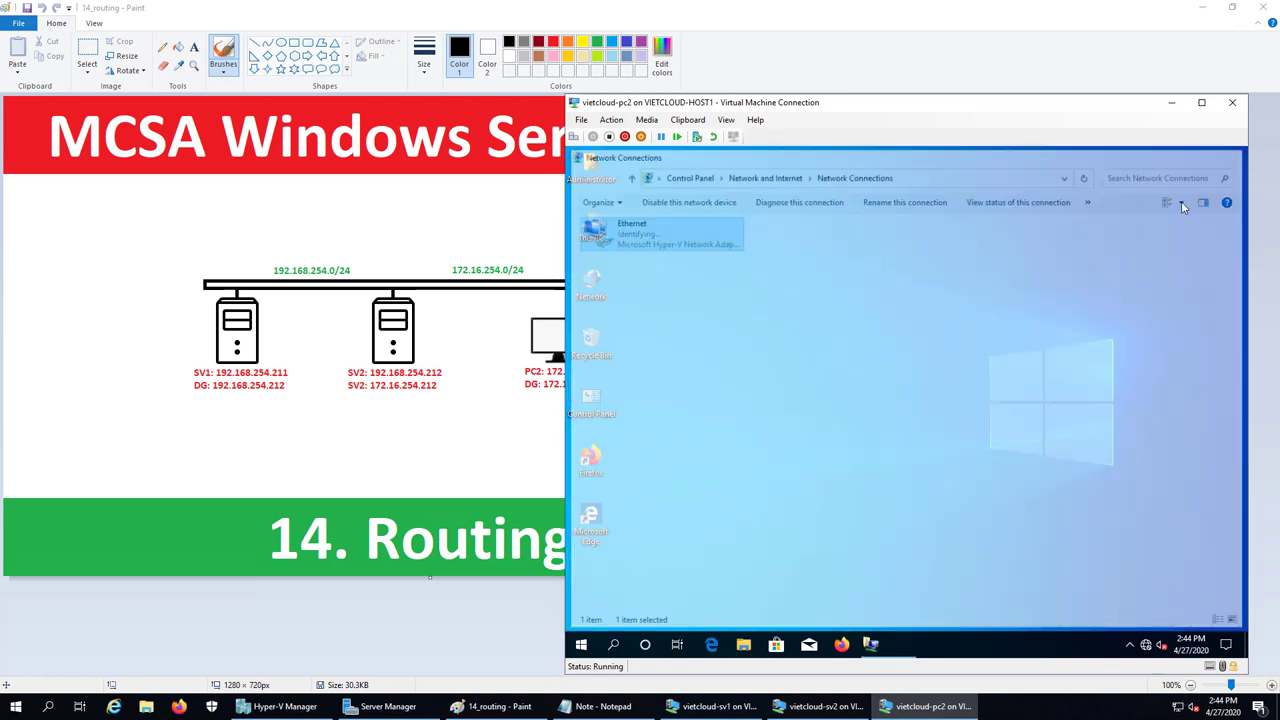
Minimize pc2's console so the 14_routing network diagram in Paint is fully visible
{"action": "left_click", "coordinate": [1173, 104]}
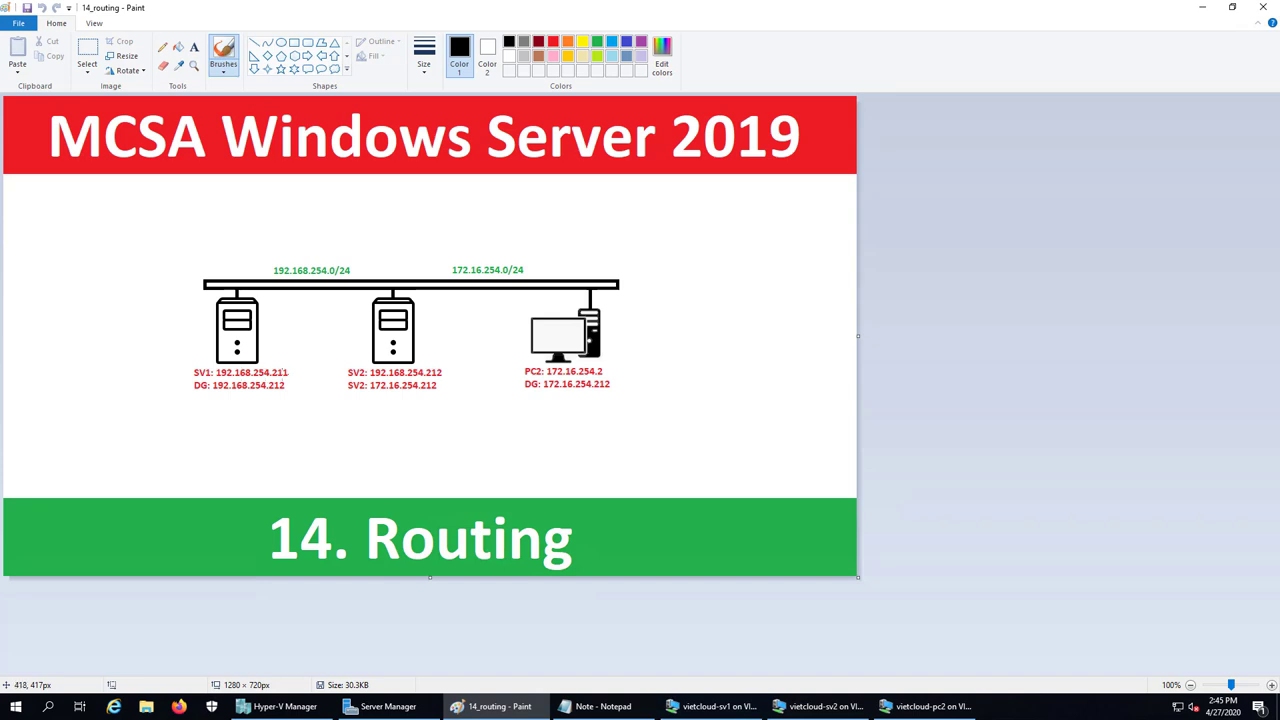
Restore pc2, decline network discovery, and check its IP settings with ipconfig in cmd
{"action": "left_click", "coordinate": [916, 706]}
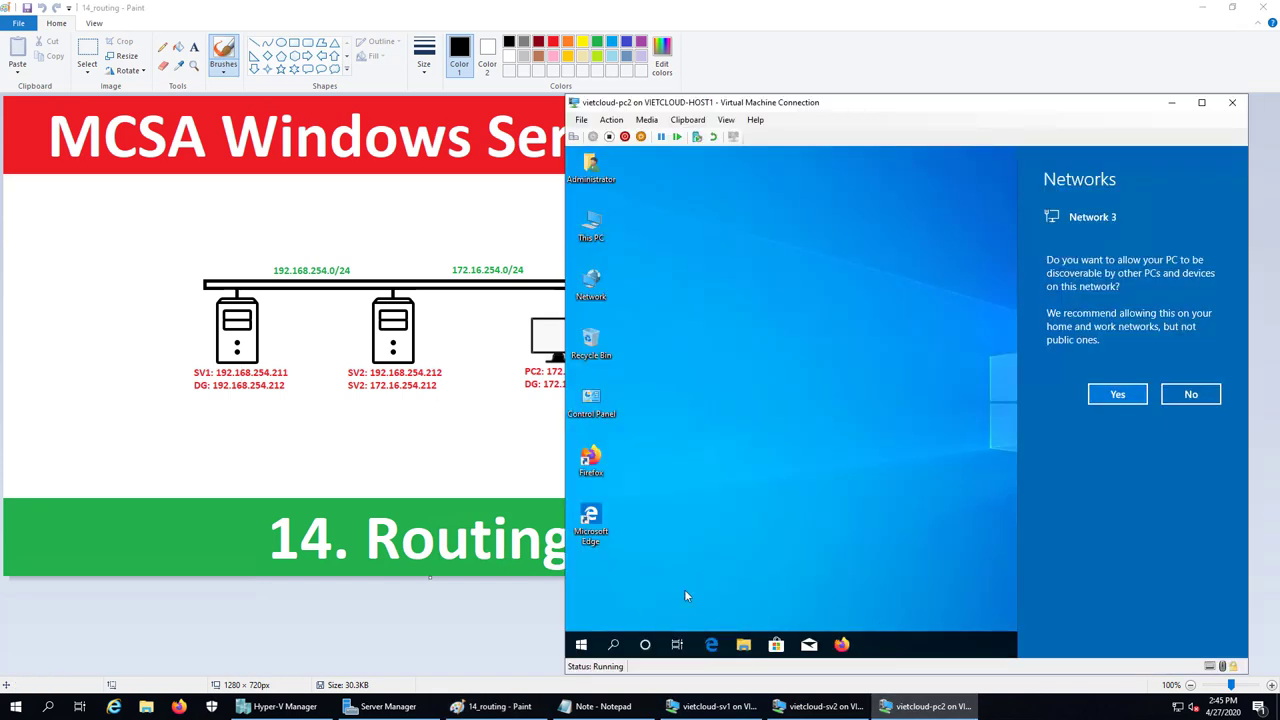
{"action": "left_click", "coordinate": [1190, 394]}
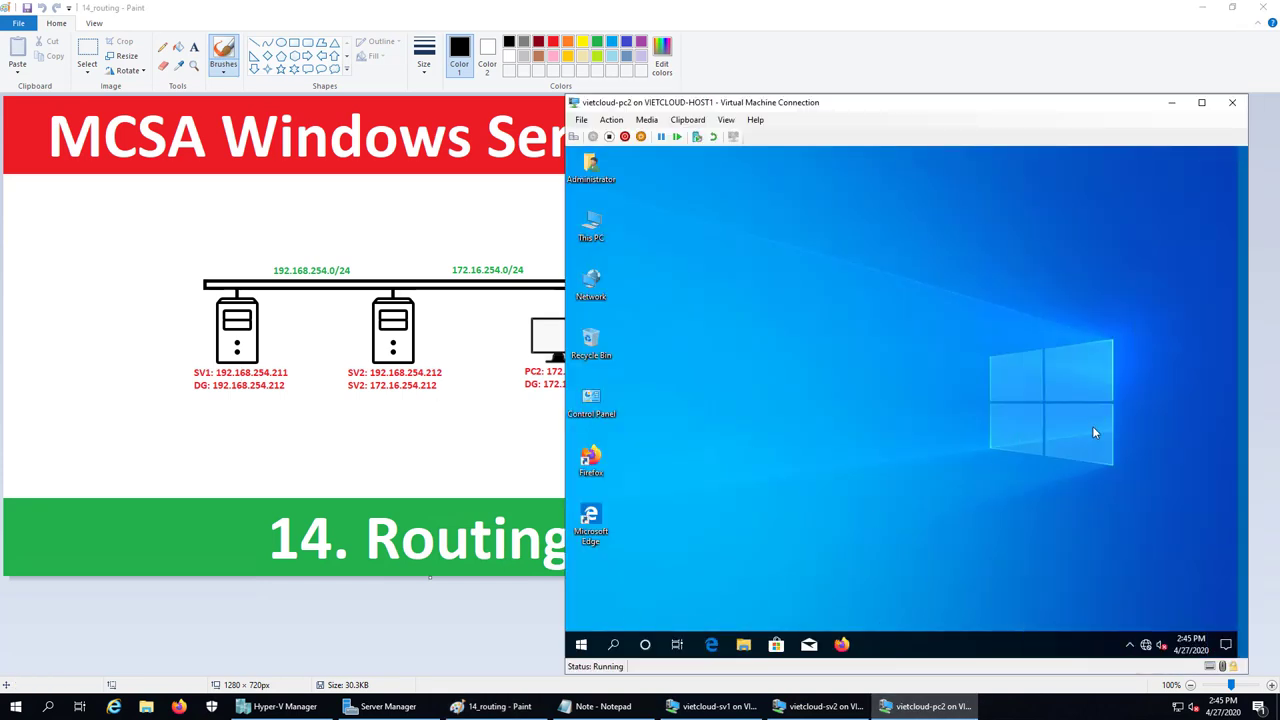
{"action": "right_click", "coordinate": [581, 644]}
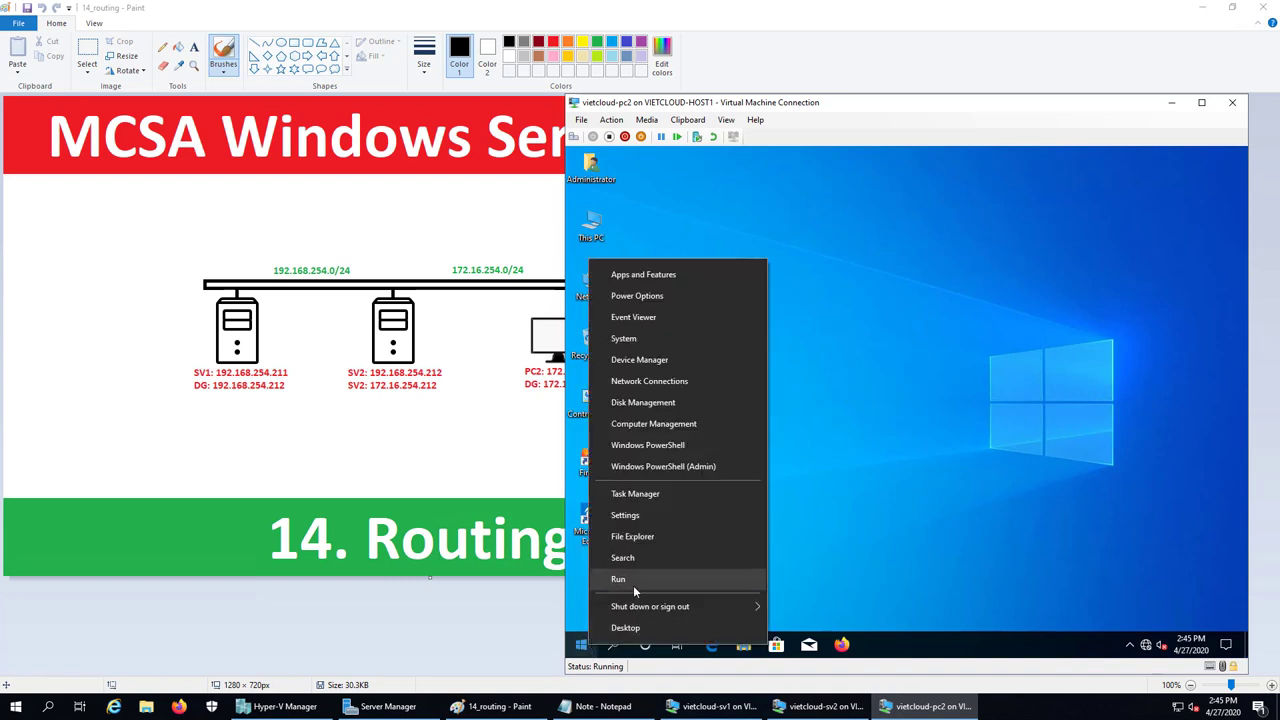
{"action": "left_click", "coordinate": [633, 581]}
{"action": "type", "text": "cmd"}
{"action": "key", "text": "Return"}
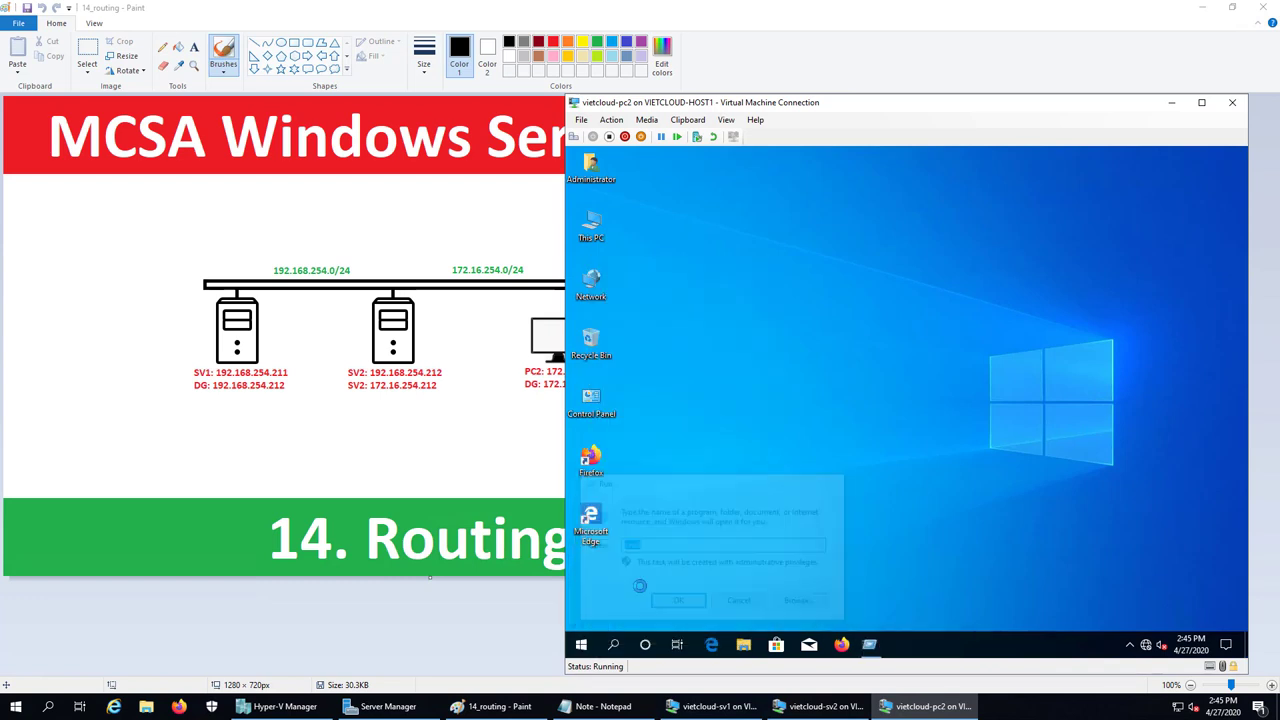
{"action": "type", "text": "ipconfig"}
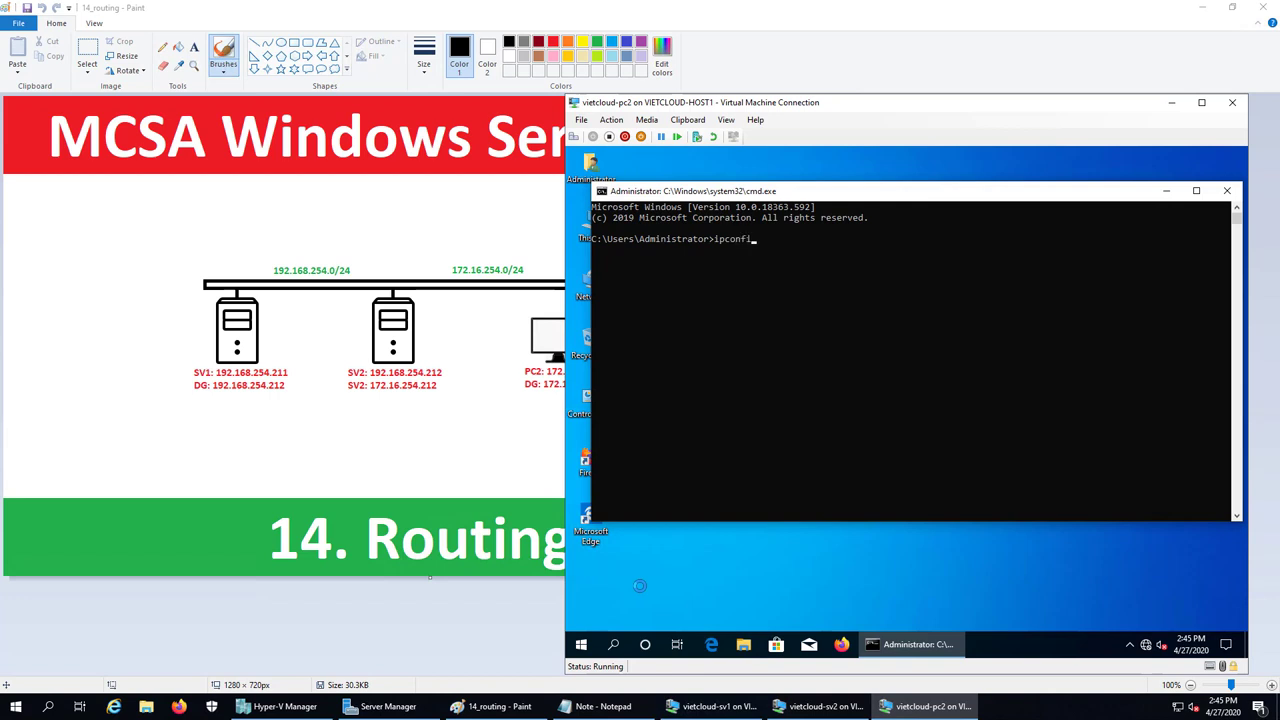
{"action": "key", "text": "Return"}
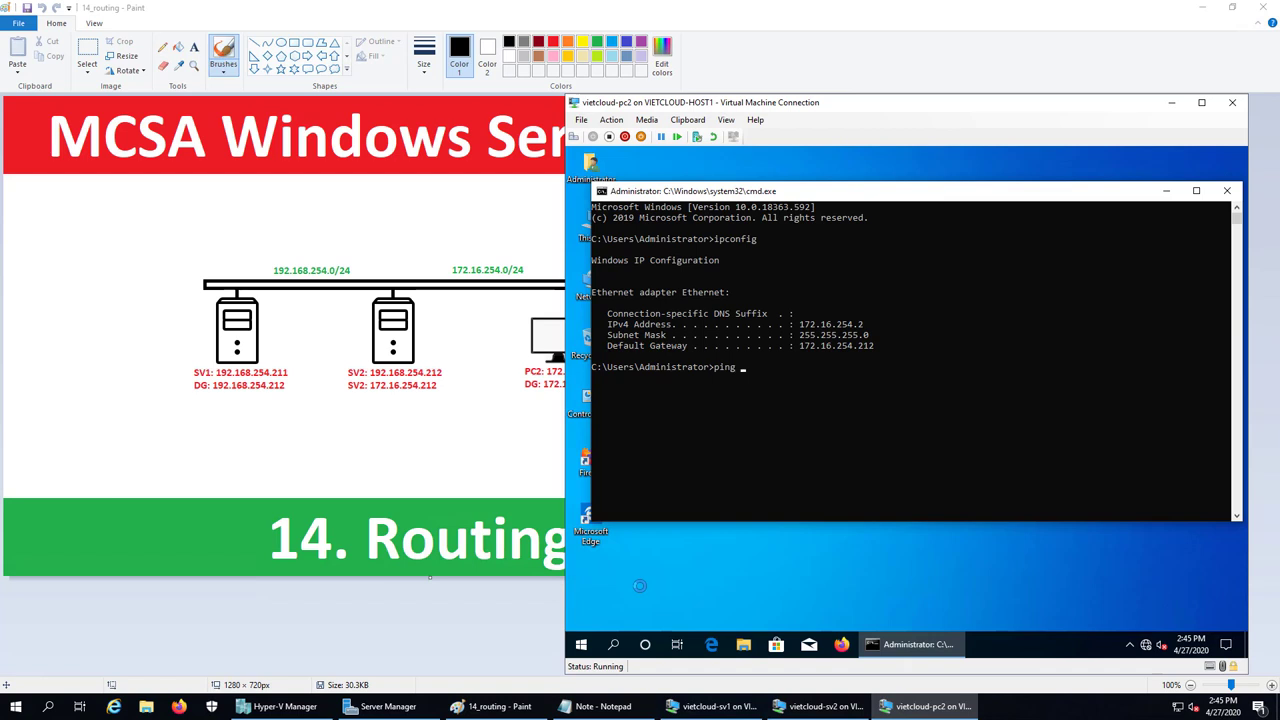
Ping 172.16.254.212 (replies) and 192.168.254.211 (times out) from pc2, then minimize its console
{"action": "type", "text": "ping 172.16"}
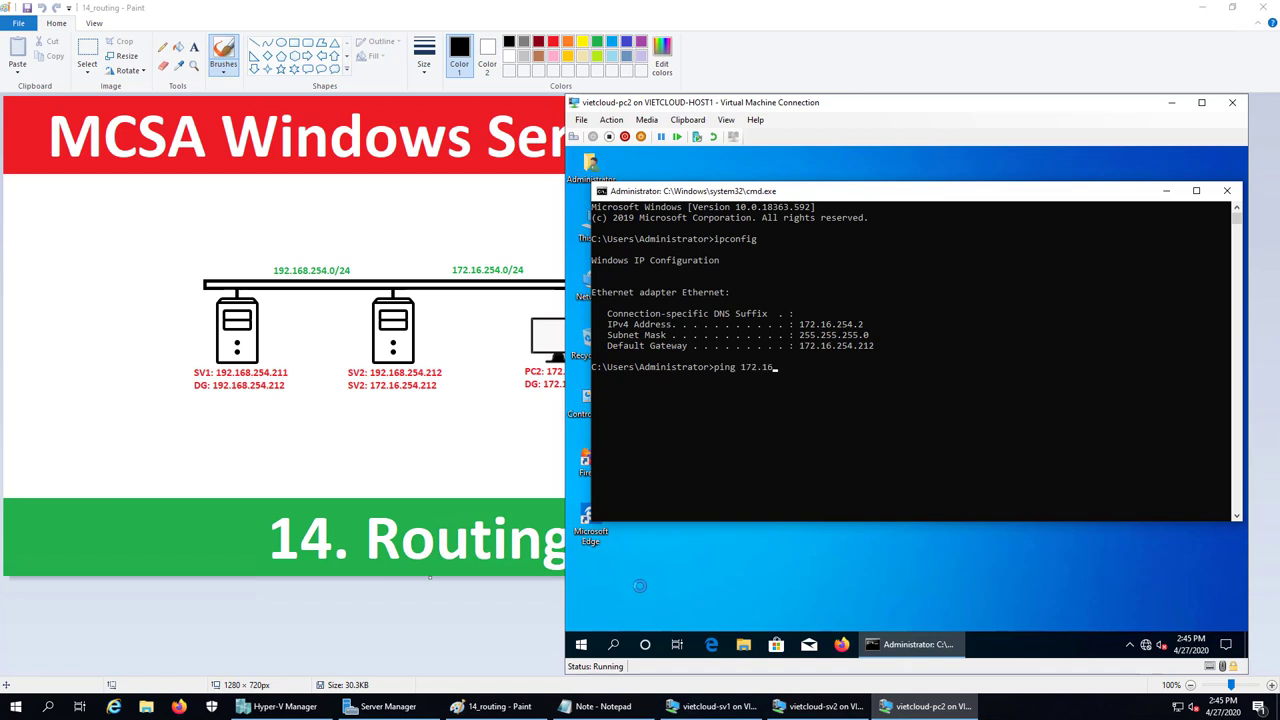
{"action": "type", "text": ".254"}
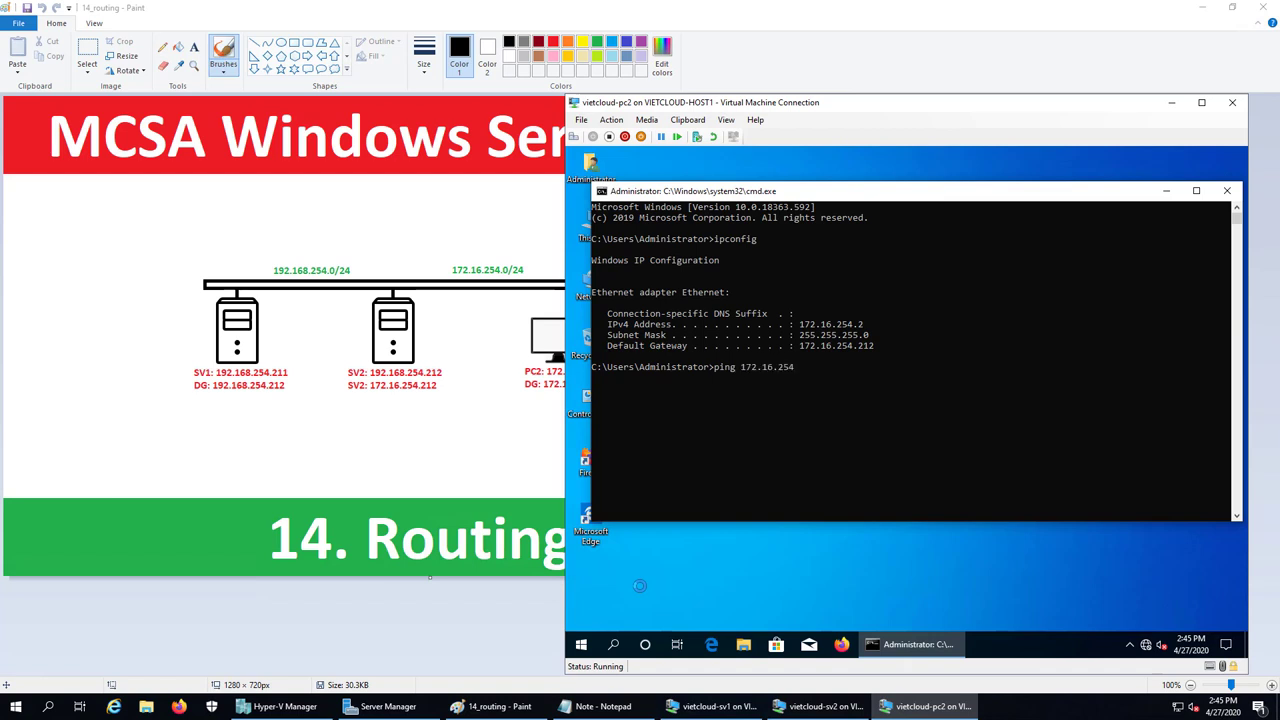
{"action": "type", "text": ".212"}
{"action": "key", "text": "Return"}
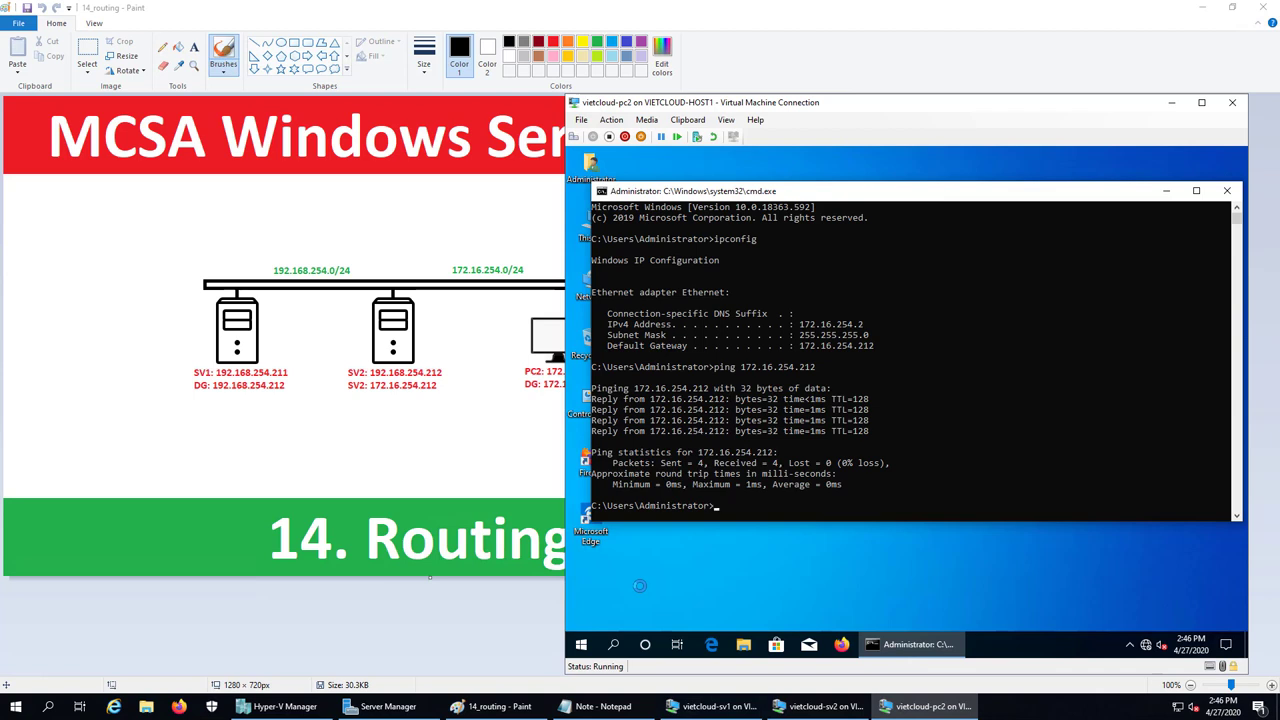
{"action": "type", "text": "ping 192.168.254.211"}
{"action": "key", "text": "Return"}
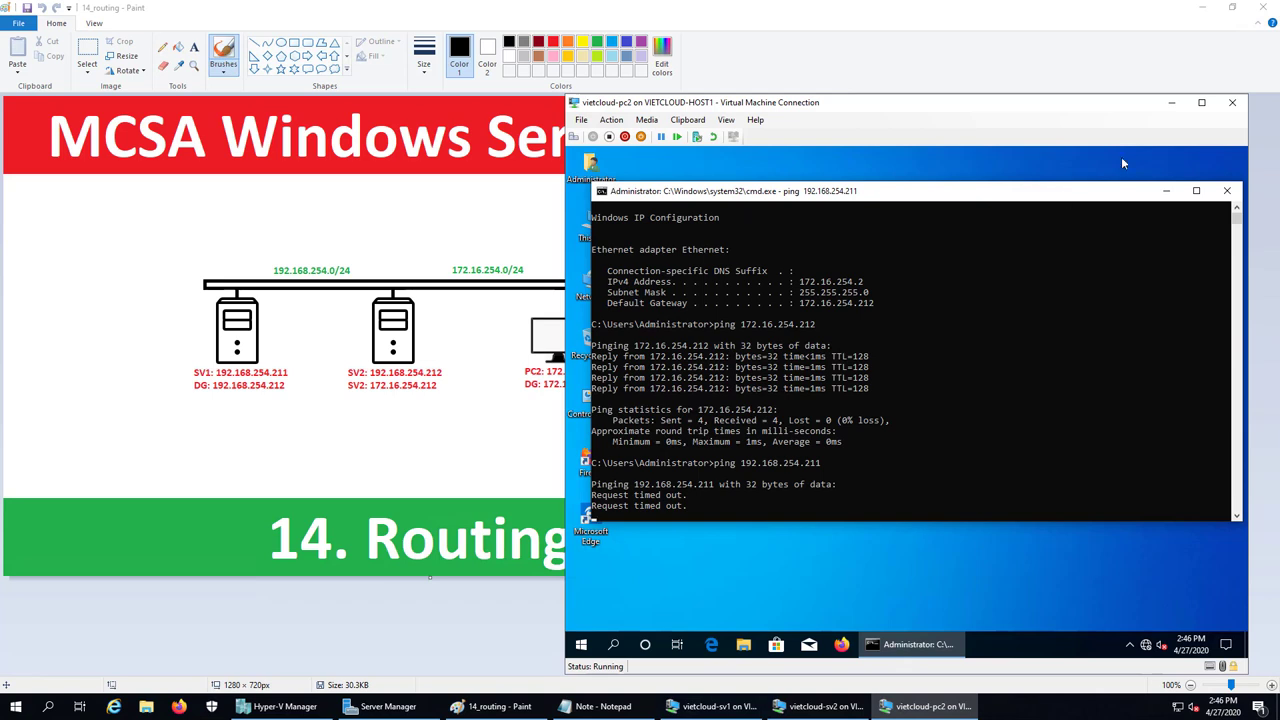
{"action": "left_click", "coordinate": [1171, 102]}
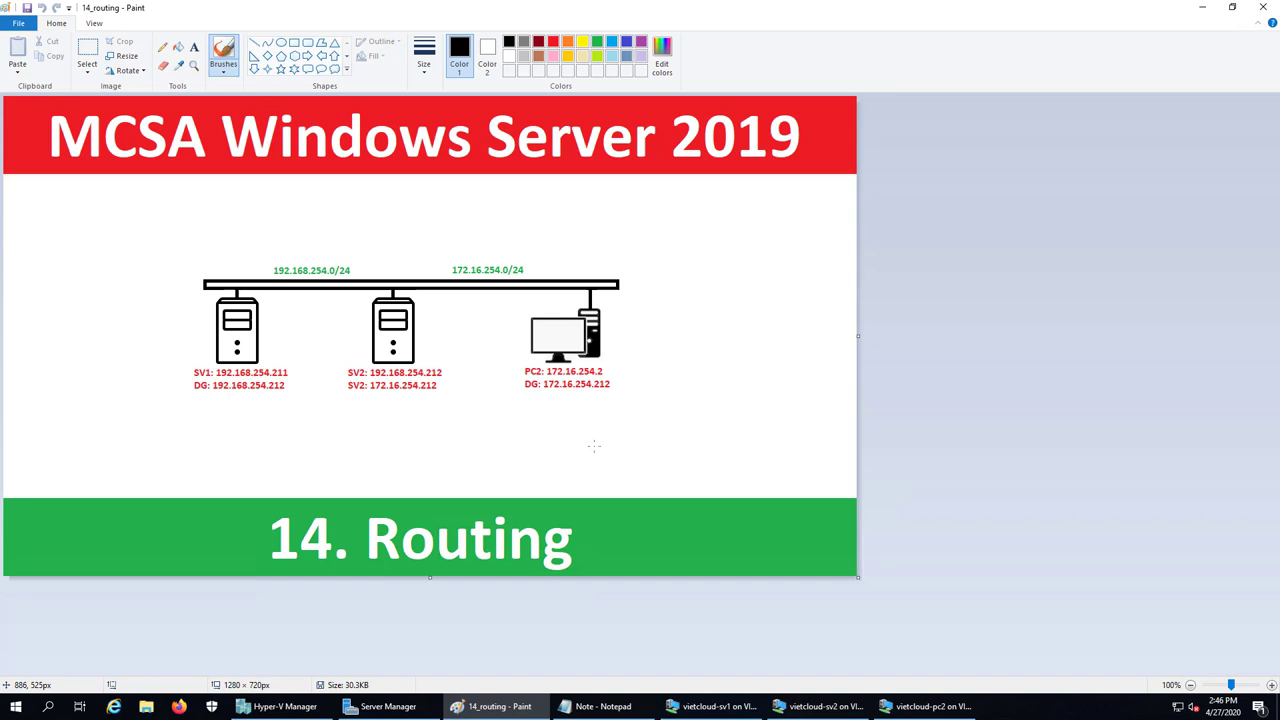
Add the line '2. Cai dat Routing and Remote Access Service' to the Notepad lab note
{"action": "left_click", "coordinate": [600, 706]}
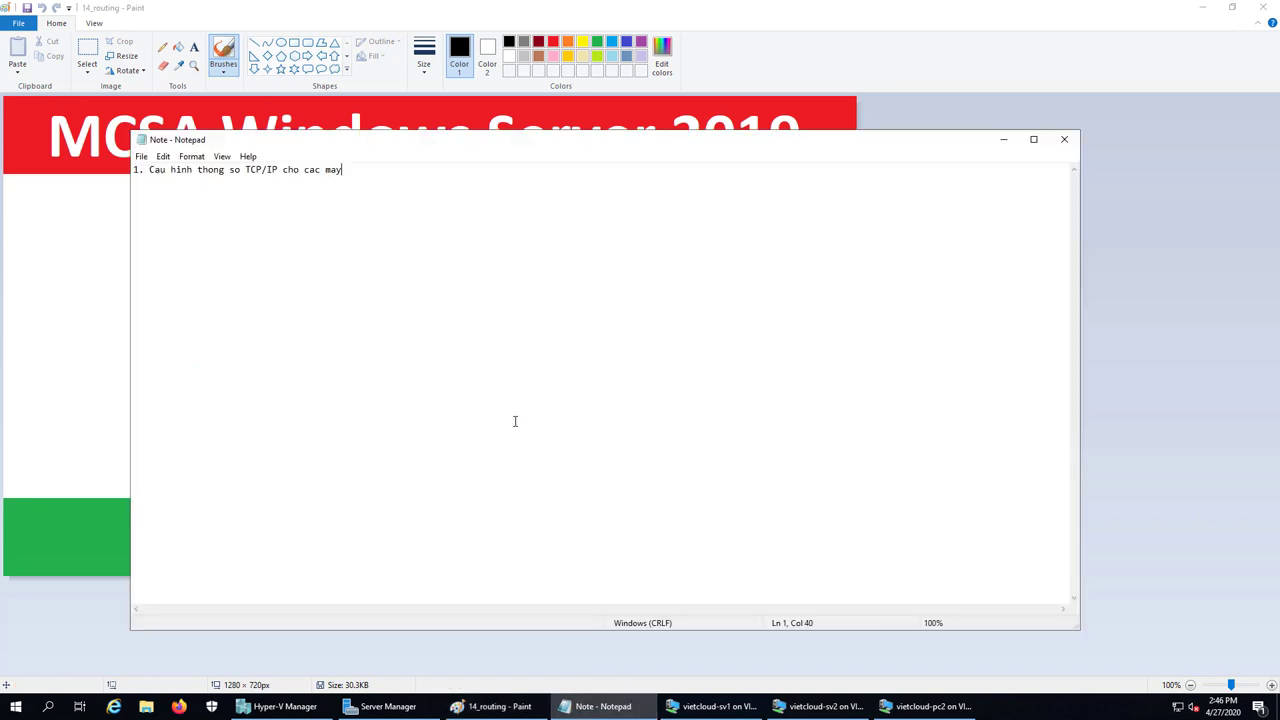
{"action": "key", "text": "Return"}
{"action": "key", "text": "Return"}
{"action": "type", "text": "2. Cai dat "}
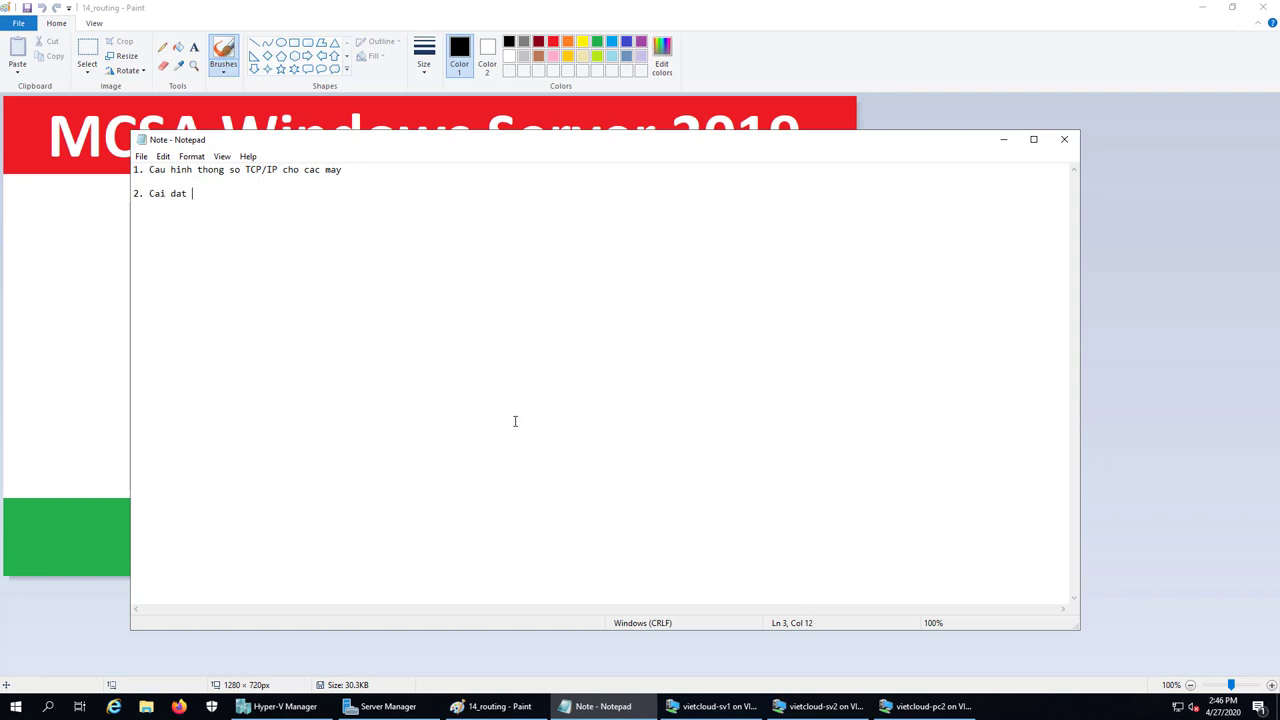
{"action": "type", "text": "Routing and Remote Access Service"}
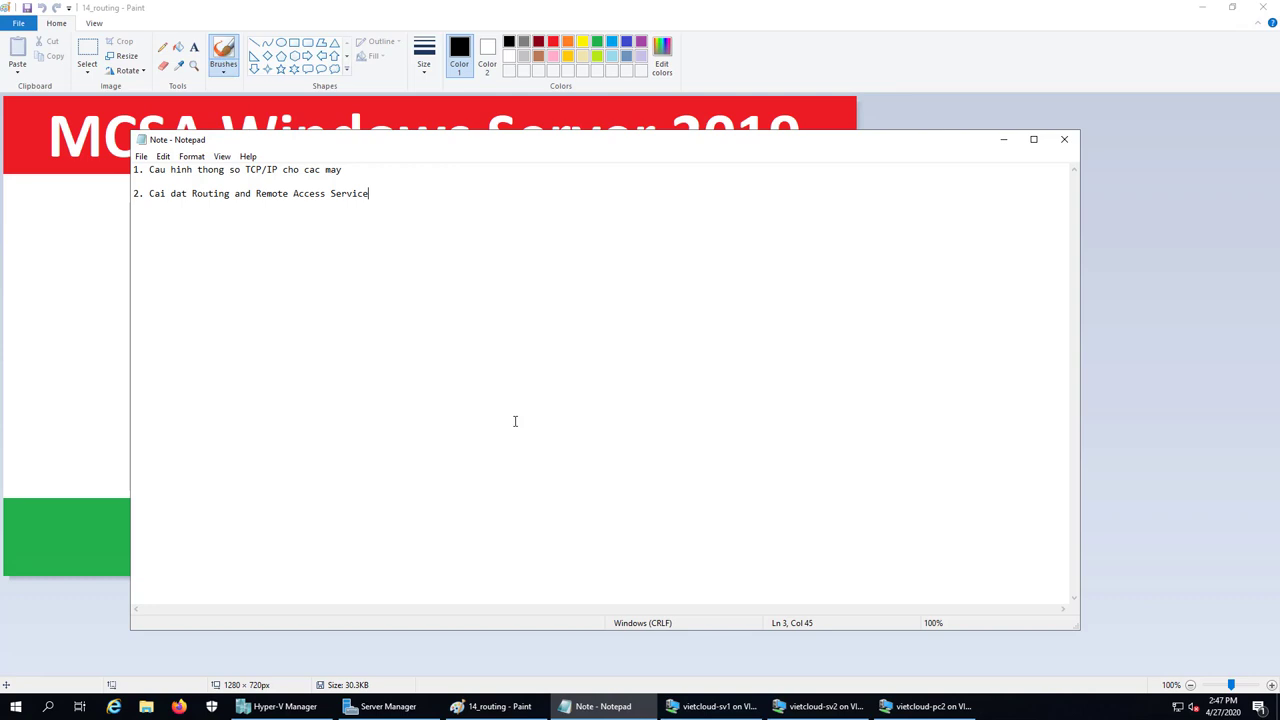
{"action": "left_click", "coordinate": [1003, 139]}
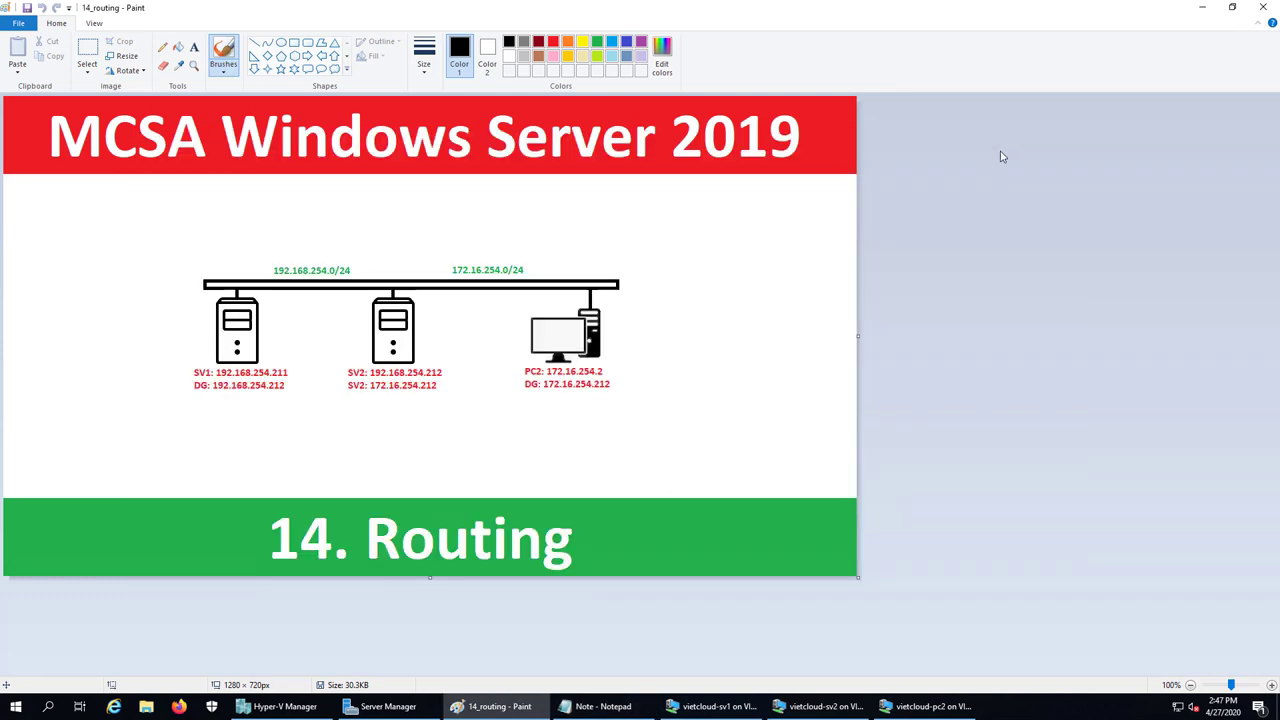
Run ipconfig on sv2 to confirm 172.16.254.212 and 192.168.254.212, then reopen Server Manager
{"action": "left_click", "coordinate": [815, 706]}
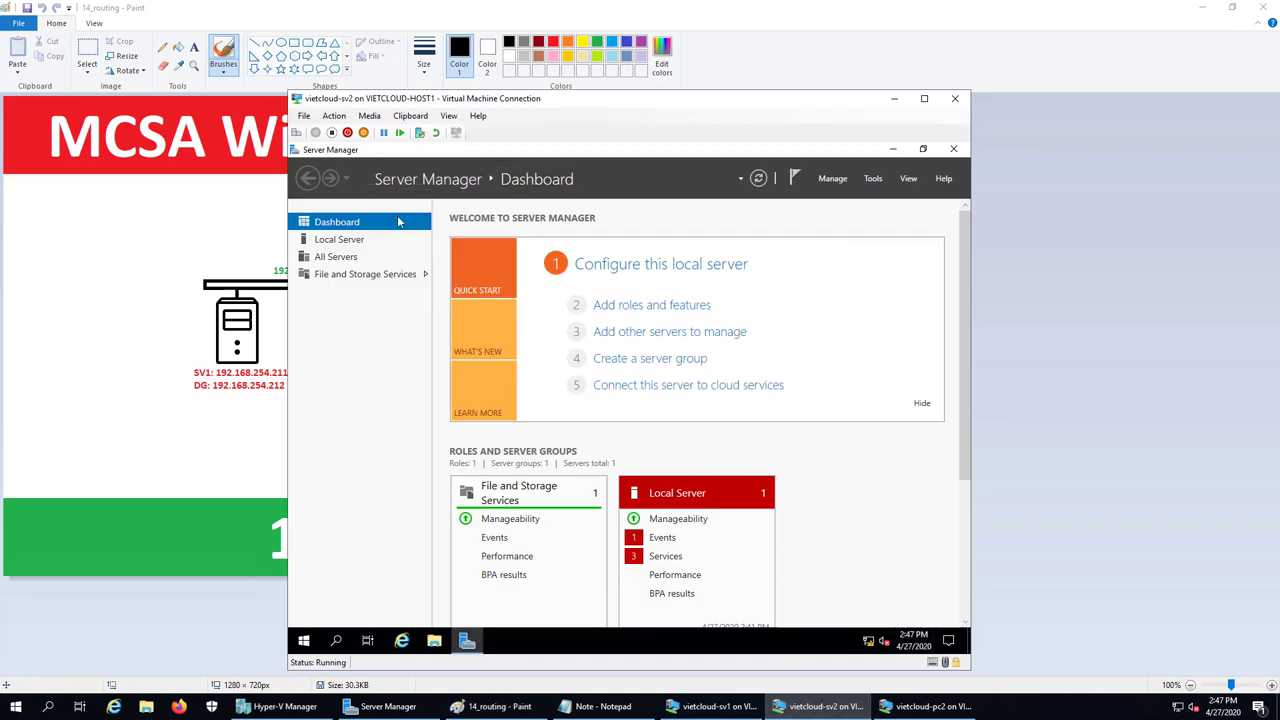
{"action": "left_click", "coordinate": [893, 150]}
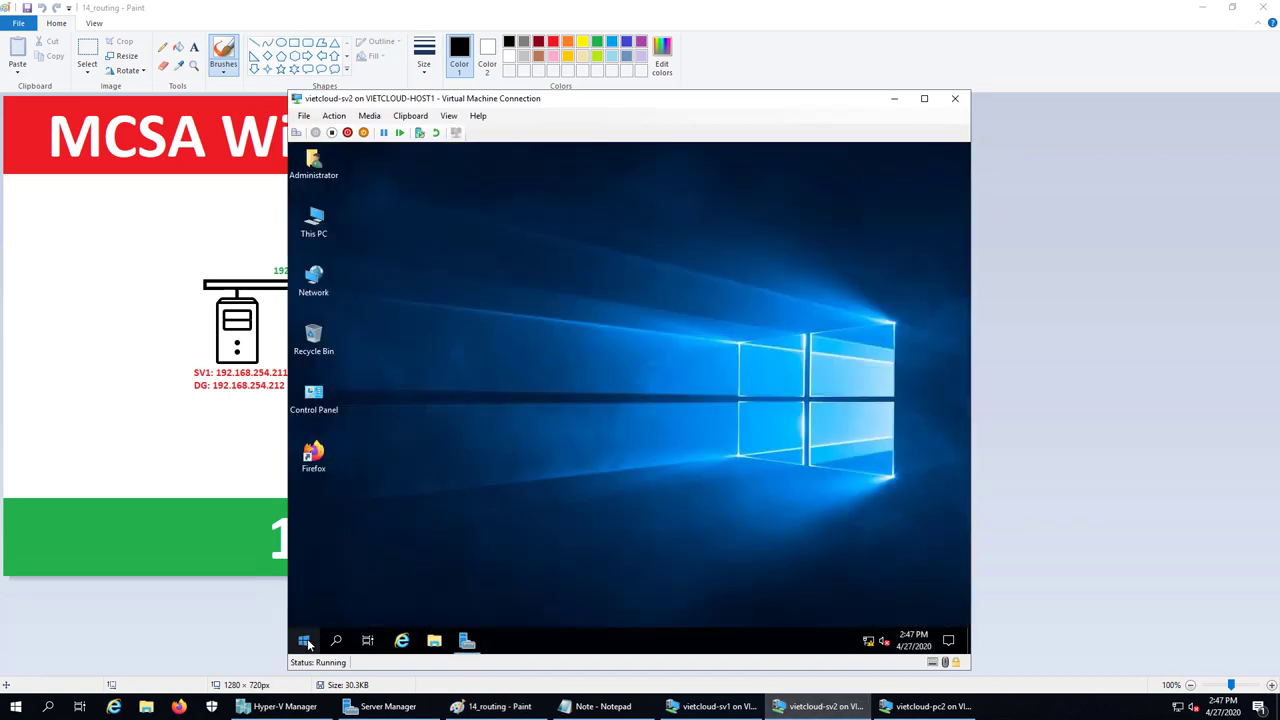
{"action": "right_click", "coordinate": [308, 644]}
{"action": "left_click", "coordinate": [342, 576]}
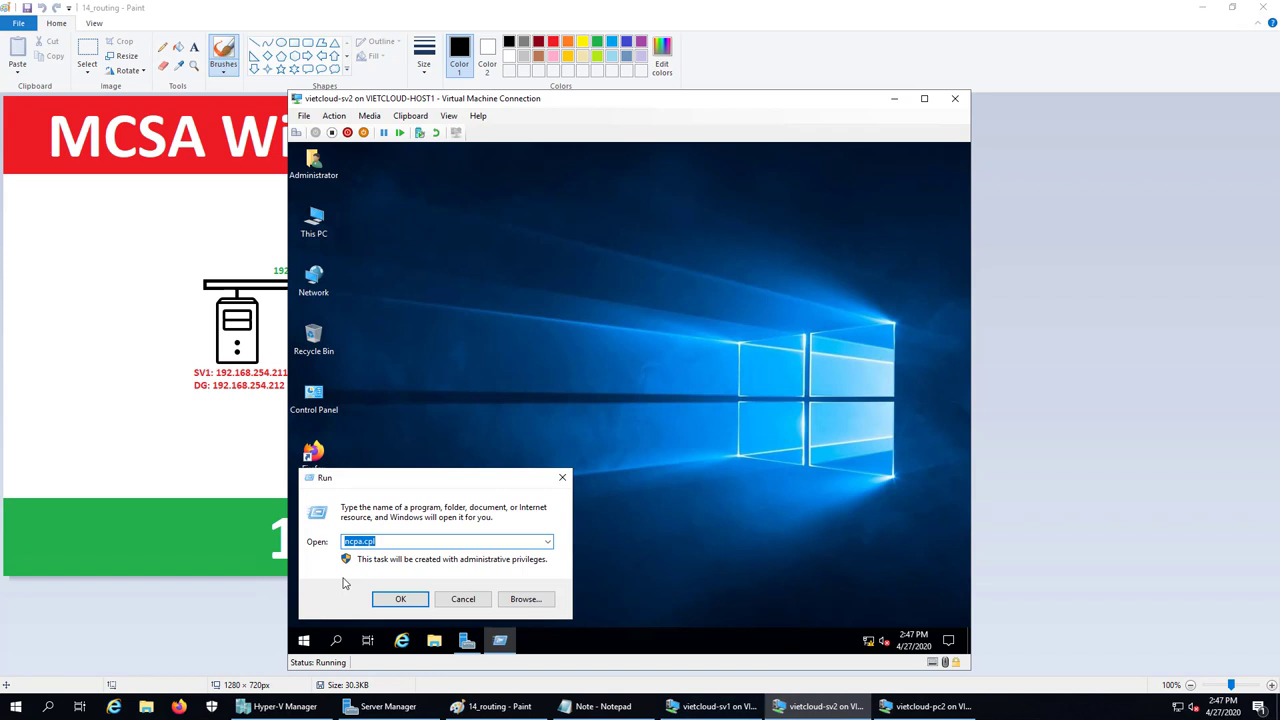
{"action": "type", "text": "cmd"}
{"action": "key", "text": "Return"}
{"action": "type", "text": "ipc"}
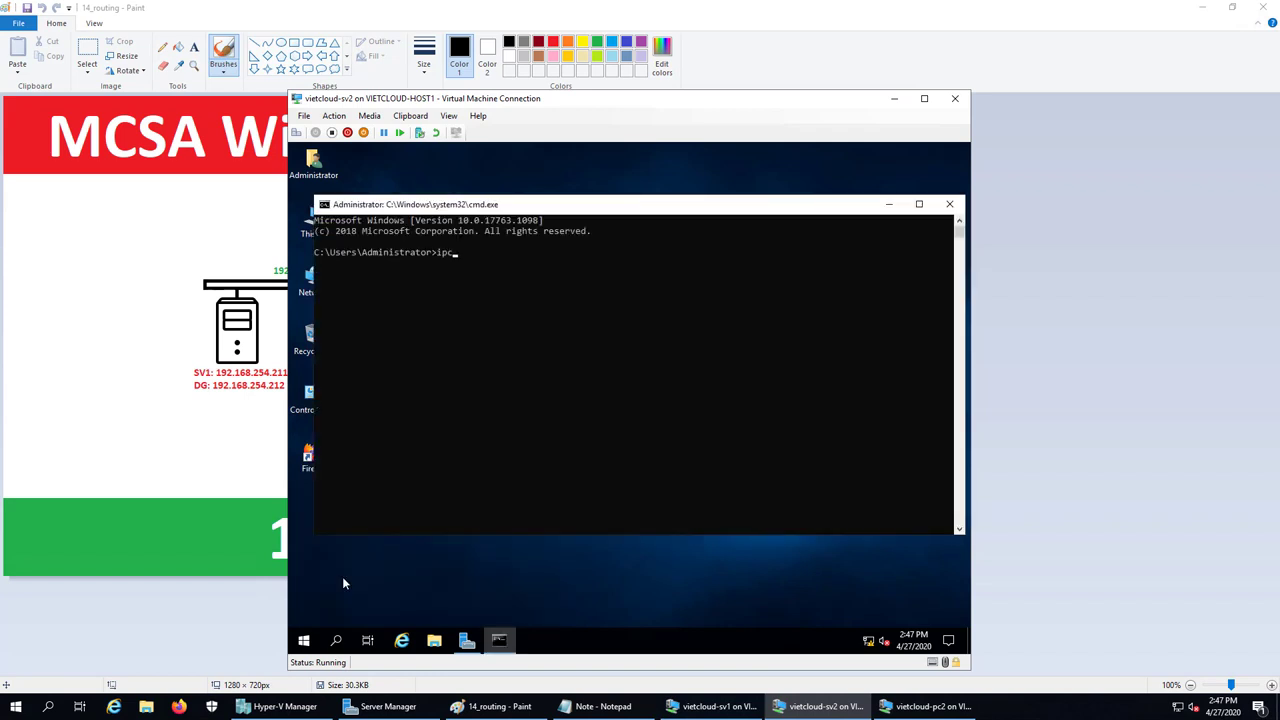
{"action": "type", "text": "onfig"}
{"action": "key", "text": "Return"}
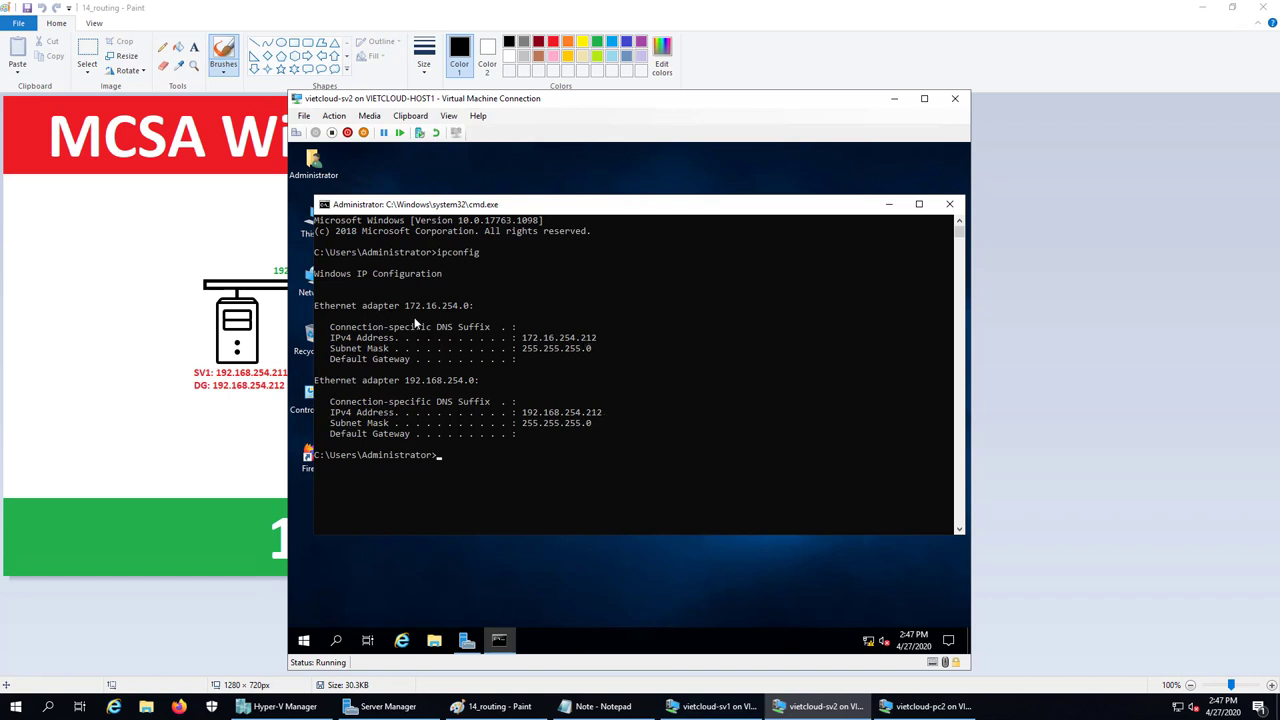
{"action": "left_click", "coordinate": [950, 205]}
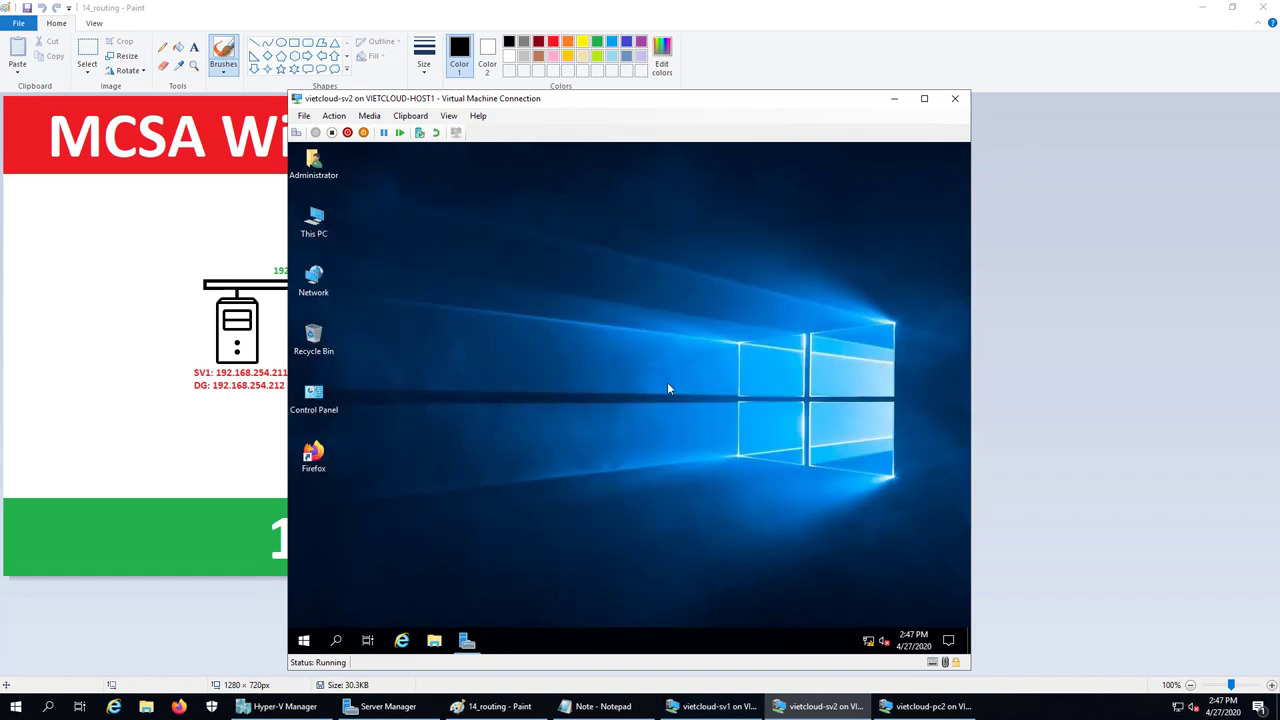
{"action": "left_click", "coordinate": [466, 640]}
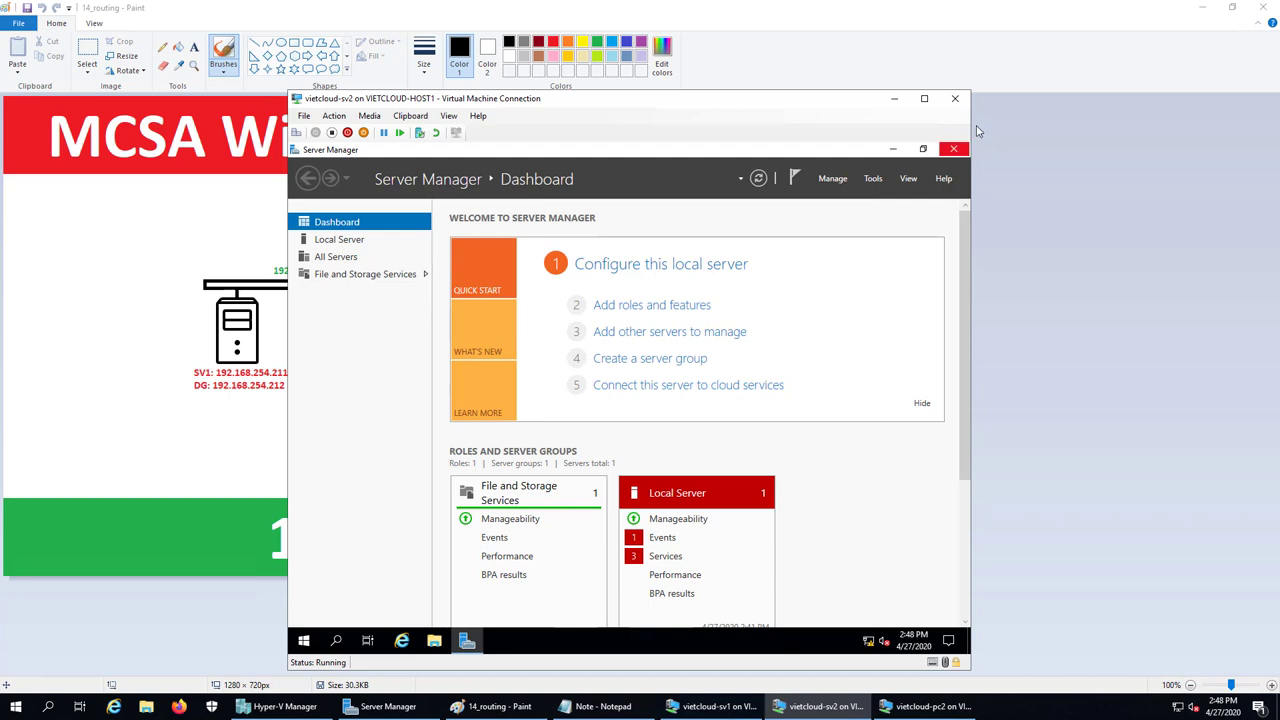
Run Add Roles and Features as a role-based install on sv2, selecting the Remote Access role
{"action": "left_click", "coordinate": [840, 181]}
{"action": "left_click", "coordinate": [872, 197]}
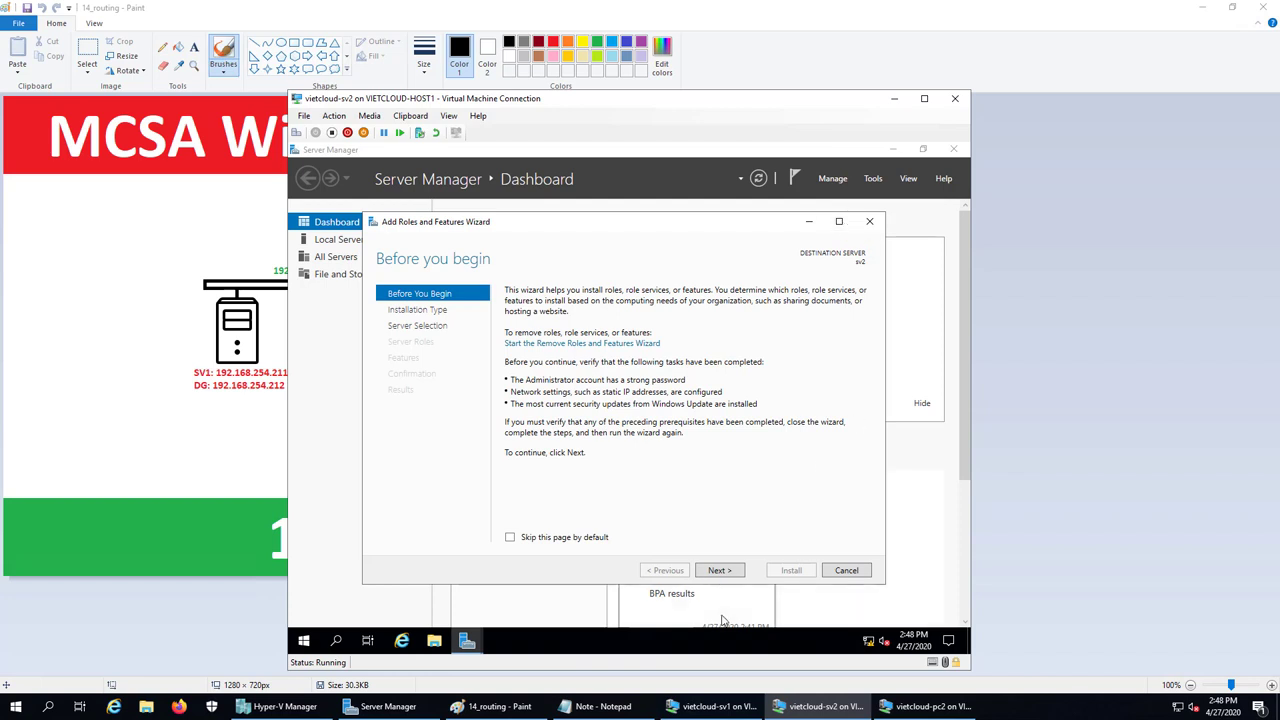
{"action": "left_click", "coordinate": [718, 571]}
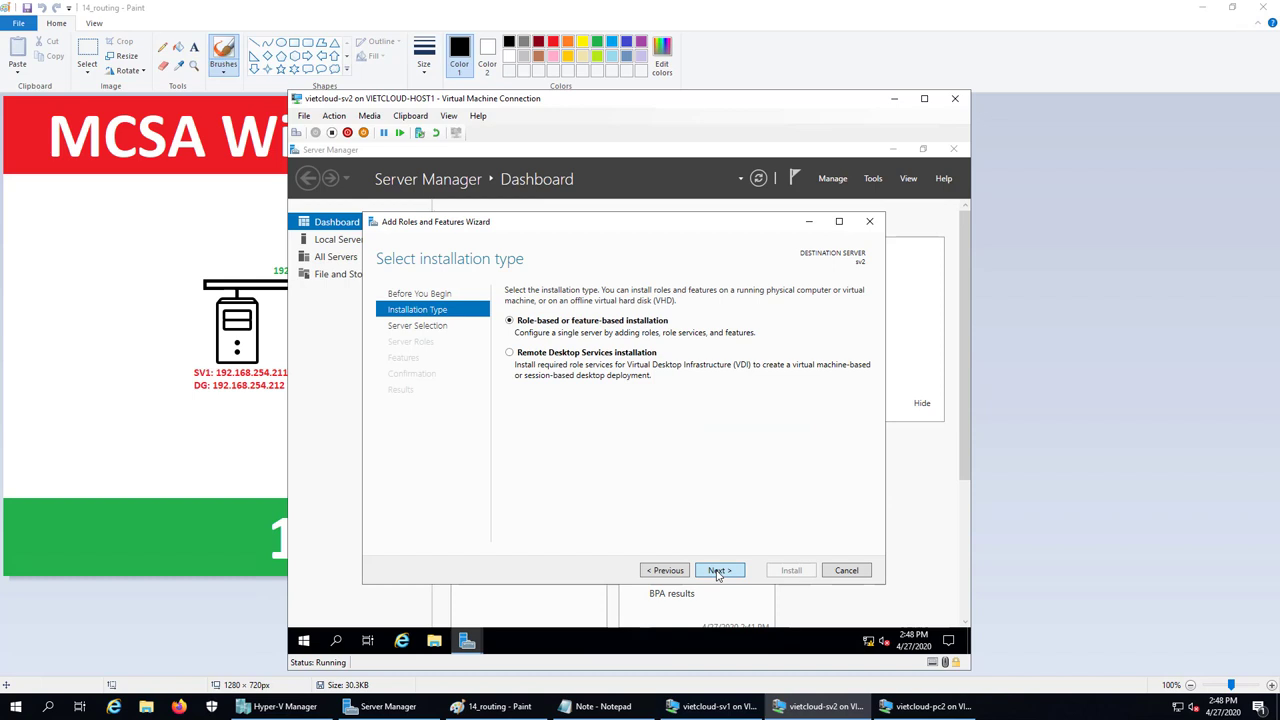
{"action": "left_click", "coordinate": [718, 571]}
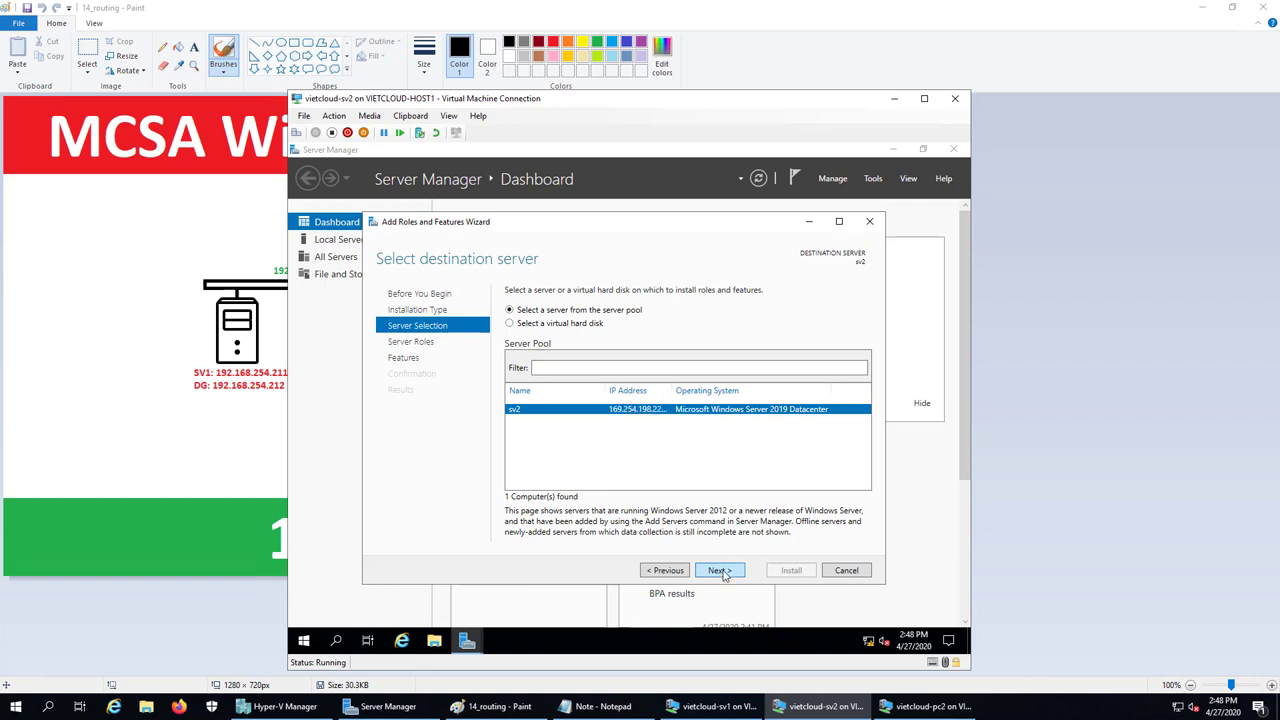
{"action": "left_click", "coordinate": [720, 570]}
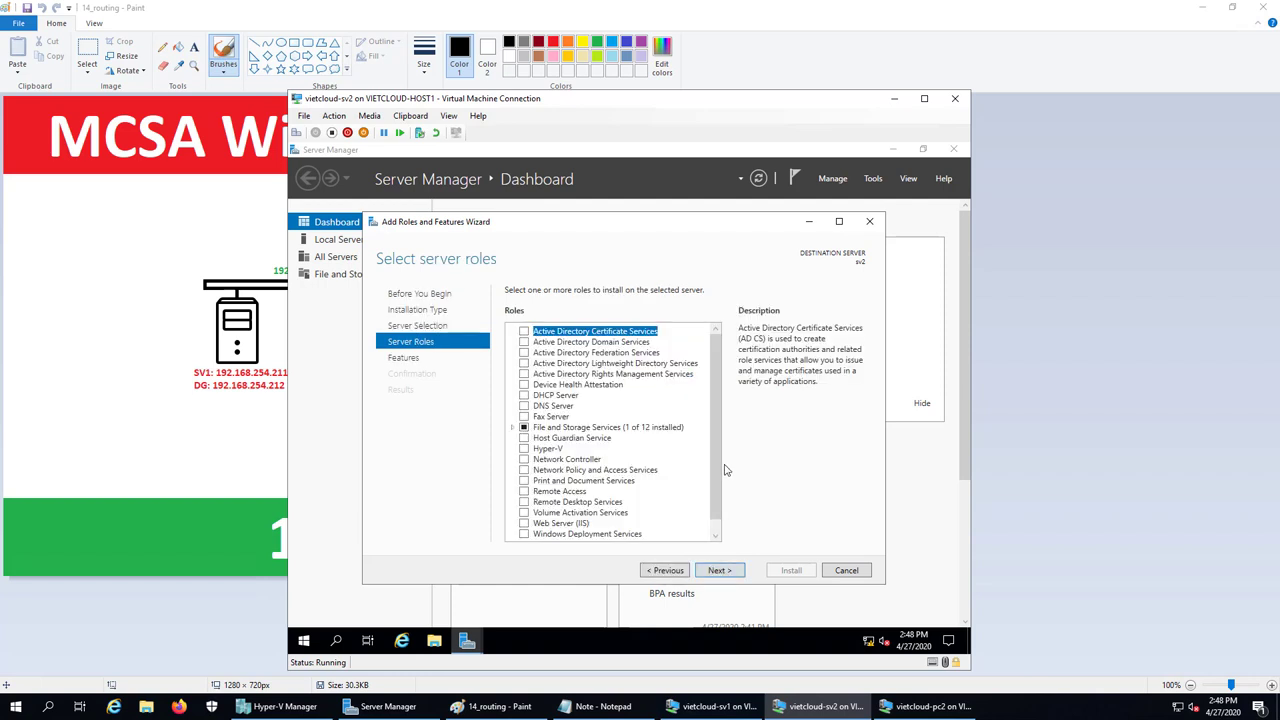
{"action": "left_click", "coordinate": [525, 491]}
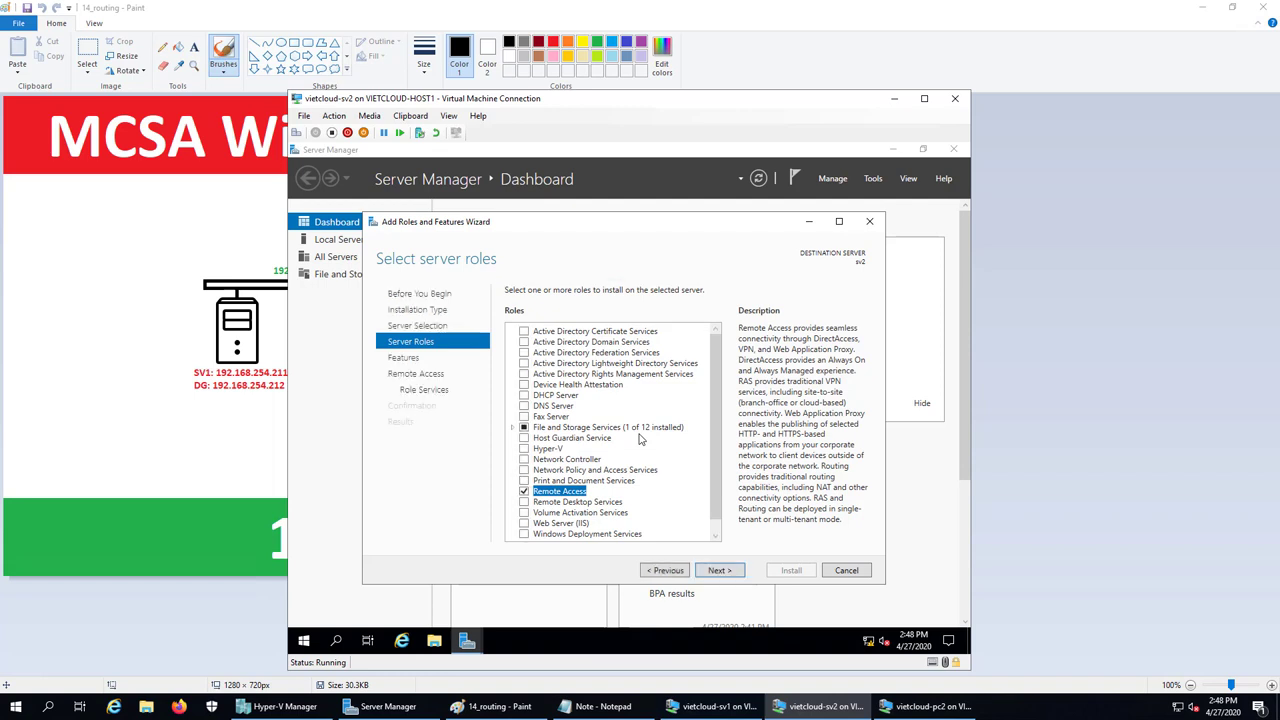
{"action": "left_click", "coordinate": [731, 572]}
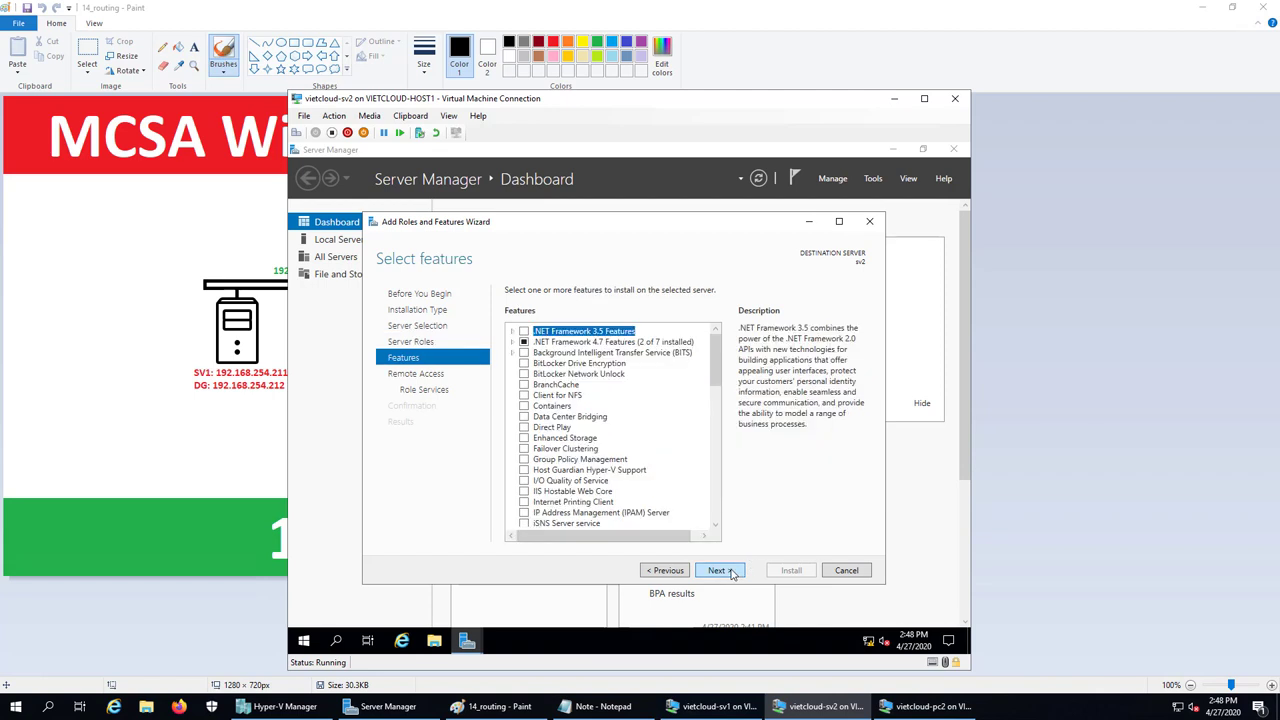
{"action": "left_click", "coordinate": [731, 572]}
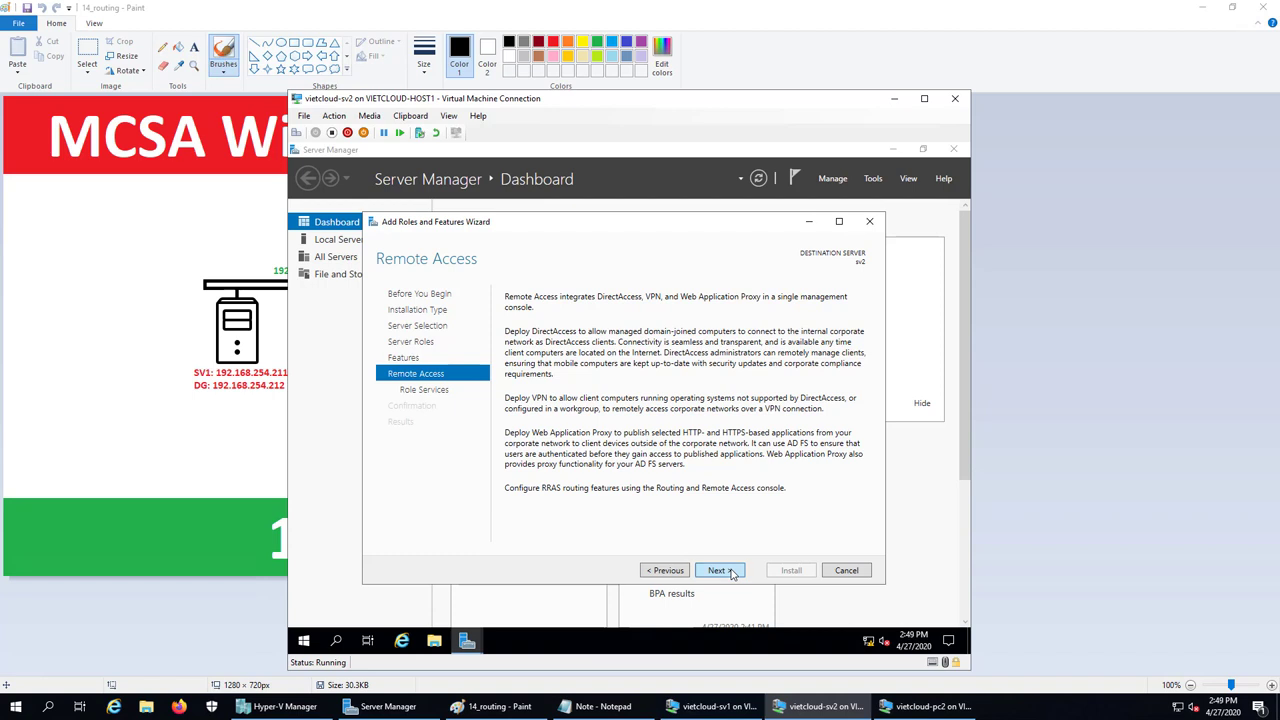
{"action": "left_click", "coordinate": [731, 572]}
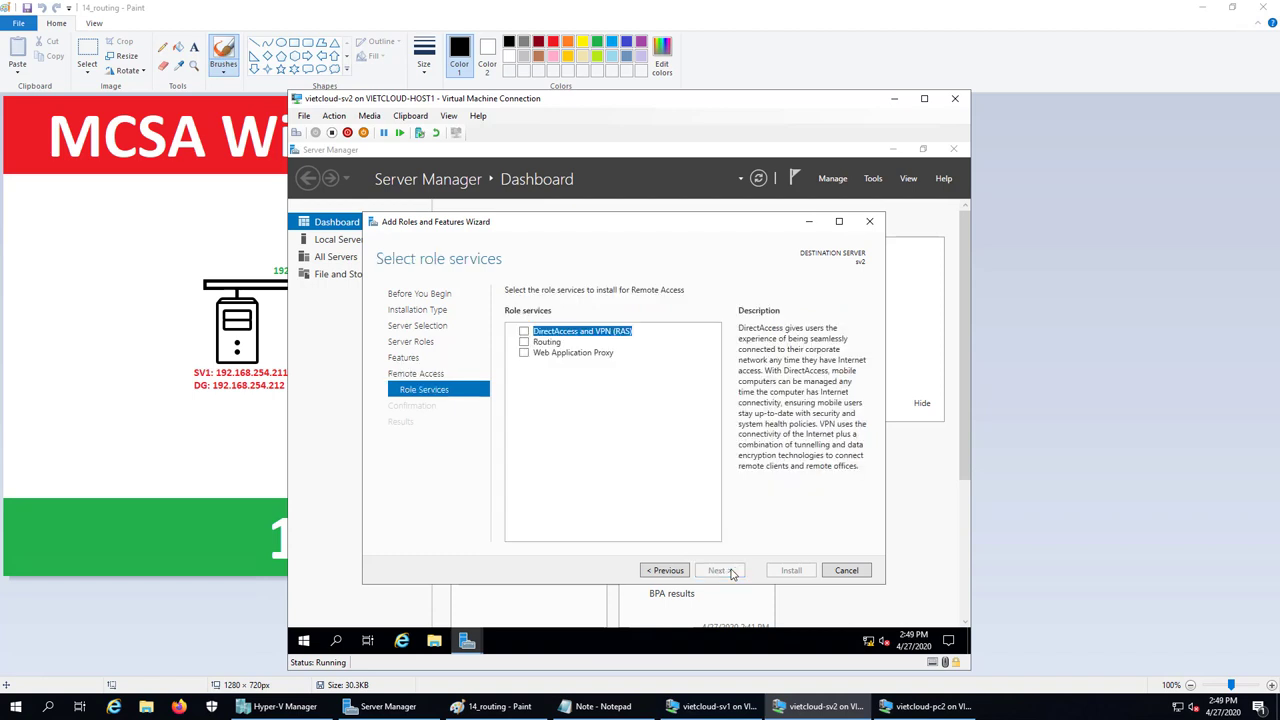
Select the Routing role service with its required features and keep the default IIS services
{"action": "left_click", "coordinate": [526, 342]}
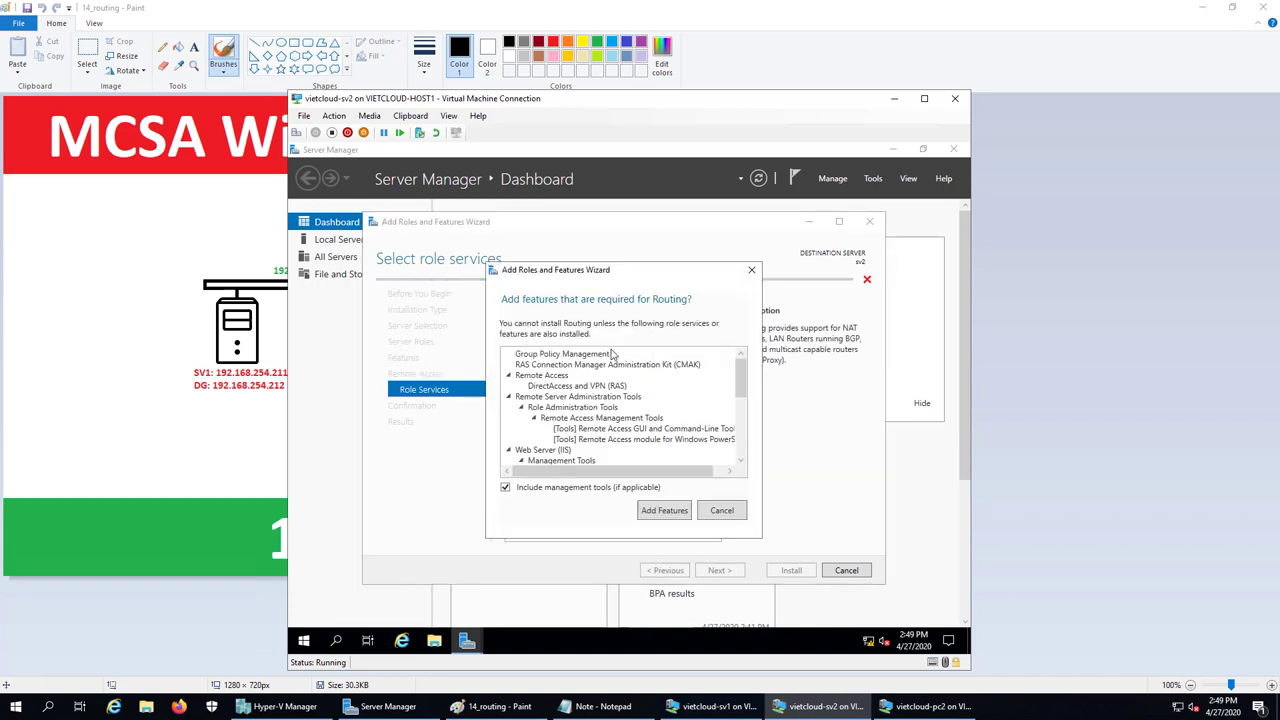
{"action": "left_click", "coordinate": [670, 512]}
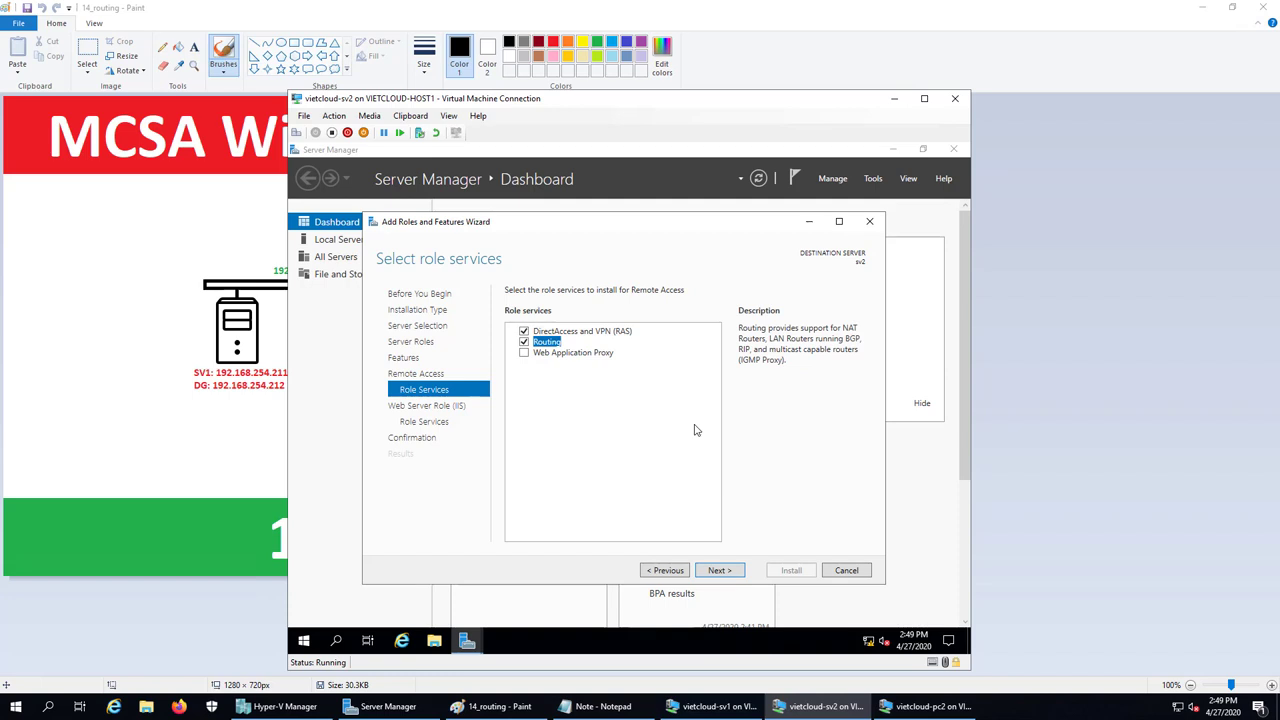
{"action": "left_click", "coordinate": [733, 576]}
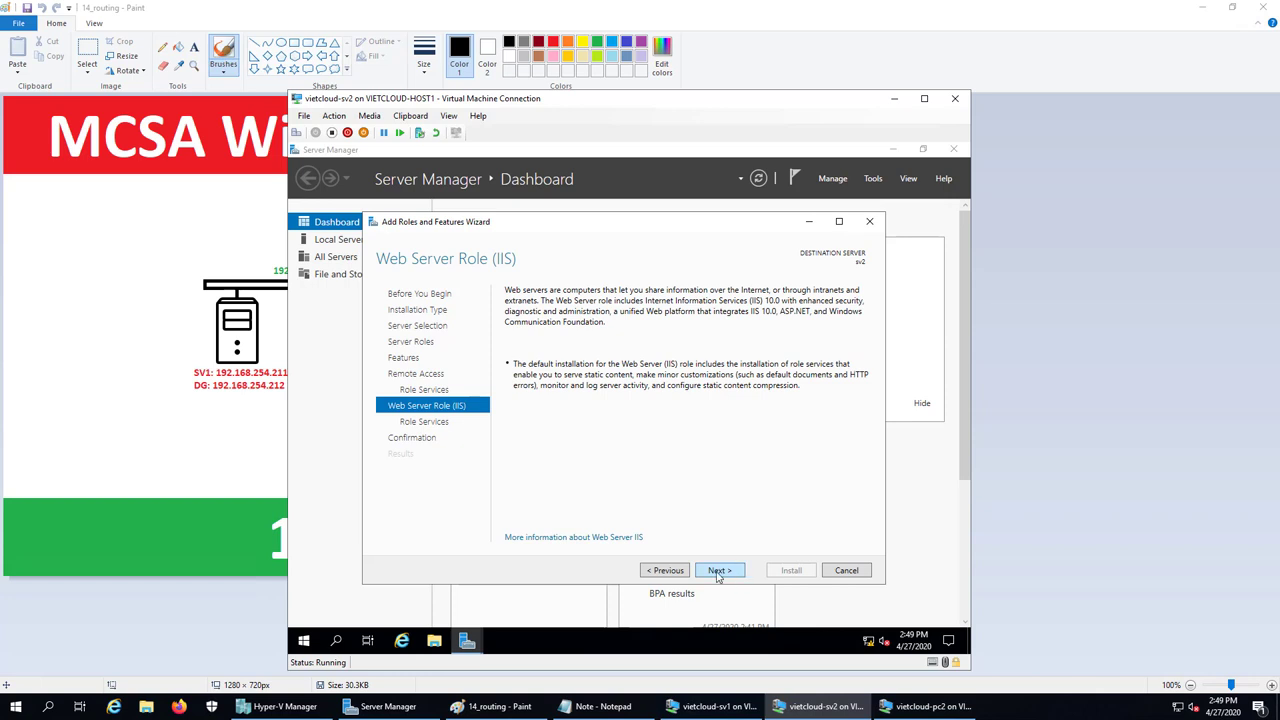
{"action": "left_click", "coordinate": [717, 576]}
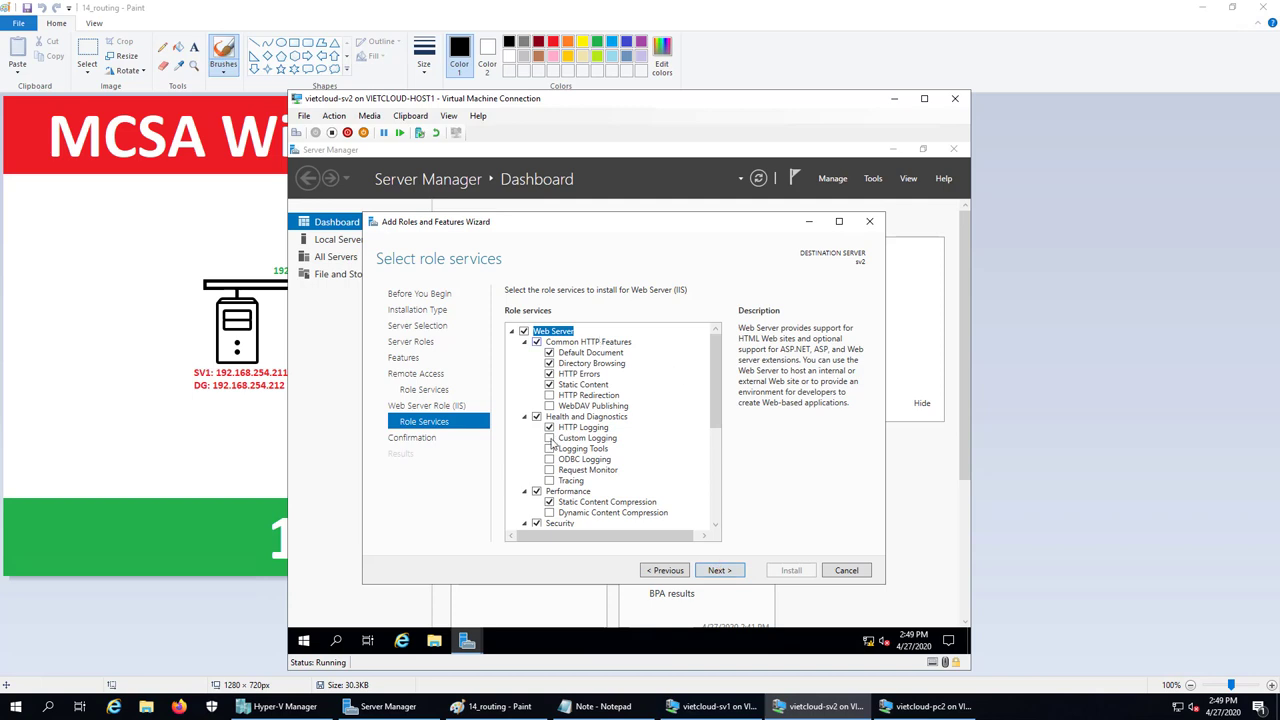
{"action": "left_click", "coordinate": [734, 576]}
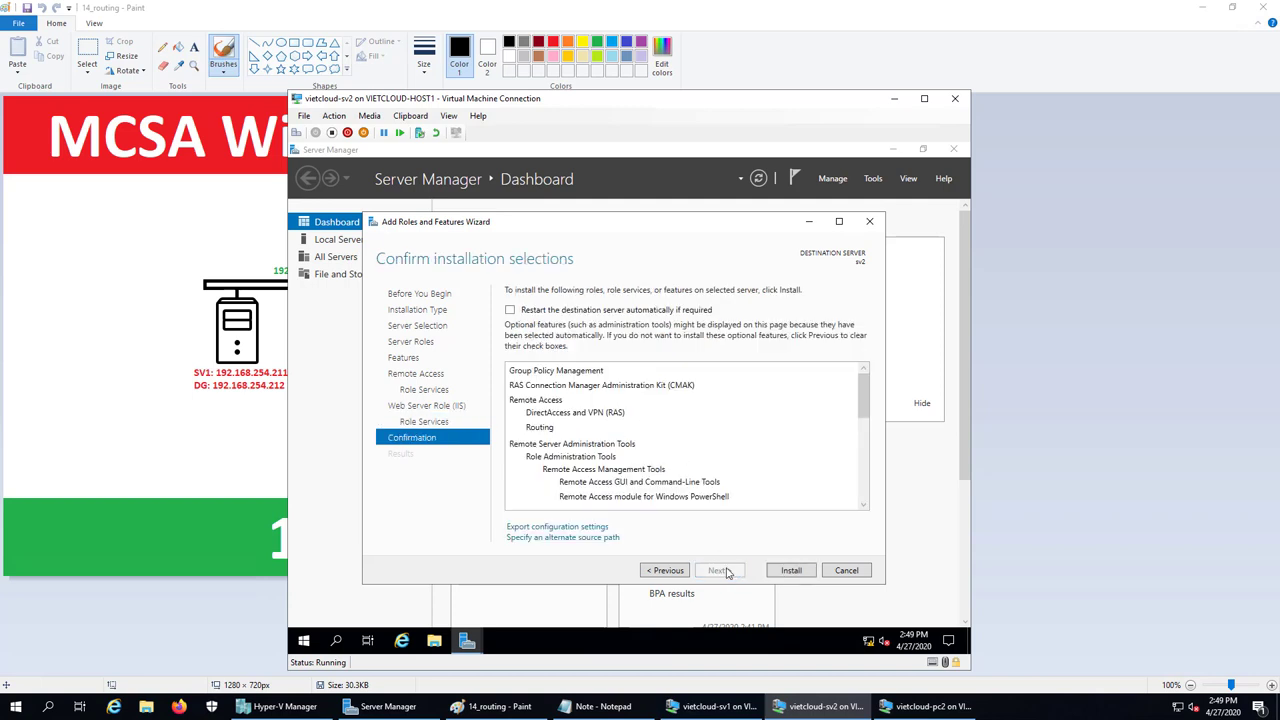
Install Remote Access with Routing on sv2 and close the wizard once installation succeeds
{"action": "left_click", "coordinate": [789, 571]}
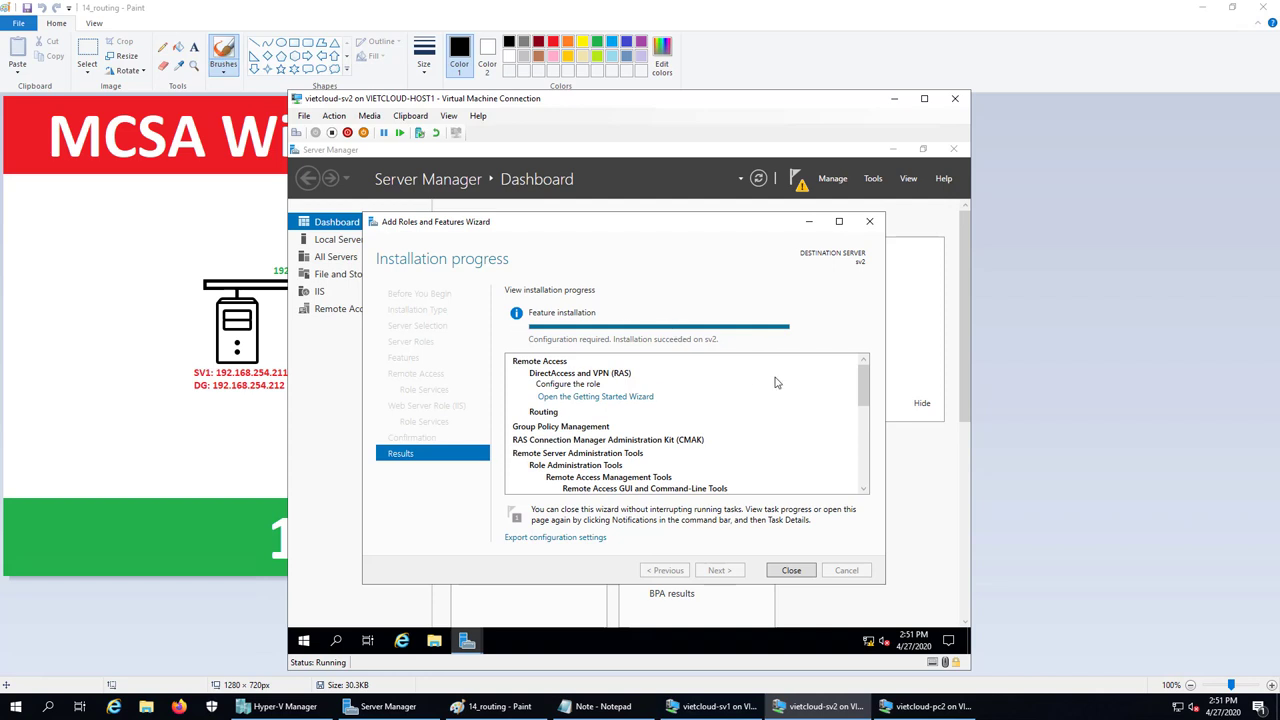
{"action": "left_click", "coordinate": [799, 573]}
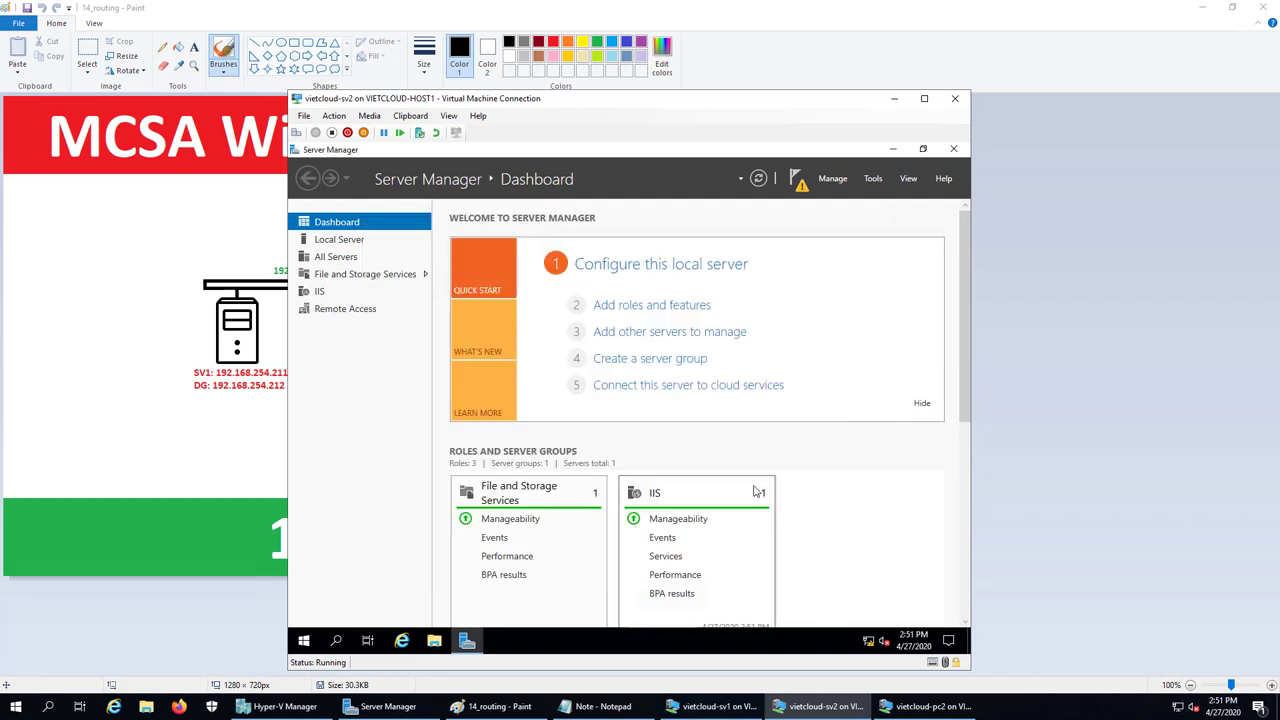
Add the line '3. Cau hinh Routing' to the Notepad lab note, then return to sv2
{"action": "left_click", "coordinate": [597, 706]}
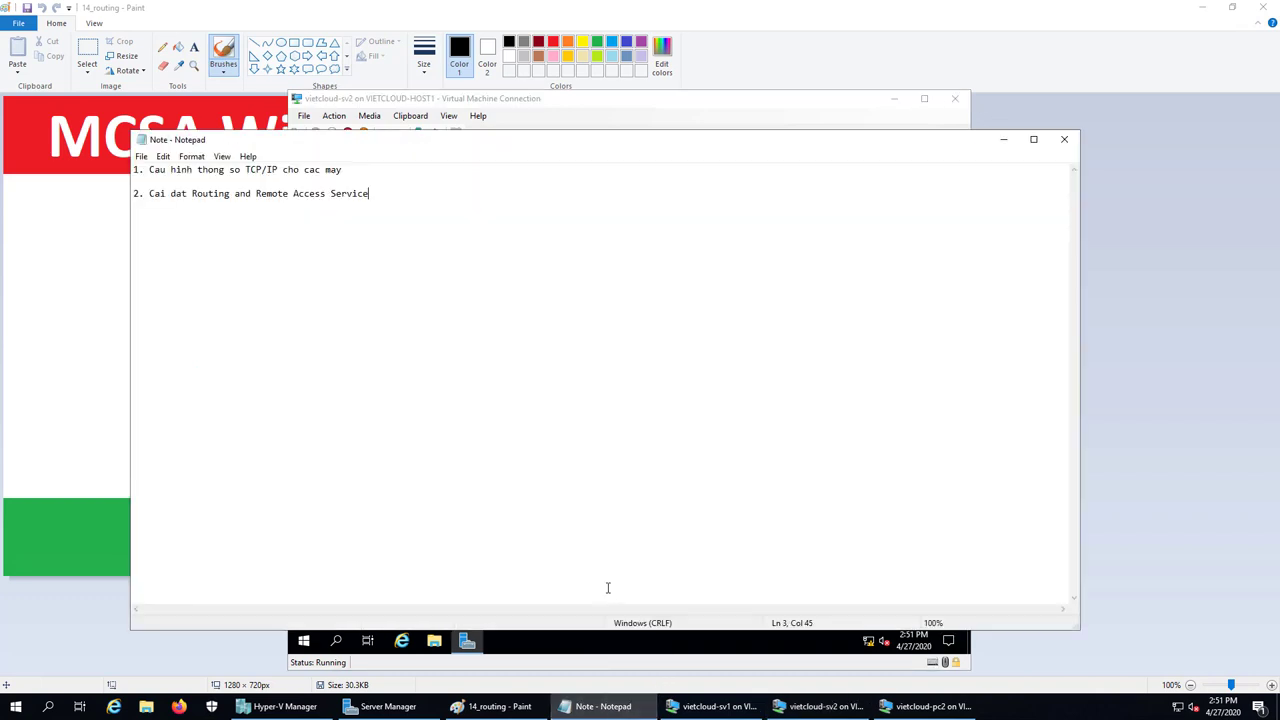
{"action": "key", "text": "Return"}
{"action": "key", "text": "Return"}
{"action": "type", "text": "3. Cau hinh Routing"}
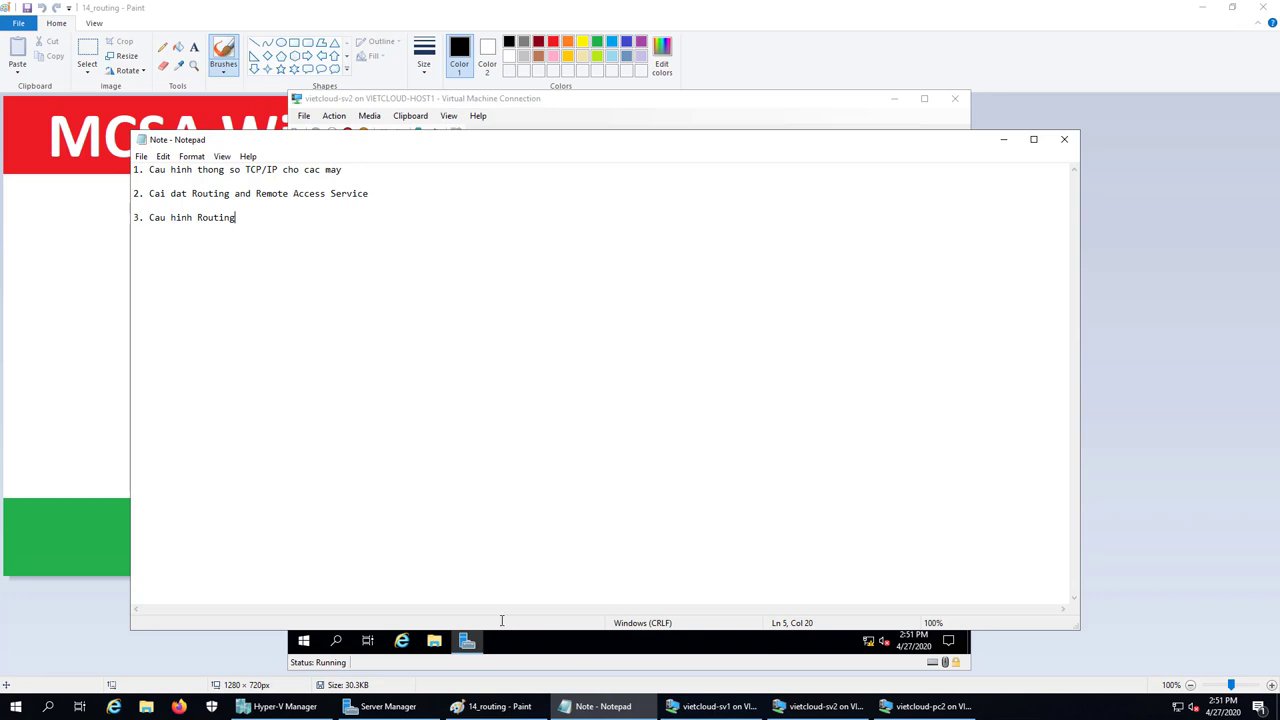
{"action": "left_click", "coordinate": [820, 706]}
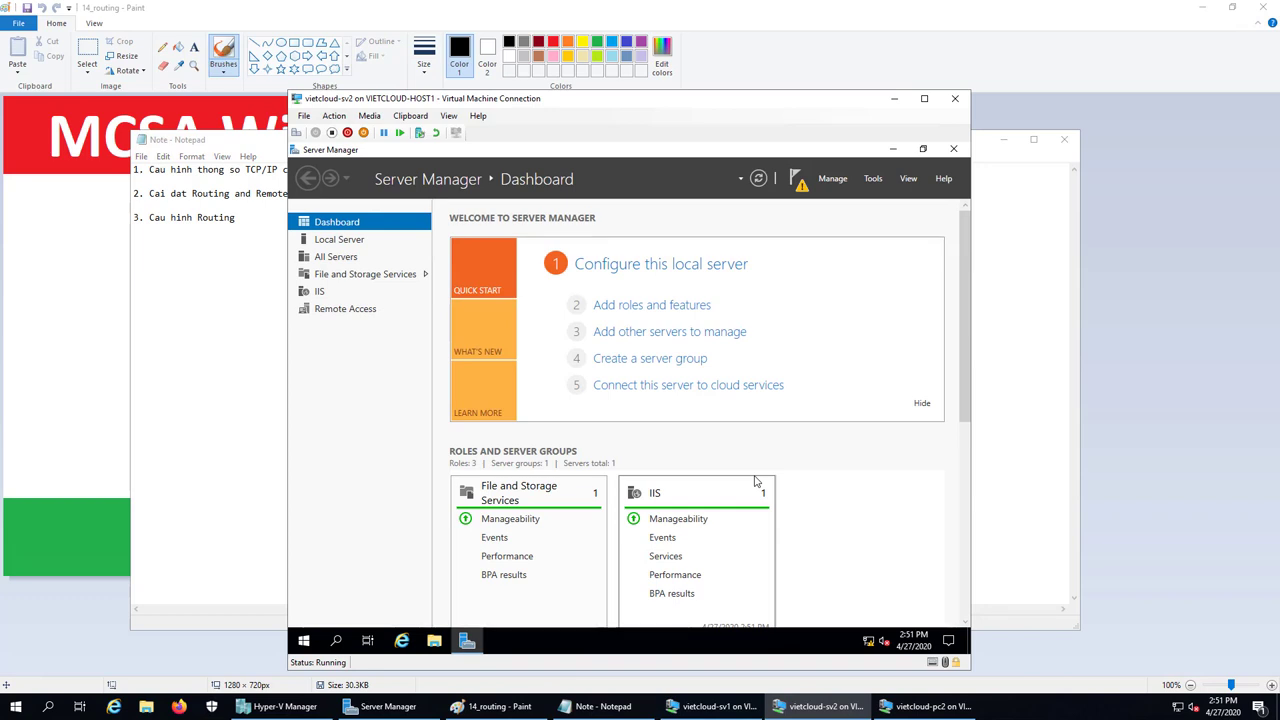
Open the Routing and Remote Access console and choose Configure and Enable on SV2 (local)
{"action": "left_click", "coordinate": [875, 180]}
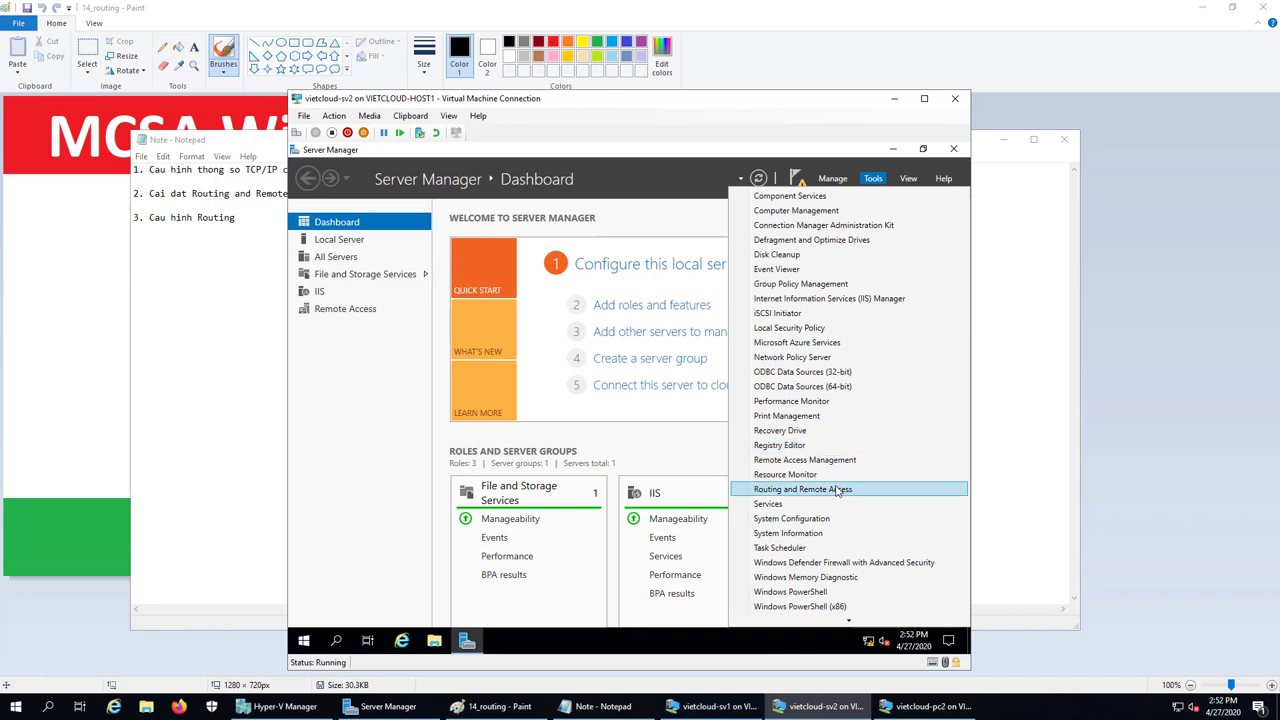
{"action": "left_click", "coordinate": [891, 491]}
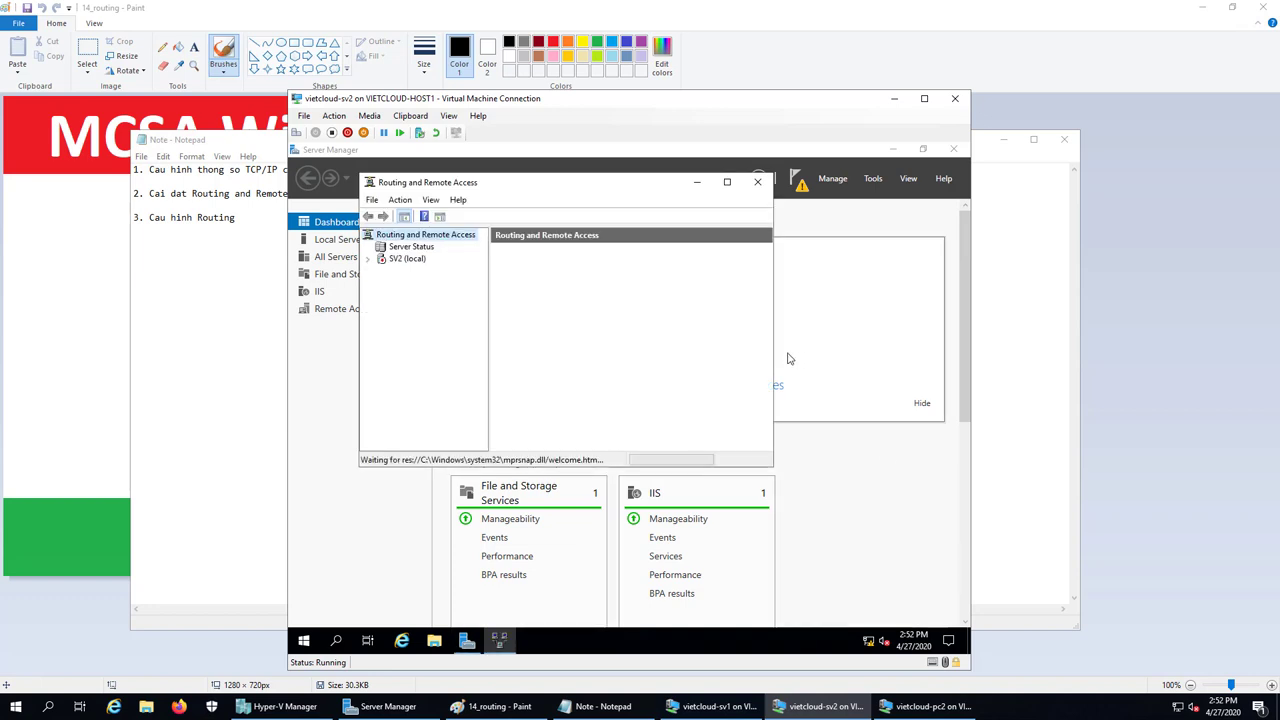
{"action": "left_click", "coordinate": [727, 186]}
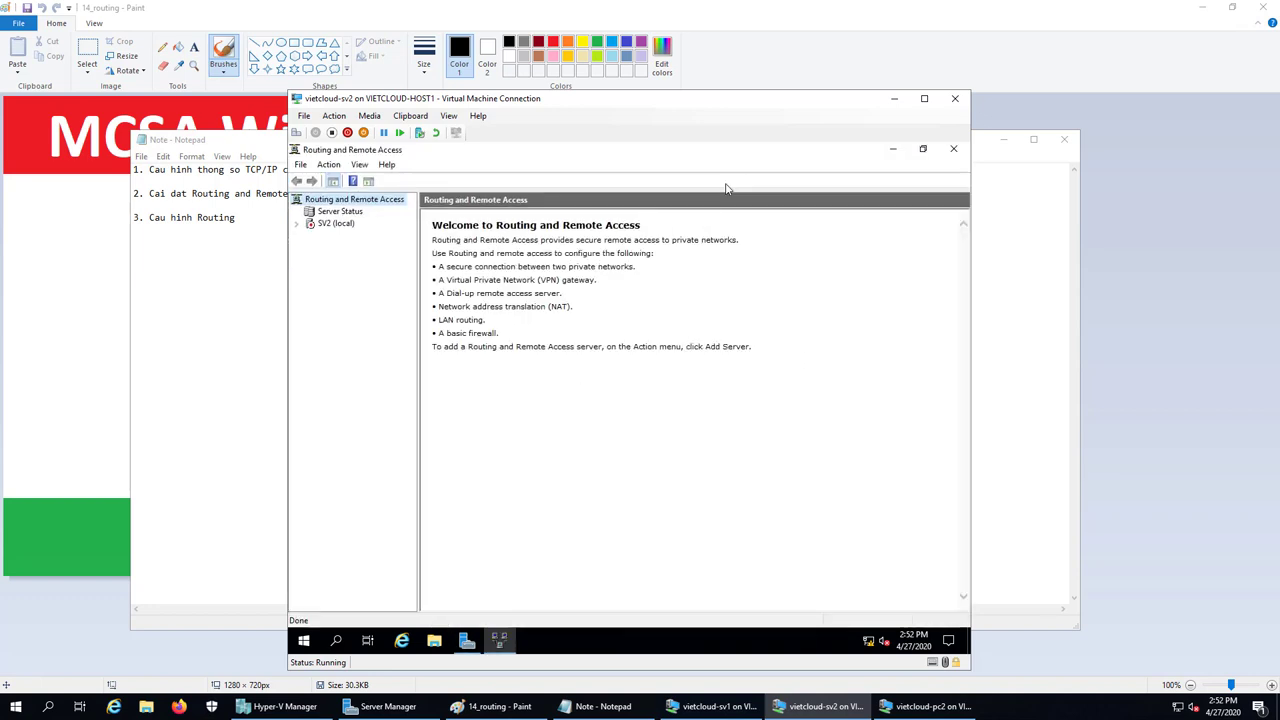
{"action": "left_click", "coordinate": [296, 223]}
{"action": "left_click", "coordinate": [336, 224]}
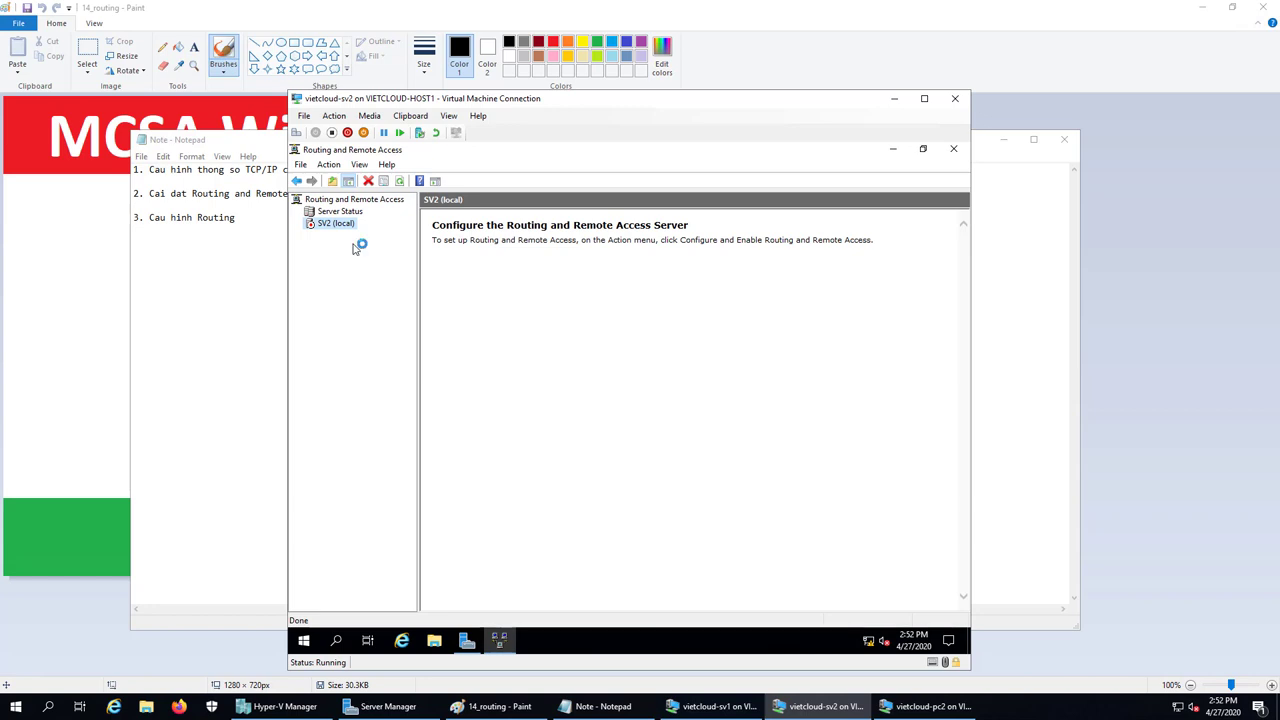
{"action": "right_click", "coordinate": [340, 226]}
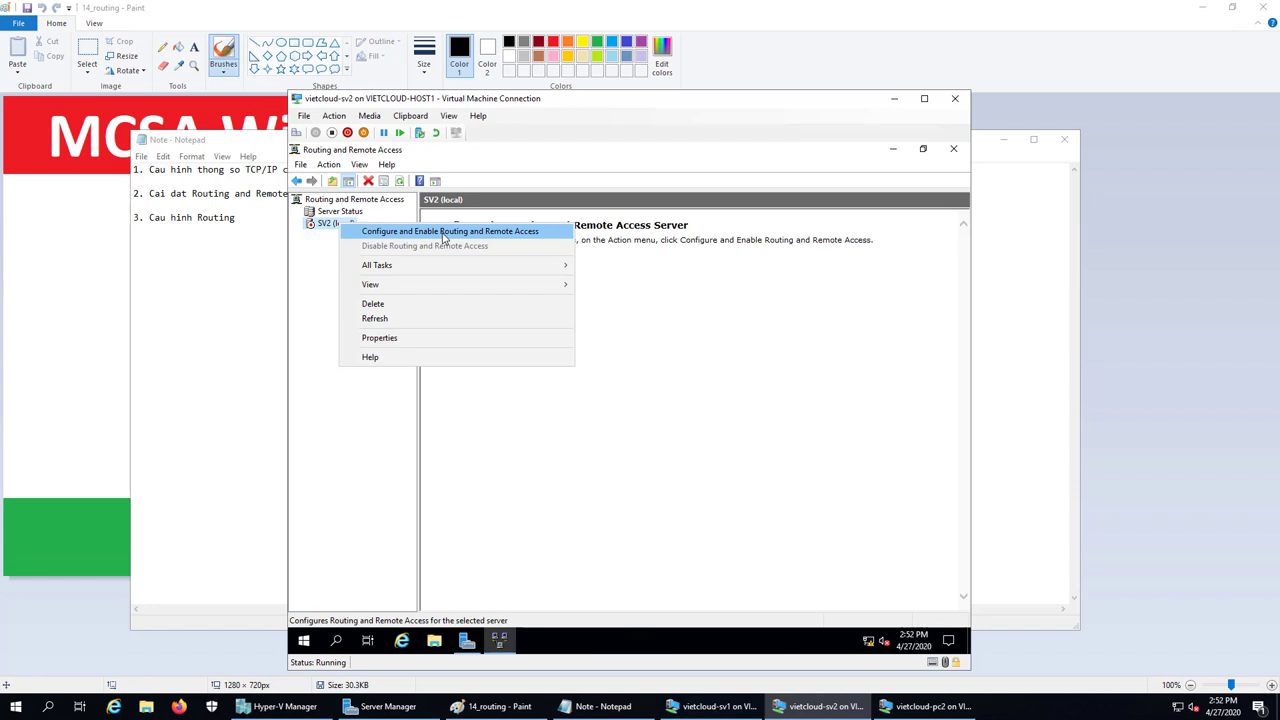
{"action": "left_click", "coordinate": [444, 233]}
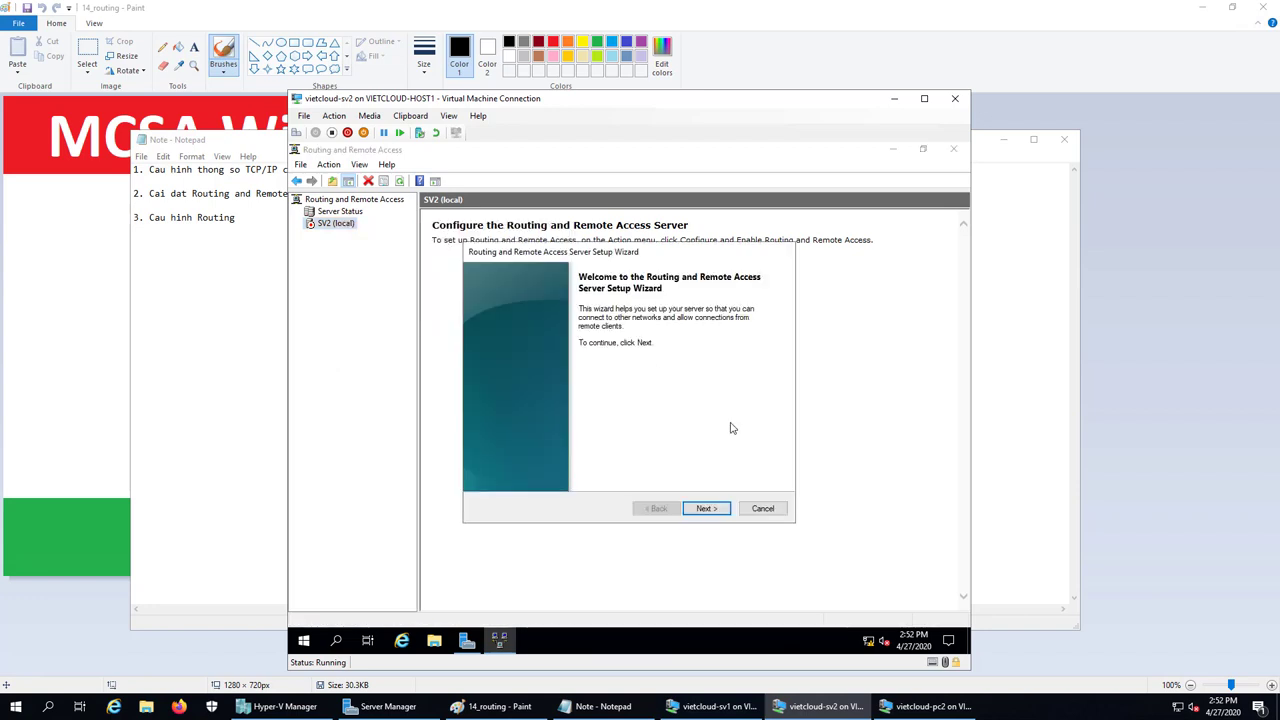
Use Custom configuration with only LAN routing enabled, finish the wizard, and start the service
{"action": "left_click", "coordinate": [705, 509]}
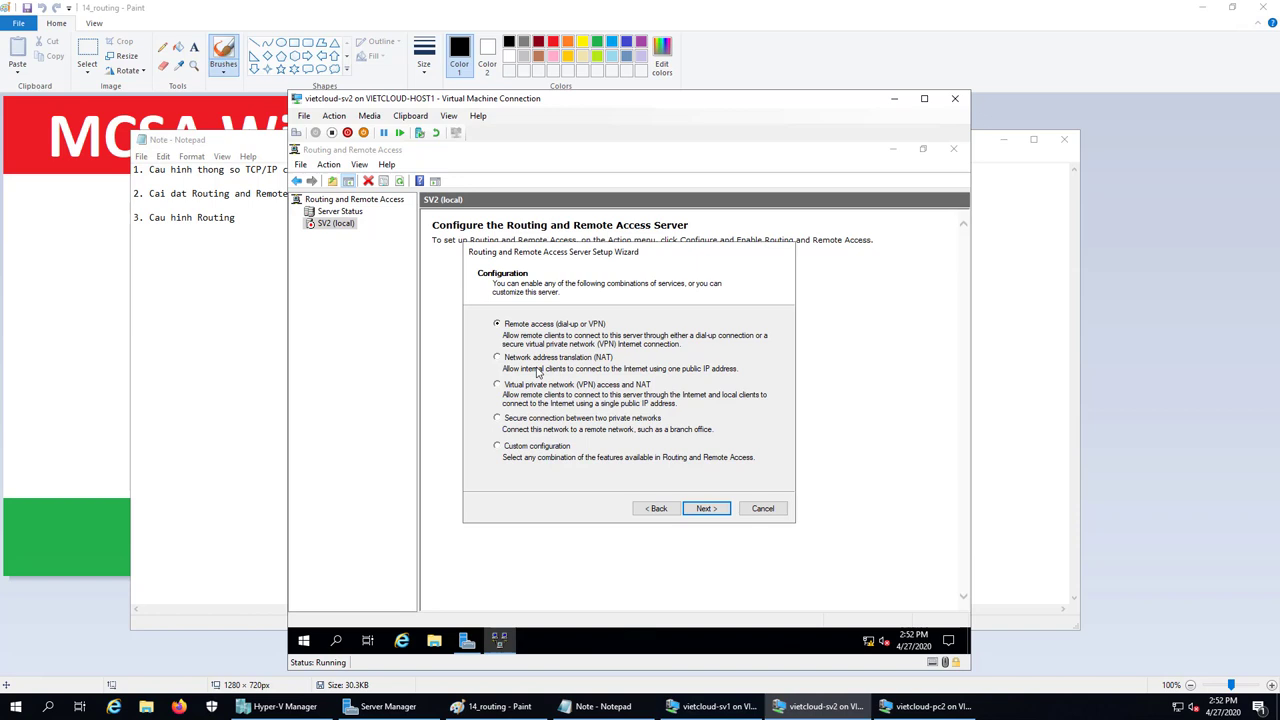
{"action": "left_click", "coordinate": [520, 450]}
{"action": "left_click", "coordinate": [706, 508]}
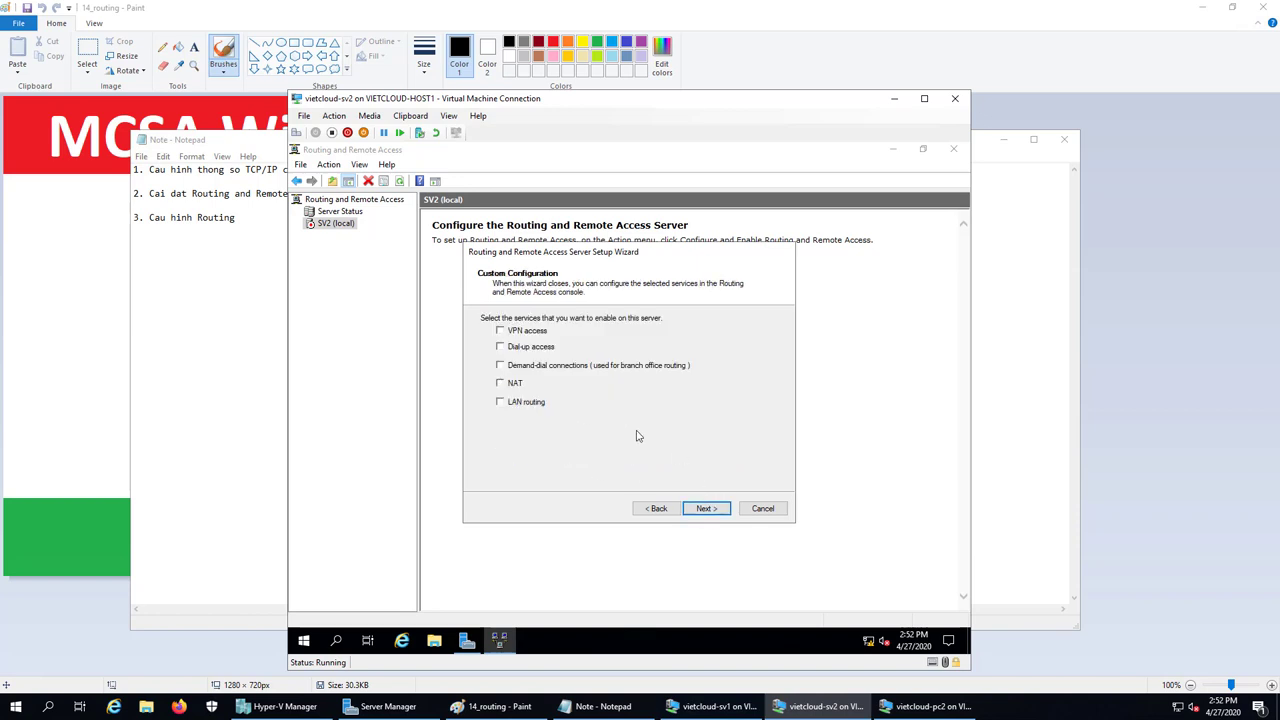
{"action": "left_click", "coordinate": [507, 405]}
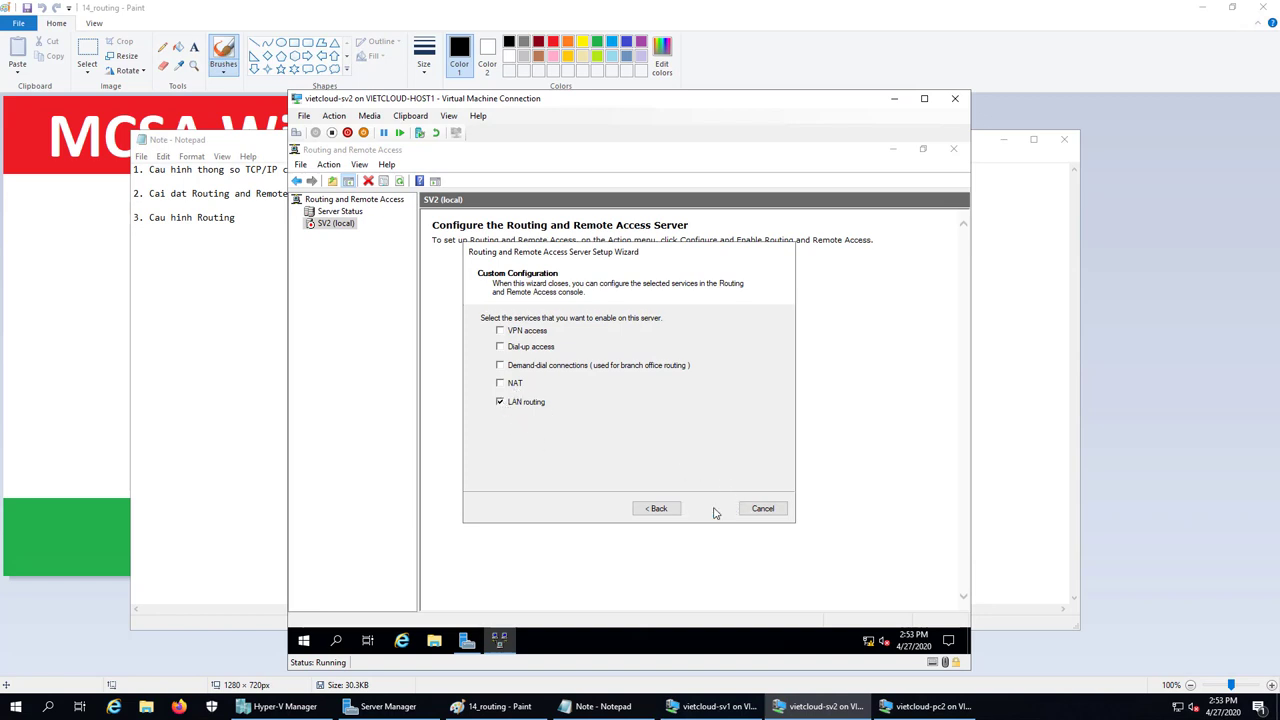
{"action": "left_click", "coordinate": [709, 509]}
{"action": "left_click", "coordinate": [710, 509]}
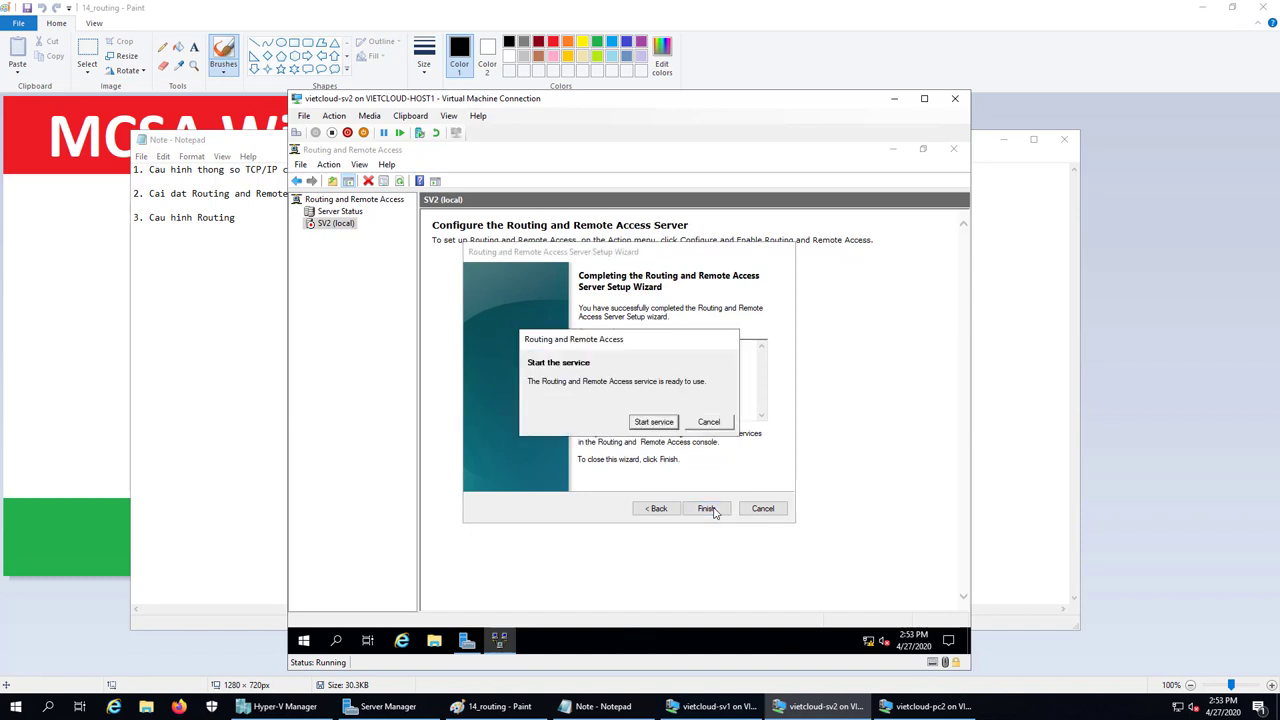
{"action": "left_click", "coordinate": [655, 422]}
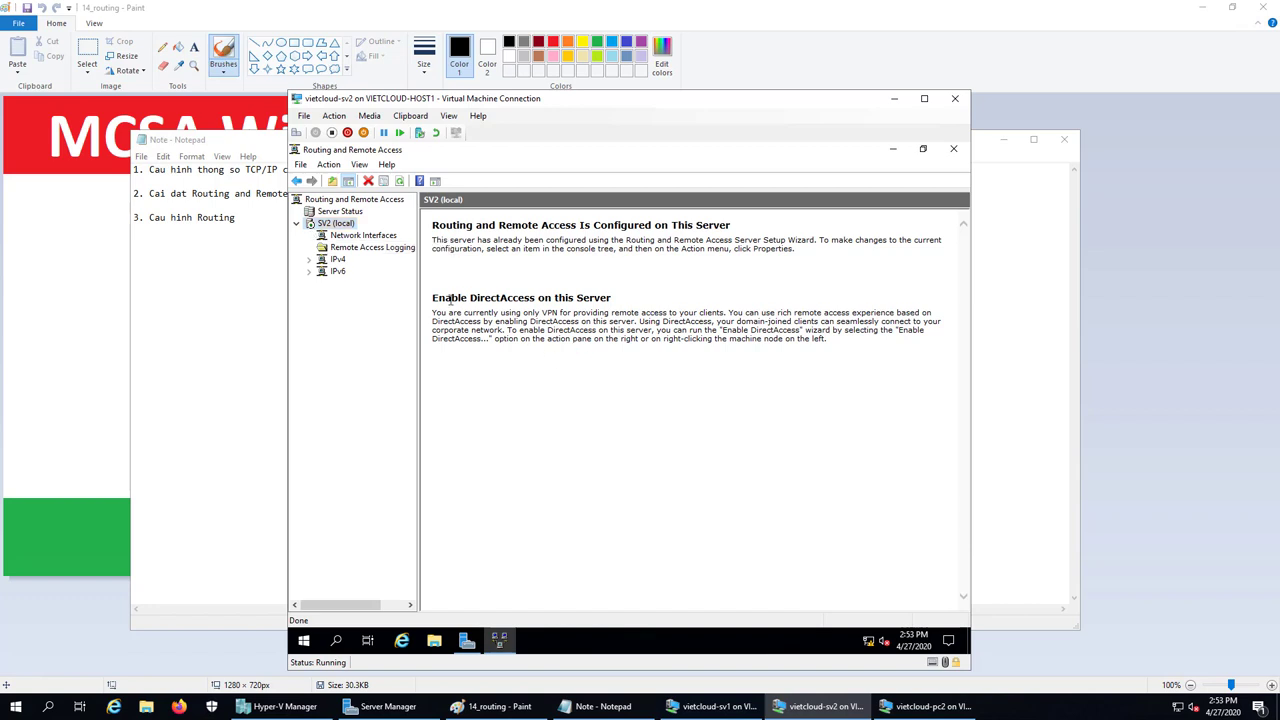
Expand SV2's IPv6 and IPv4 nodes and show the IP routing table from IPv4 Static Routes
{"action": "double_click", "coordinate": [372, 272]}
{"action": "left_click", "coordinate": [345, 238]}
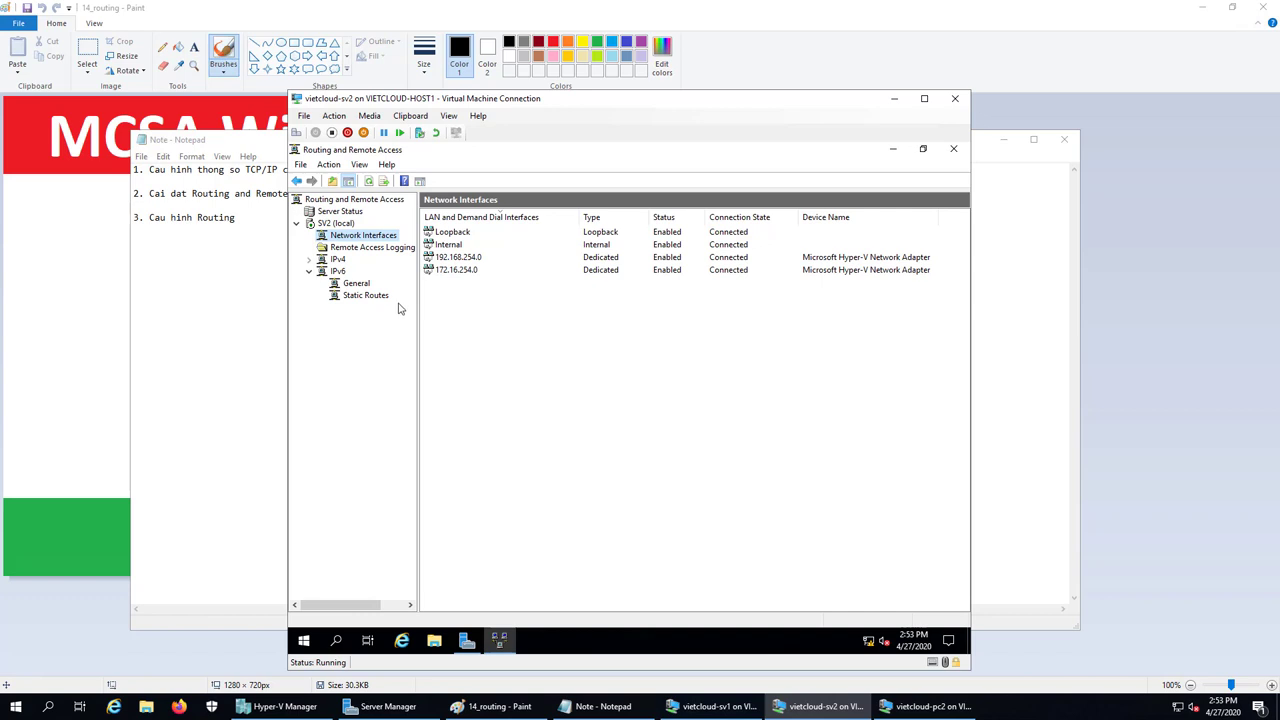
{"action": "double_click", "coordinate": [339, 260]}
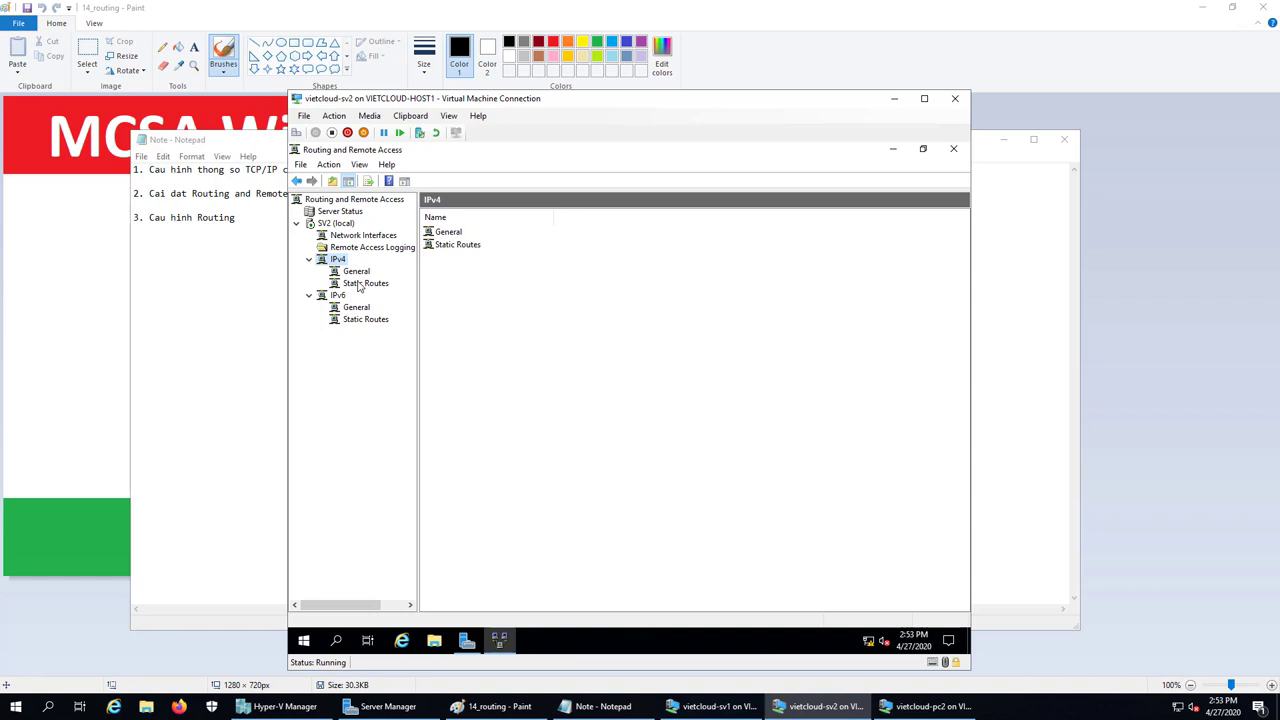
{"action": "left_click", "coordinate": [360, 284]}
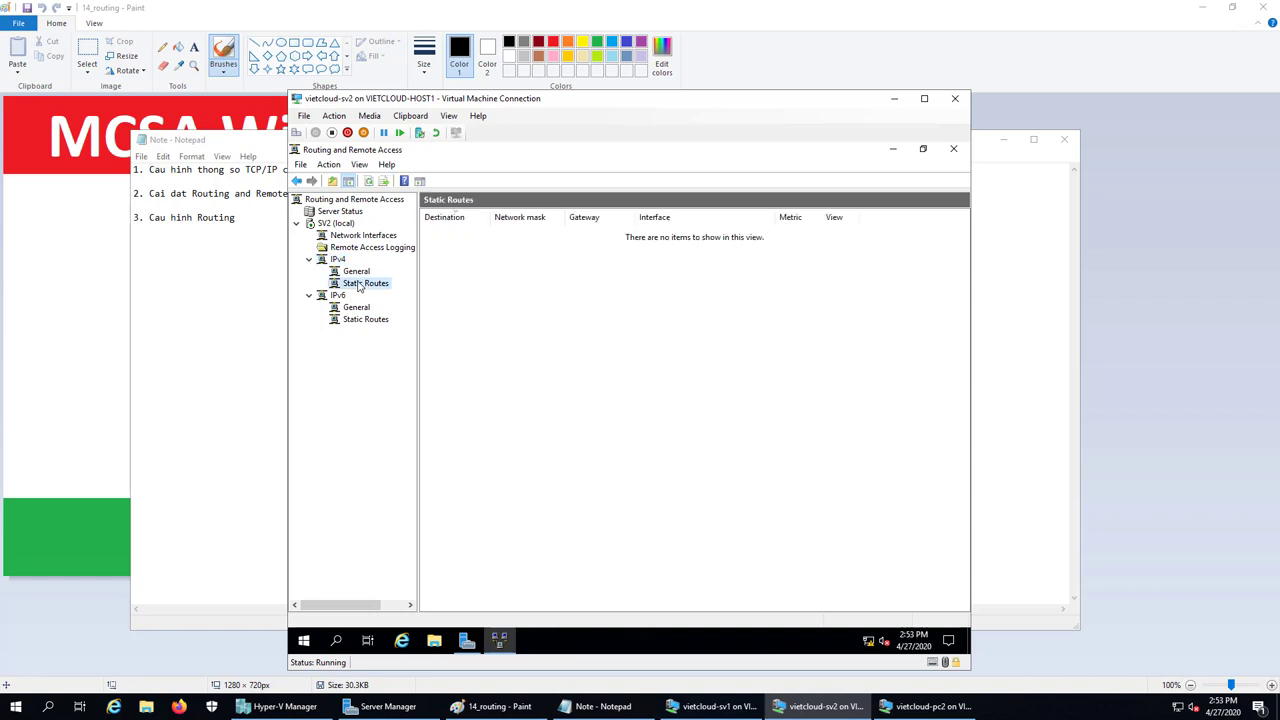
{"action": "right_click", "coordinate": [360, 286]}
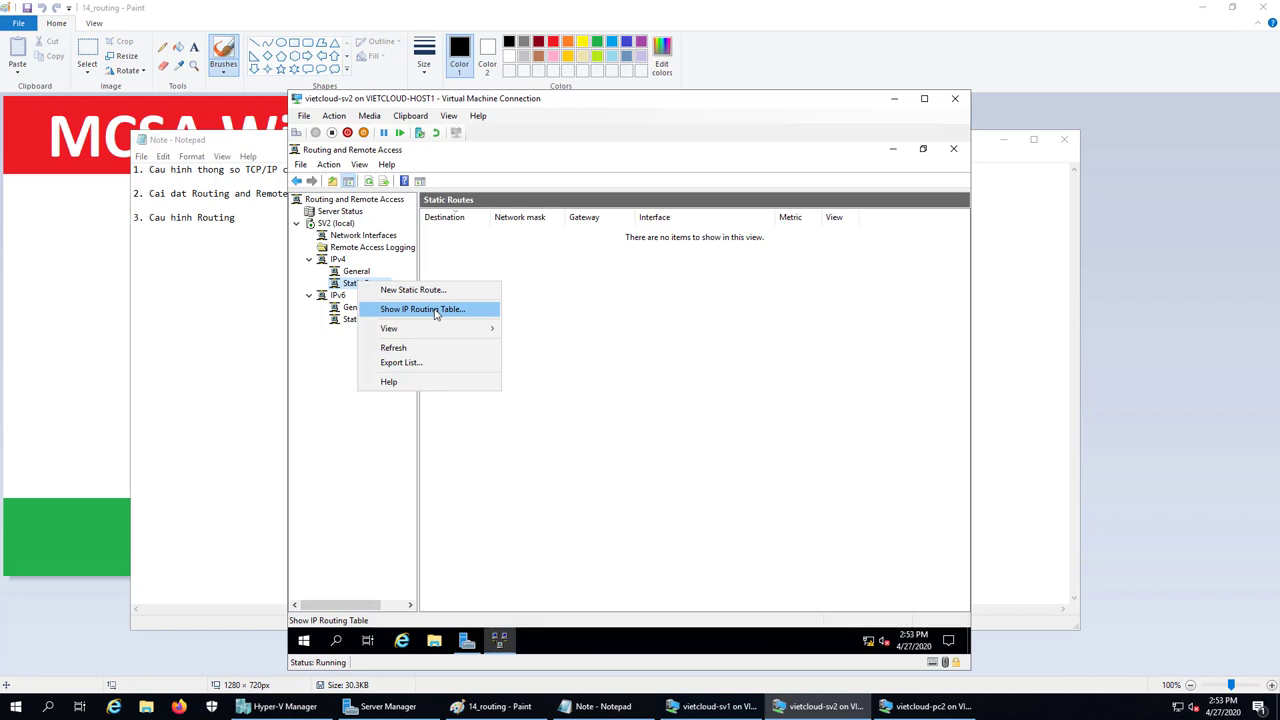
{"action": "left_click", "coordinate": [435, 311]}
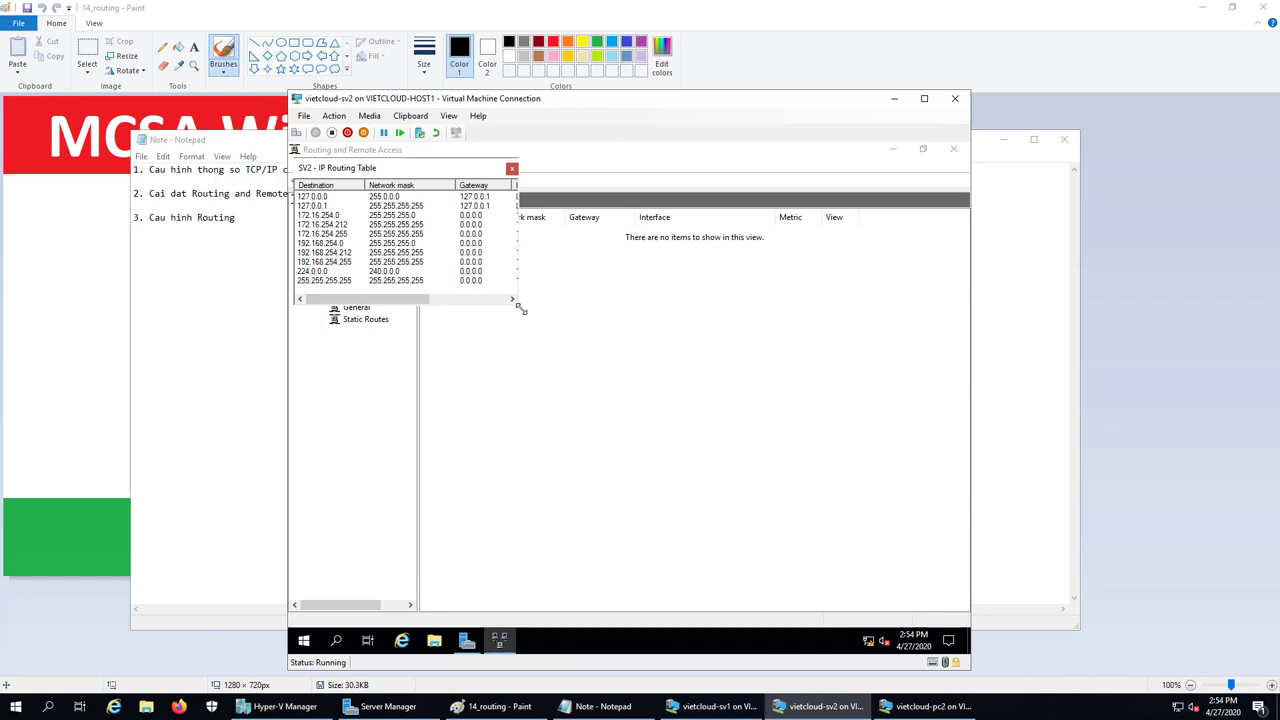
Enlarge the routing table, review the 172.16.254.0 and 192.168.254.0 routes, and close the Routing and Remote Access console
{"action": "left_click_drag", "start_coordinate": [516, 304], "coordinate": [968, 618]}
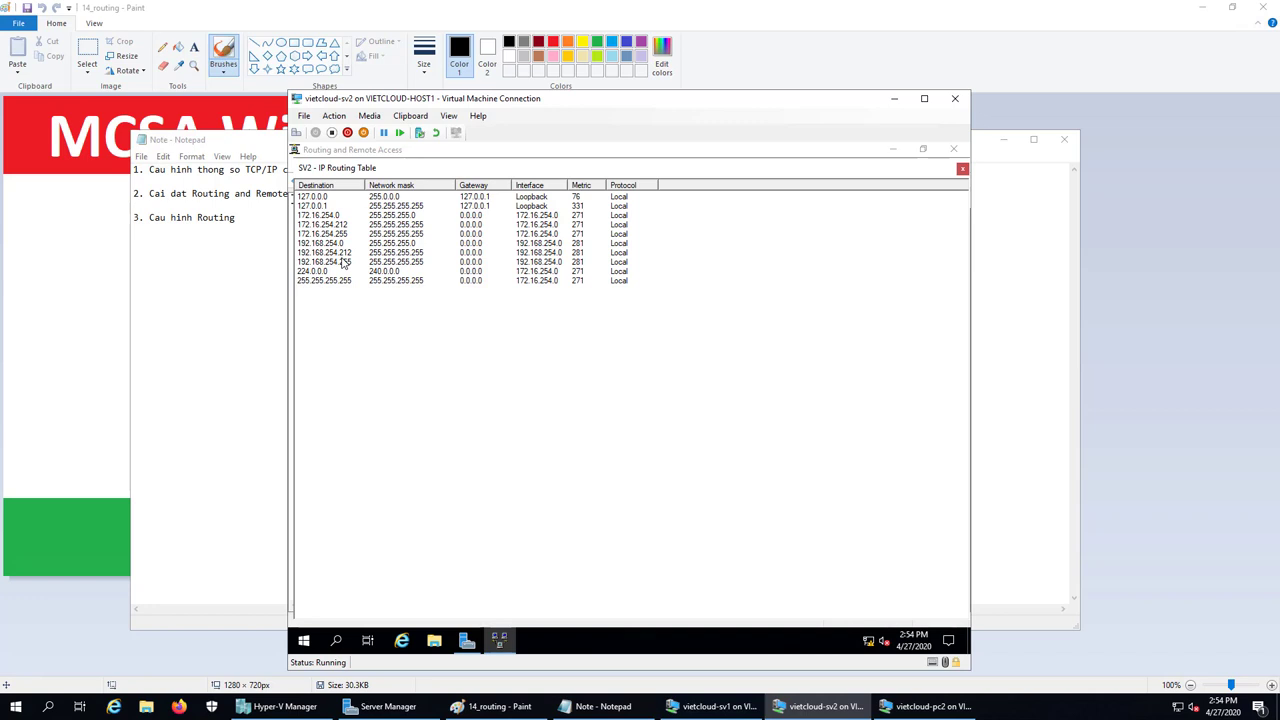
{"action": "left_click", "coordinate": [324, 217]}
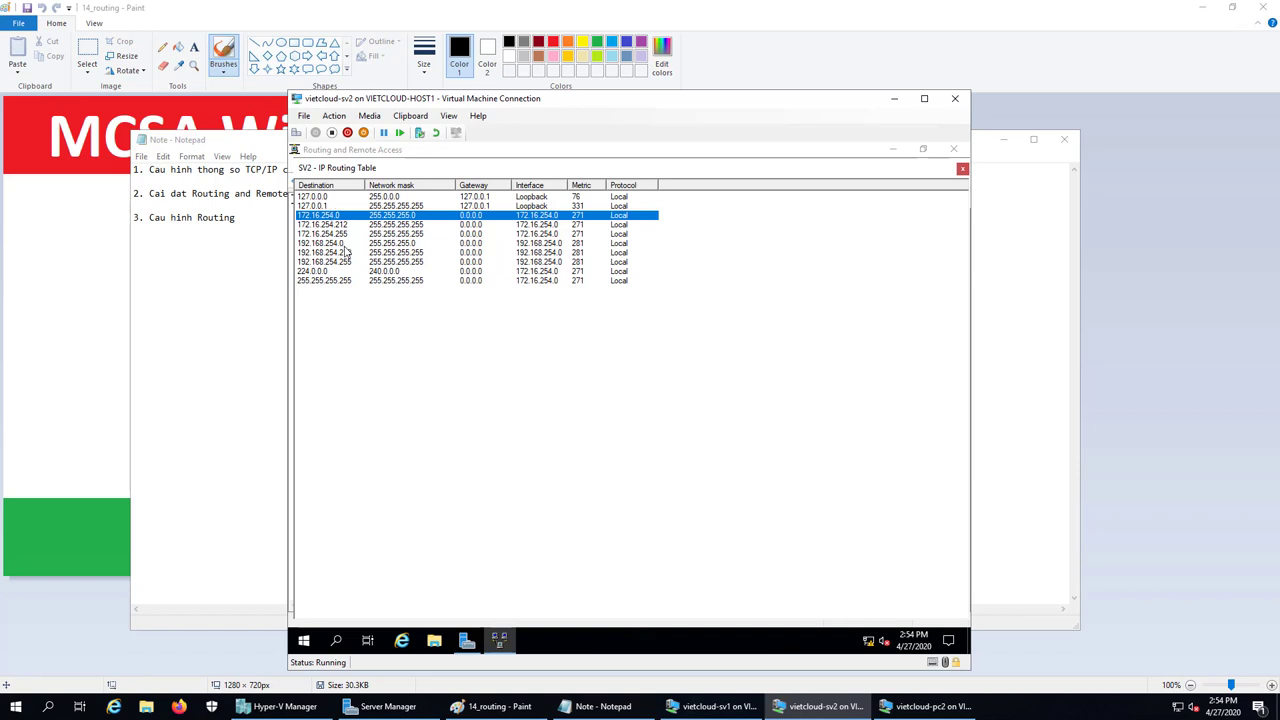
{"action": "left_click", "coordinate": [325, 244]}
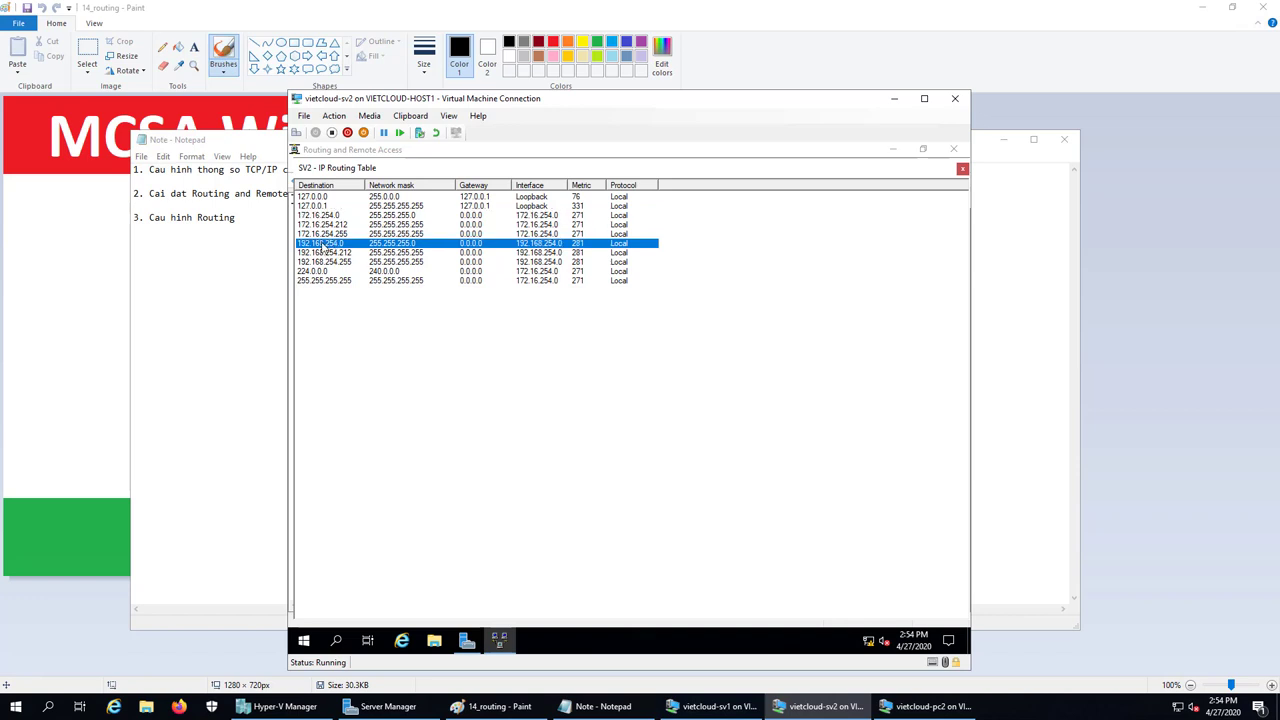
{"action": "left_click", "coordinate": [323, 218]}
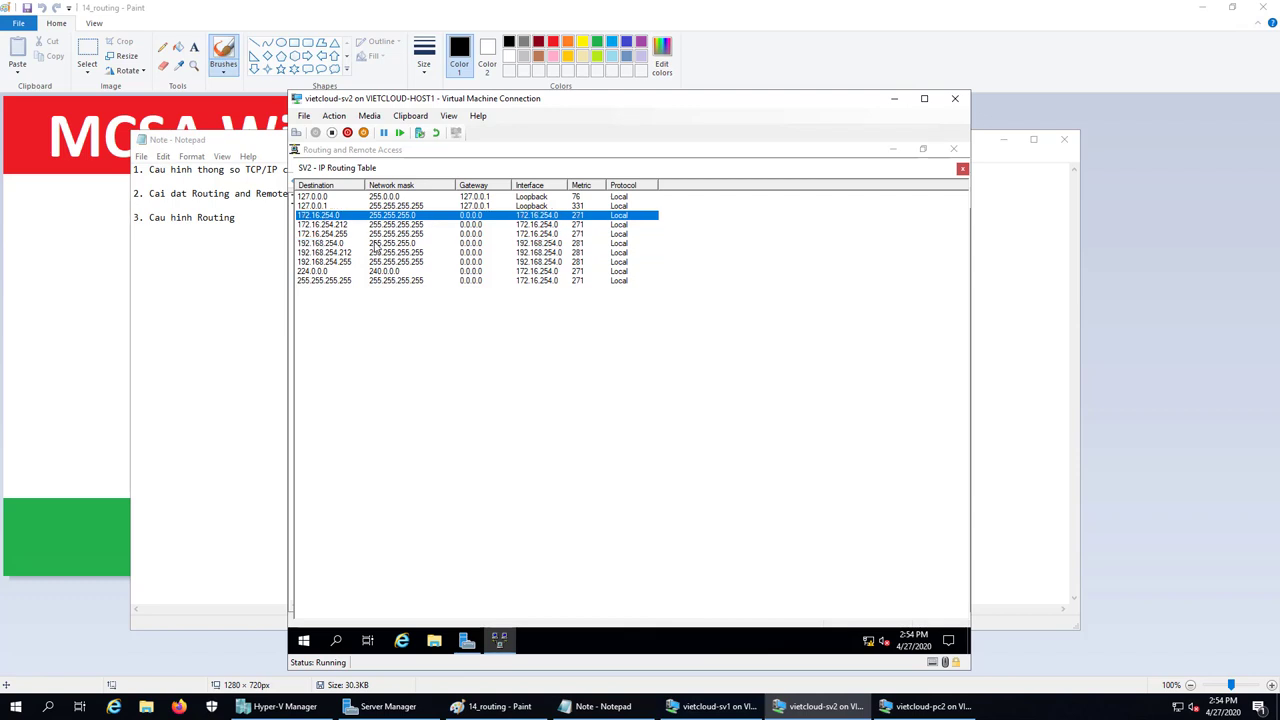
{"action": "left_click", "coordinate": [306, 244]}
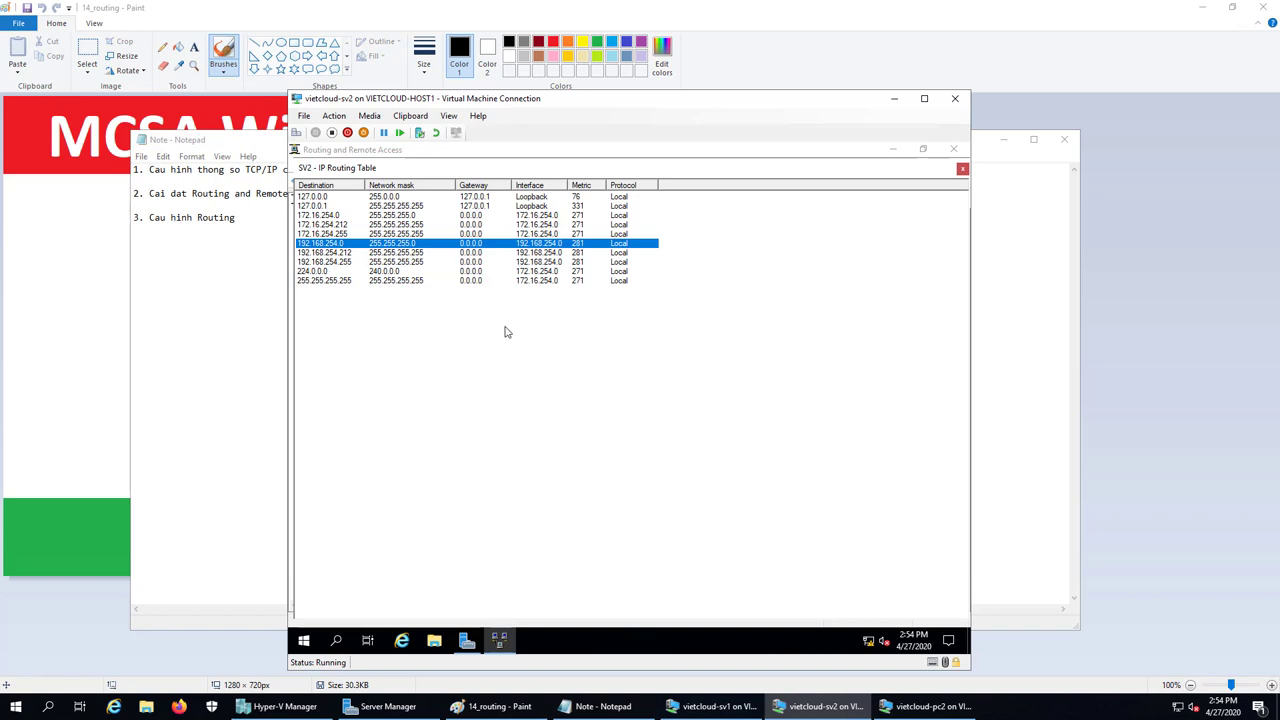
{"action": "left_click", "coordinate": [953, 150]}
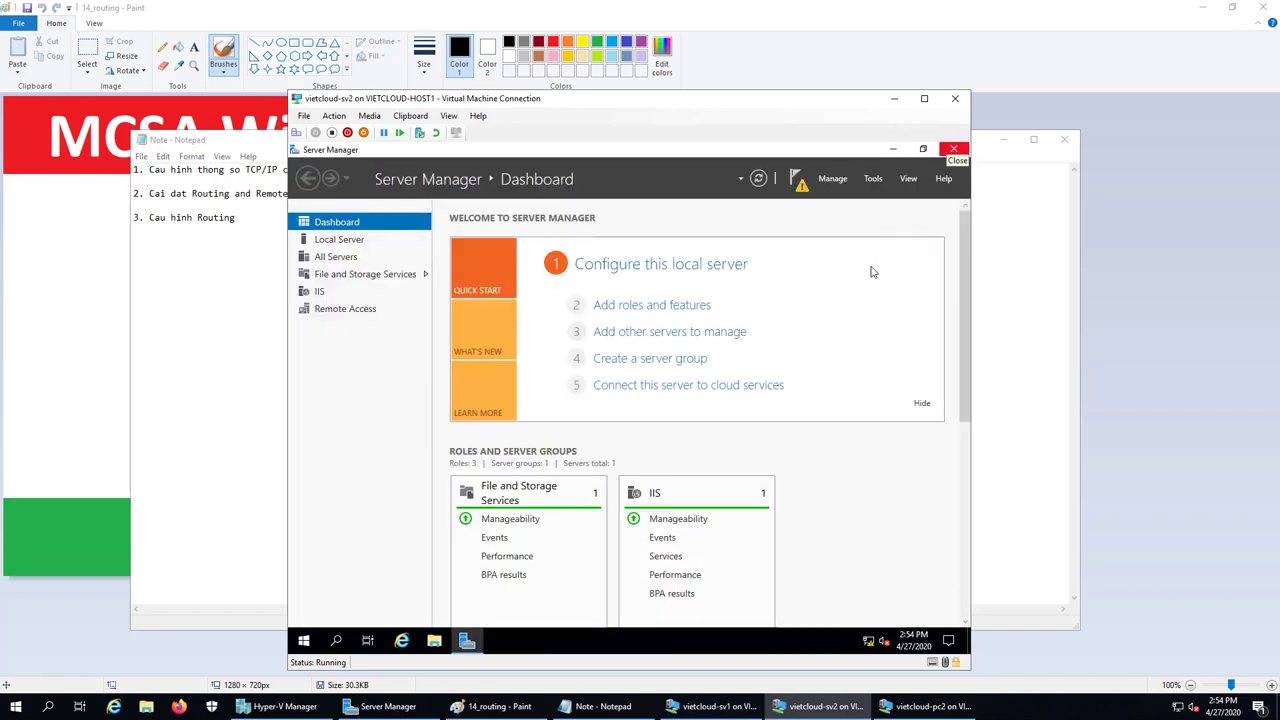
Close the sv2 VM window, add '4. Kiem tra ket qua' in Notepad, and return to the Paint diagram
{"action": "left_click", "coordinate": [955, 98]}
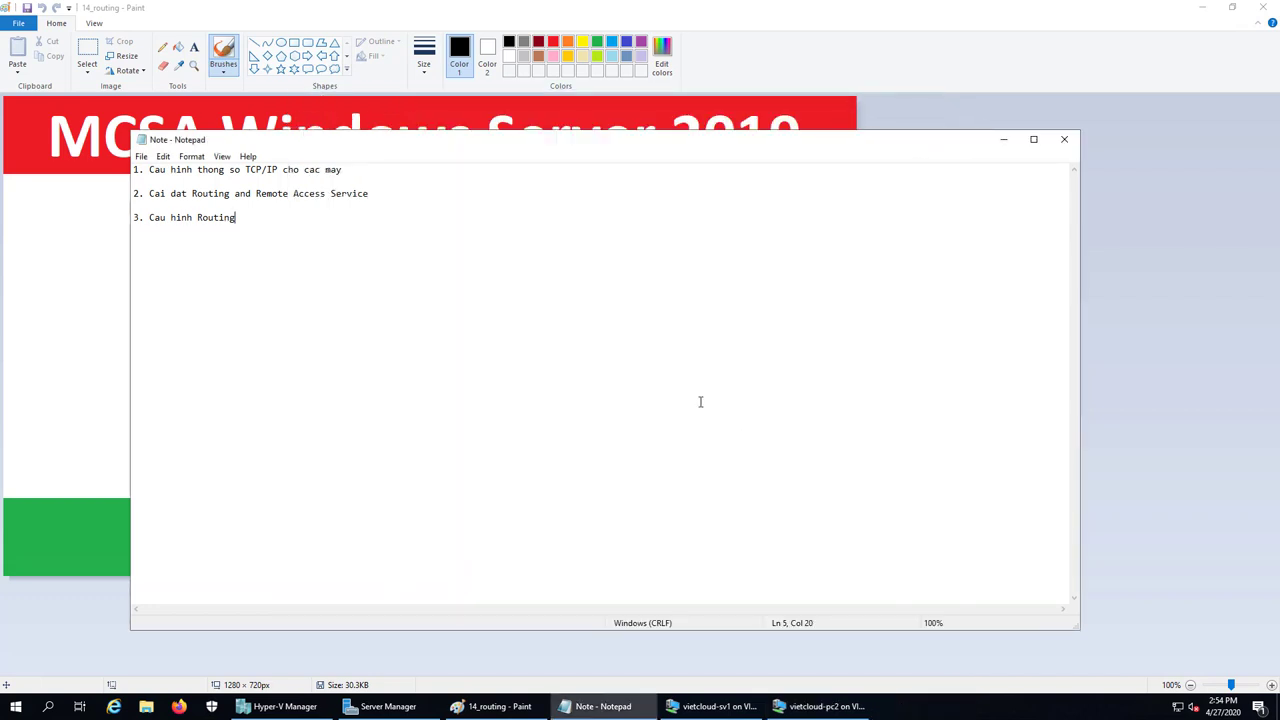
{"action": "key", "text": "Return"}
{"action": "key", "text": "Return"}
{"action": "type", "text": "4. Kiem tra ket q"}
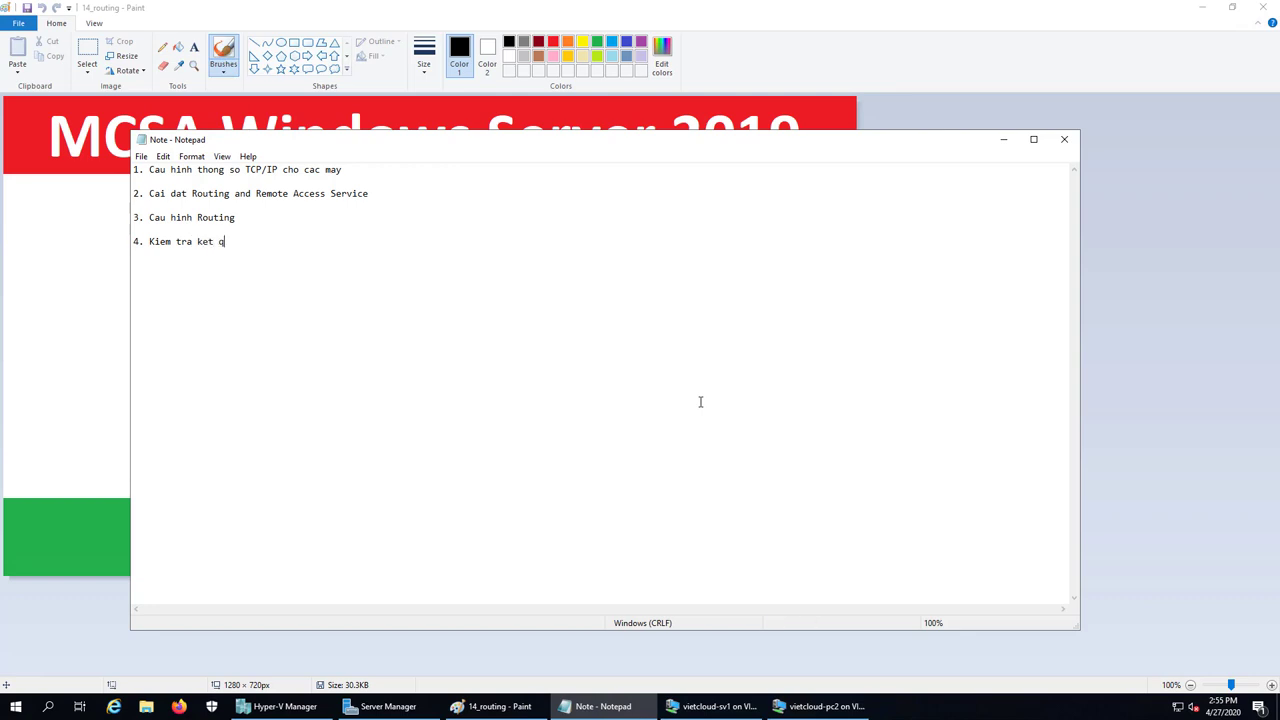
{"action": "type", "text": "ua"}
{"action": "left_click", "coordinate": [495, 706]}
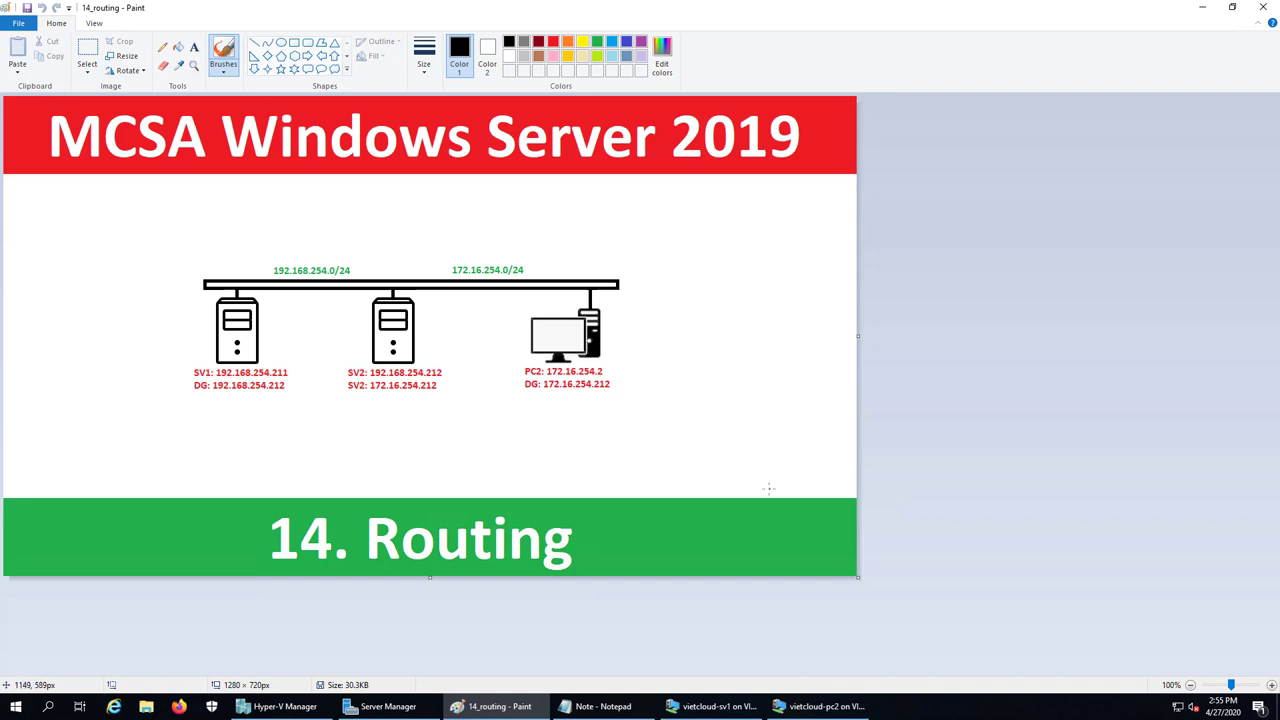
Rerun pc2's ping to 192.168.254.211, now getting 4 replies with 0% loss
{"action": "left_click", "coordinate": [818, 706]}
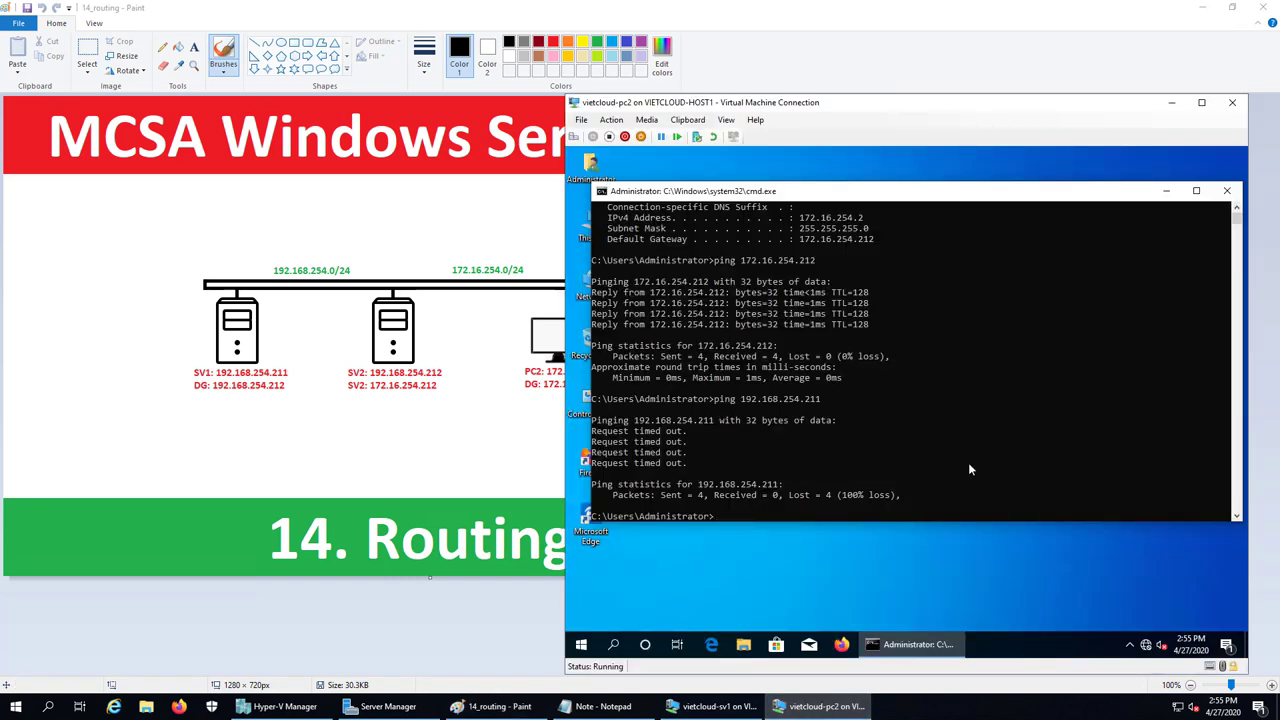
{"action": "key", "text": "Up"}
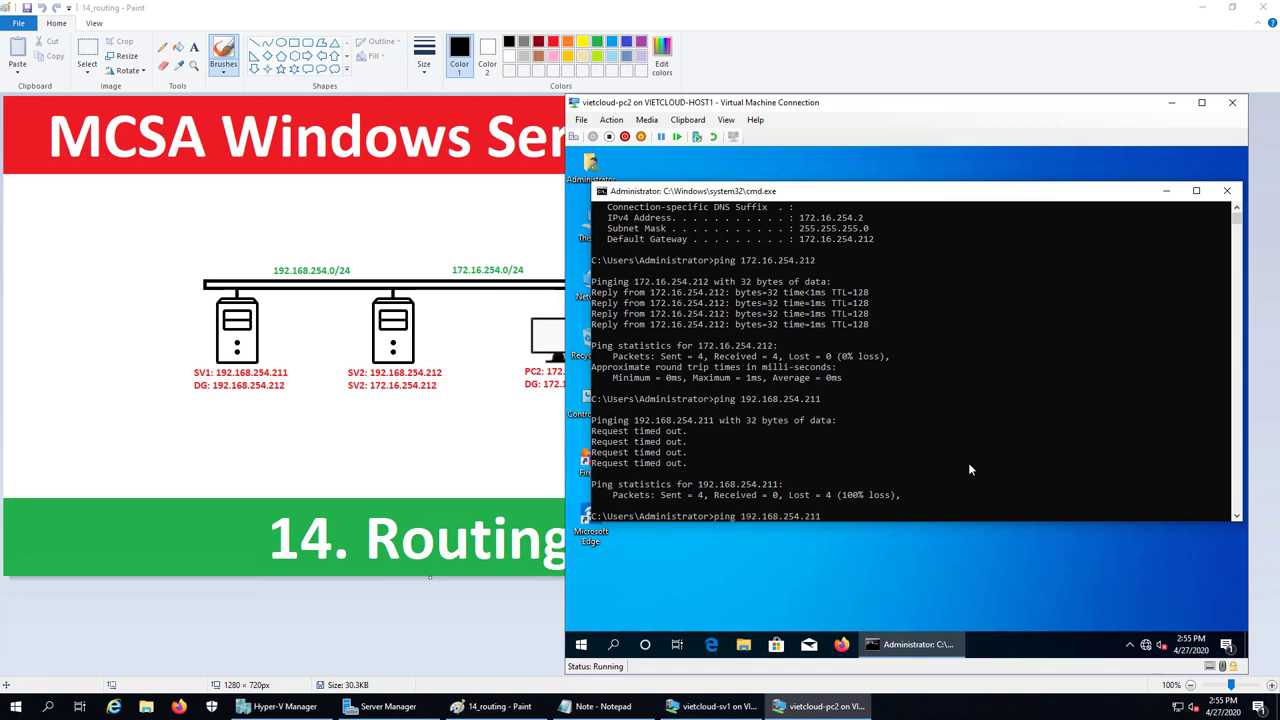
{"action": "key", "text": "Return"}
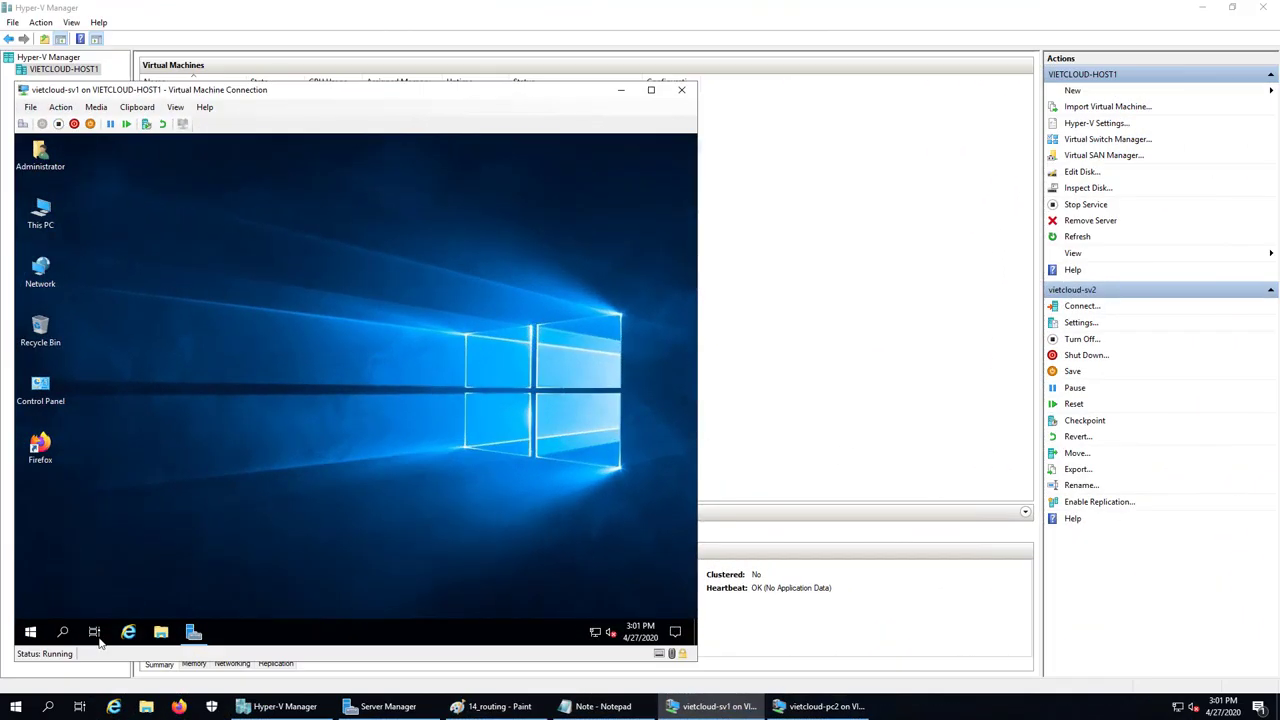
Open a command prompt on sv1 through Run with cmd
{"action": "right_click", "coordinate": [30, 632]}
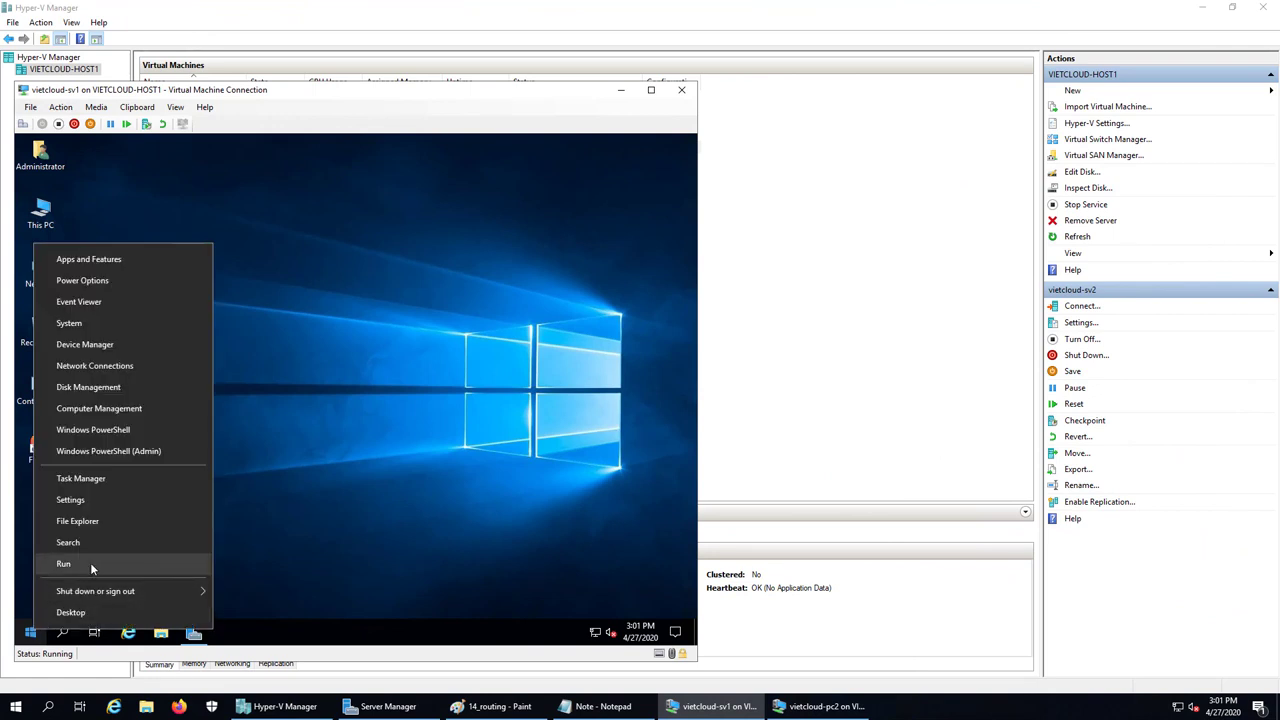
{"action": "left_click", "coordinate": [90, 562]}
{"action": "type", "text": "cmd"}
{"action": "key", "text": "Return"}
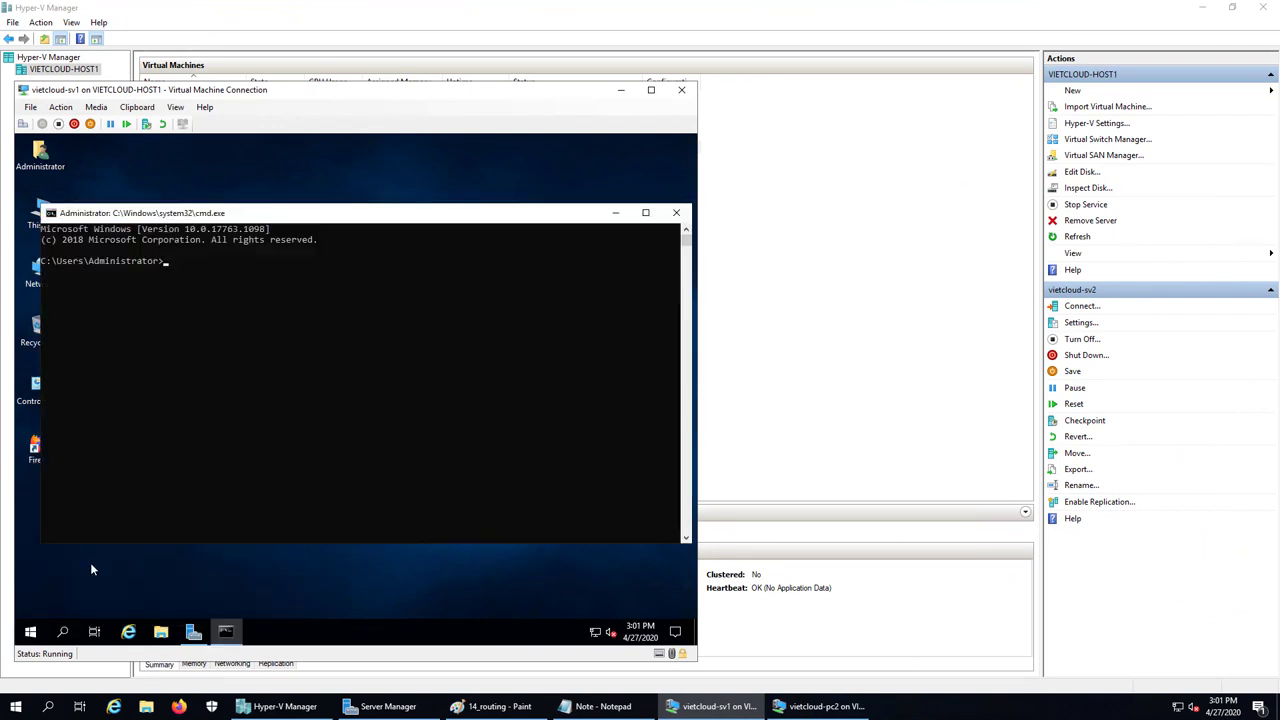
Ping 172.16.254.2 from sv1 successfully, then enter tracert at the prompt
{"action": "type", "text": "ping 172.16.254.2"}
{"action": "key", "text": "Return"}
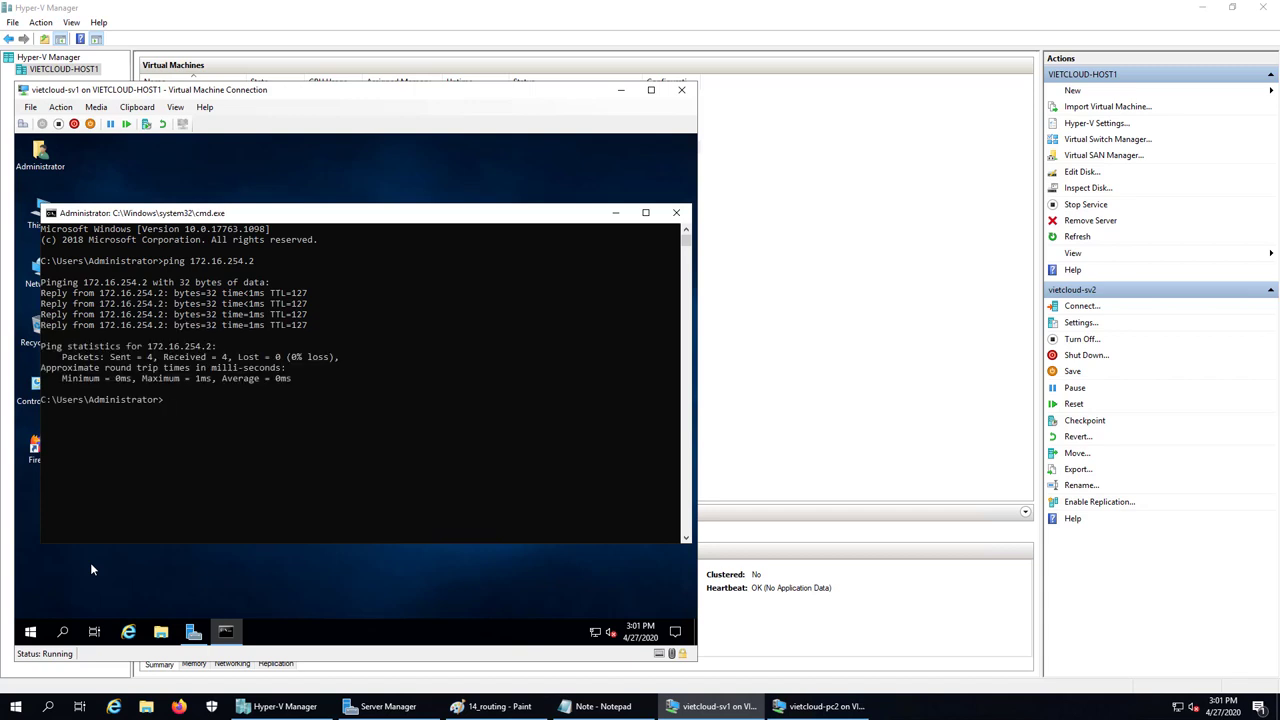
{"action": "type", "text": "tracert"}
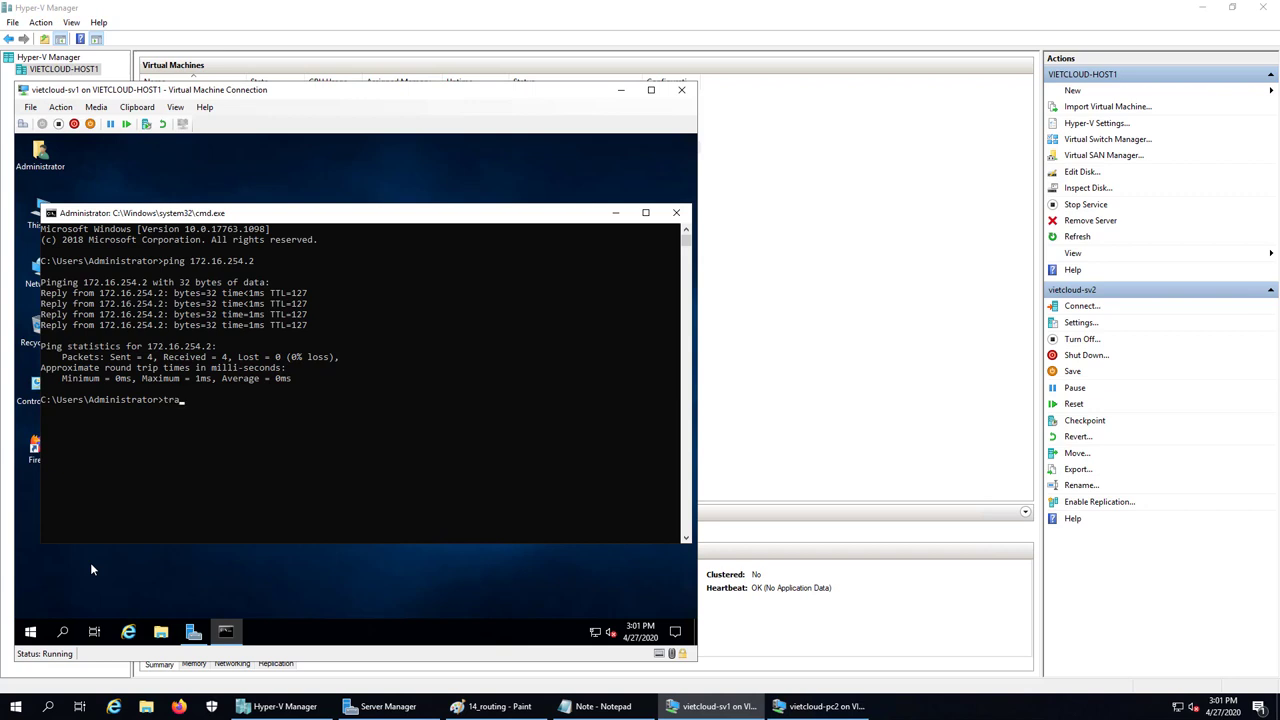